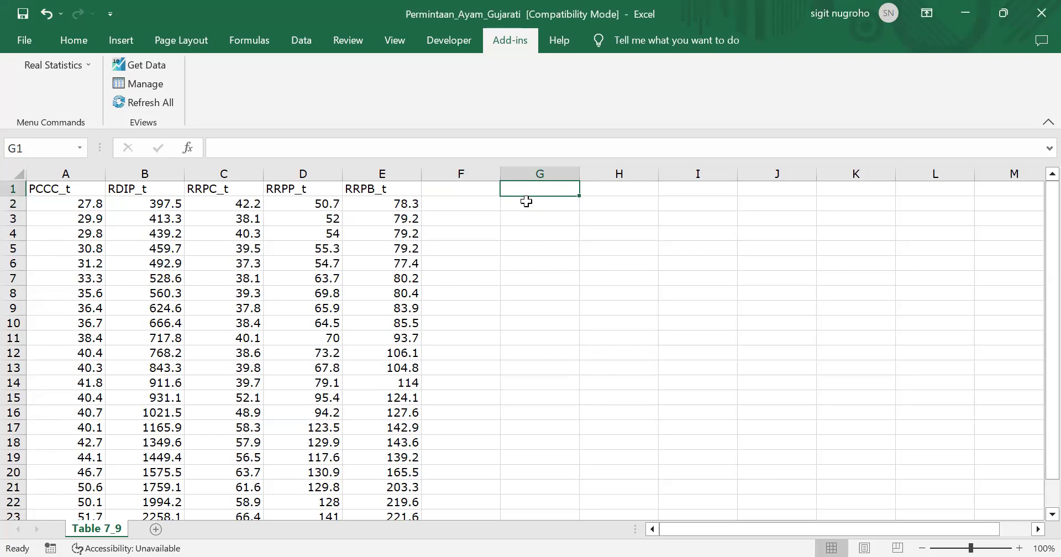
Copy the five variable headers in A1:E1 into H1:L1
key(Left)
key(Left)
key(Left)
key(Left)
key(Left)
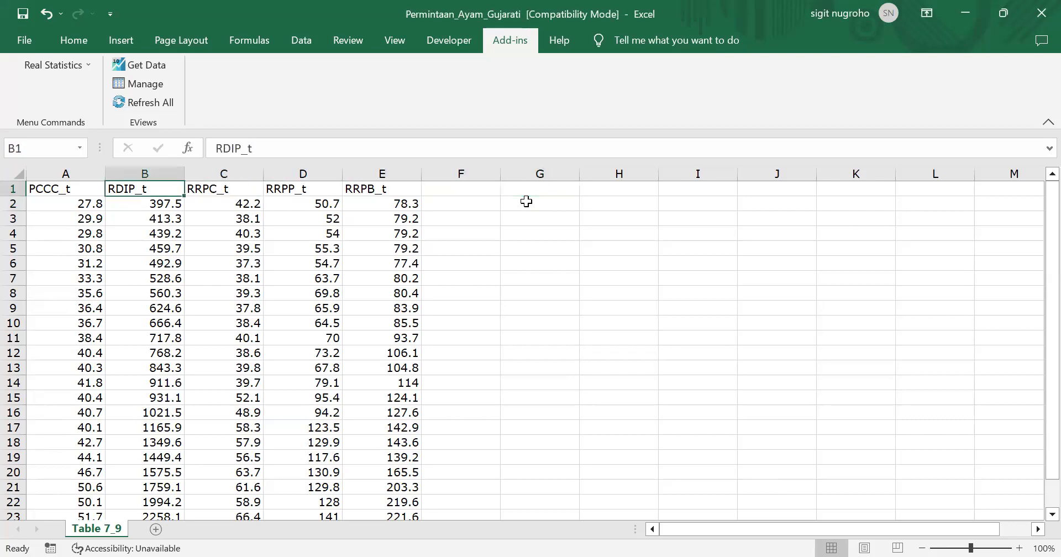
key(shift+Right)
key(shift+Right)
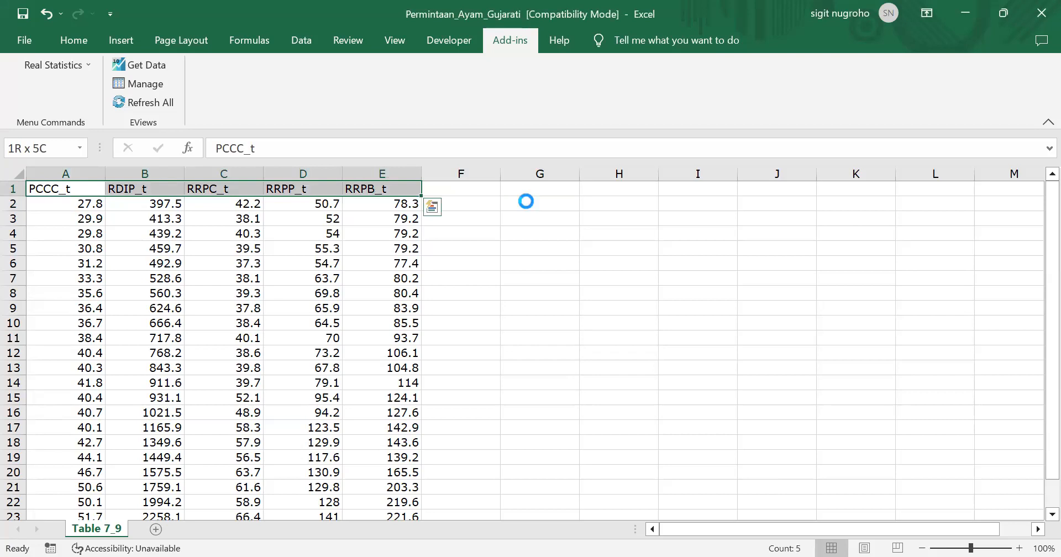
key(ctrl+c)
key(Right)
key(Right)
key(Right)
key(Right)
key(Right)
key(Right)
key(Right)
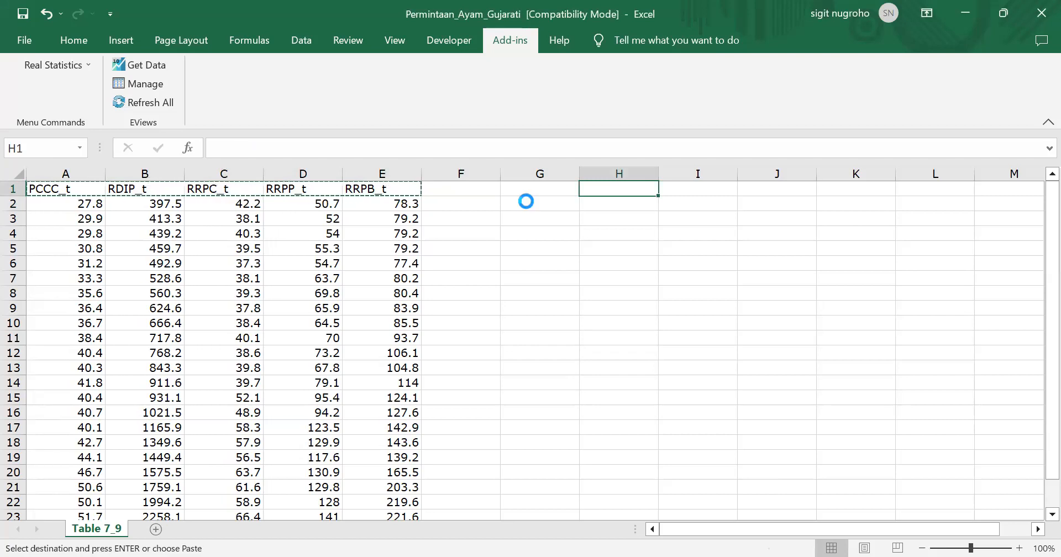
key(ctrl+v)
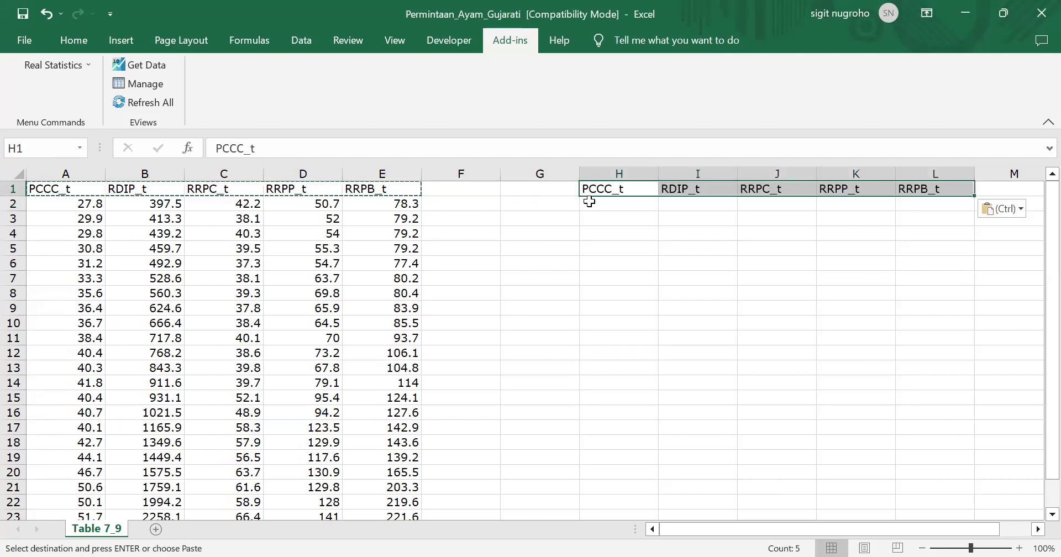
Rename the copied header in H1 to ln_PCCC_t
click(597, 190)
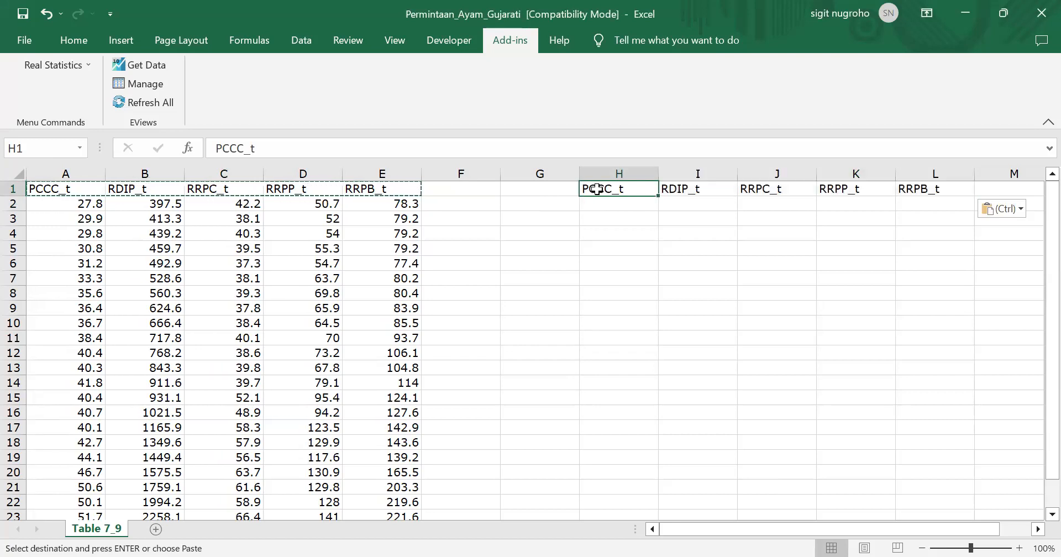
key(Escape)
double_click(583, 191)
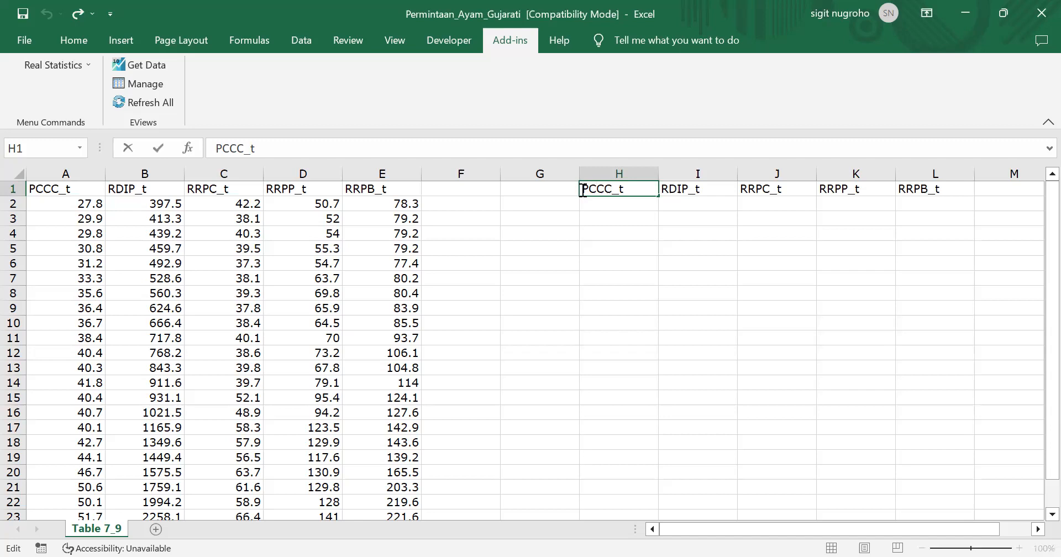
text(ln)
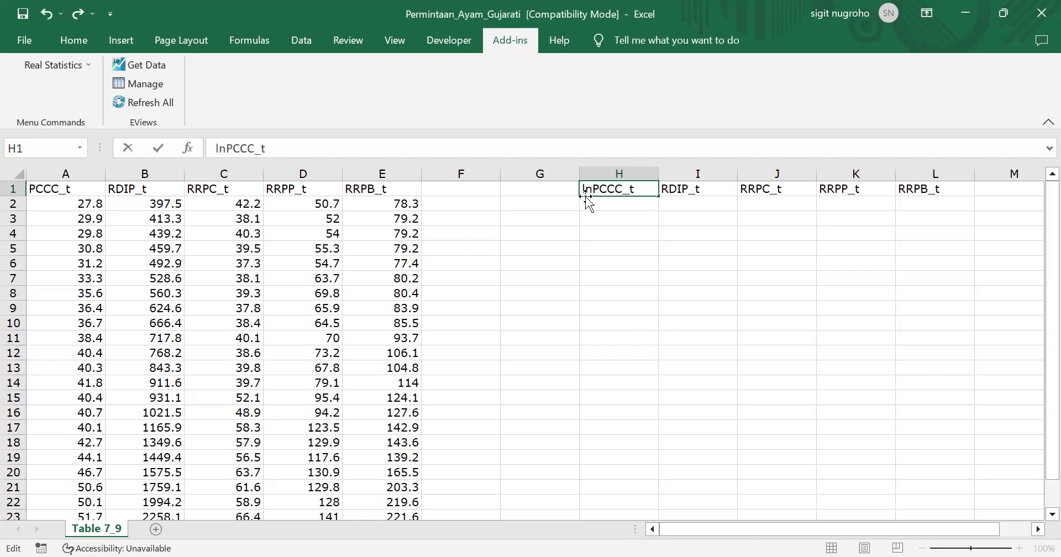
key(BackSpace)
text(_)
key(Return)
Rename the copied header in I1 to ln_RDIP_t
key(Up)
key(Right)
click(219, 150)
text(ln_)
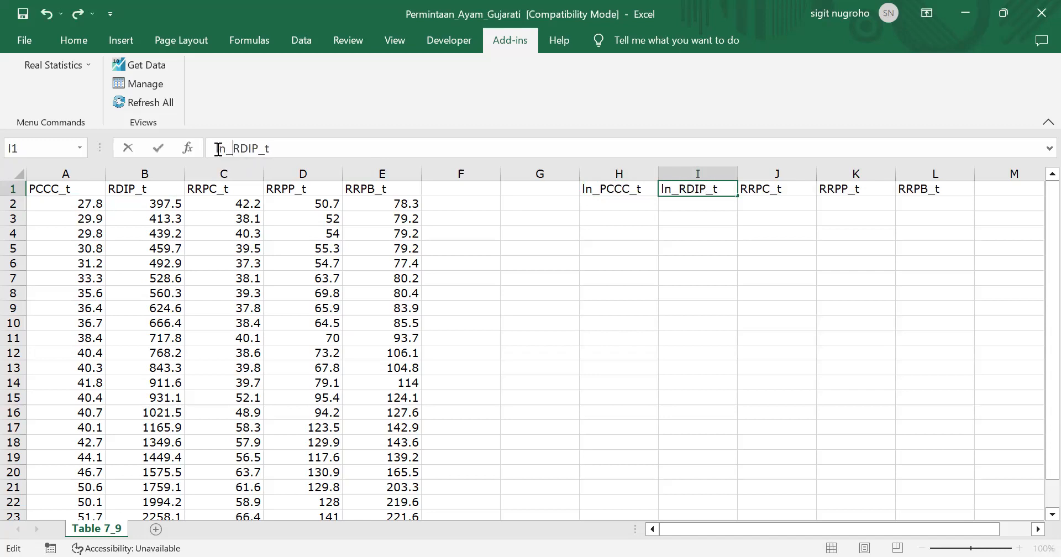
key(Return)
Rename the copied header in J1 to ln_RRPC_t
key(Up)
key(Right)
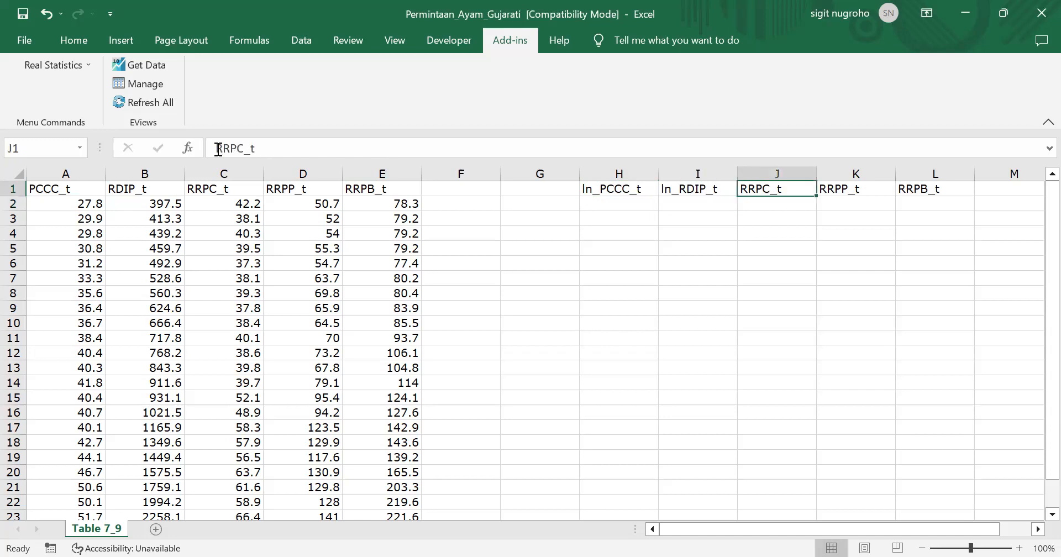
click(214, 149)
text(ln_)
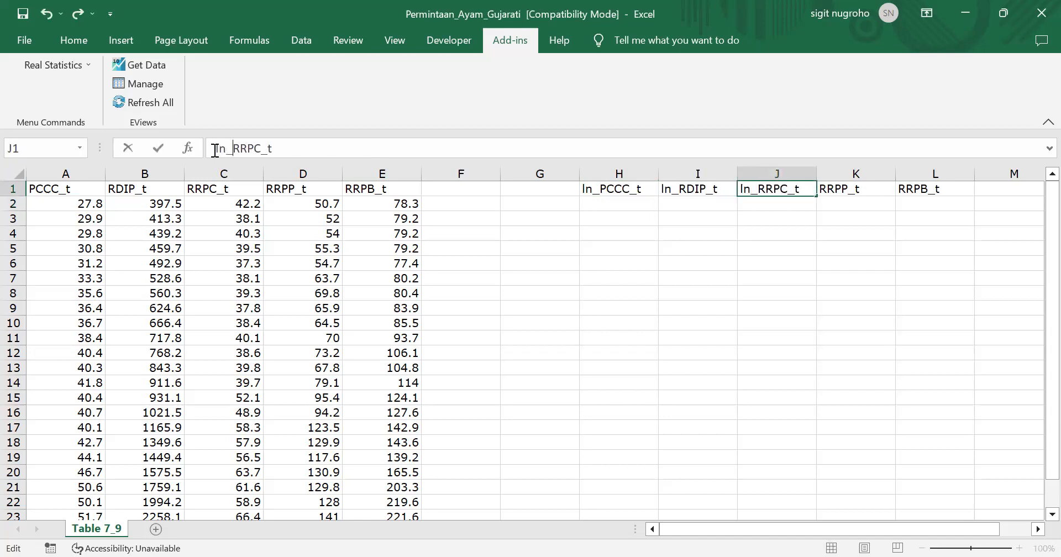
key(Return)
Rename the copied header in K1 to ln_RRPP_t
key(Up)
key(Right)
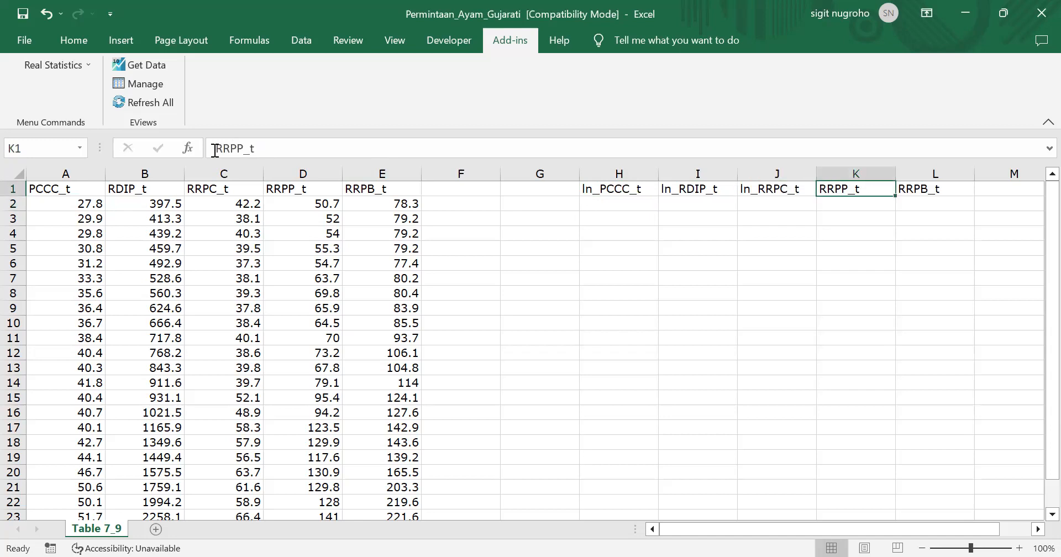
click(216, 150)
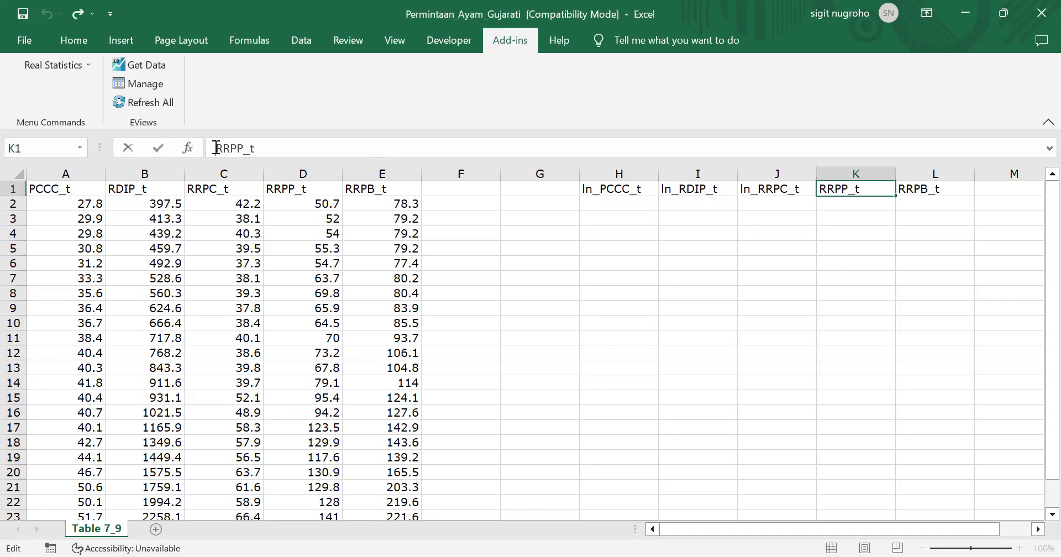
text(ln_)
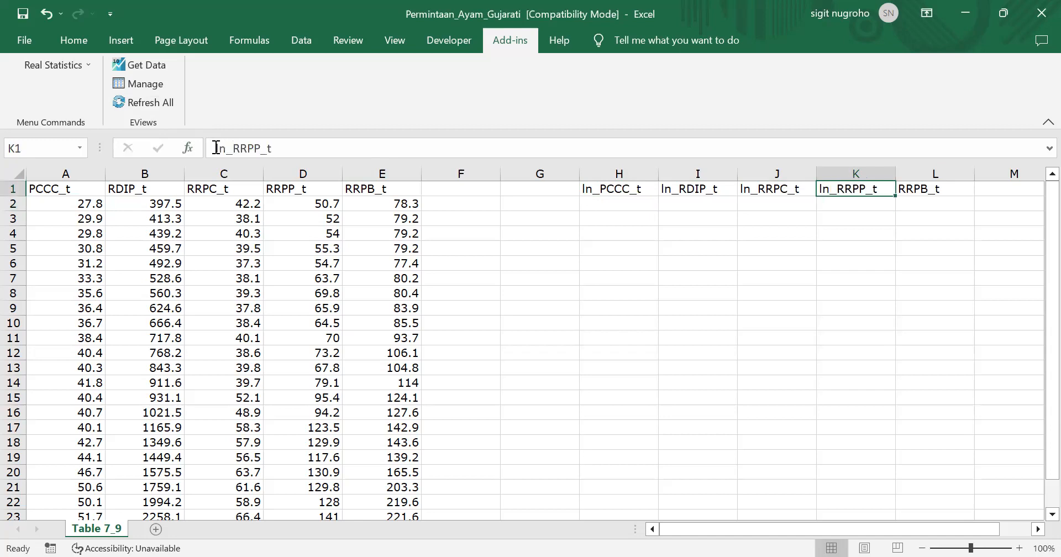
Rename the copied header in L1 to ln_RRPB_t
key(Tab)
click(216, 150)
text(ln)
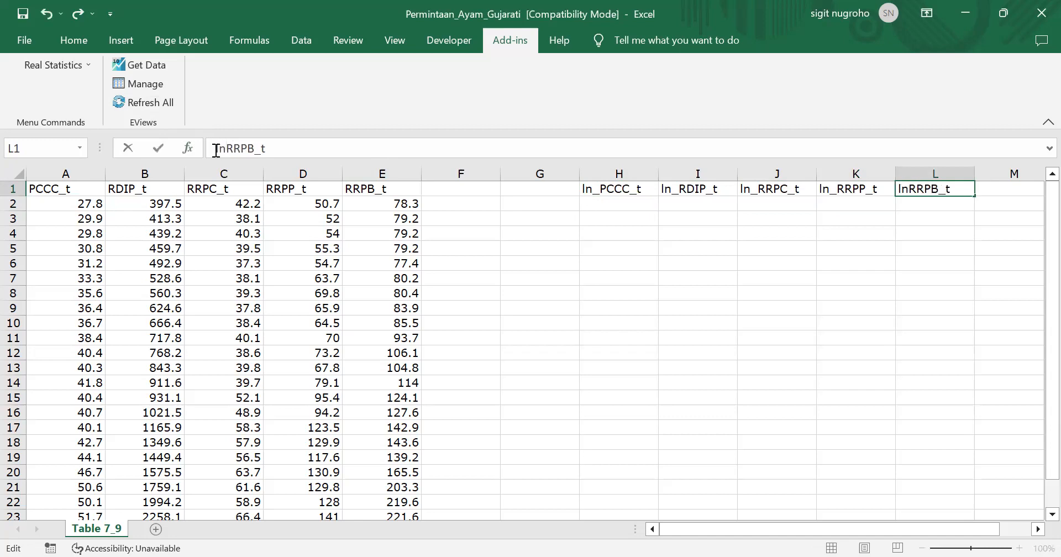
text(_)
key(Return)
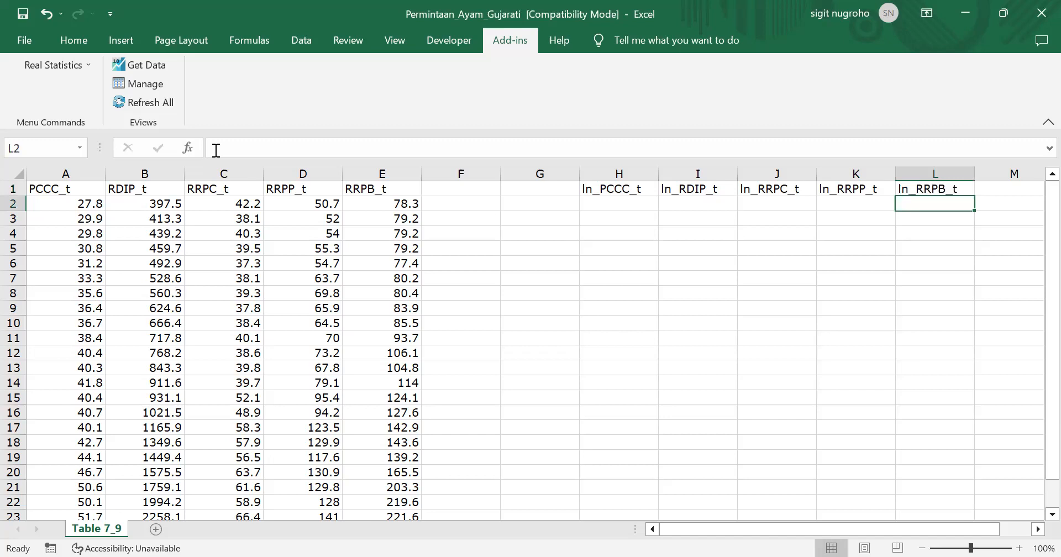
Enter the formula =LN(A2) in H2 to compute the natural logarithm of the first PCCC_t value
key(Left)
key(Left)
key(Left)
key(Left)
text(=l)
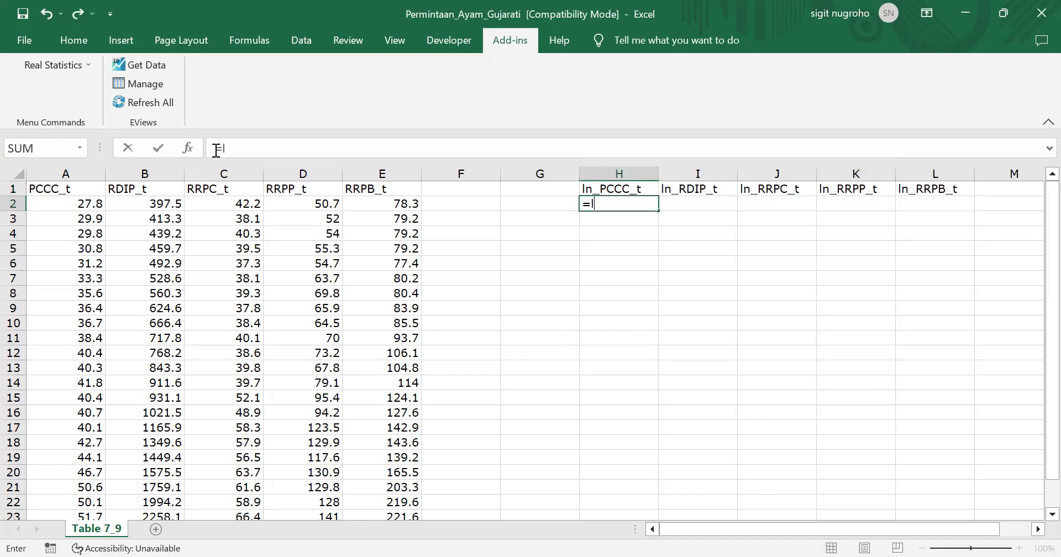
text(n()
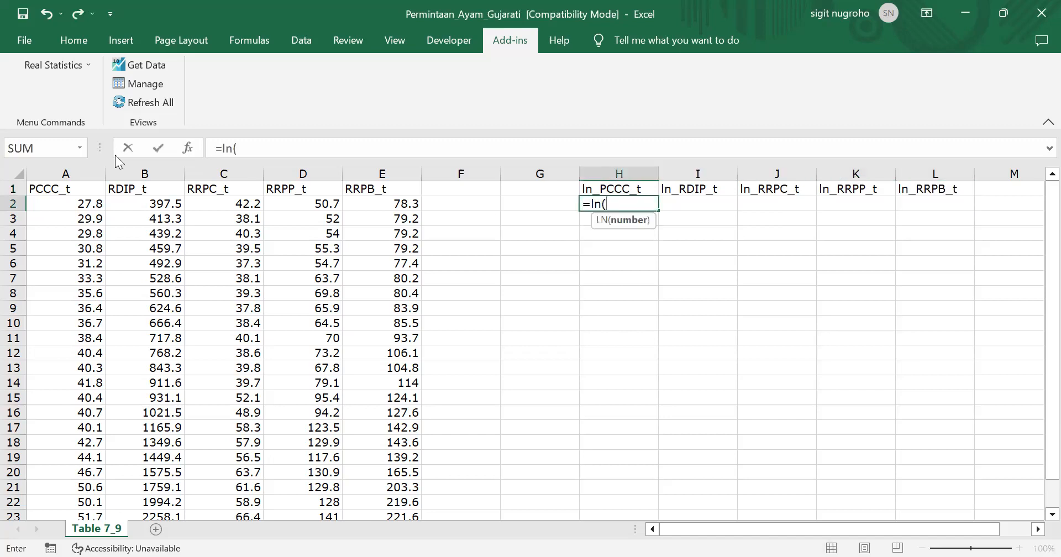
click(81, 205)
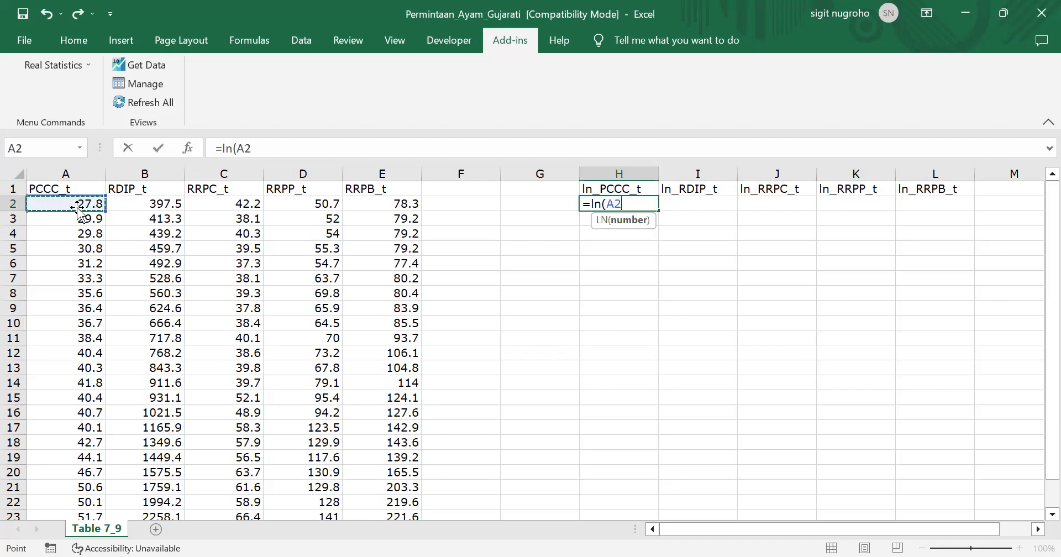
text())
key(Return)
key(Up)
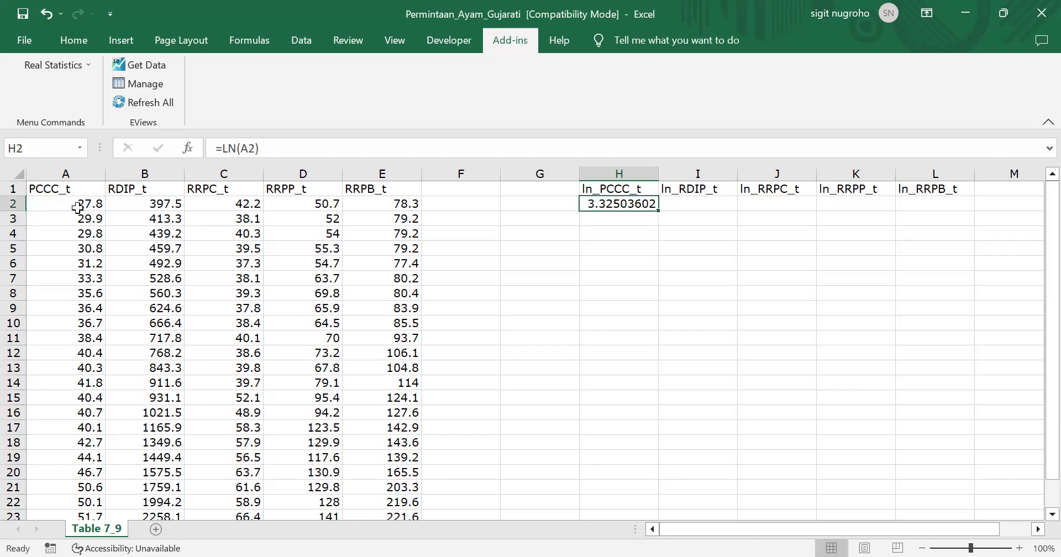
key(Left)
key(Left)
key(Left)
key(Left)
key(Left)
key(Left)
key(Left)
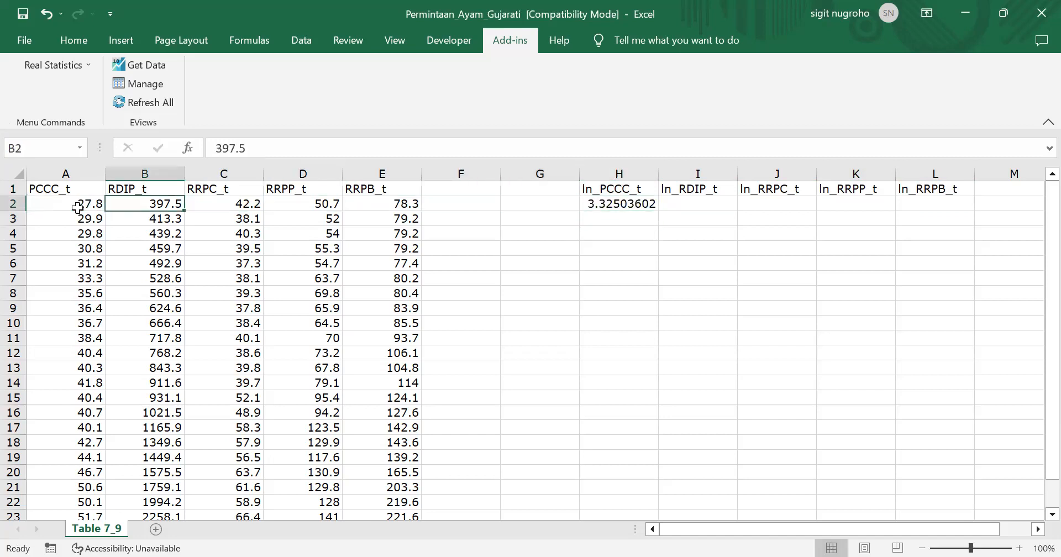
key(Right)
key(Right)
key(Right)
key(Right)
key(Right)
key(Right)
key(Right)
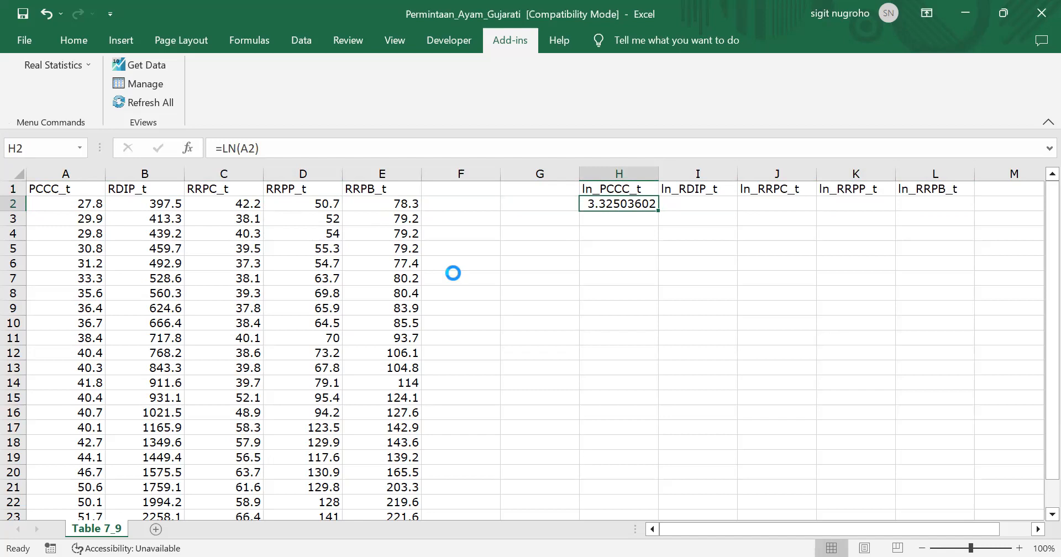
Copy the logarithm formula in H2 to the whole range H2:L24 so all five variables are transformed
key(ctrl+c)
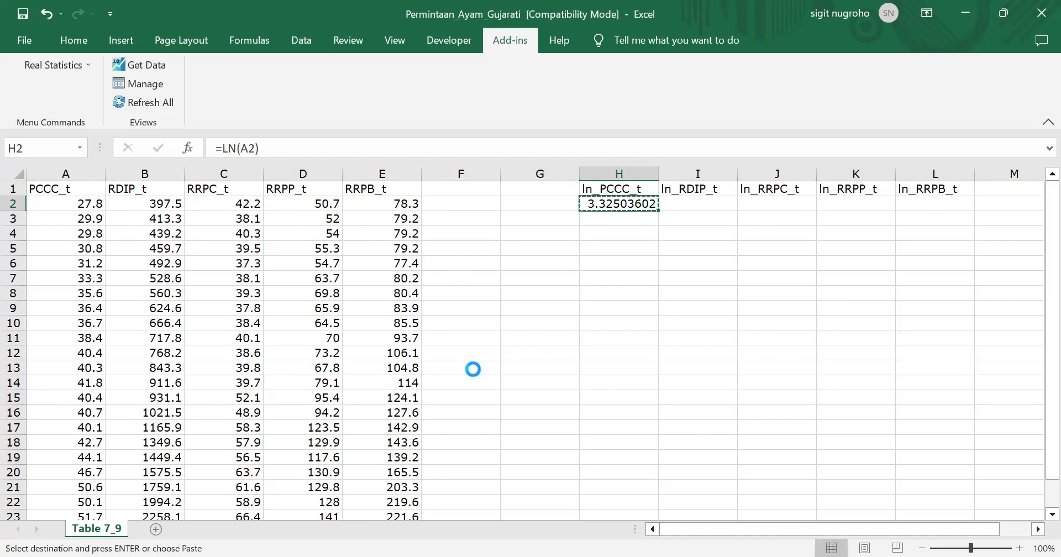
key(shift+Right)
key(shift+Right)
key(shift+Right)
key(shift+Right)
key(shift+Down)
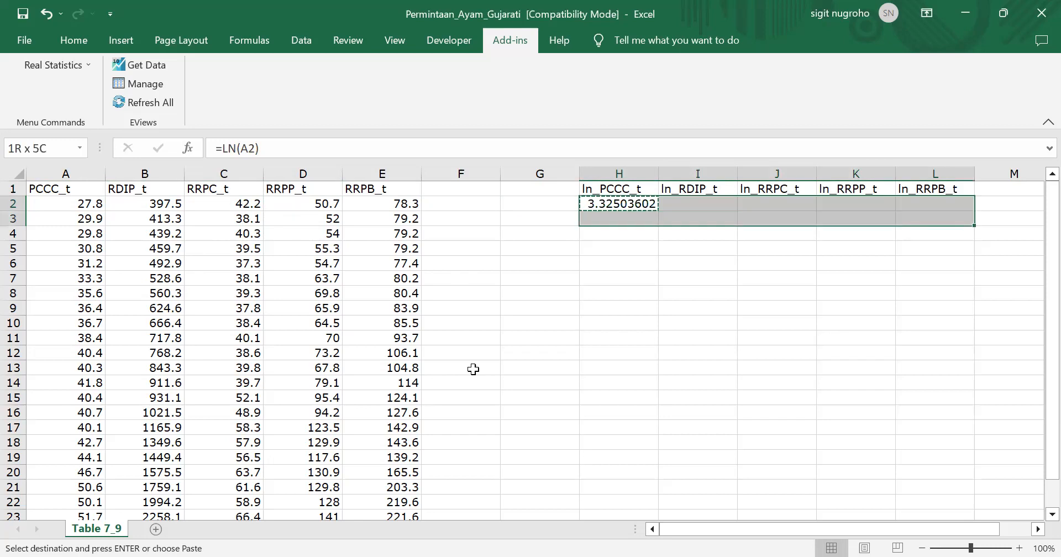
key(shift+Down)
key(shift+Down)
key(shift+Down)
key(shift+Down)
key(shift+Down)
key(shift+Down)
key(shift+Down)
key(shift+Down)
key(shift+Down)
key(shift+Down)
key(shift+Down)
key(shift+Down)
key(shift+Down)
key(shift+Down)
key(shift+Down)
key(shift+Down)
key(shift+Down)
key(shift+Down)
key(shift+Down)
key(shift+Down)
key(shift+Down)
key(shift+Down)
key(shift+Down)
key(shift+Down)
key(shift+Down)
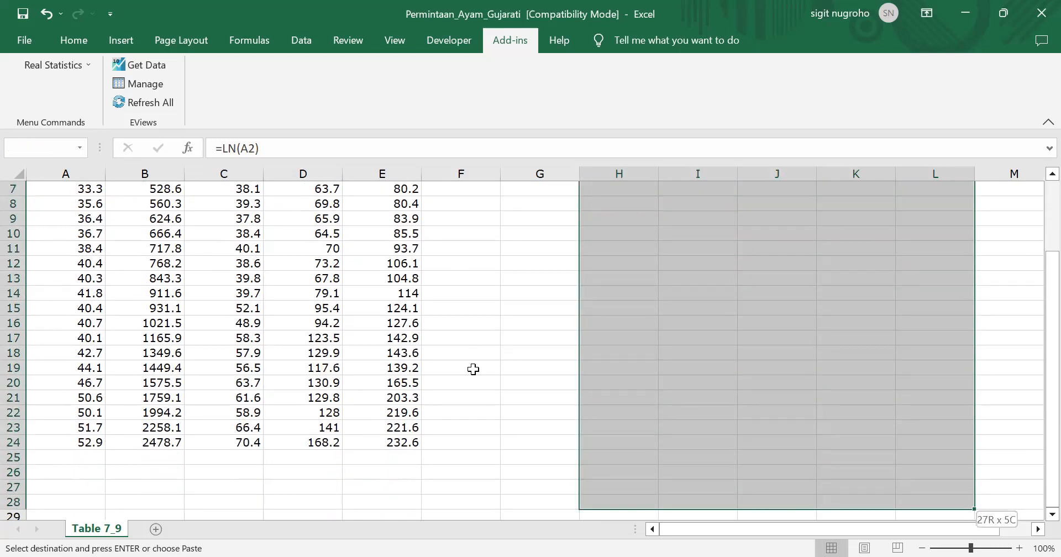
key(shift+Up)
key(shift+Up)
key(shift+Up)
key(shift+Up)
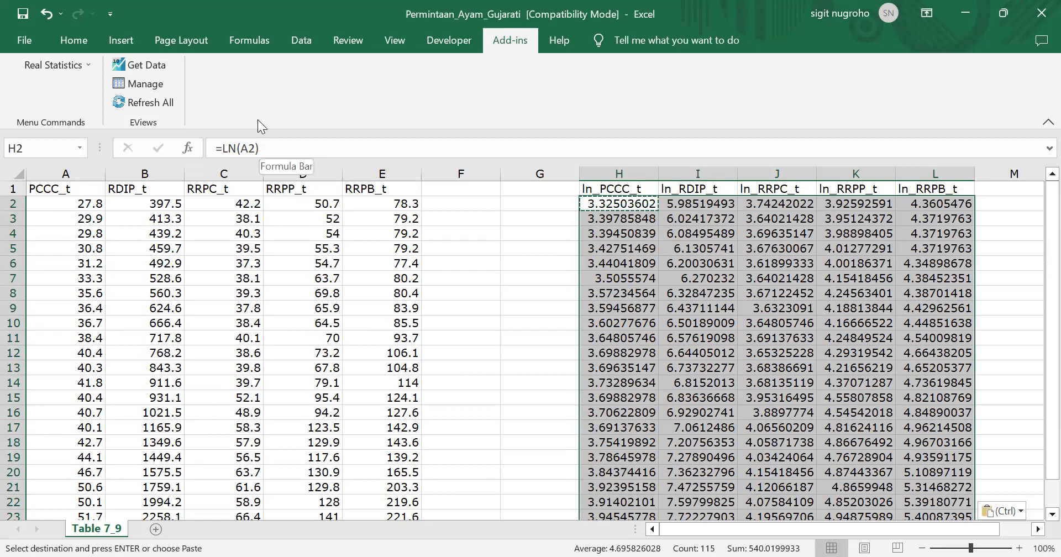
Reduce the displayed precision of the logarithm values in H2:L24 to four decimal places
click(72, 42)
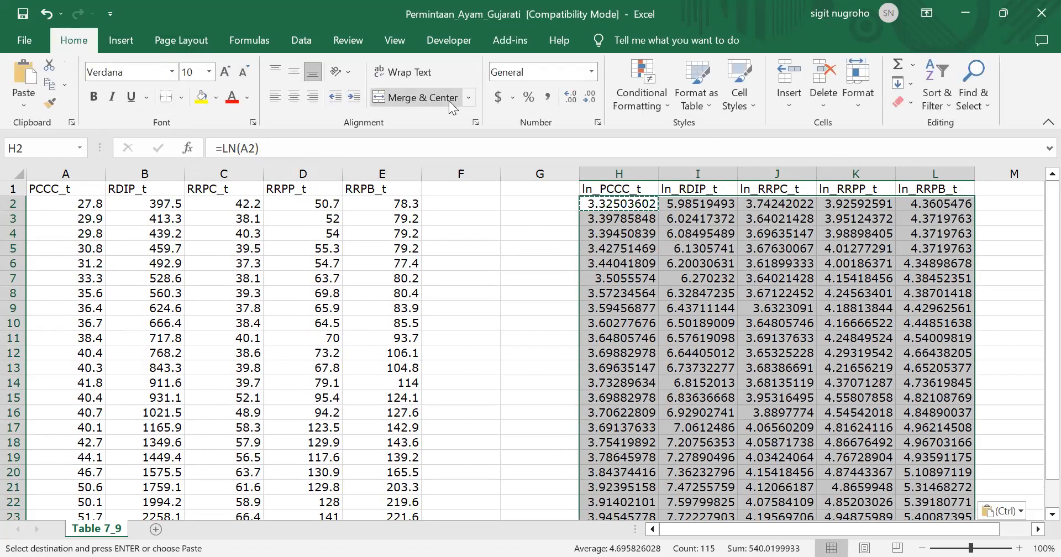
click(589, 98)
click(588, 100)
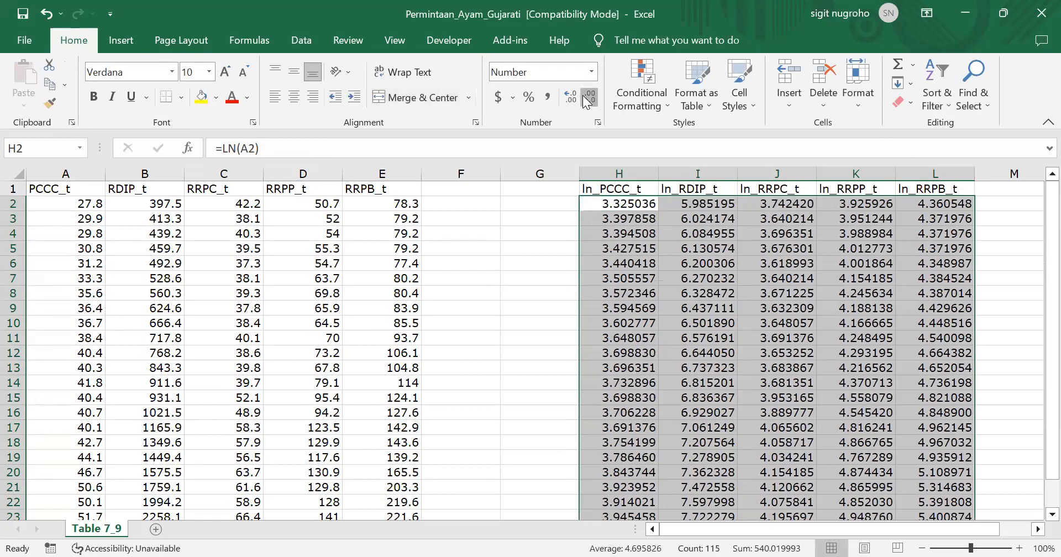
click(588, 100)
click(588, 99)
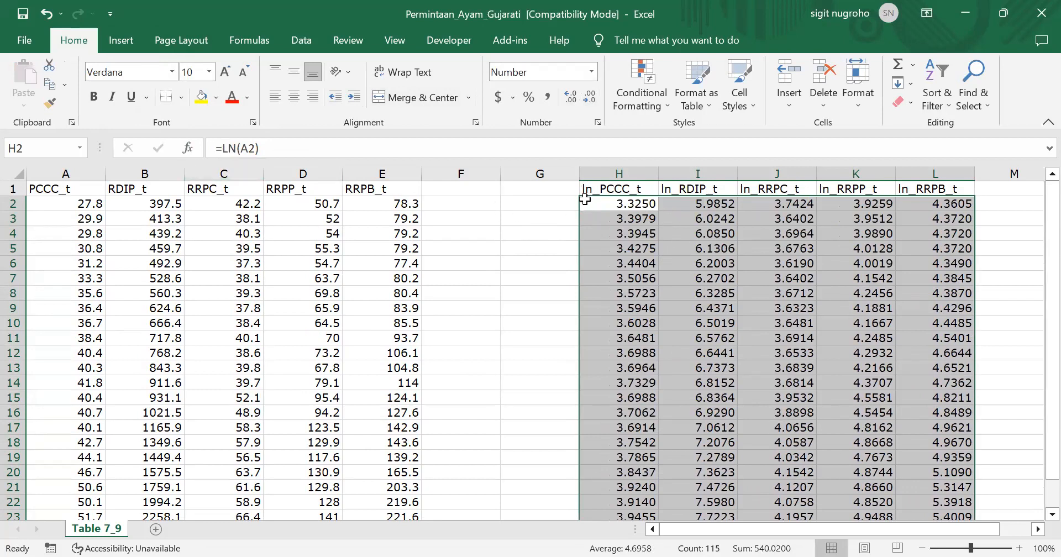
Wrap the formula in H2 in the ROUND function with 2 digits, as =ROUND(LN(A2),2)
click(607, 202)
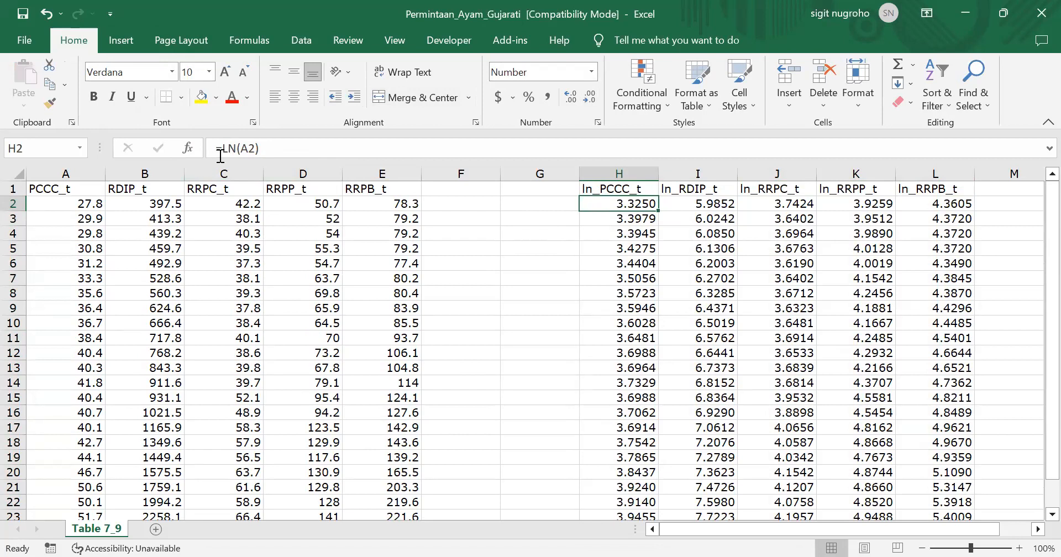
click(287, 148)
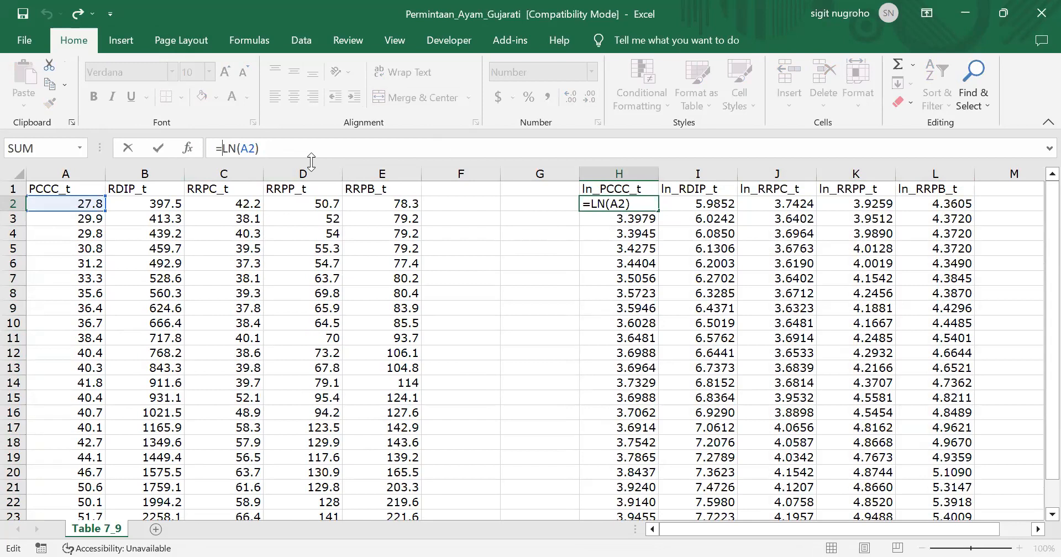
text(round)
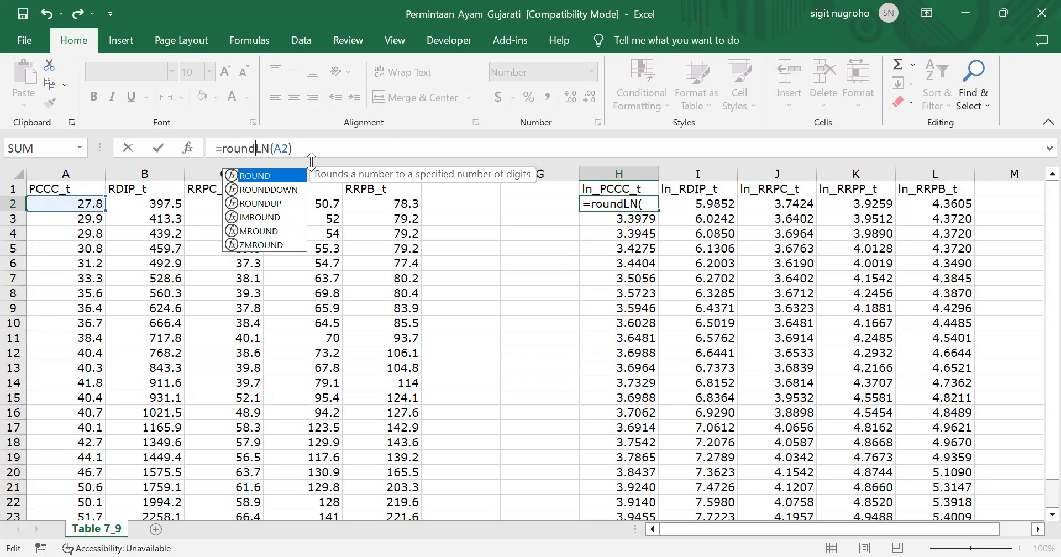
text(()
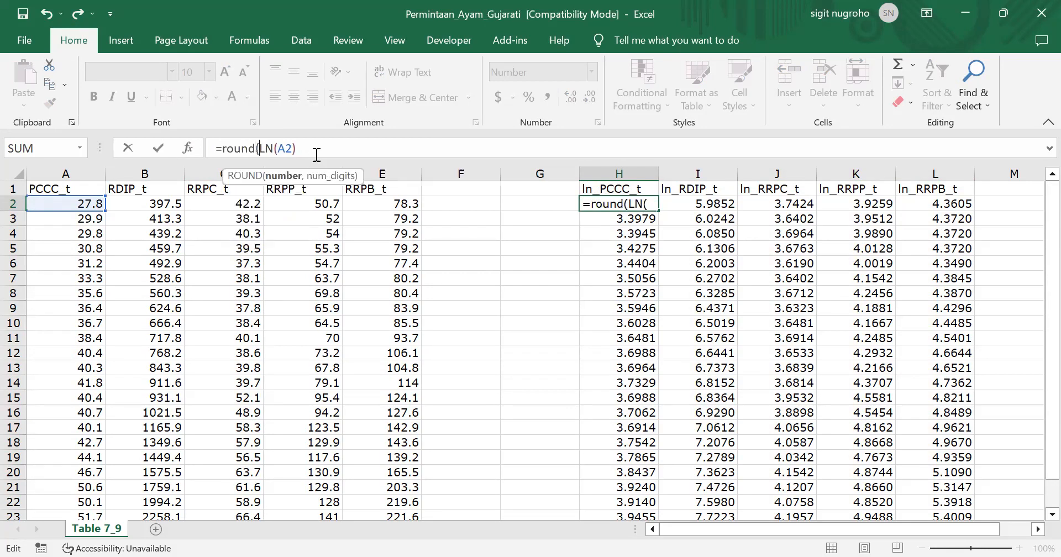
click(316, 148)
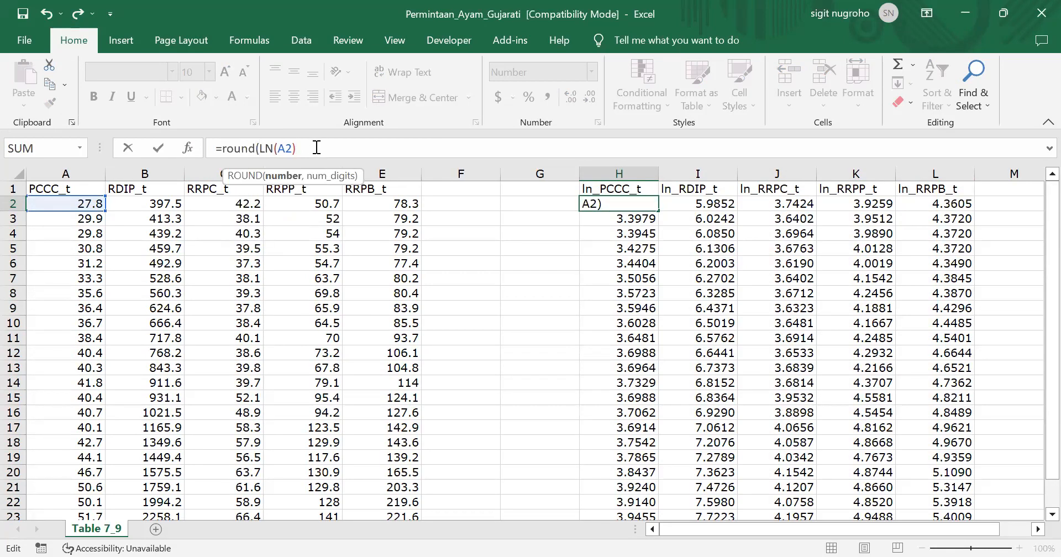
text(,2)
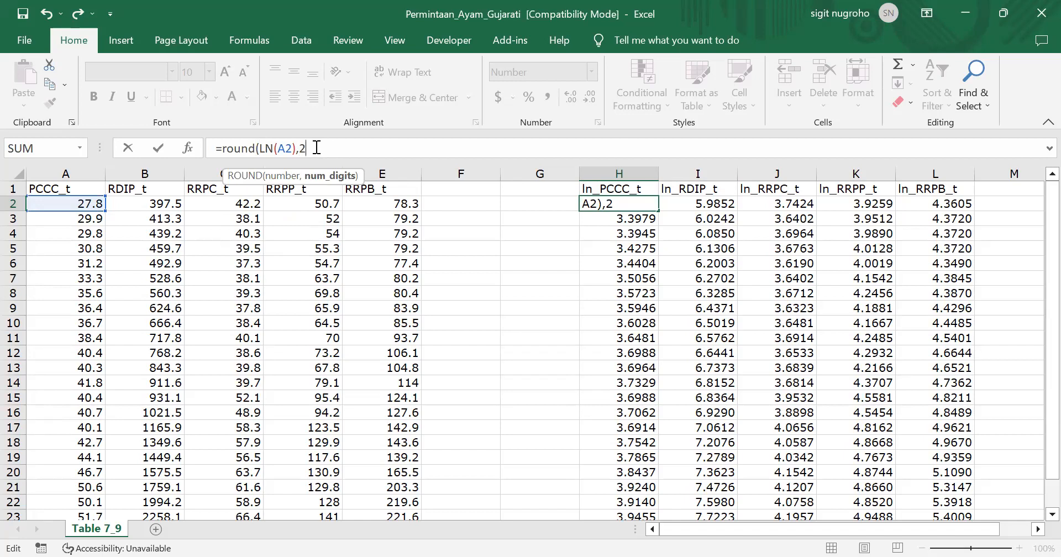
key(Return)
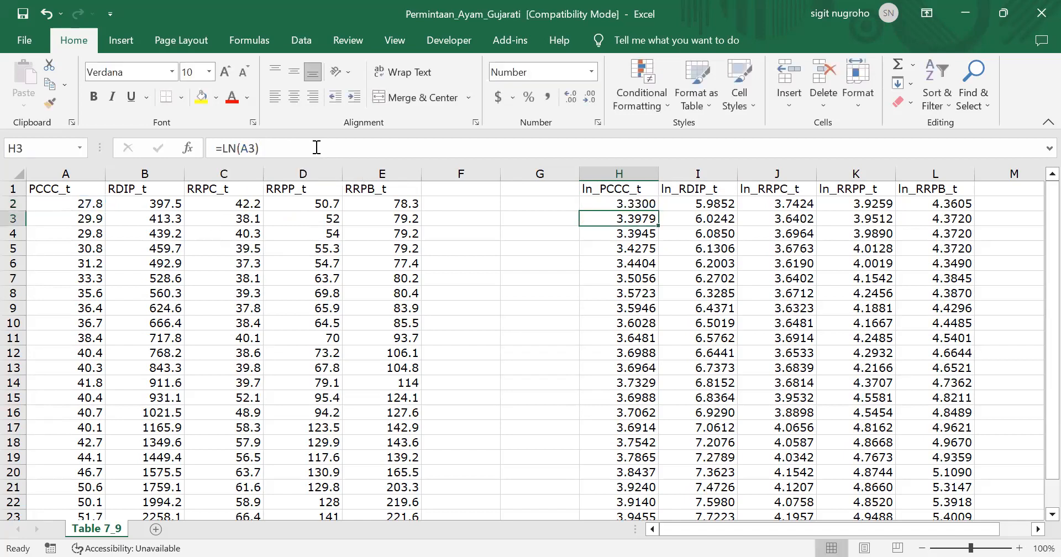
Show the rounded logarithm in H2 with two decimals and copy its formula to the whole range H2:L24
key(Up)
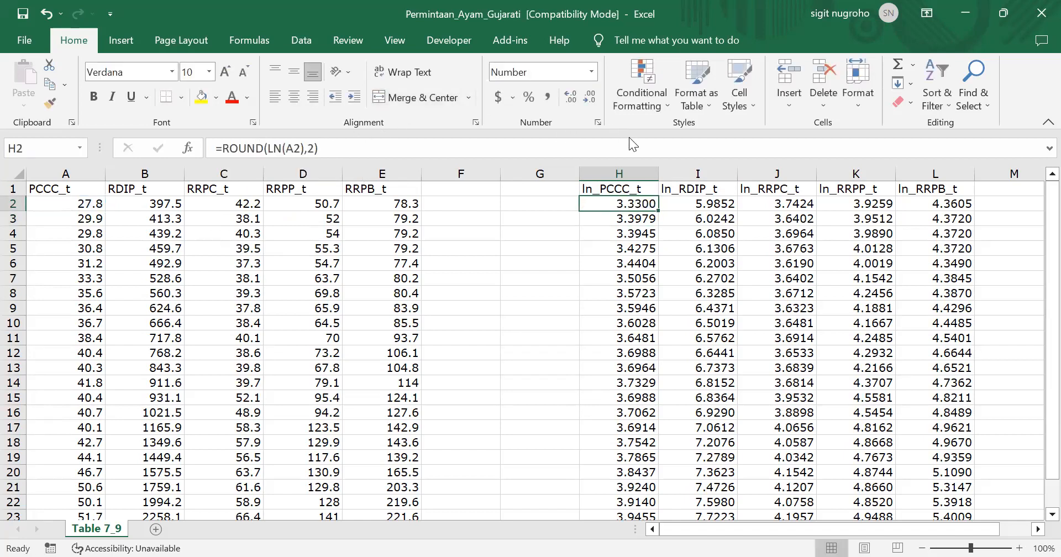
click(589, 101)
click(589, 101)
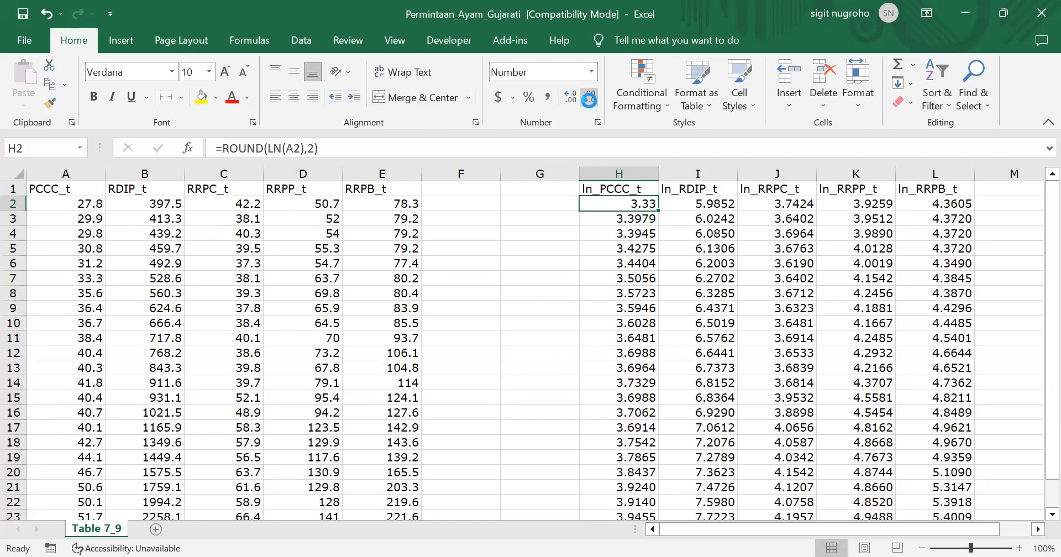
key(ctrl+c)
key(ctrl+shift+Down)
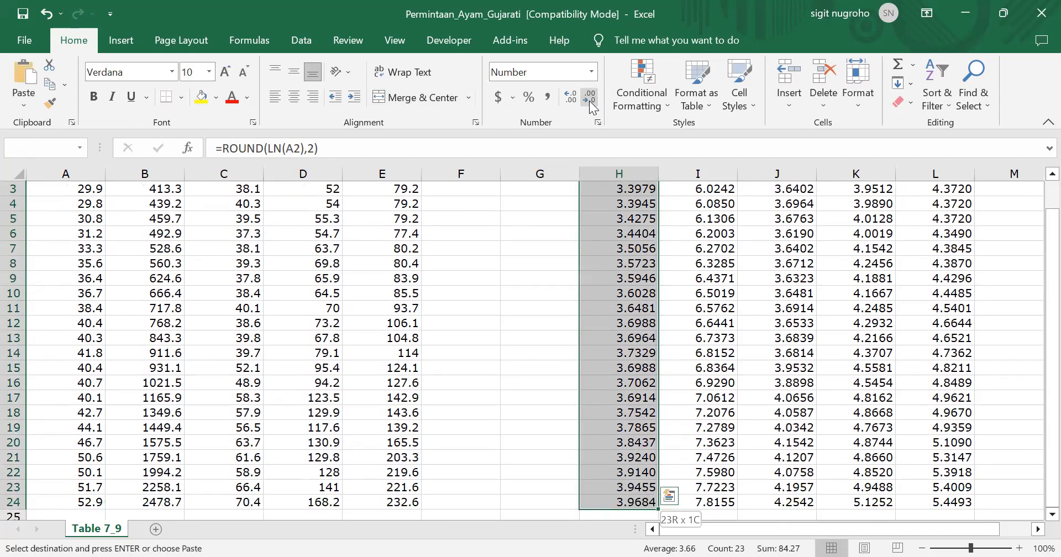
key(ctrl+shift+Right)
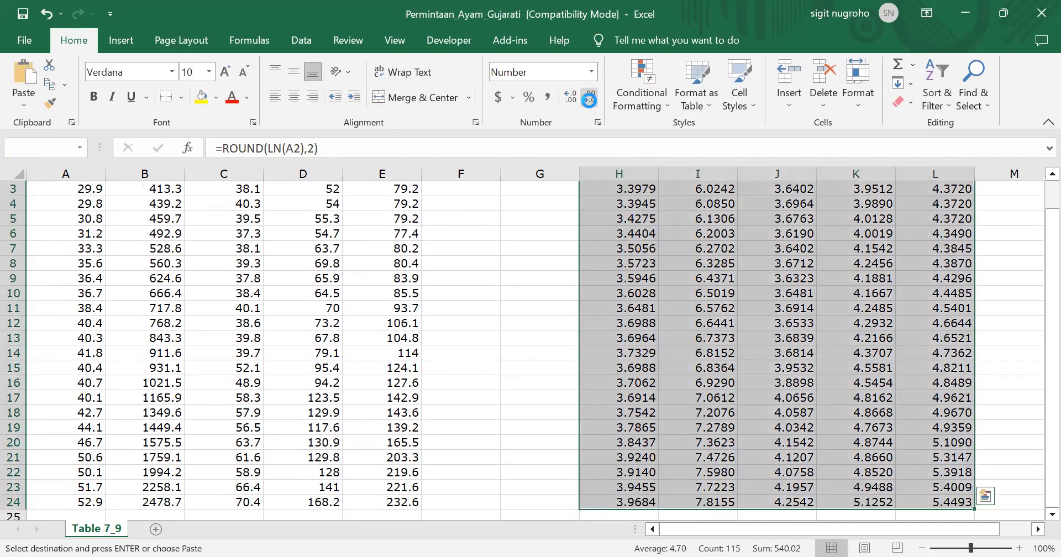
key(ctrl+v)
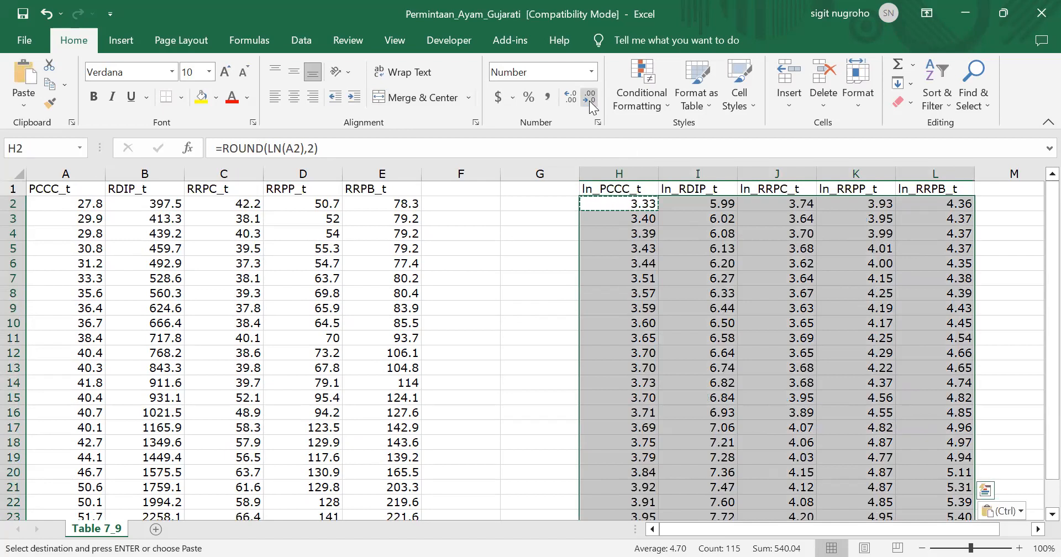
Examine the copied ROUND formulas along row 2, from the ln_PCCC_t column to the ln_RRPB_t column
key(Down)
key(Up)
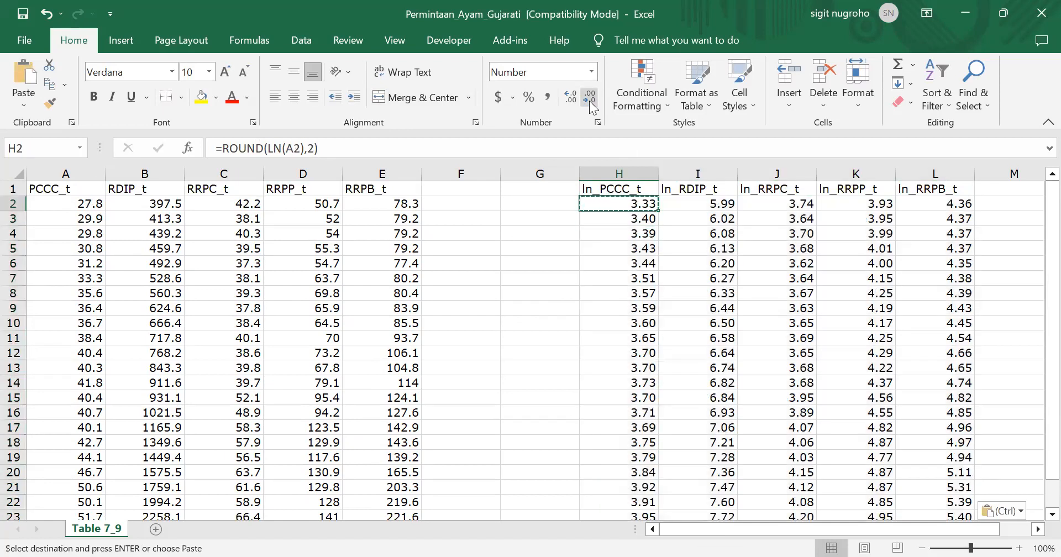
key(Right)
key(Right)
key(Right)
key(Right)
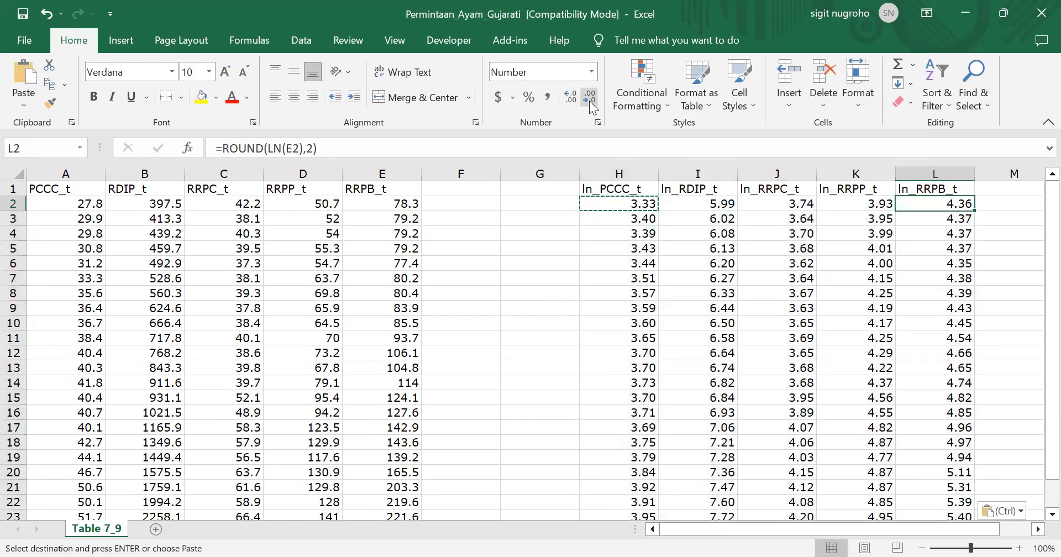
key(Right)
key(Right)
key(Right)
key(Right)
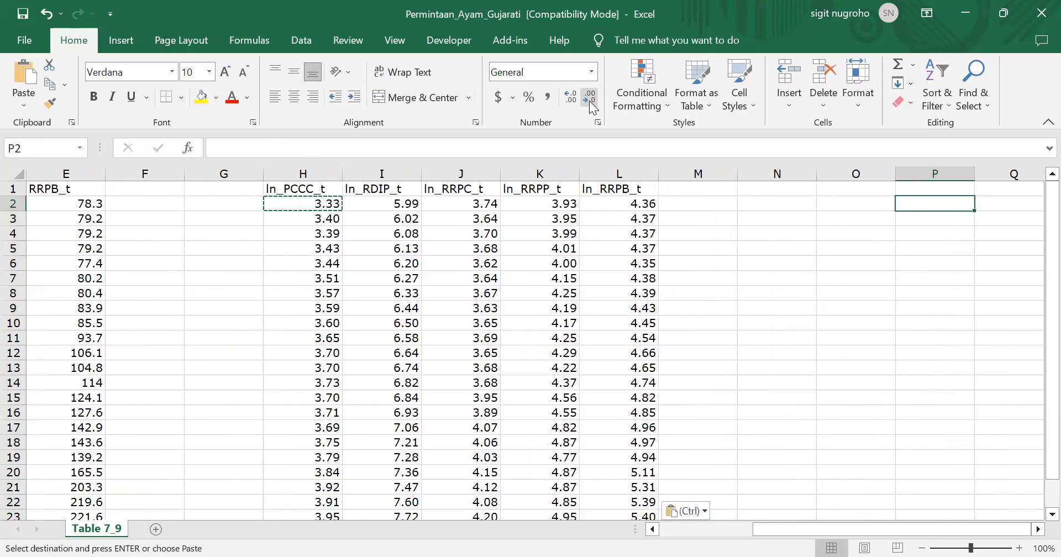
key(Left)
key(Left)
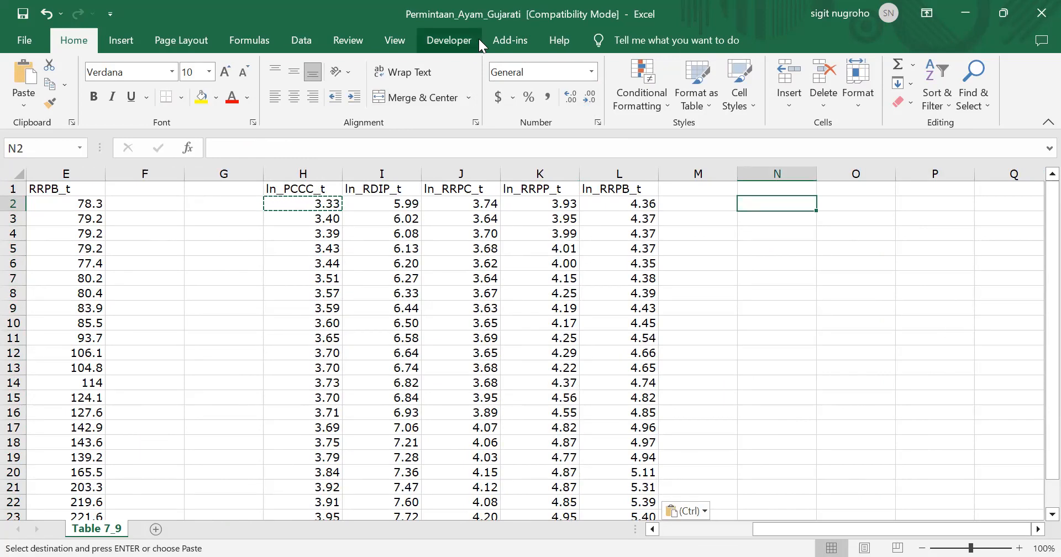
Set the worksheet's magnification to a custom value of 125%
click(395, 44)
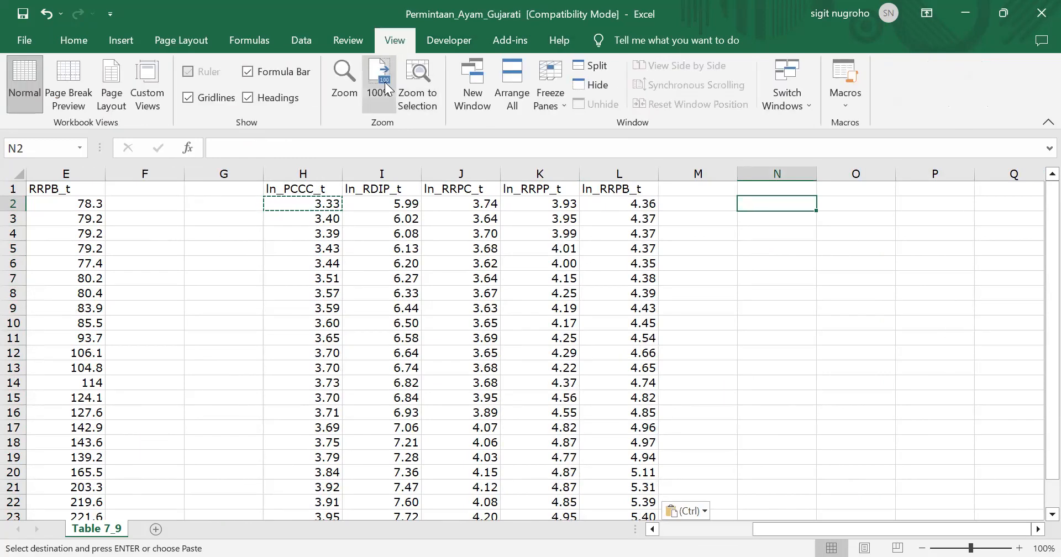
click(345, 83)
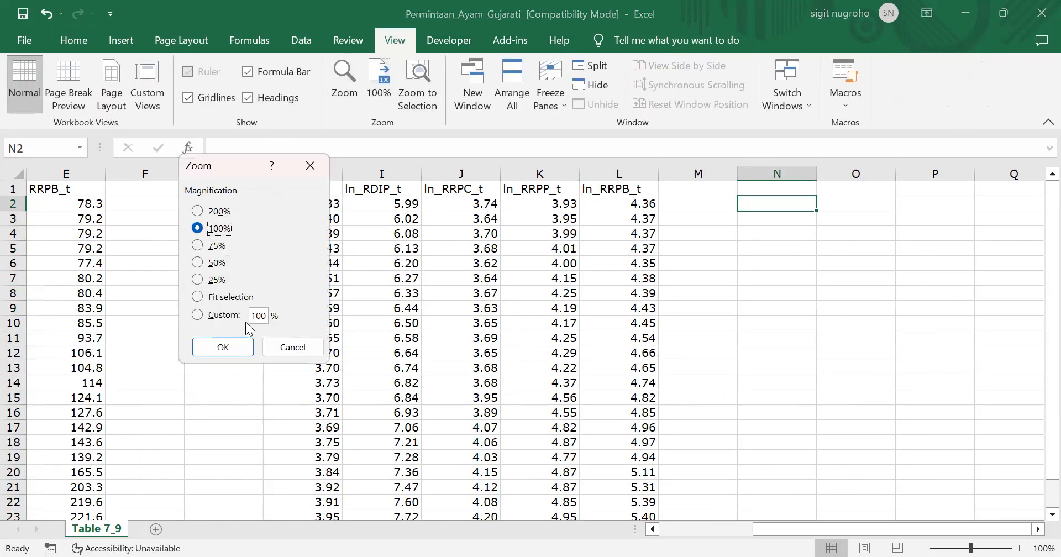
click(262, 315)
key(BackSpace)
key(BackSpace)
text(25)
key(Return)
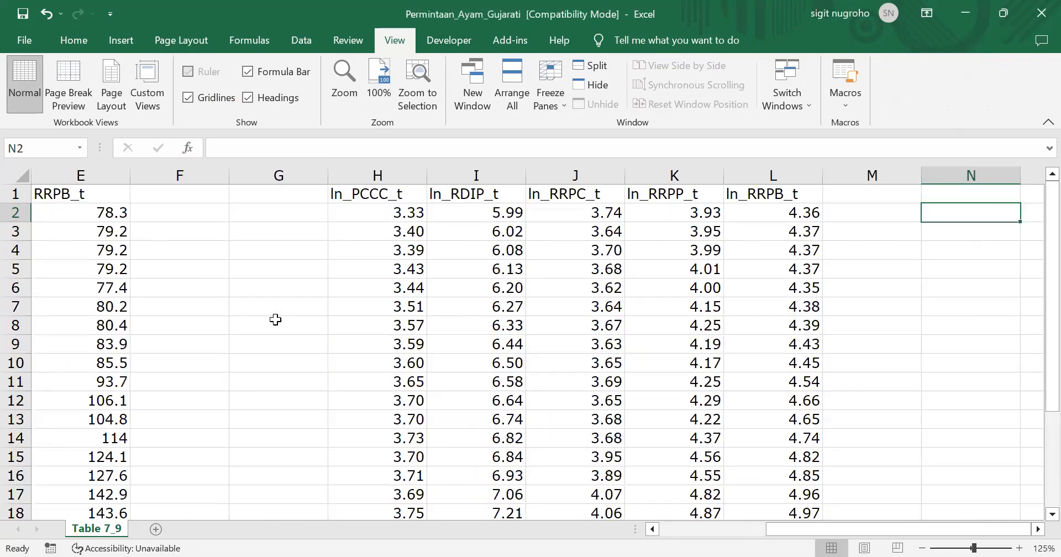
scroll(275, 319, right, 3)
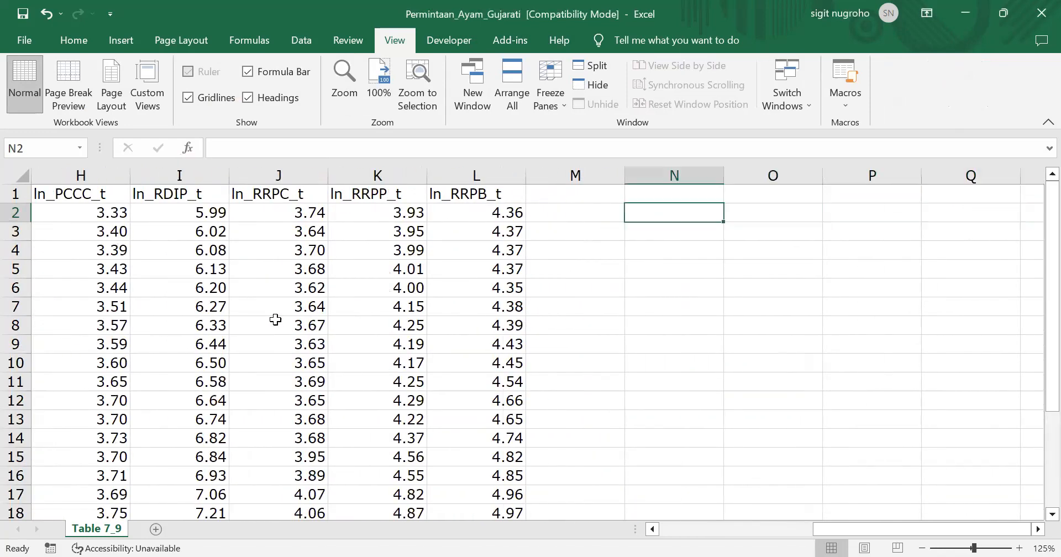
Check that the Data Analysis tools are available, and close their dialog without starting an analysis
click(295, 40)
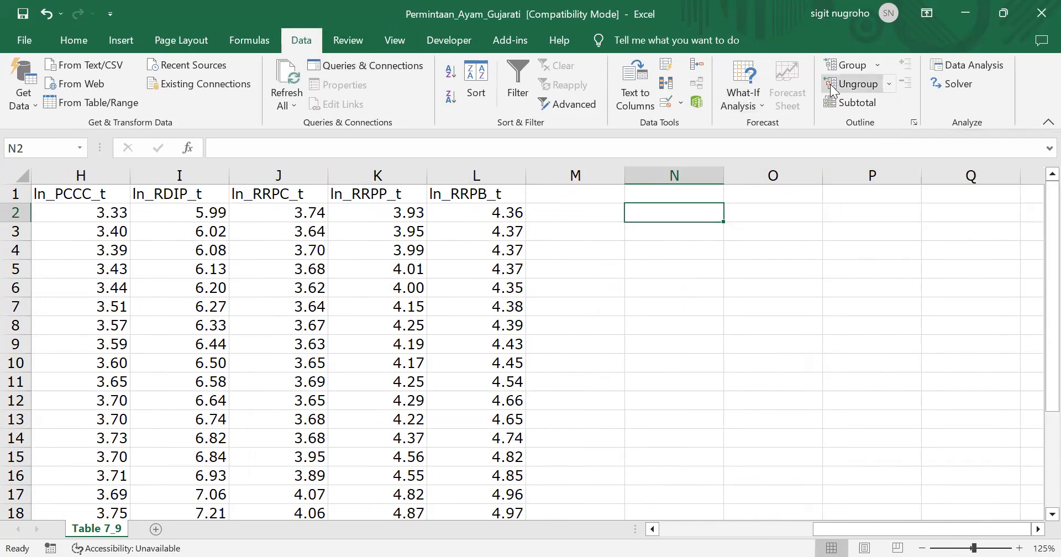
click(982, 64)
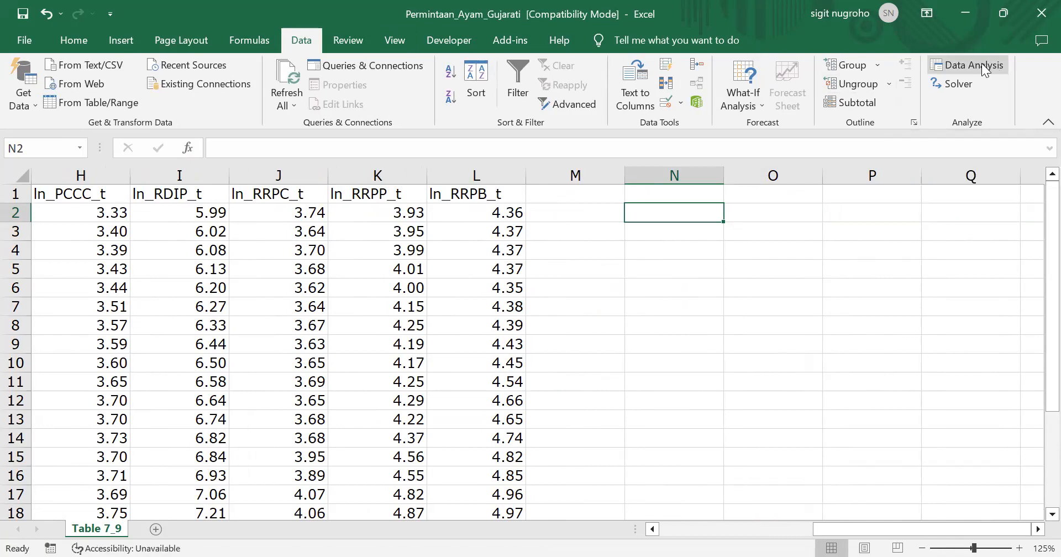
click(396, 216)
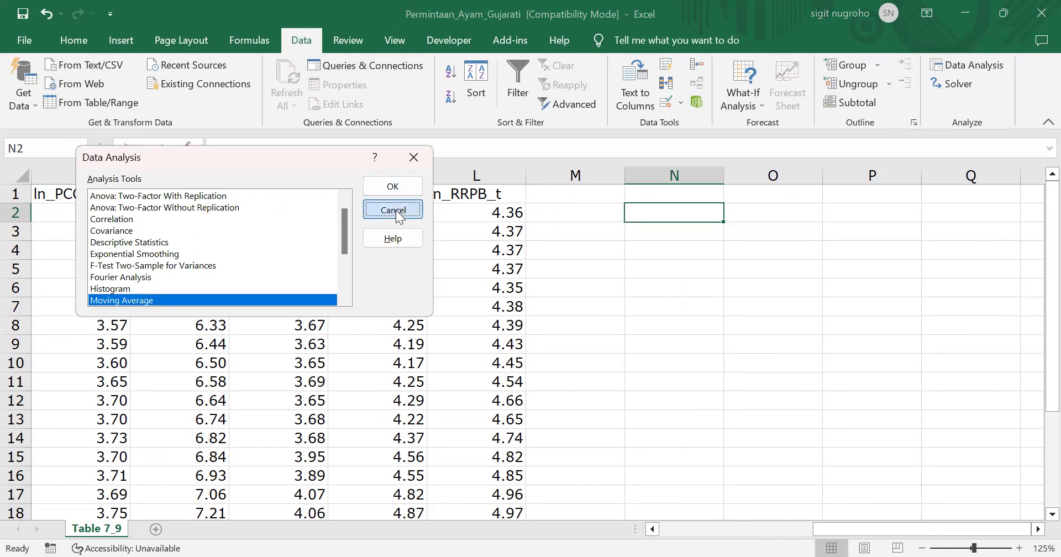
Review the Analysis ToolPak and Analysis ToolPak - VBA entries in the Excel add-in settings, and close the add-in list without changes
click(22, 41)
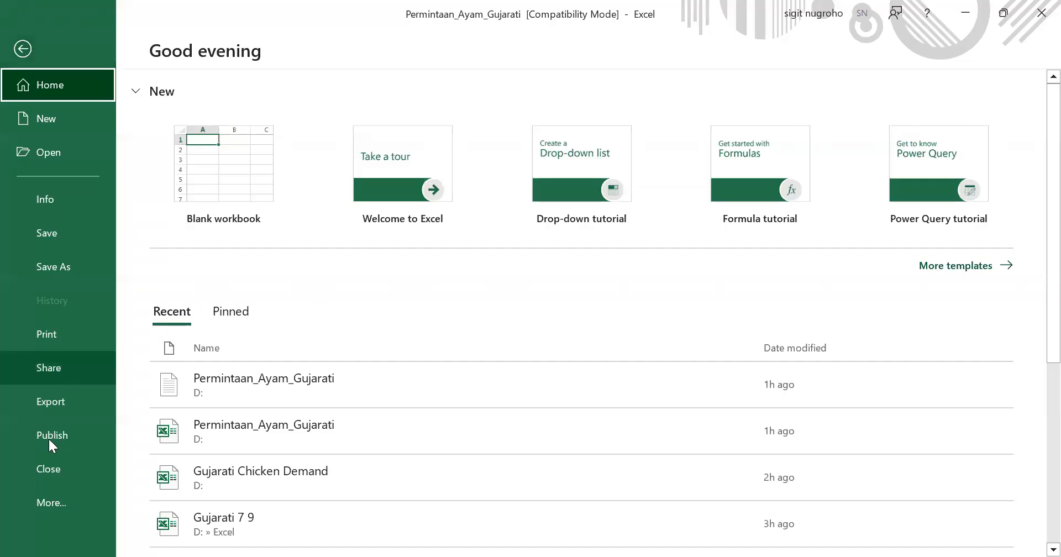
click(38, 502)
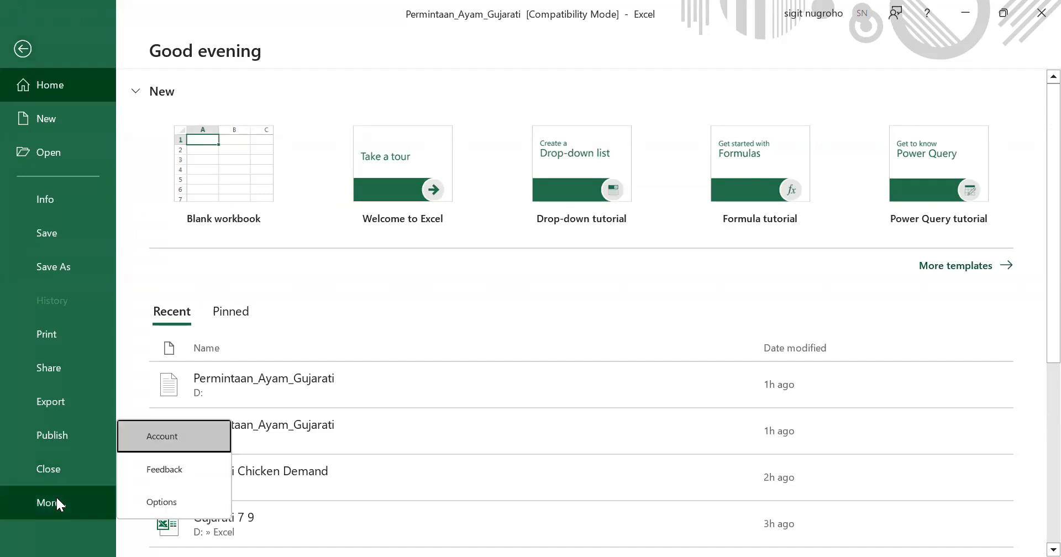
click(156, 501)
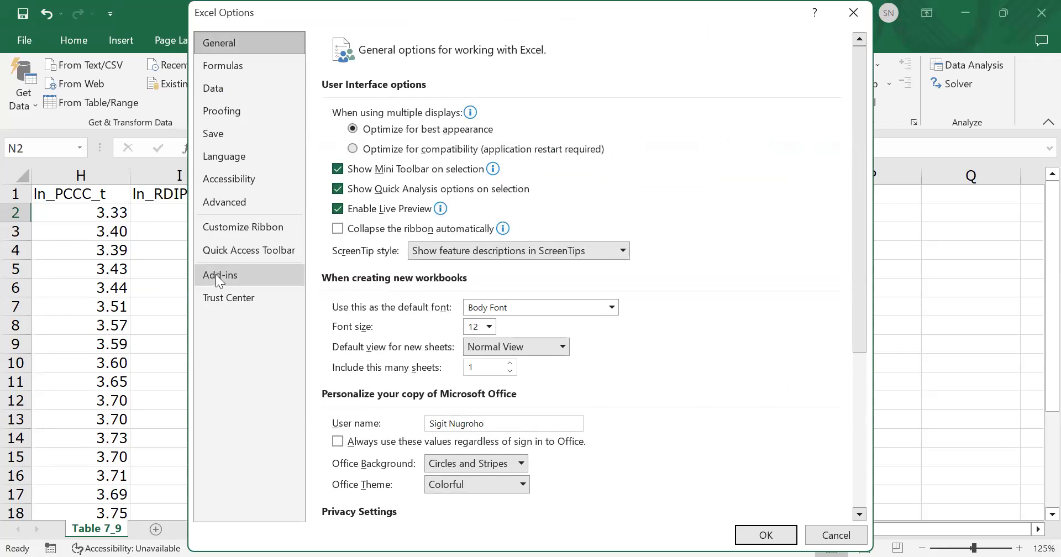
click(215, 274)
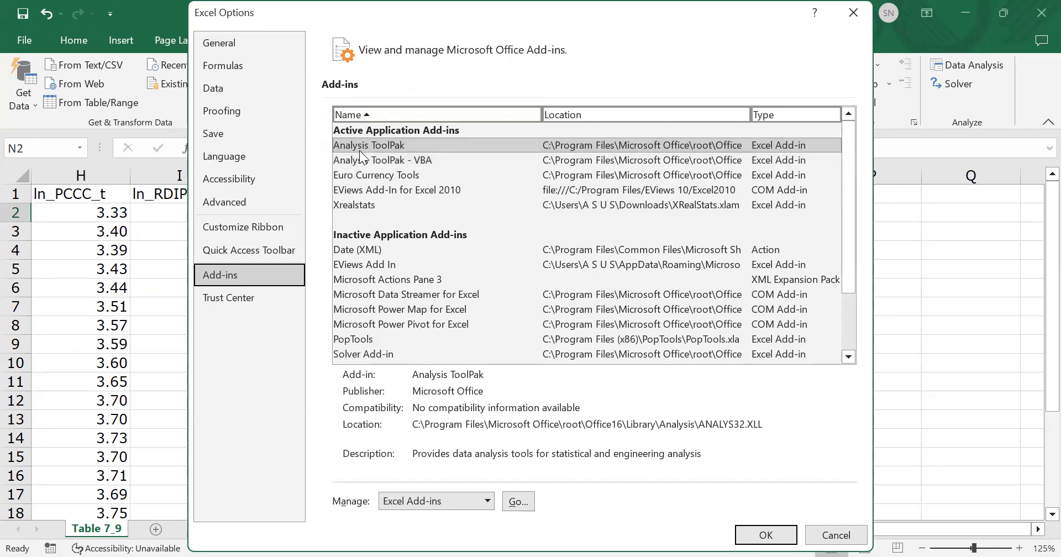
click(412, 159)
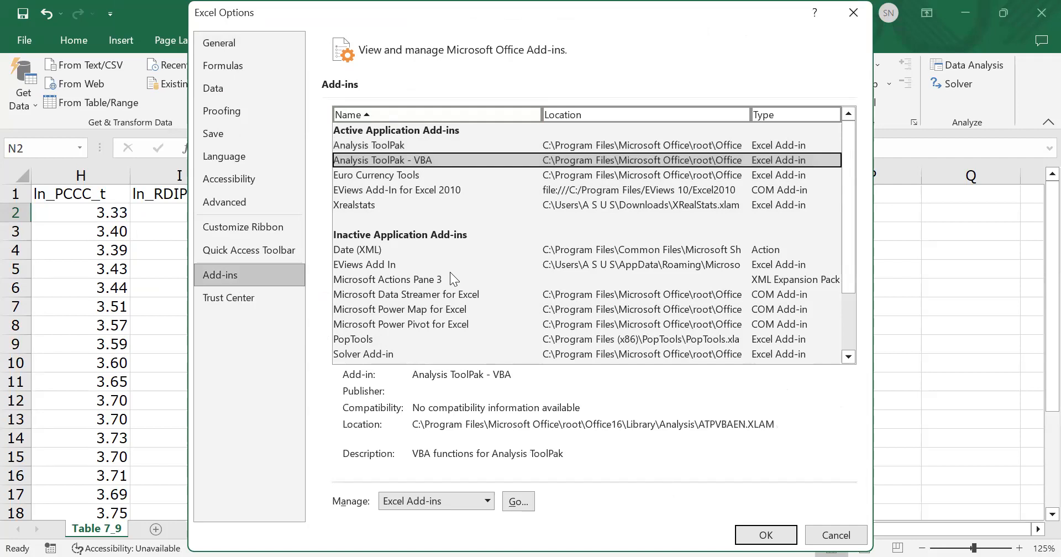
click(517, 501)
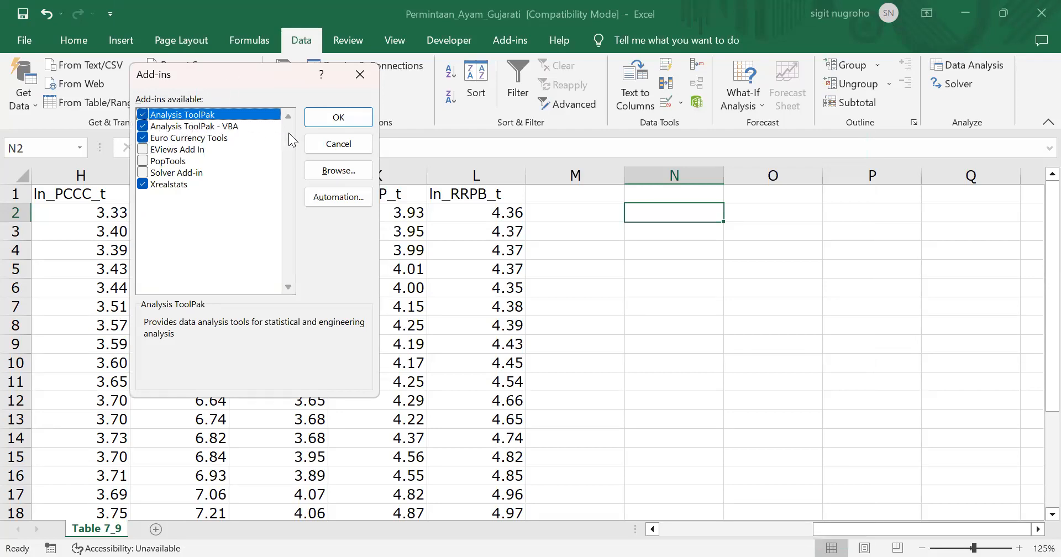
click(360, 74)
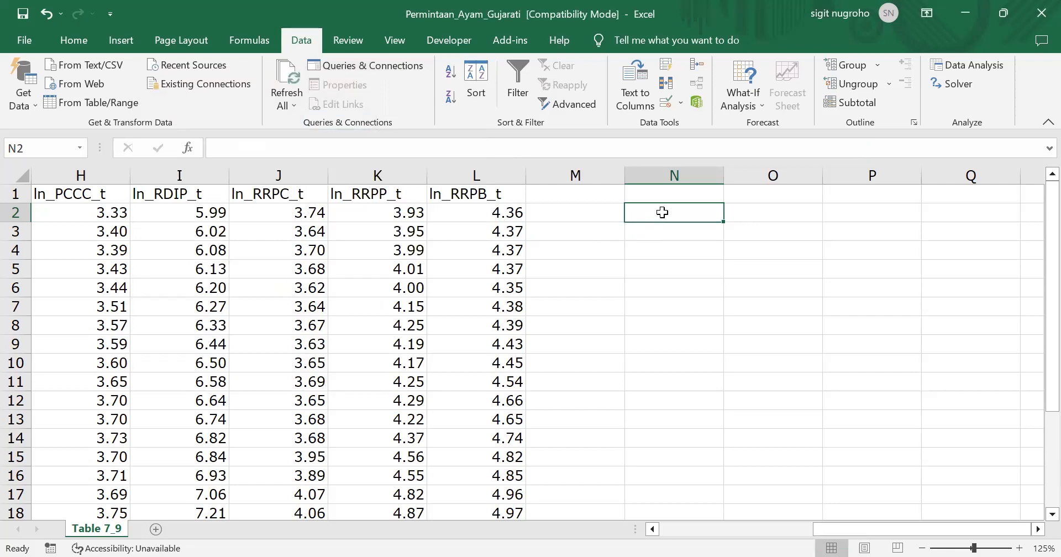
Start a Regression from the Data Analysis tools with $H$1:$H$24 (ln_PCCC_t) as the Input Y Range
click(969, 65)
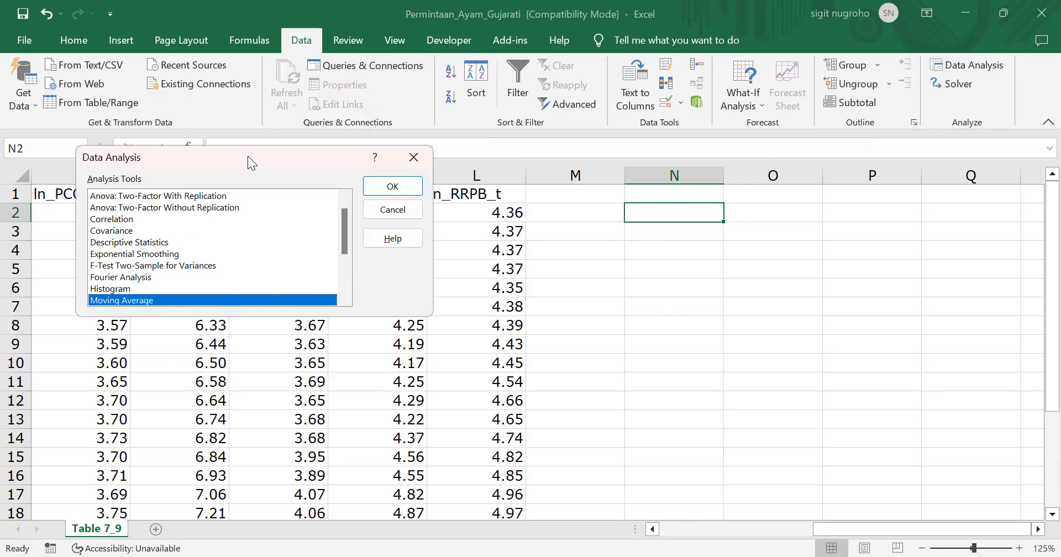
drag(211, 157, 702, 250)
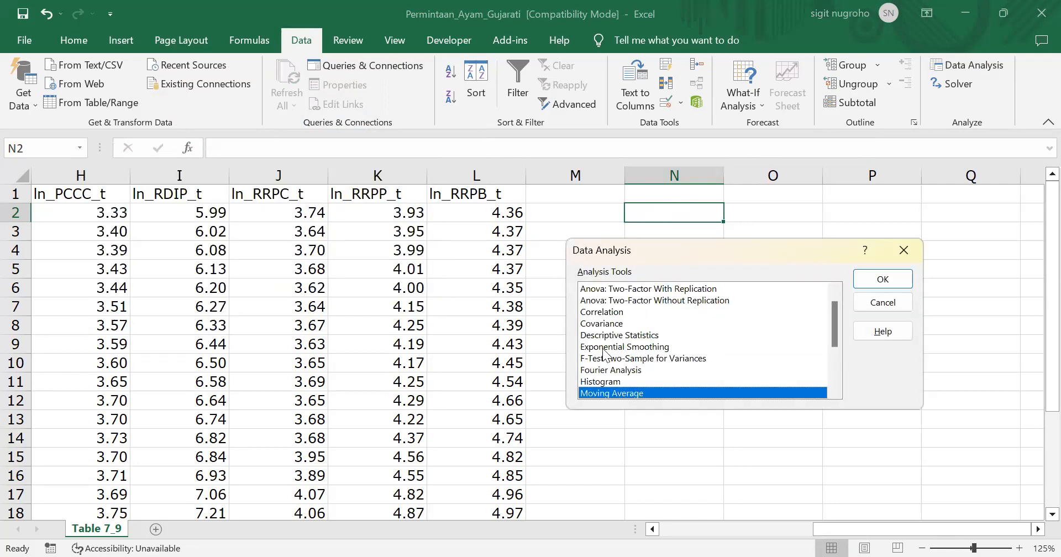
mouse_move(836, 329)
mouse_down()
mouse_move(839, 370)
mouse_move(832, 301)
mouse_move(837, 348)
mouse_up()
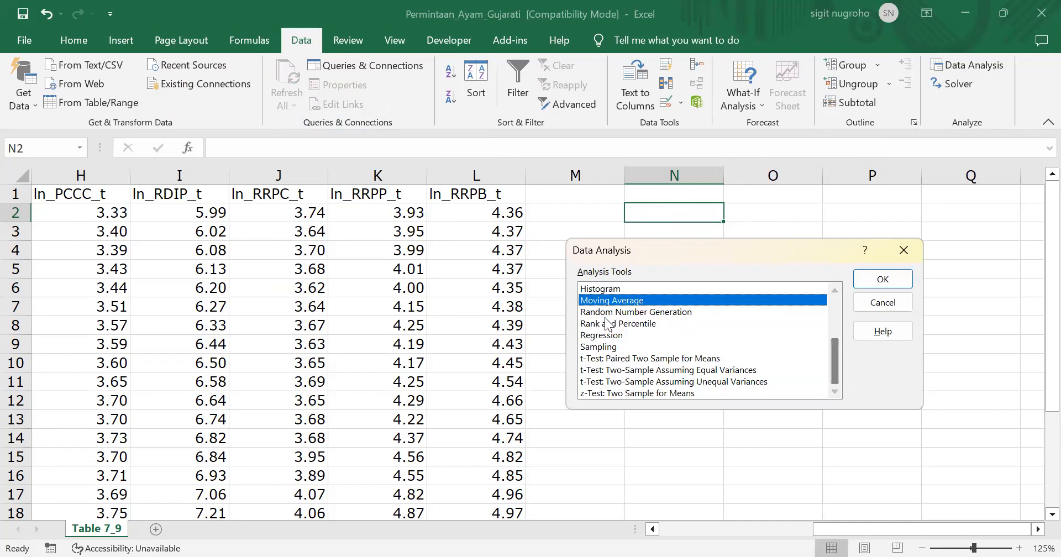
click(602, 337)
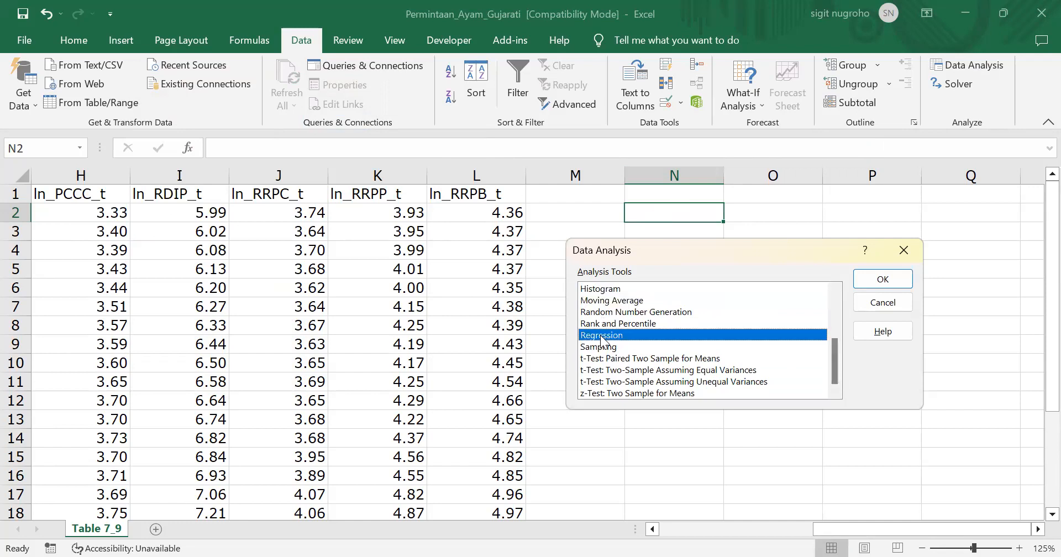
click(892, 273)
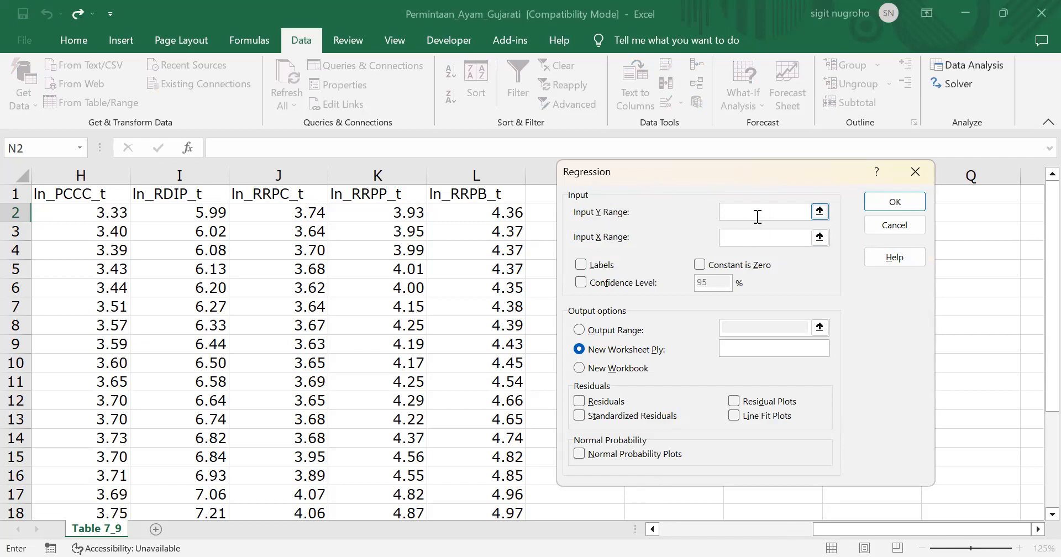
click(85, 194)
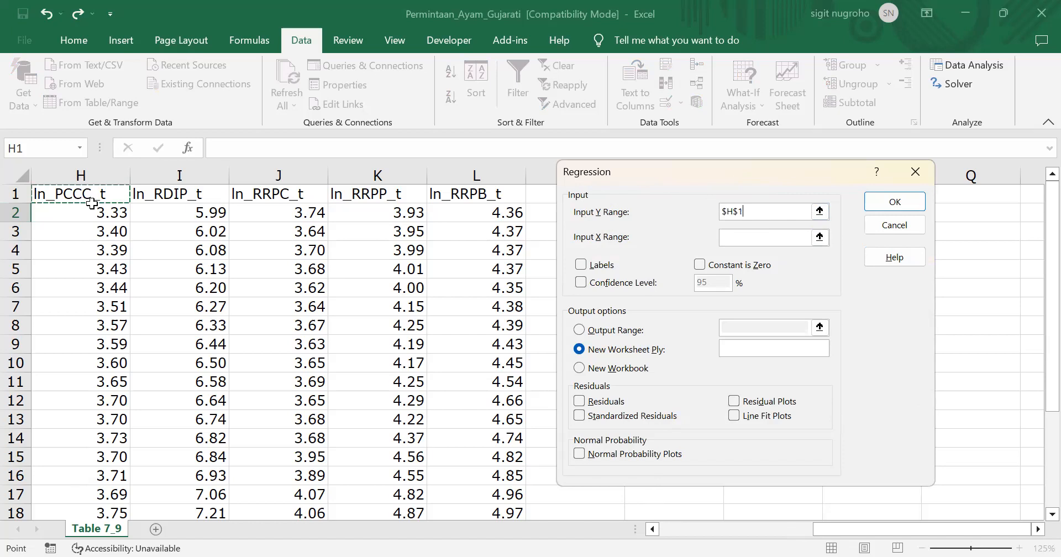
key(ctrl+shift+Down)
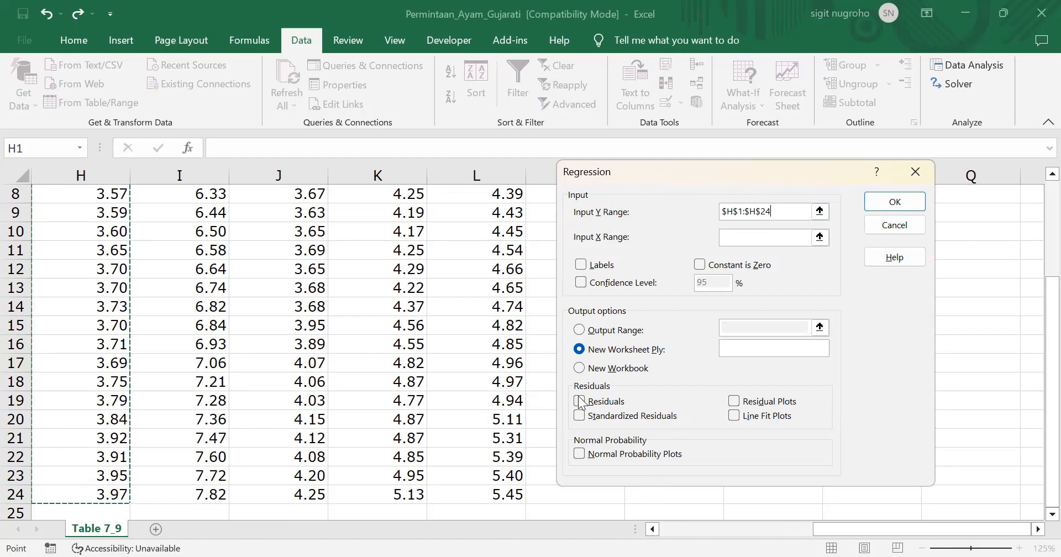
Set the regression's Input X Range to $I$1:$L$24 and enable Labels for the header row
click(754, 236)
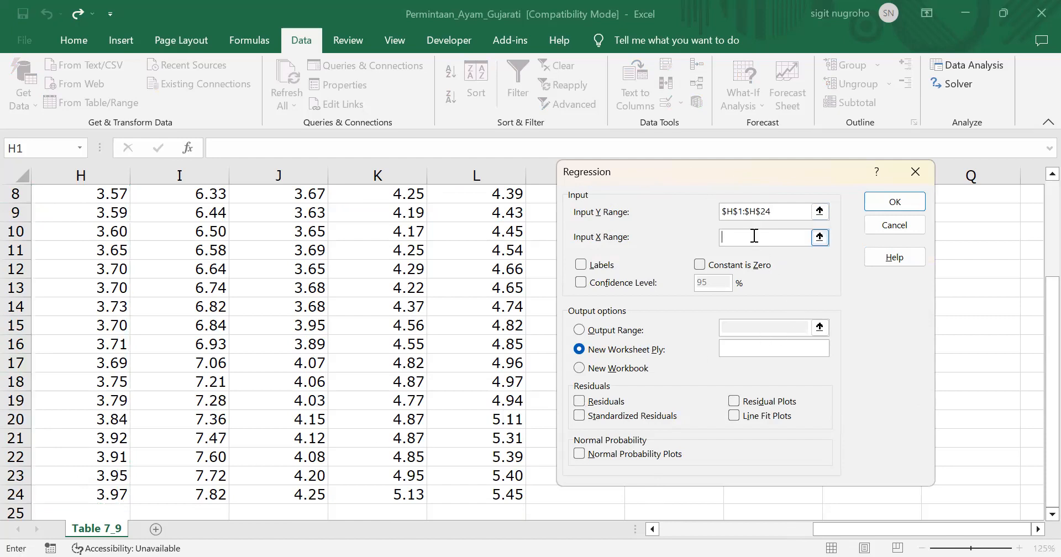
click(197, 237)
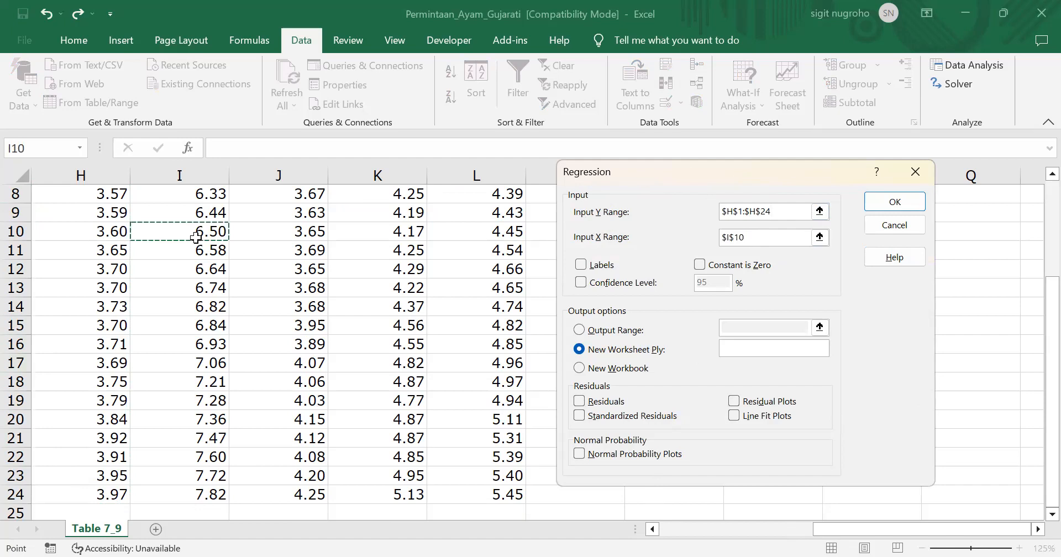
key(ctrl+Up)
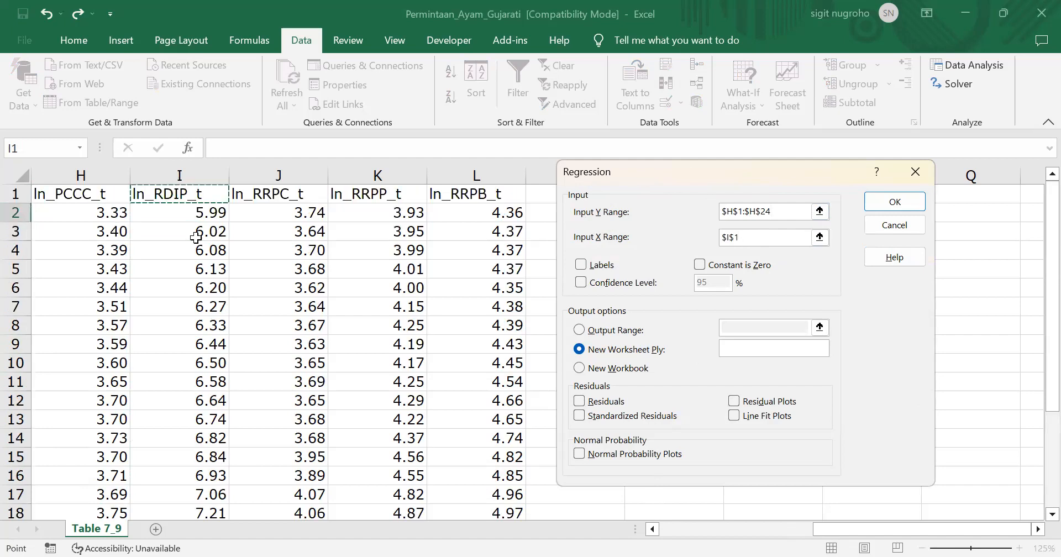
key(shift+Right)
key(shift+Right)
key(shift+Right)
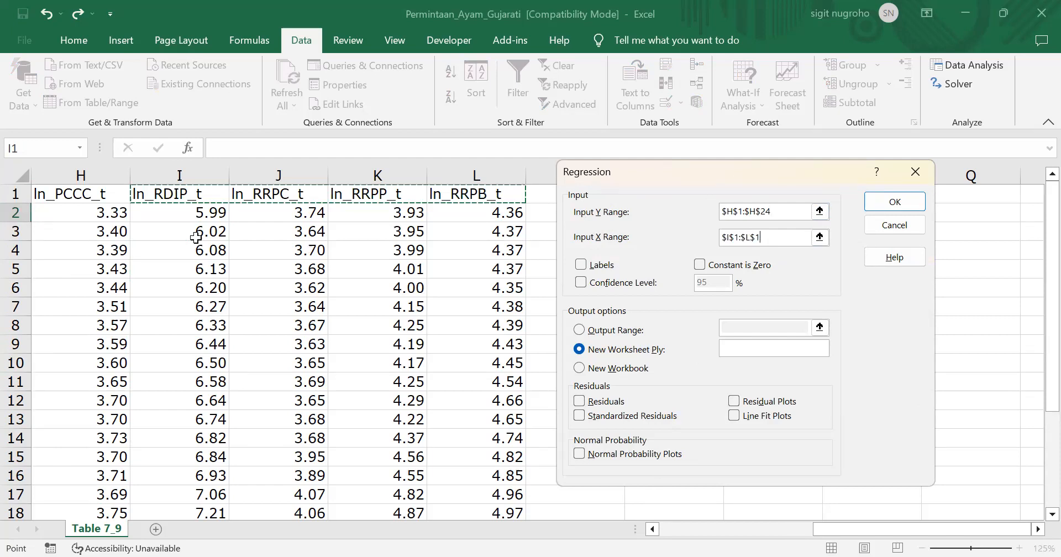
key(ctrl+shift+Down)
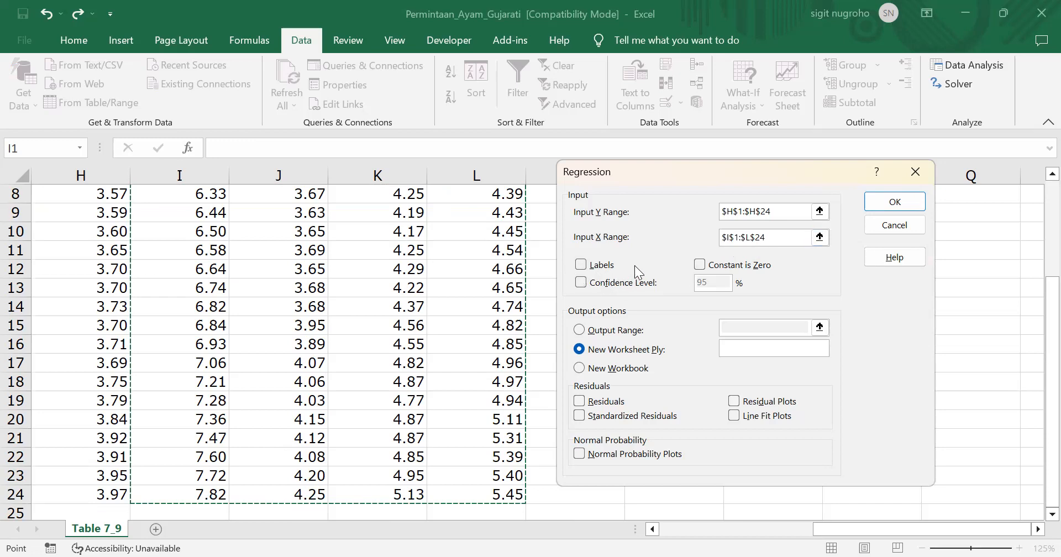
click(582, 266)
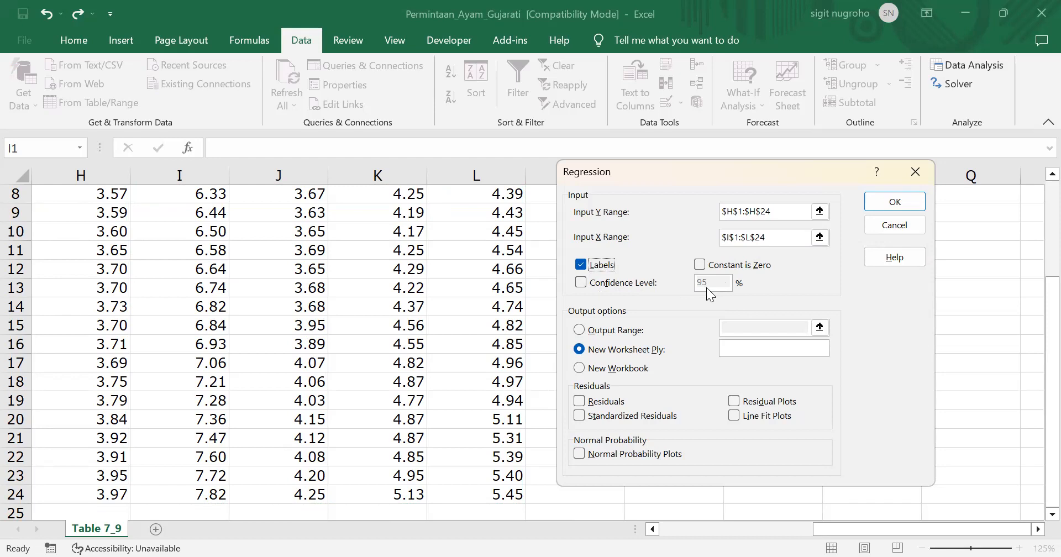
Enable the regression's Confidence Level option and set it to 99%
click(580, 283)
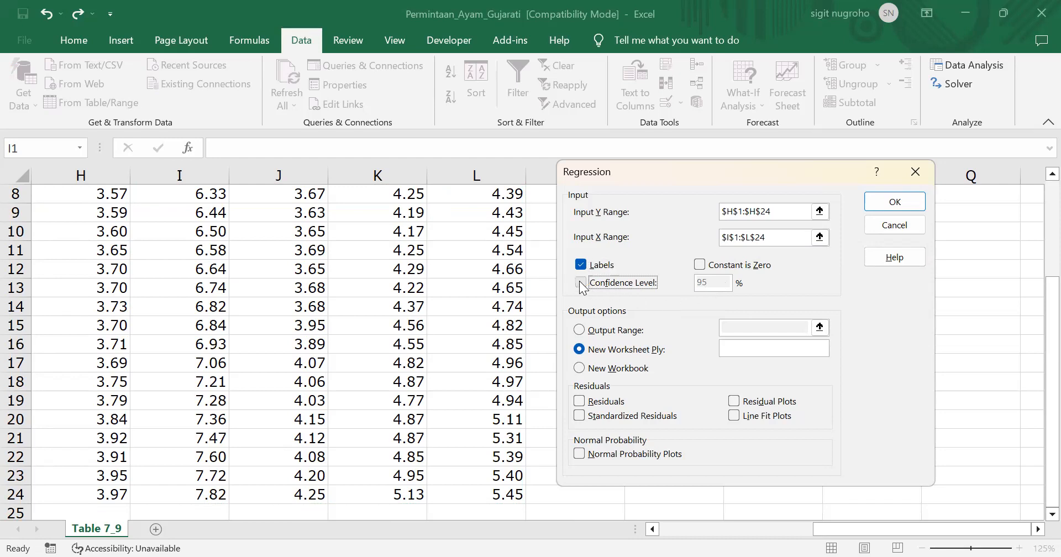
click(716, 281)
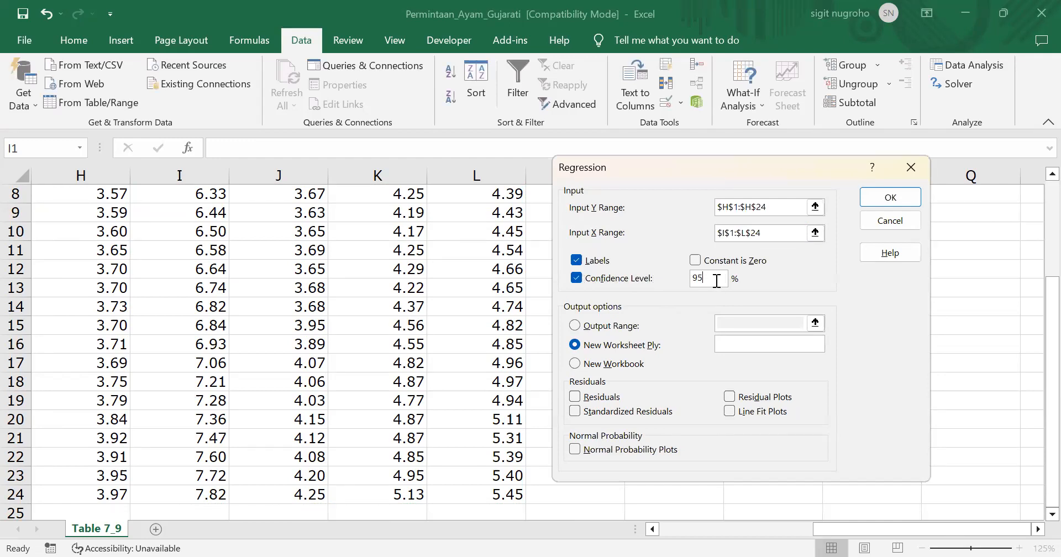
key(BackSpace)
text(9)
Set the regression's Output Range to $N$2 on the current sheet and run the analysis
click(575, 322)
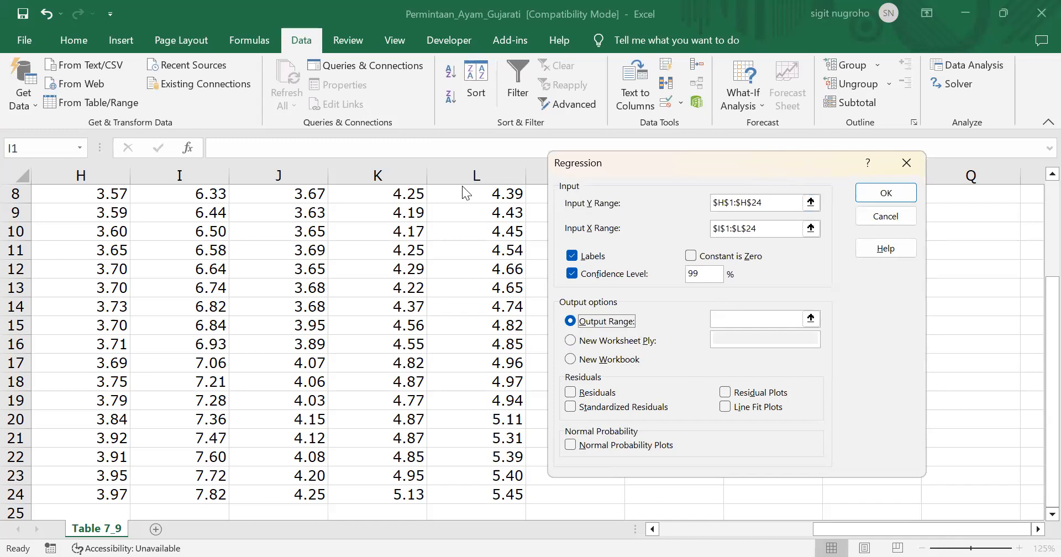
drag(719, 163, 337, 171)
click(349, 328)
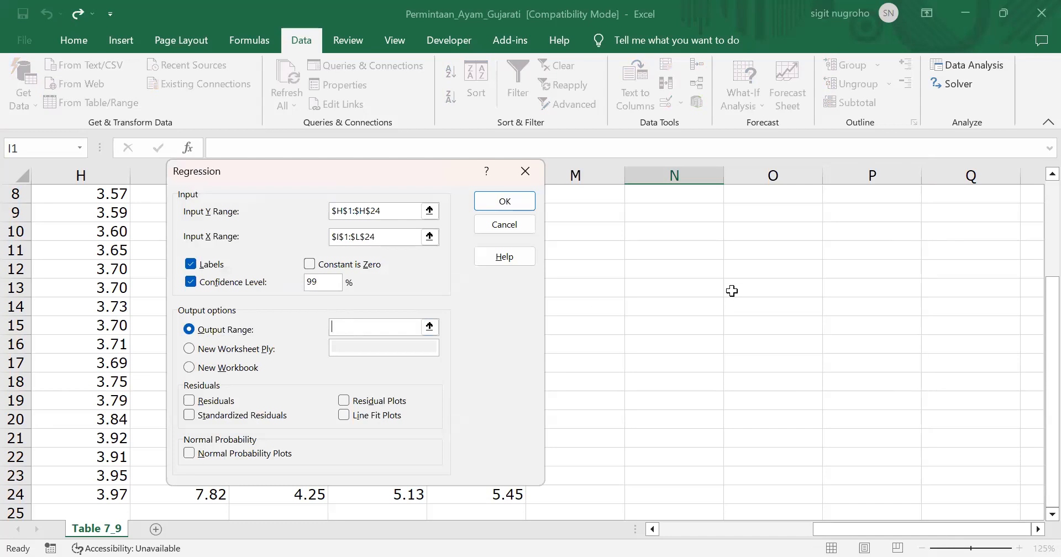
scroll(732, 291, up, 3)
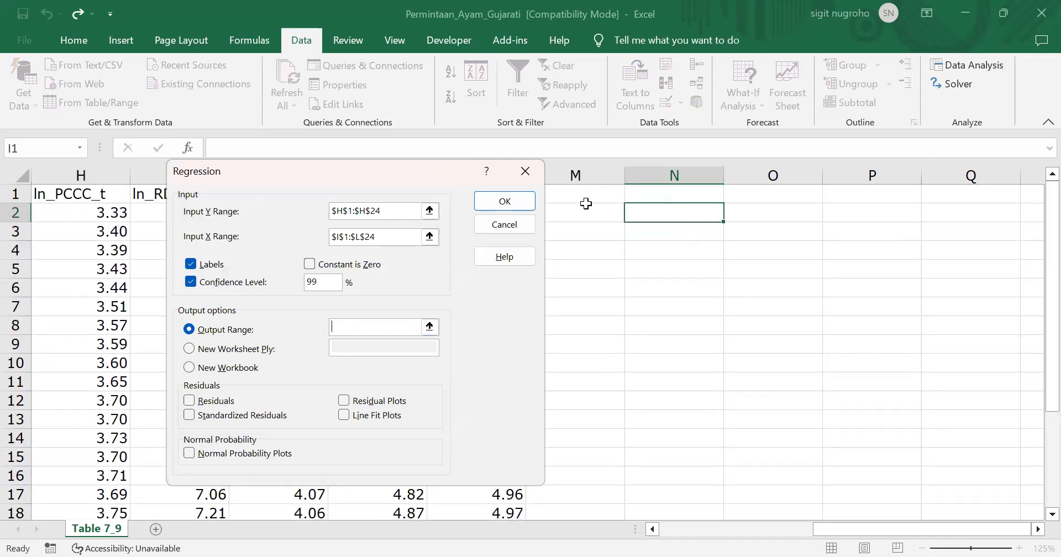
click(680, 211)
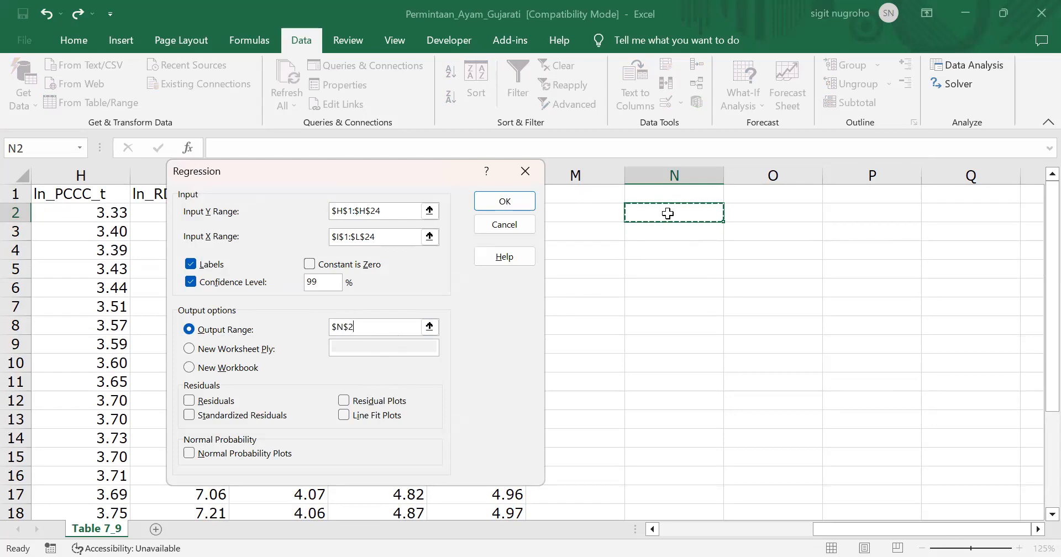
click(494, 203)
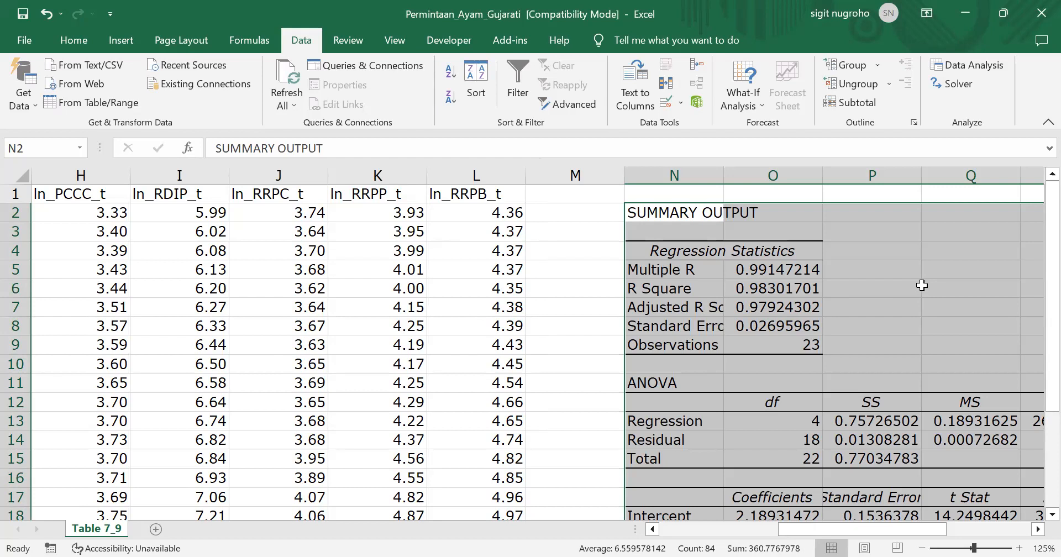
AutoFit the column widths of the regression output and look over its statistics, ANOVA and coefficient tables
key(alt+o)
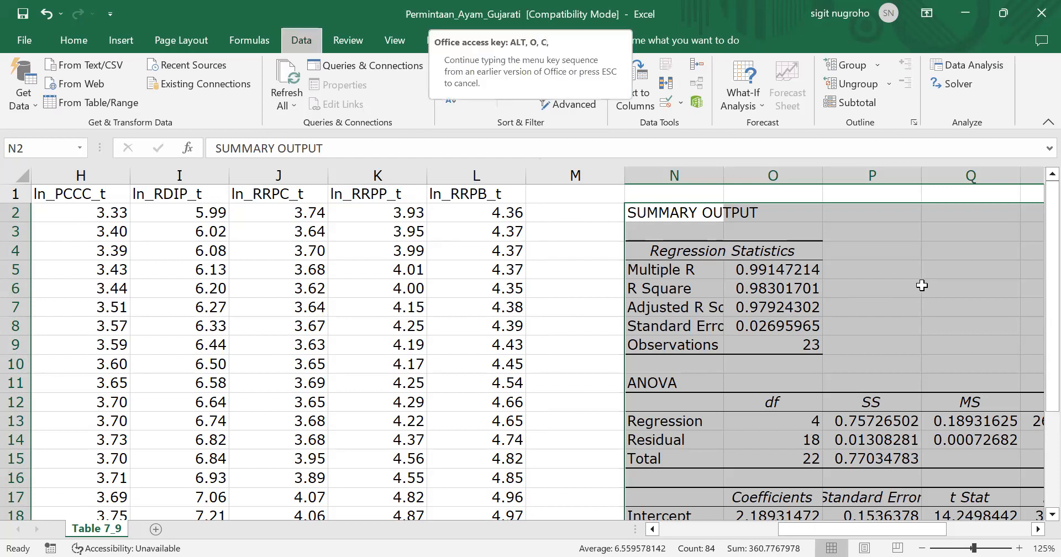
key(a)
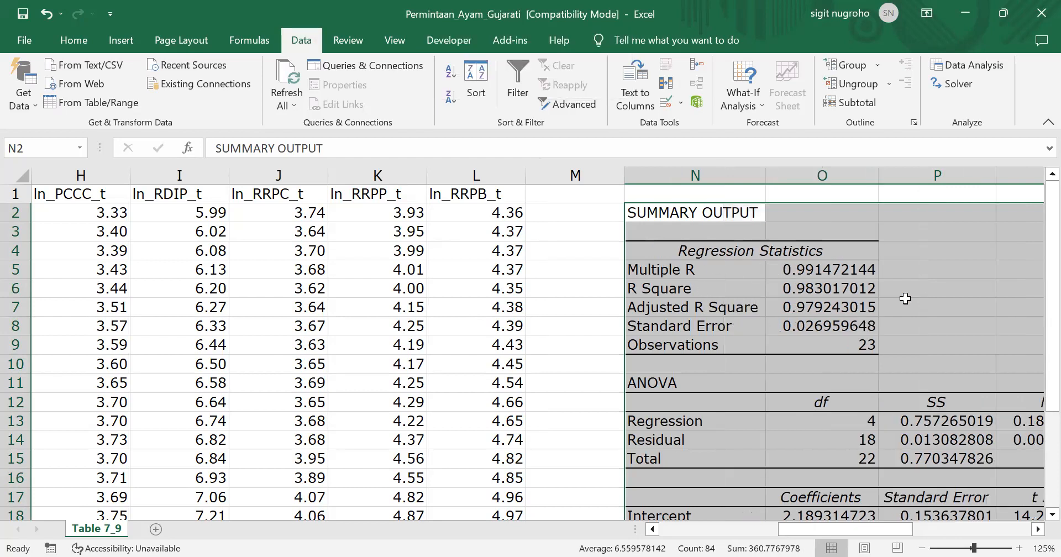
scroll(905, 298, down, 3)
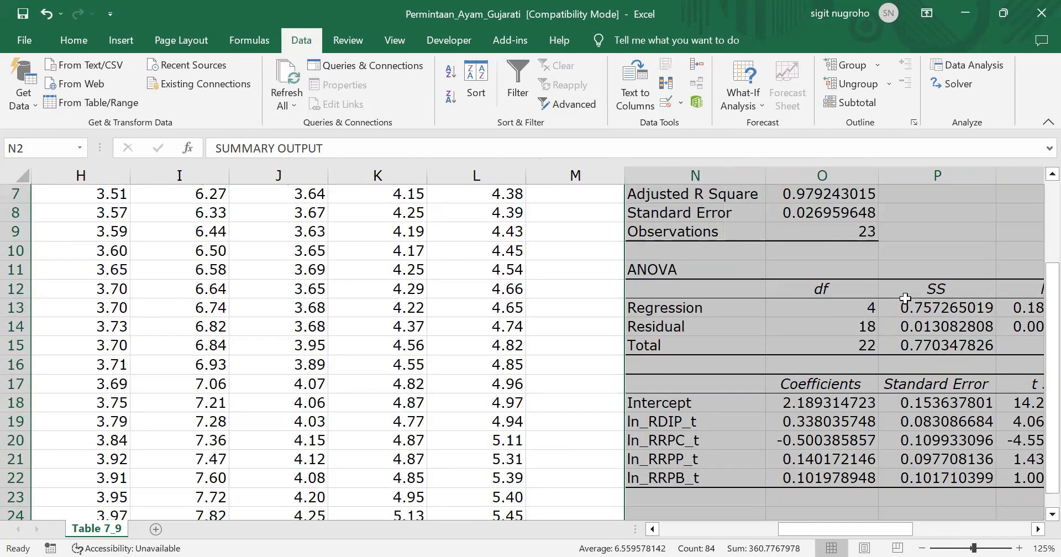
scroll(905, 299, right, 2)
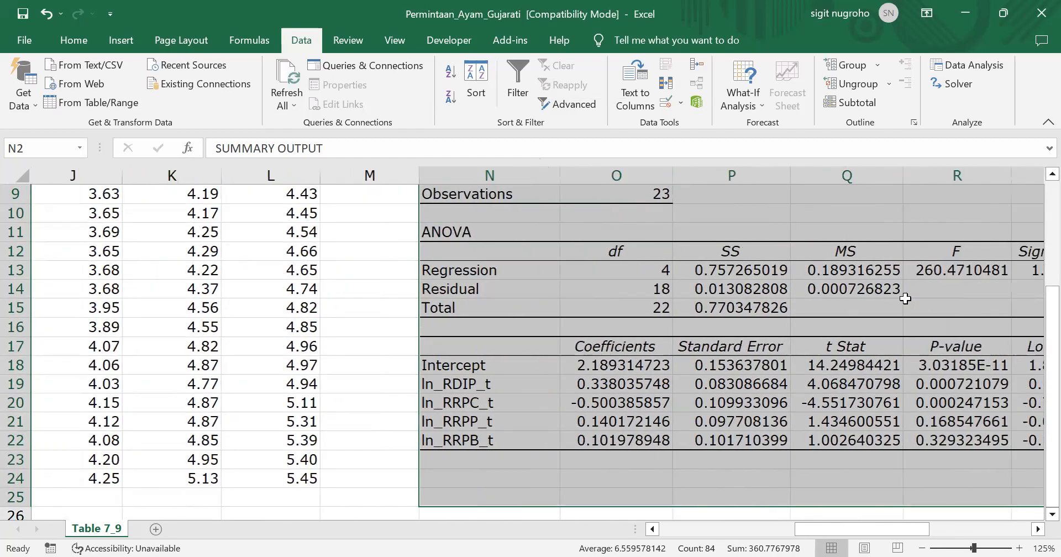
scroll(905, 299, right, 1)
scroll(905, 298, up, 2)
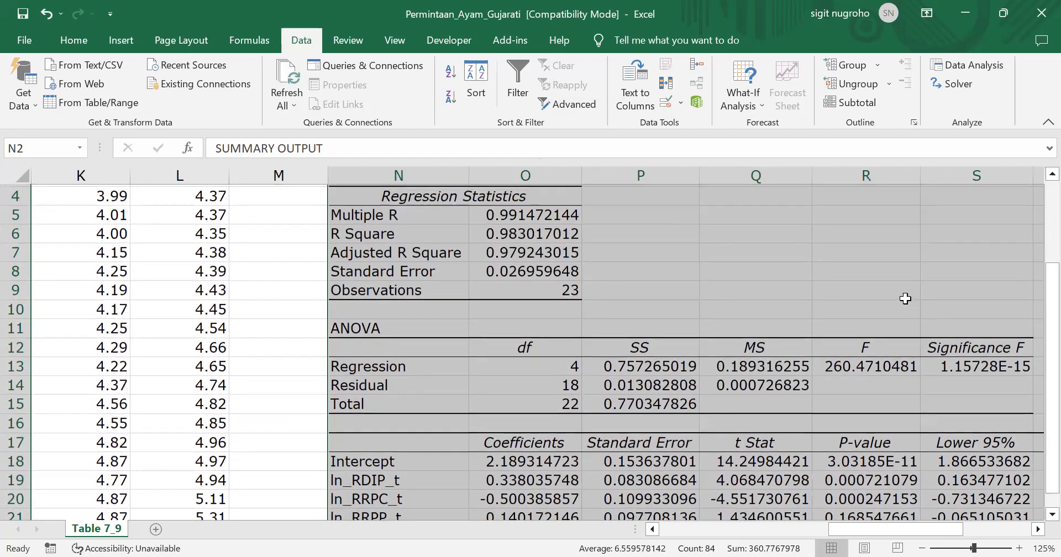
scroll(906, 299, down, 2)
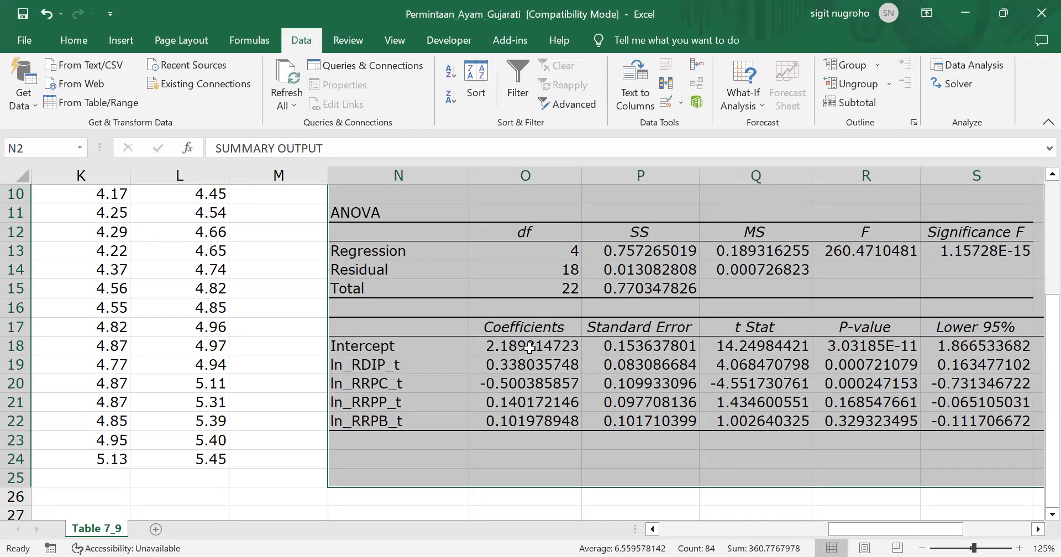
Color the regression coefficients in O18:O22 red
click(529, 352)
drag(530, 351, 537, 421)
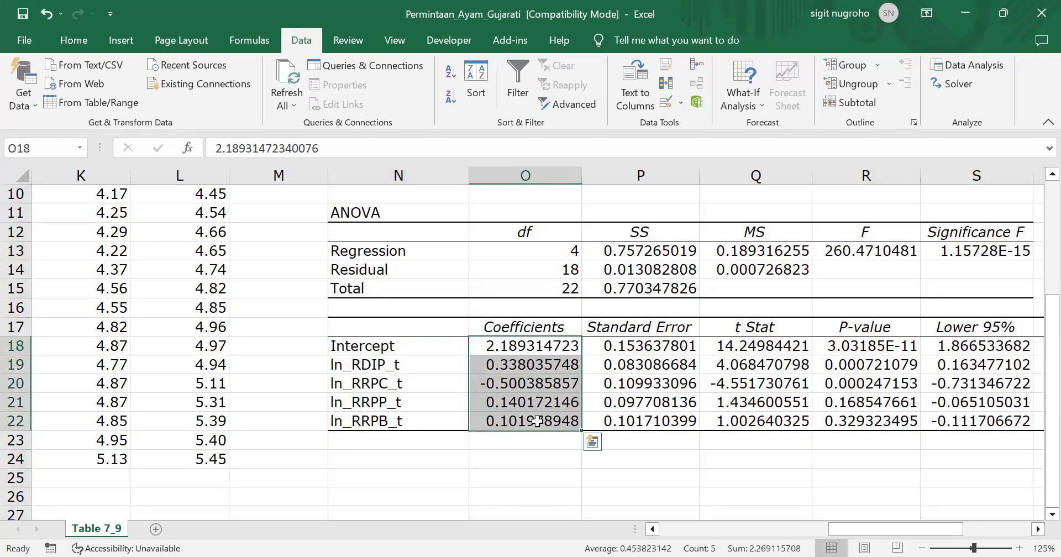
click(13, 40)
click(22, 48)
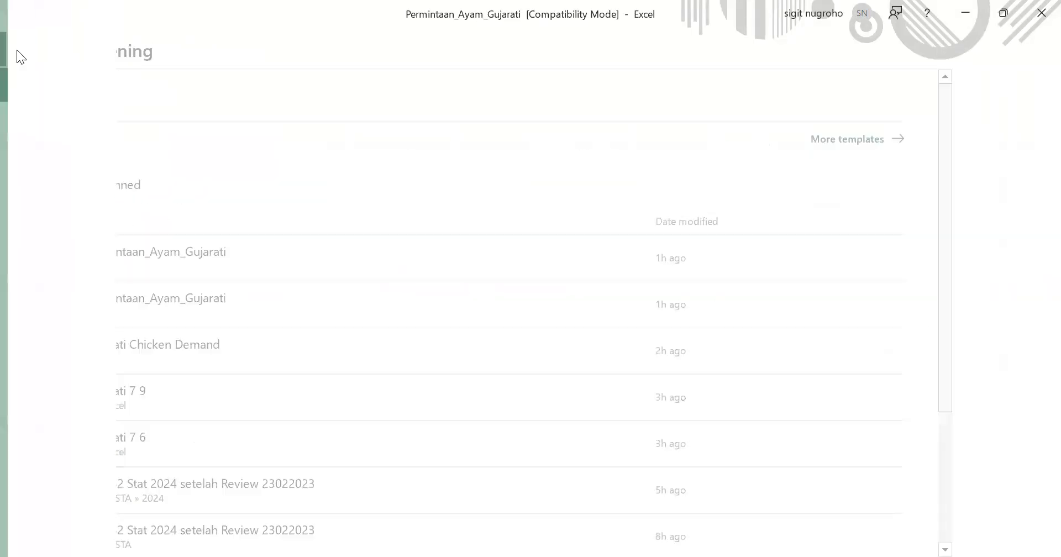
click(73, 40)
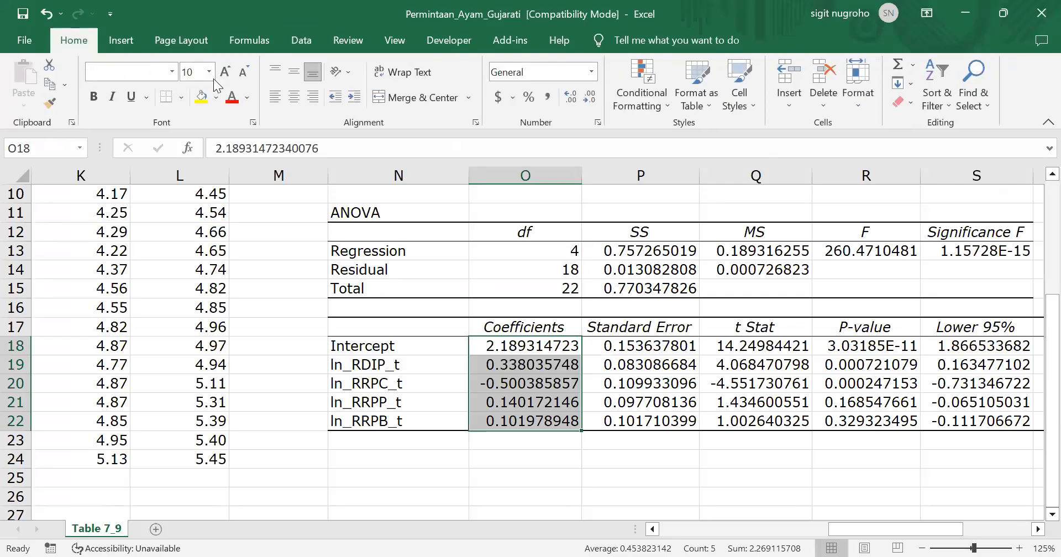
click(232, 98)
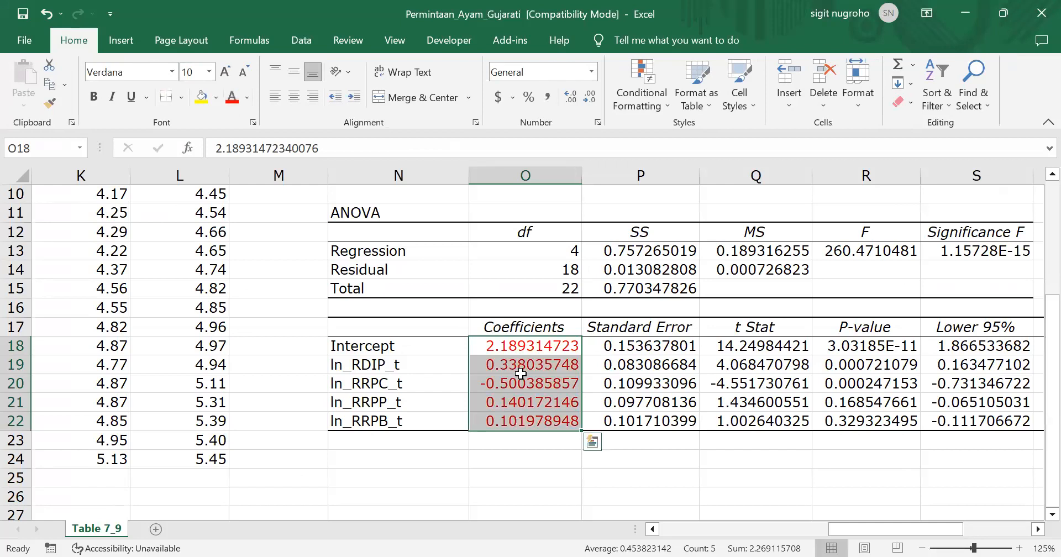
click(519, 462)
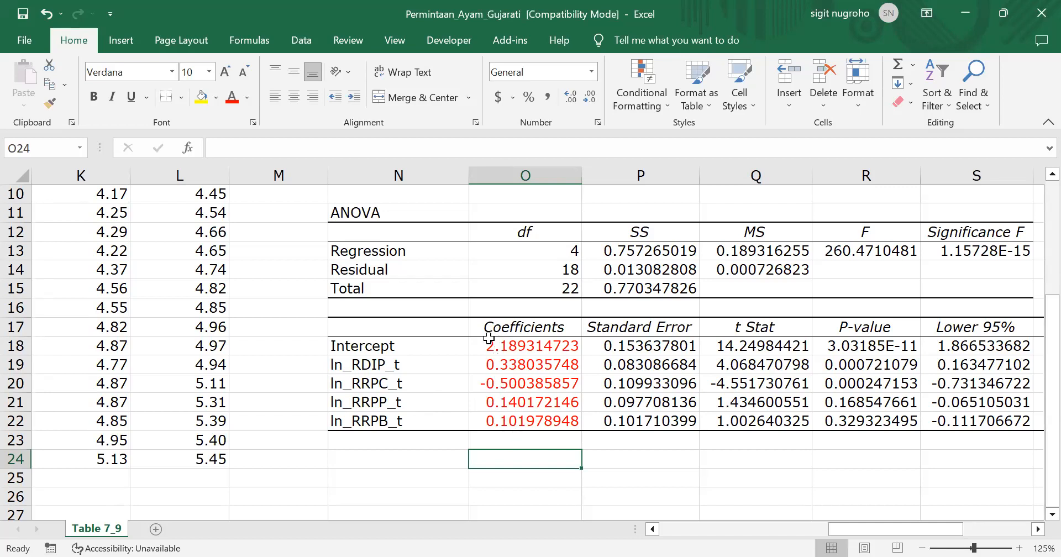
Enter the label "Koeffisien Korelasi Berganda" in Q5, in the same row as Multiple R
scroll(483, 290, up, 3)
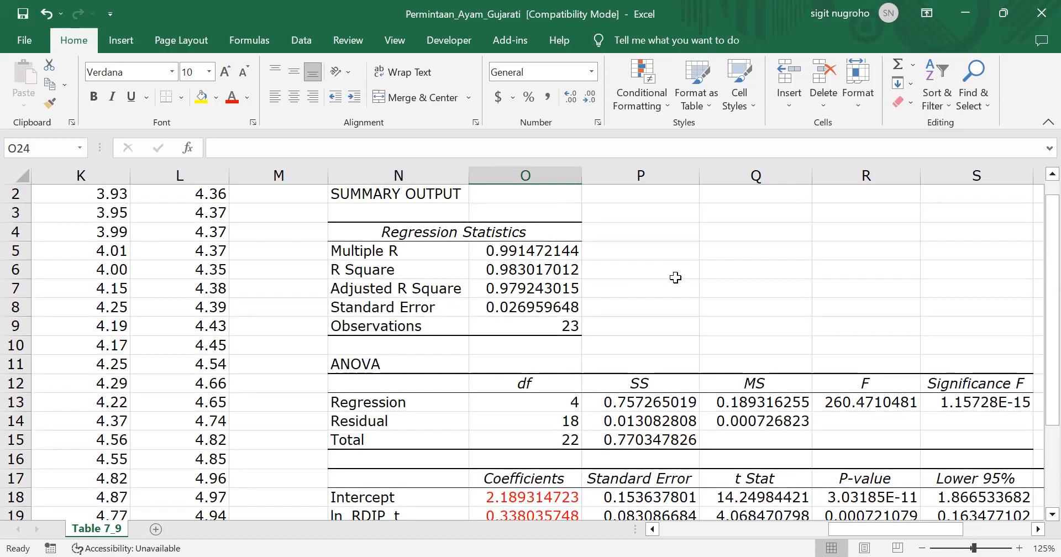
click(513, 253)
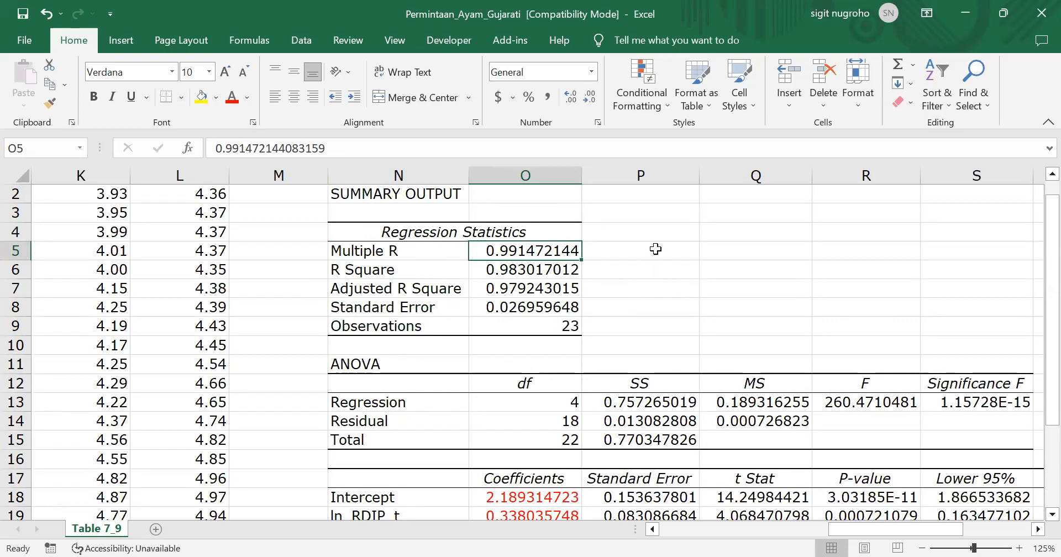
click(723, 251)
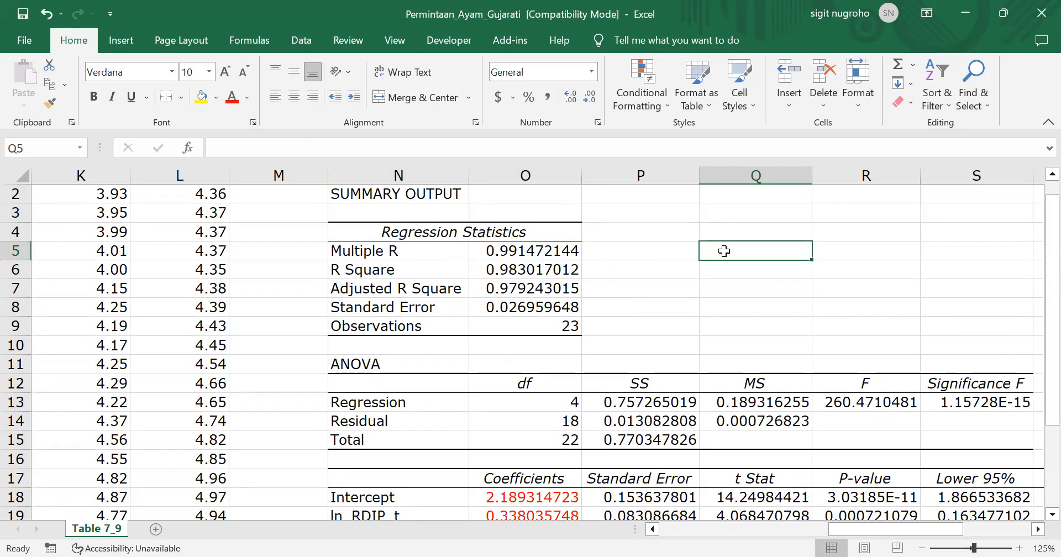
text(Koeff)
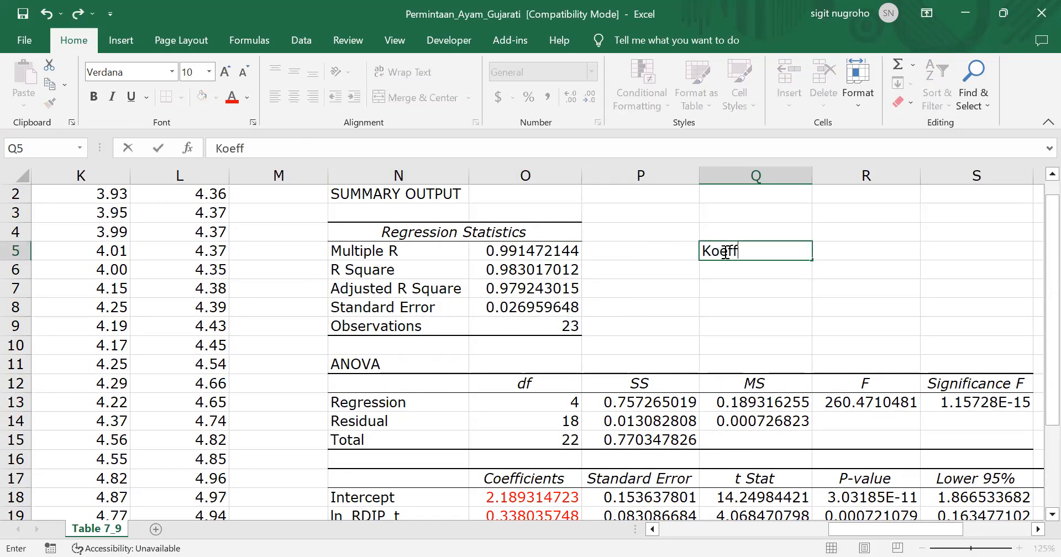
text(isien )
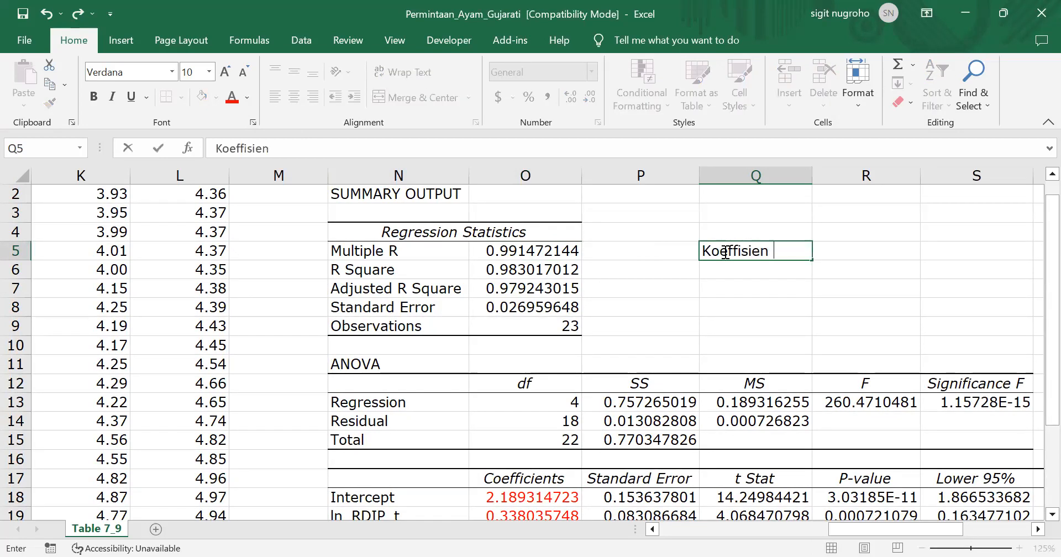
text(Korelais)
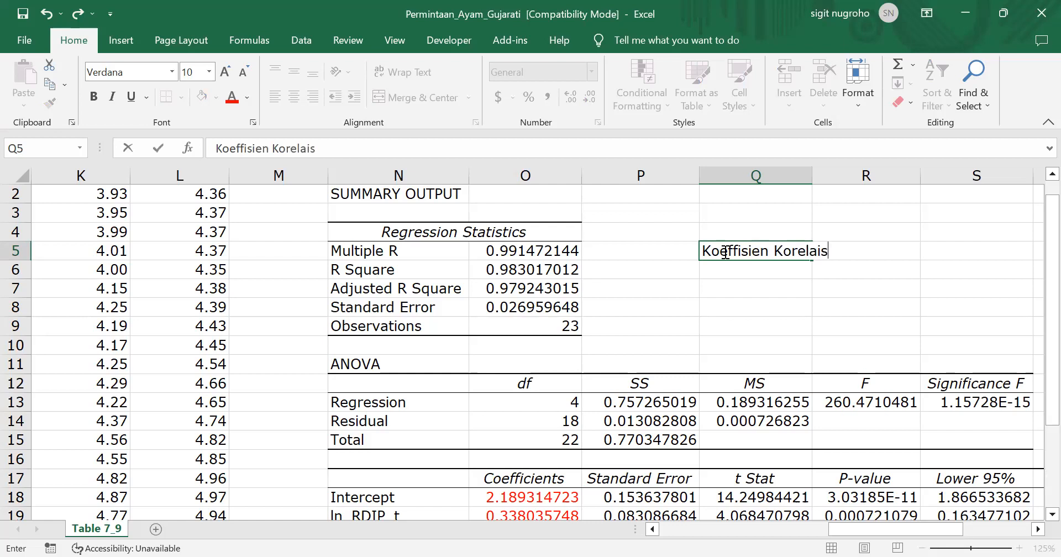
key(BackSpace)
key(BackSpace)
text(si Berganda)
key(Return)
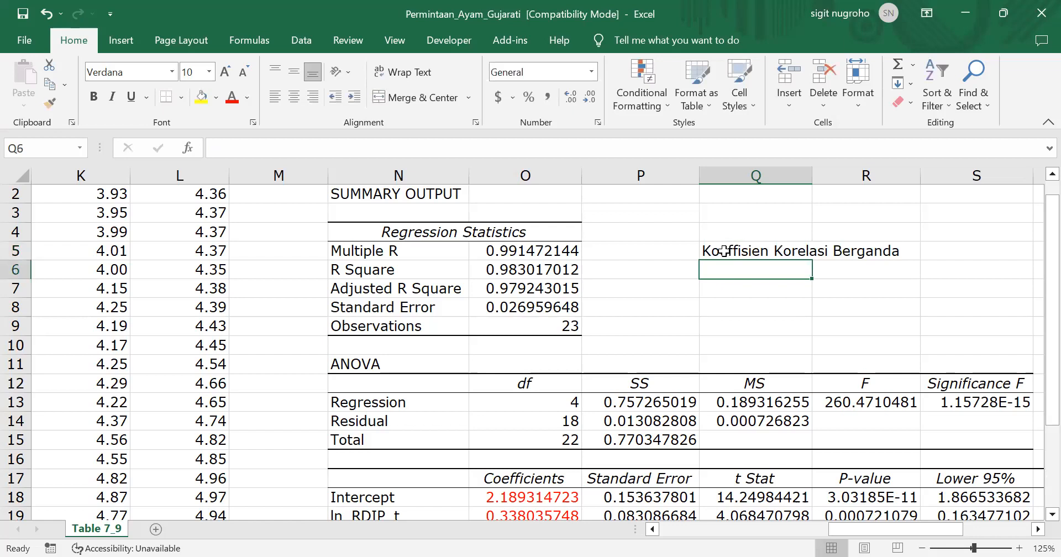
Enter the label "Koeffisien Determinan" in Q6, in the same row as R Square
click(517, 271)
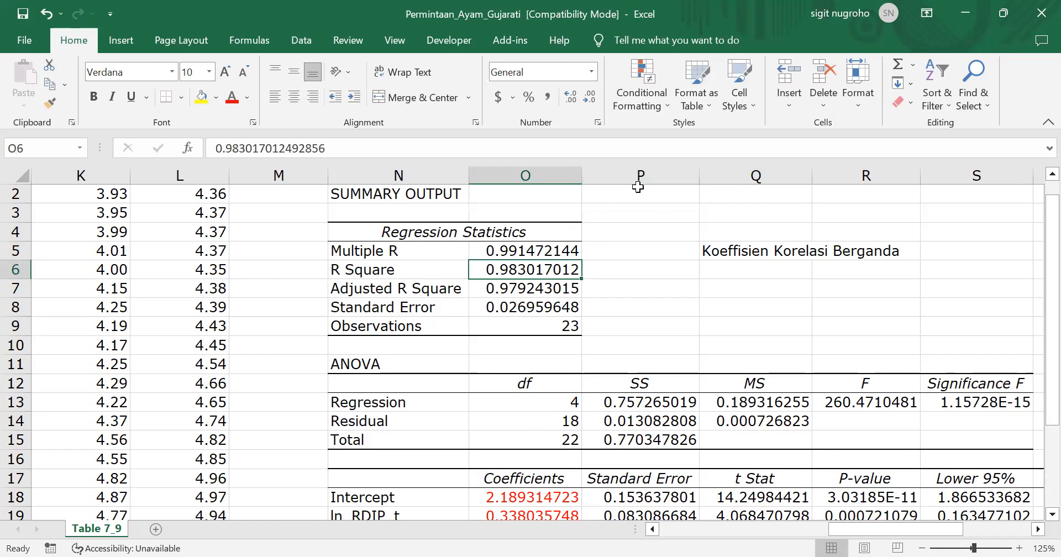
click(728, 265)
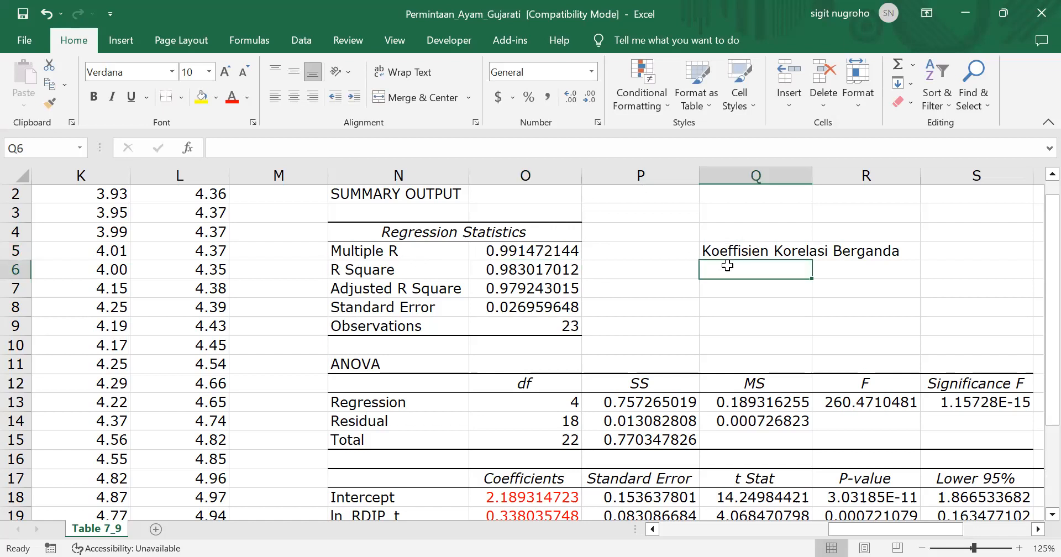
text(Koeffisien)
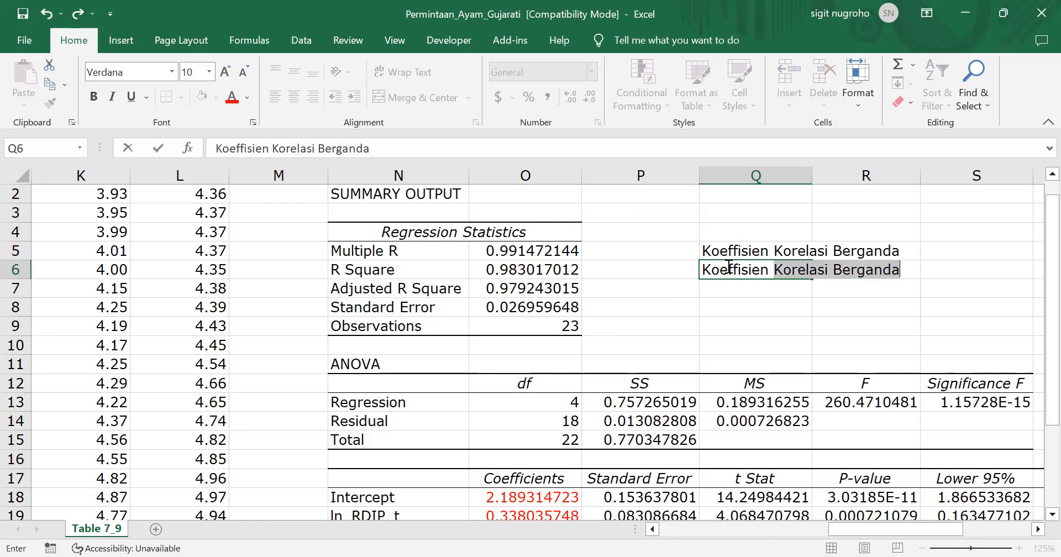
text(De)
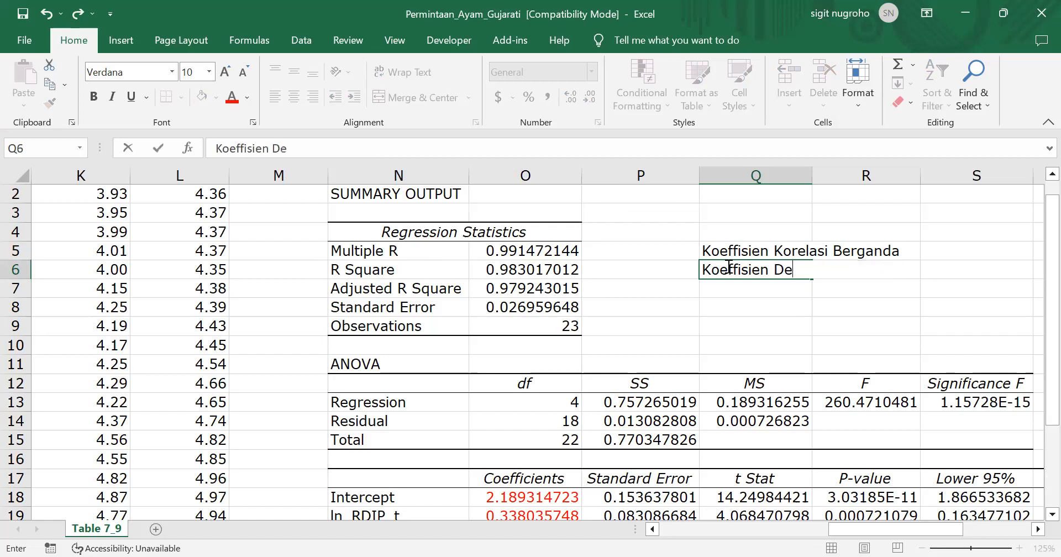
text(terminan)
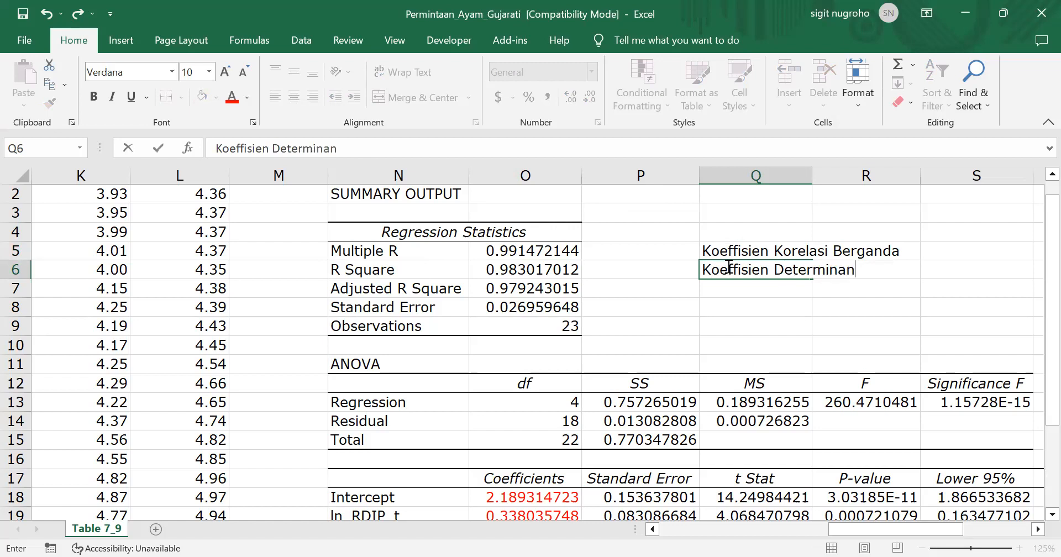
key(Return)
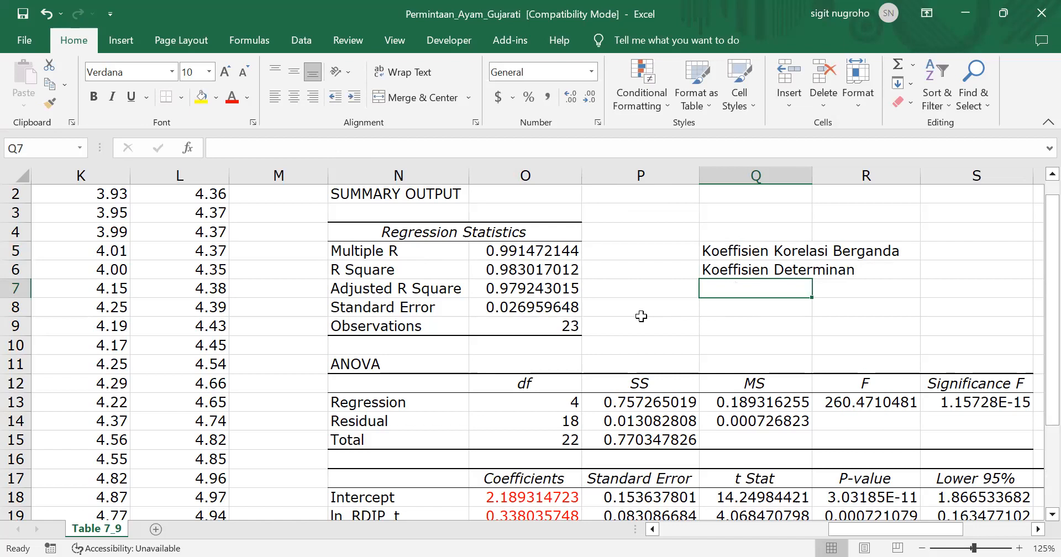
Square the Multiple R value in S5 with the formula =O5^2
scroll(641, 316, down, 1)
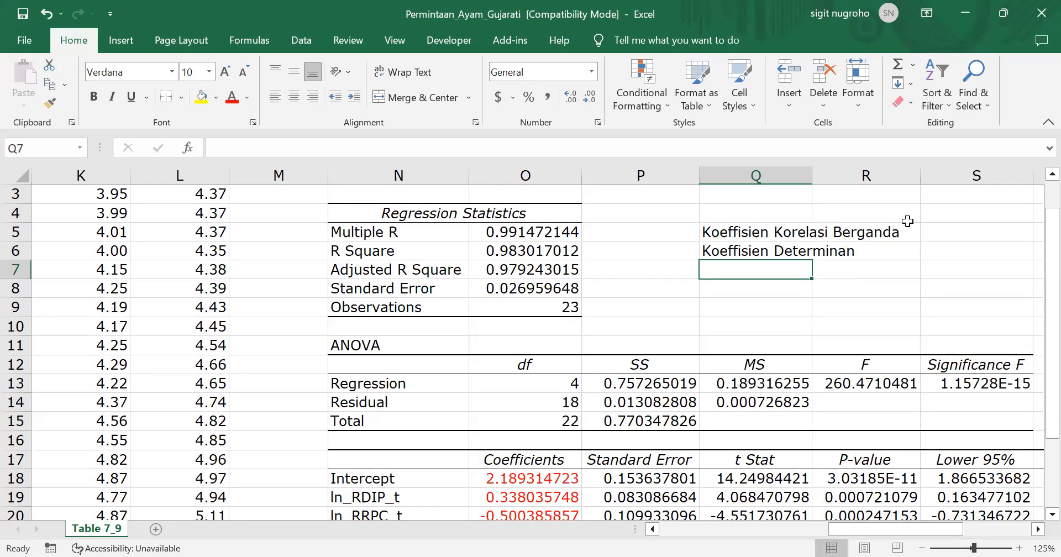
click(945, 225)
text(=)
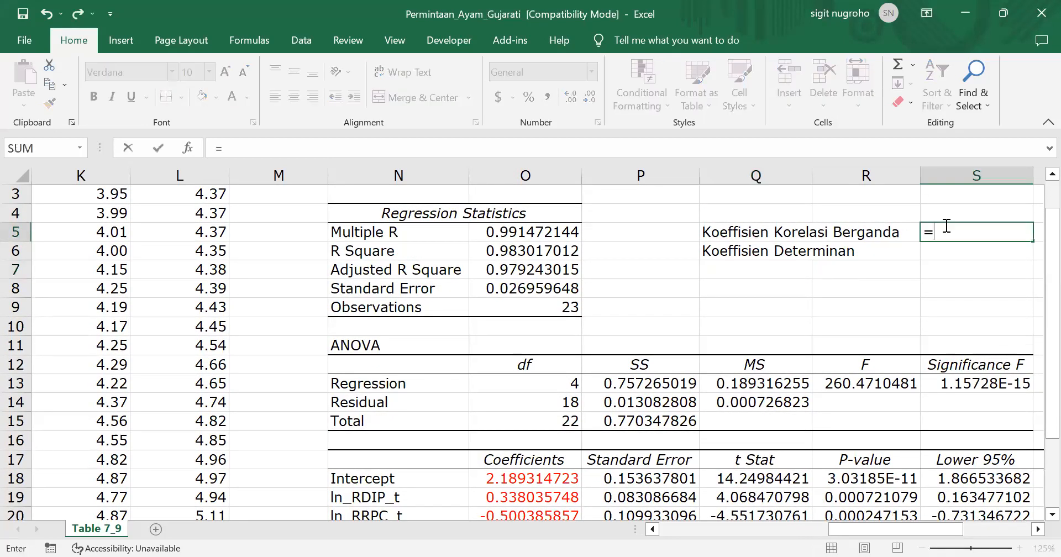
click(491, 233)
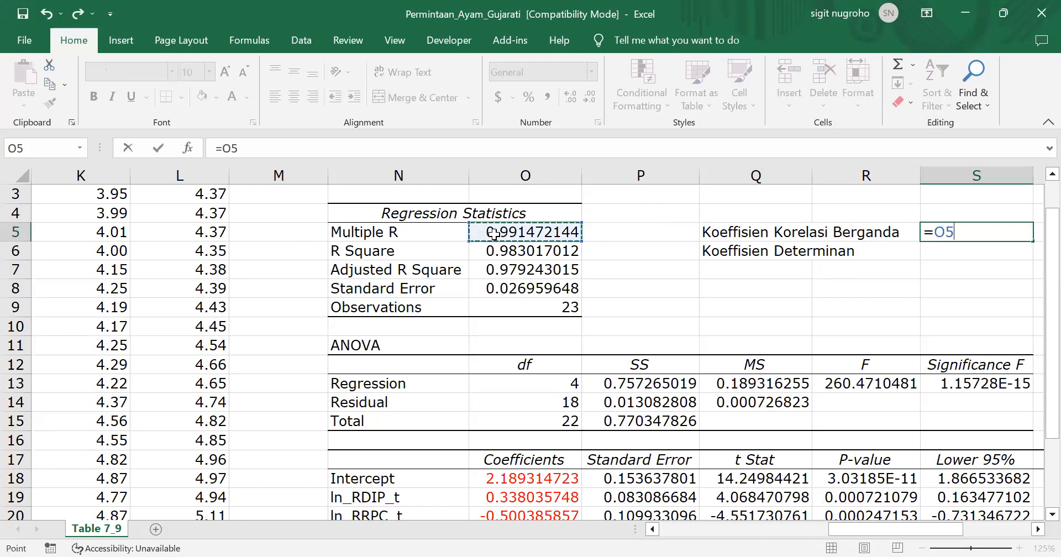
text(^2)
key(Return)
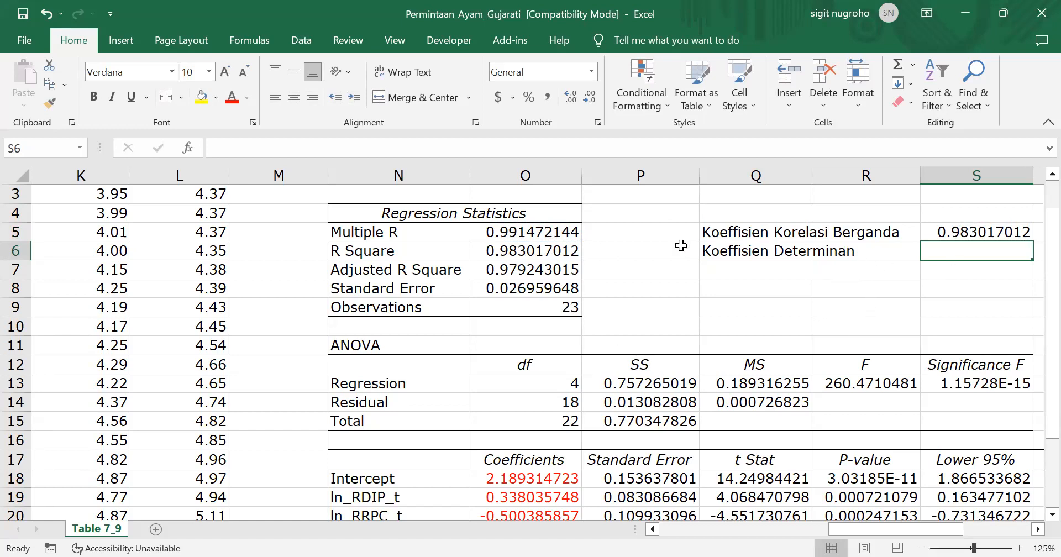
click(644, 239)
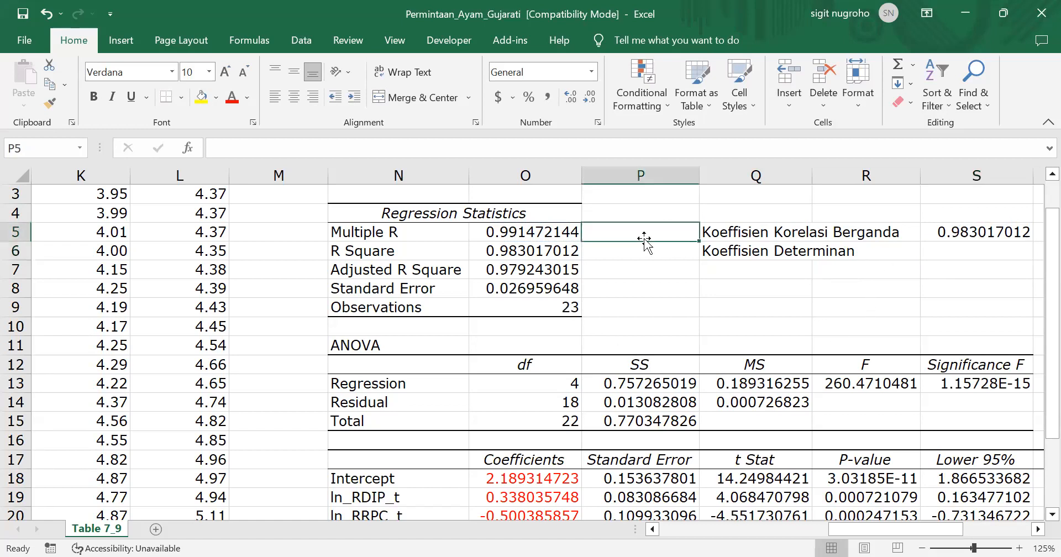
text(=)
key(Escape)
Move the squared Multiple R formula from S5 to S6, beside the "Koeffisien Determinan" label
click(959, 236)
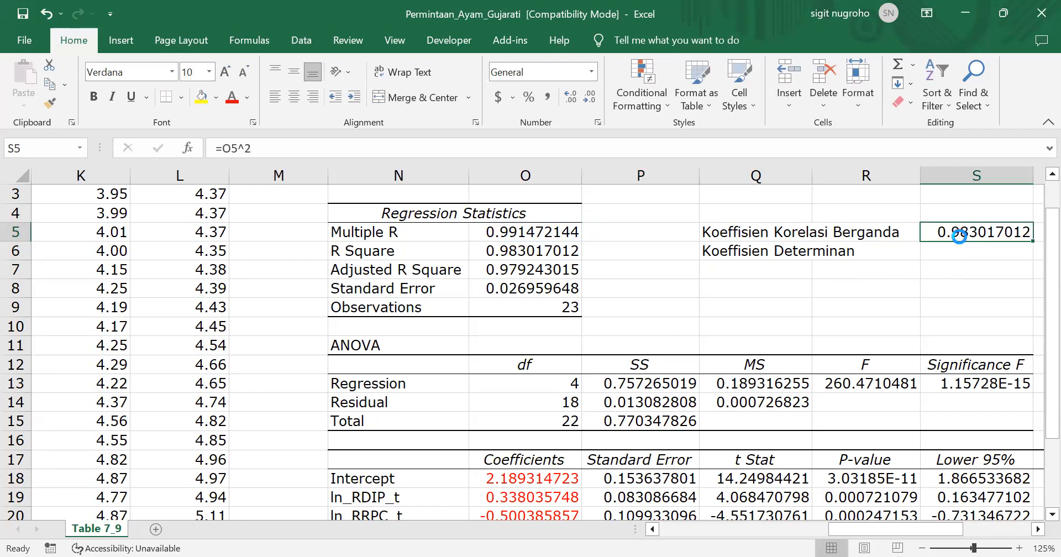
key(ctrl+c)
key(Down)
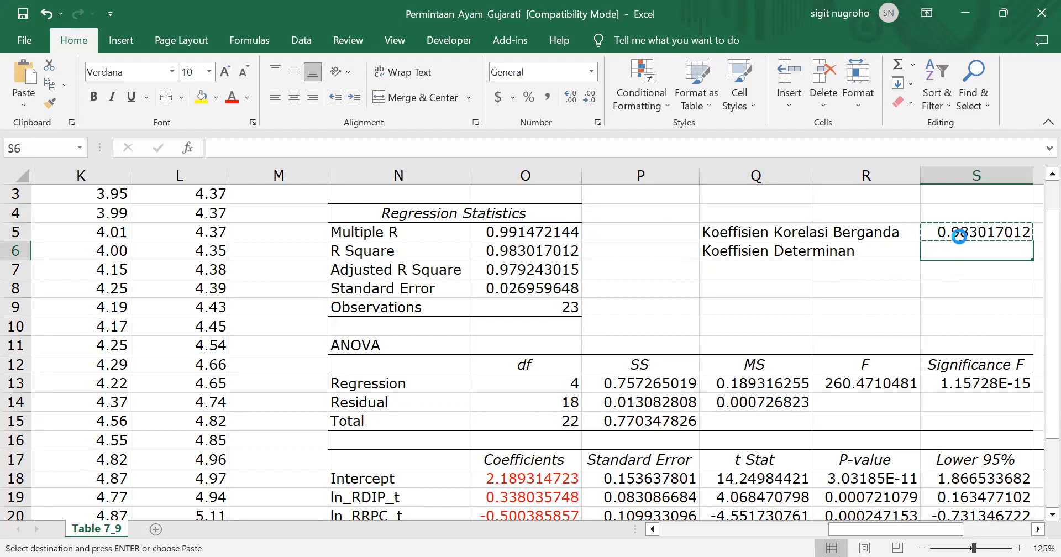
key(Return)
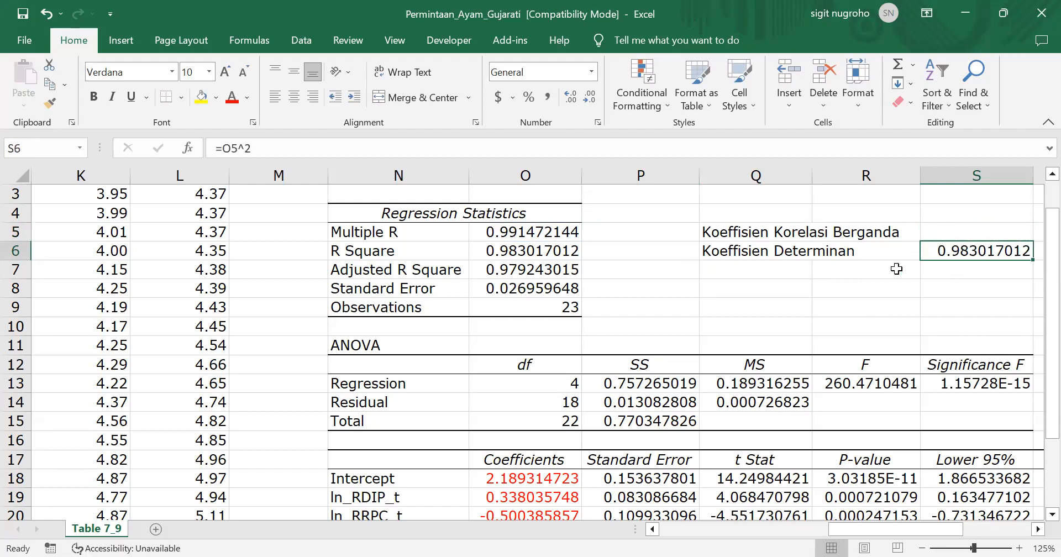
click(651, 263)
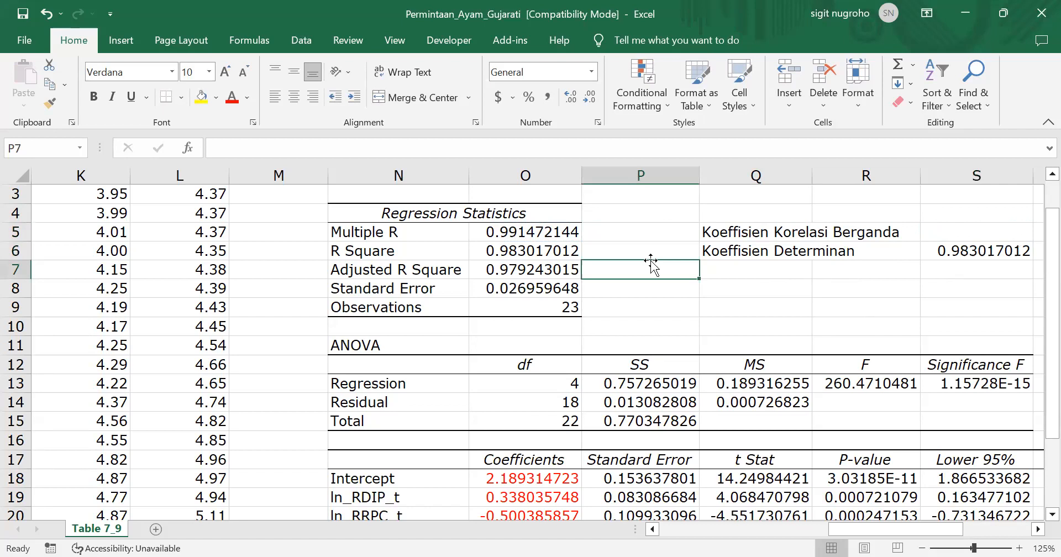
key(Up)
text(=)
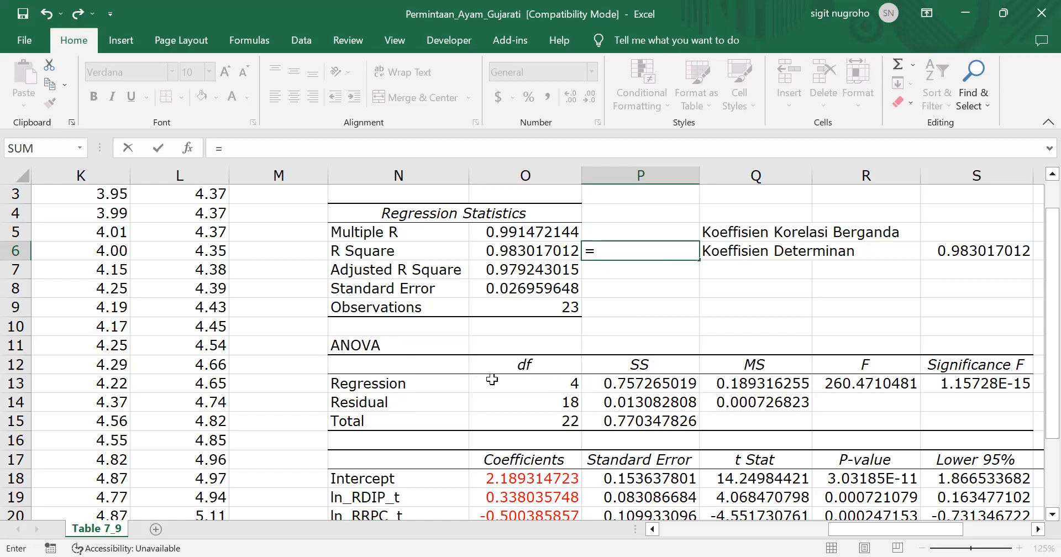
scroll(470, 382, down, 2)
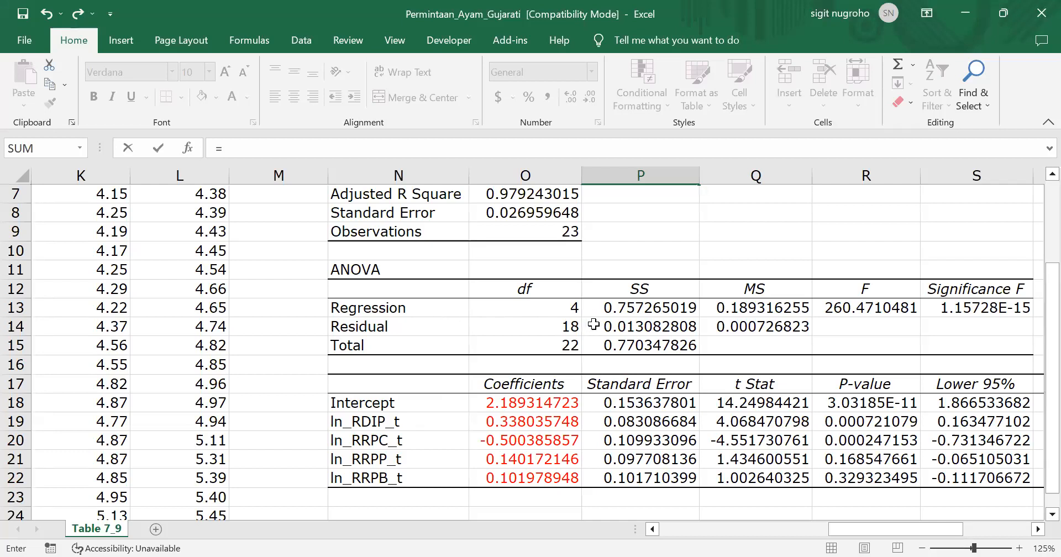
click(549, 306)
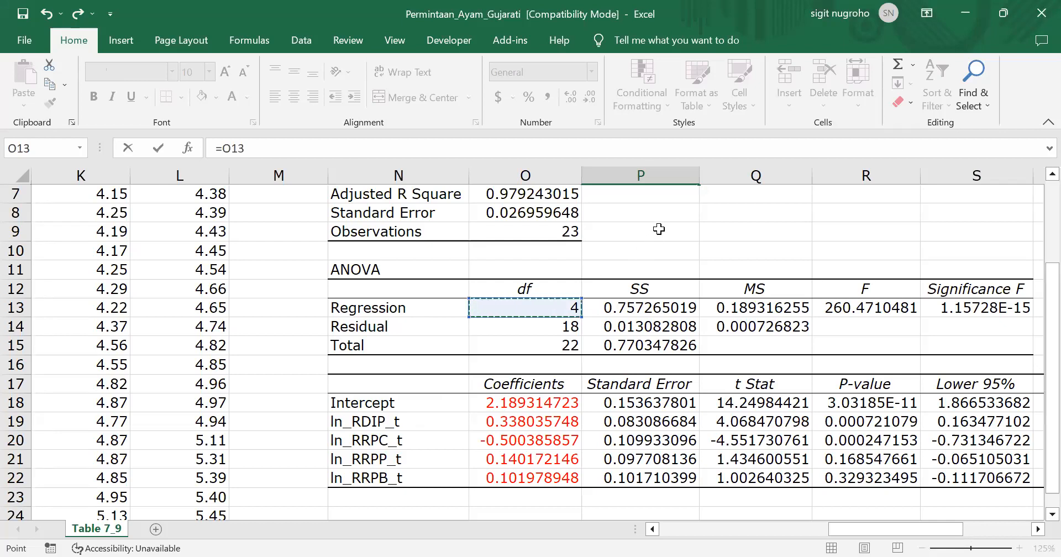
click(719, 228)
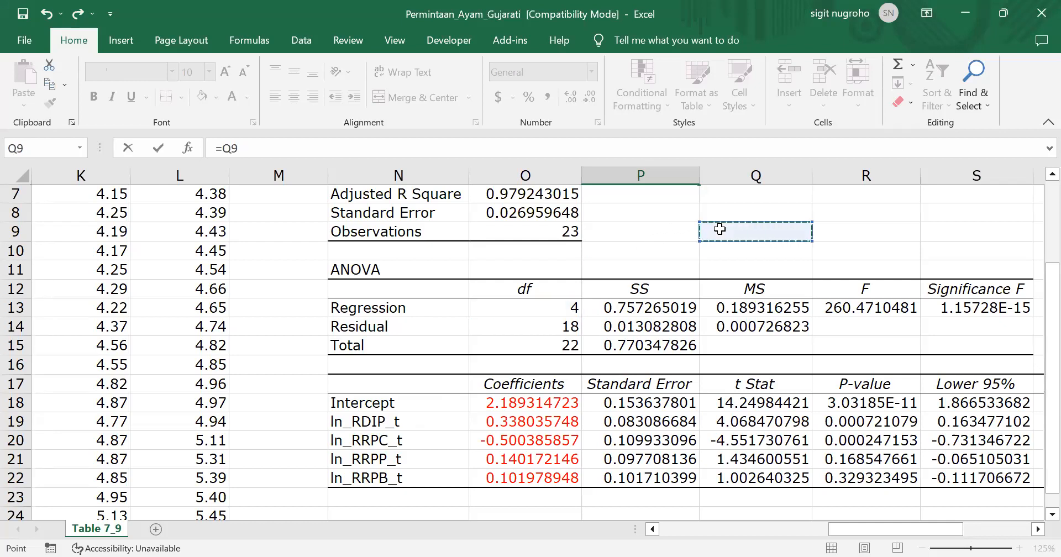
text(Semua)
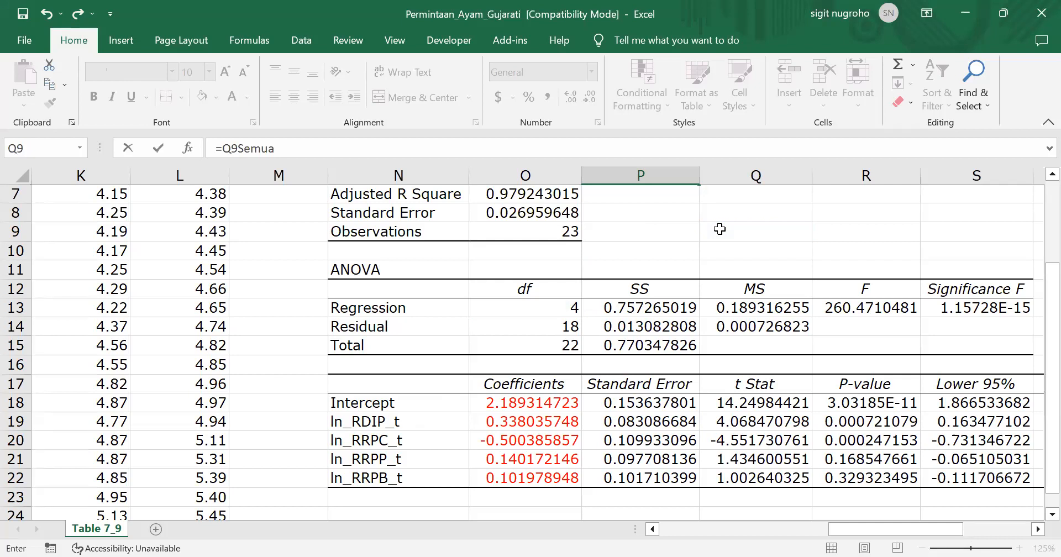
key(Escape)
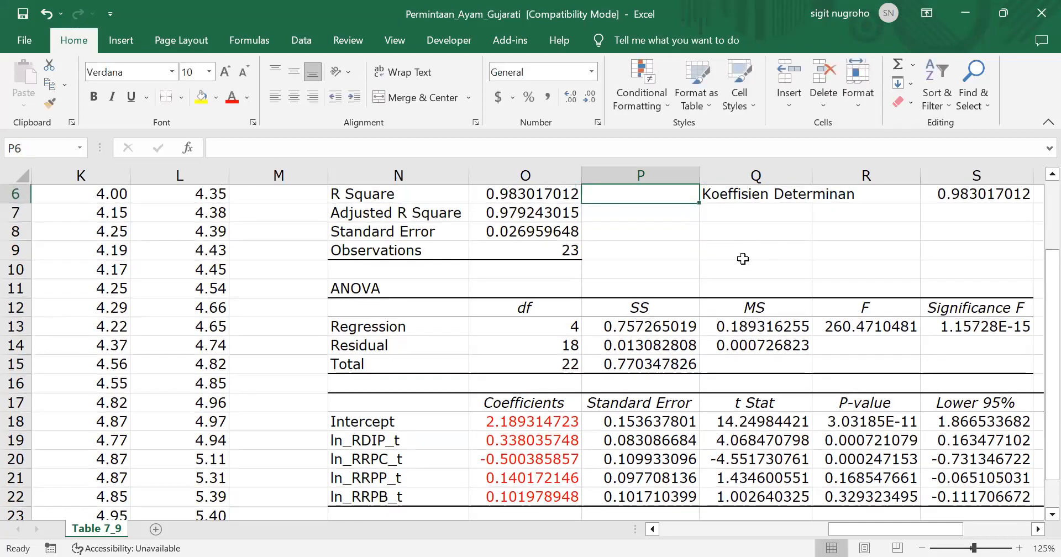
Enter the null hypothesis "Semua var prediktor secara bersama sama tidak memengaruhi var respon" in Q9
text(S)
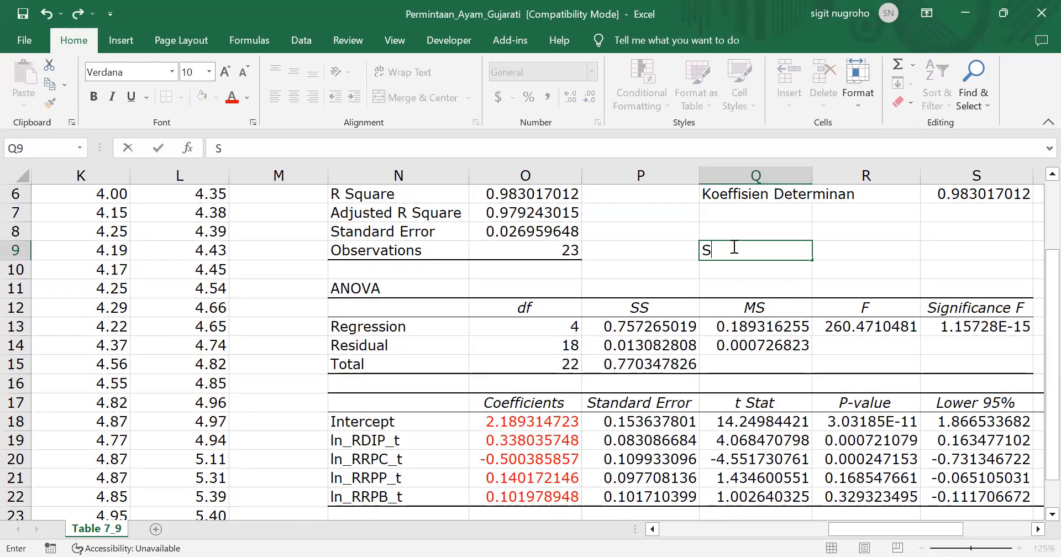
text(emua var)
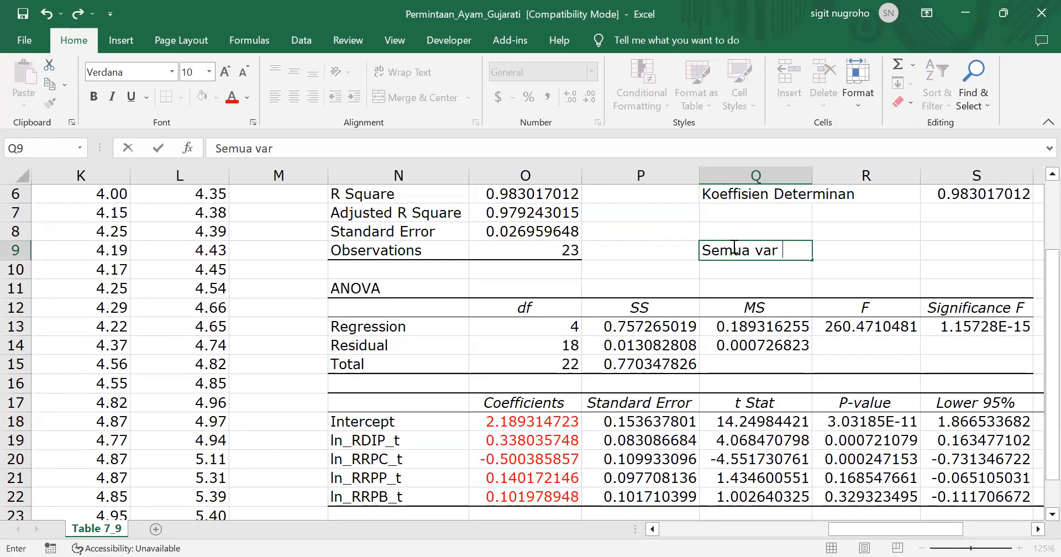
text( prediktoy)
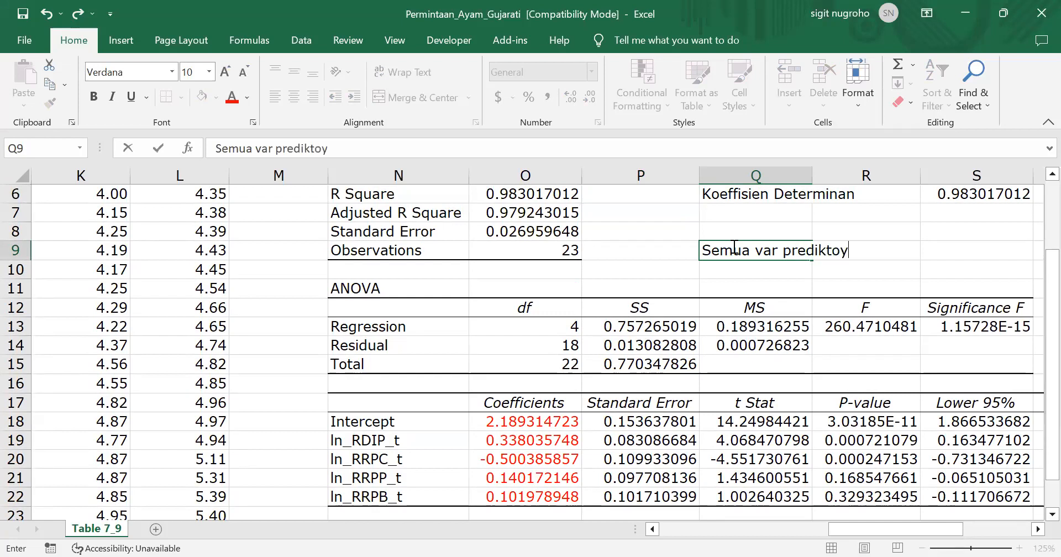
key(BackSpace)
text(r secara ber)
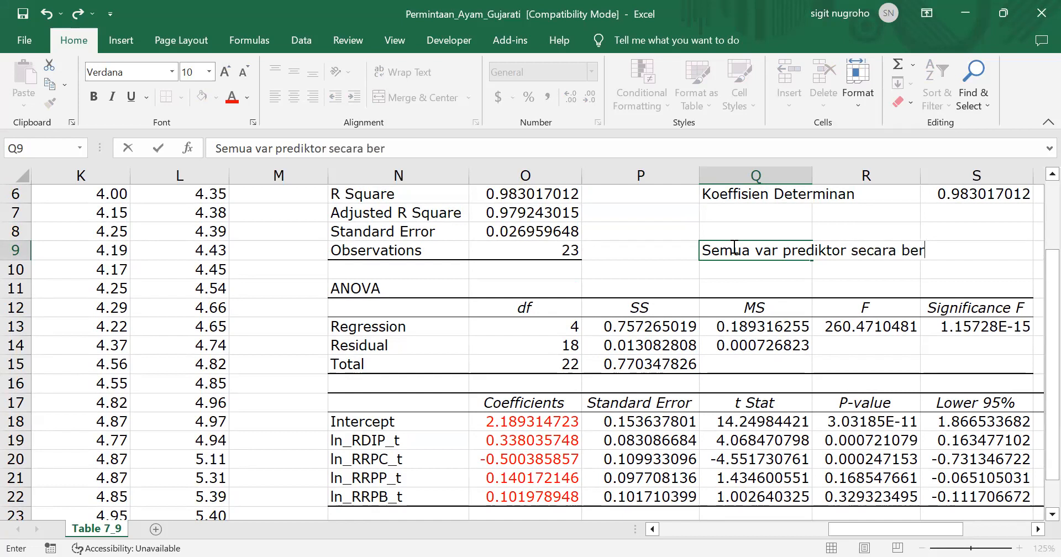
text(sama sama )
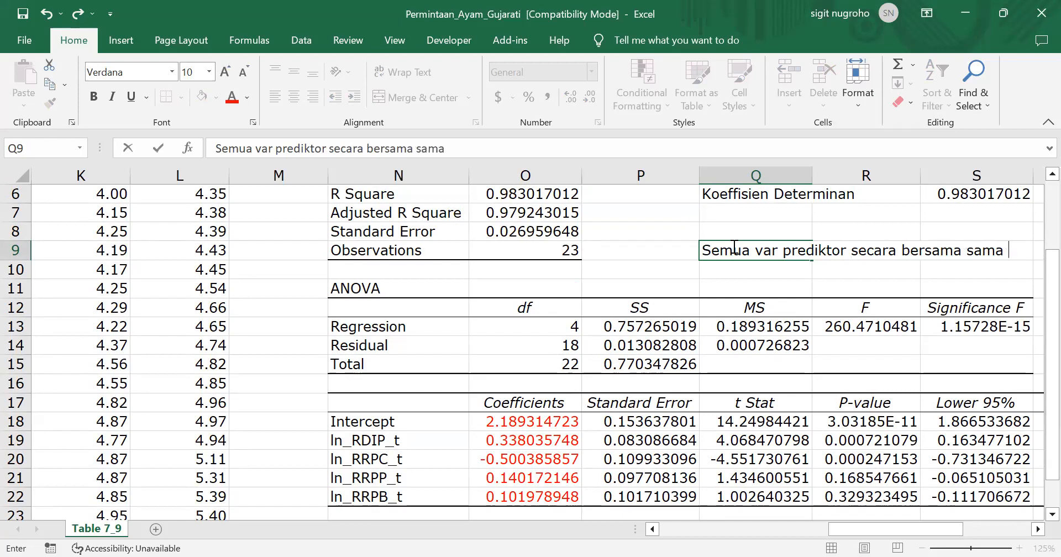
text(tidak me)
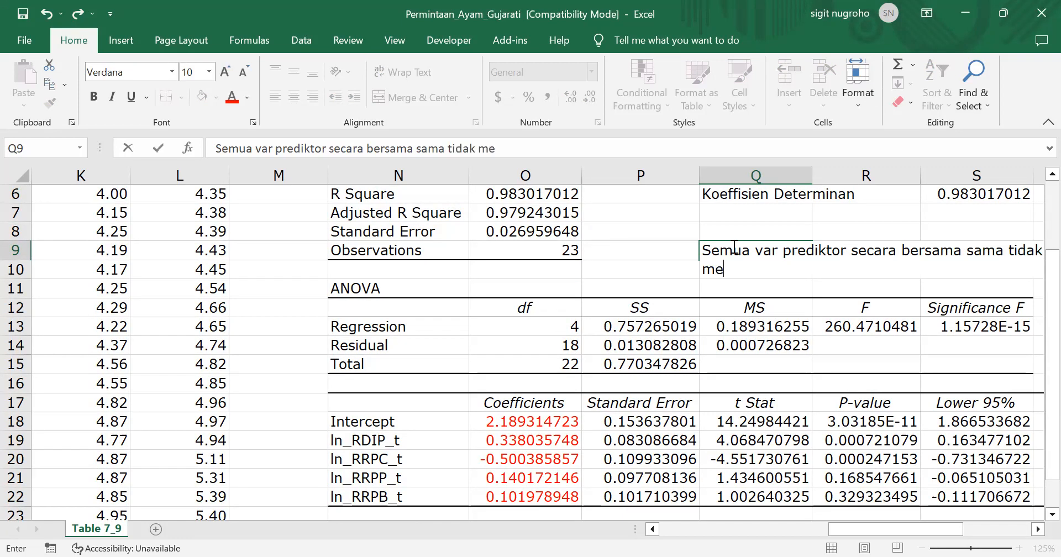
text(menga)
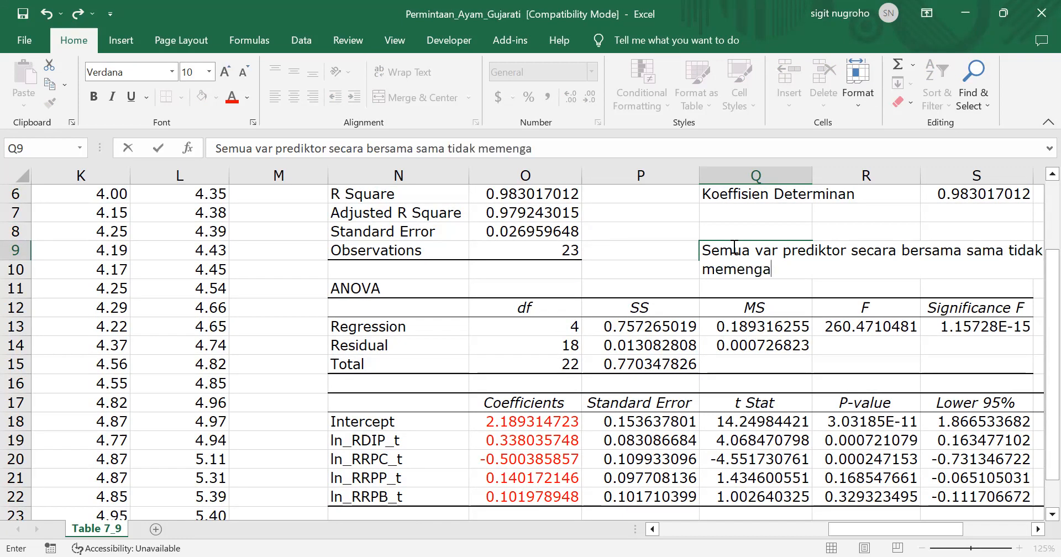
text(ruhi var respon)
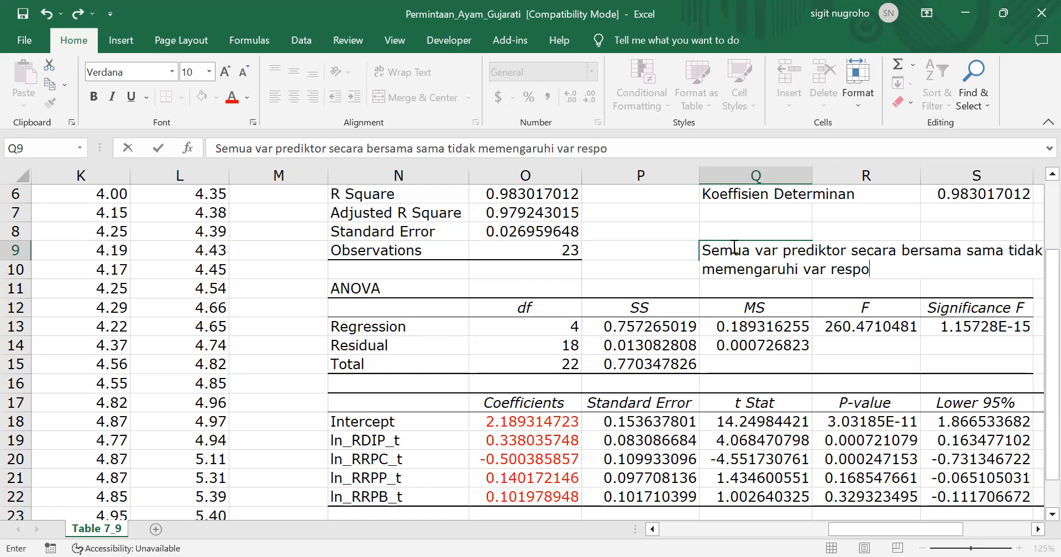
key(Return)
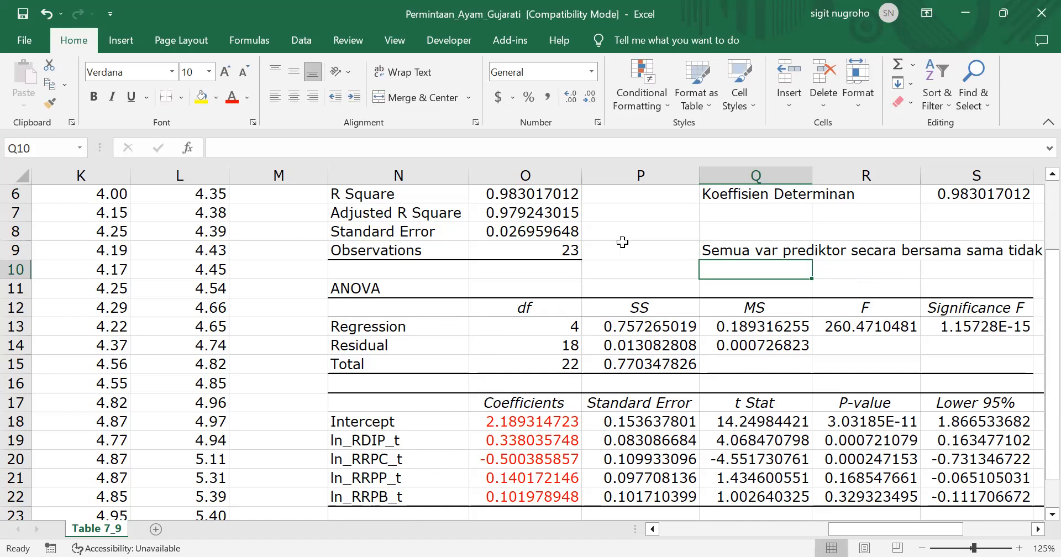
Enter the alternative hypothesis "Setidaknya ada var prediktor yang memengaruhi var respon" in Q10
scroll(620, 240, right, 2)
scroll(620, 239, up, 1)
scroll(623, 242, right, 1)
scroll(622, 242, up, 1)
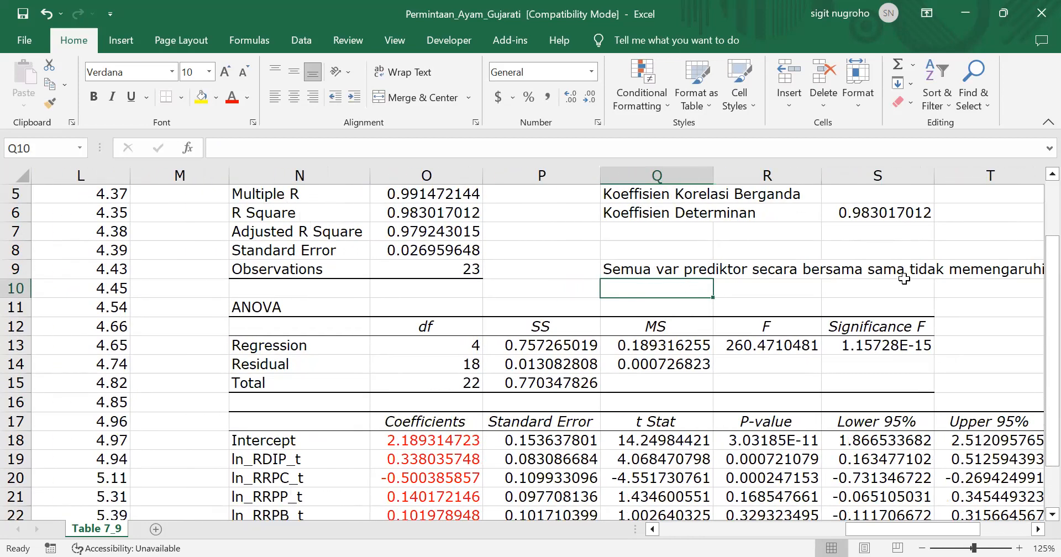
key(Right)
key(Right)
key(Right)
key(Right)
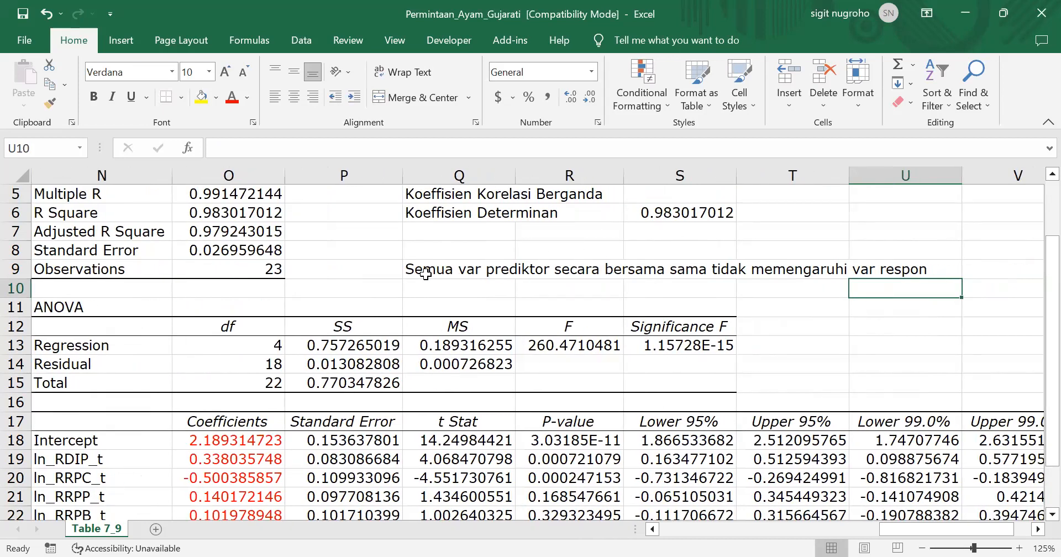
click(417, 288)
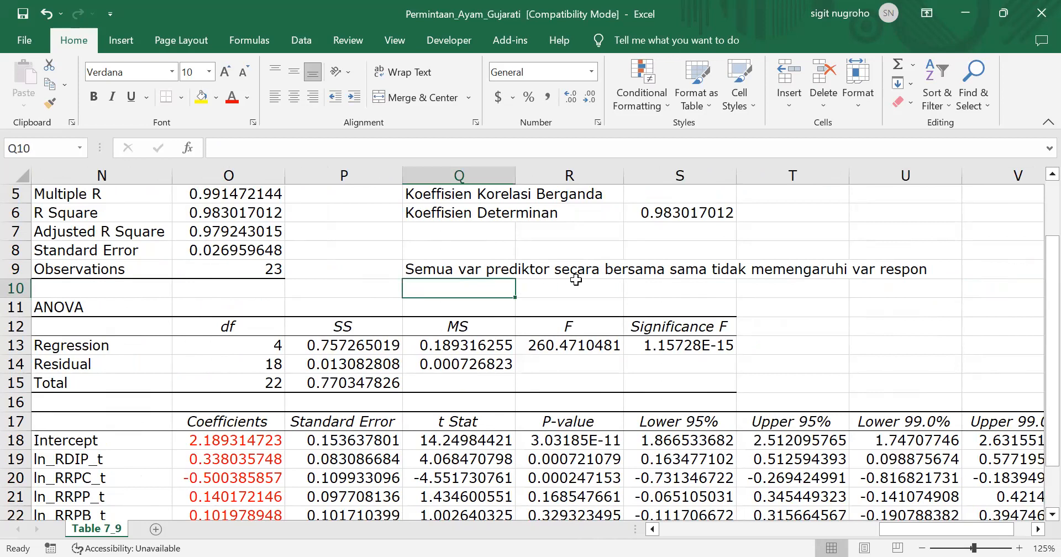
text(Se)
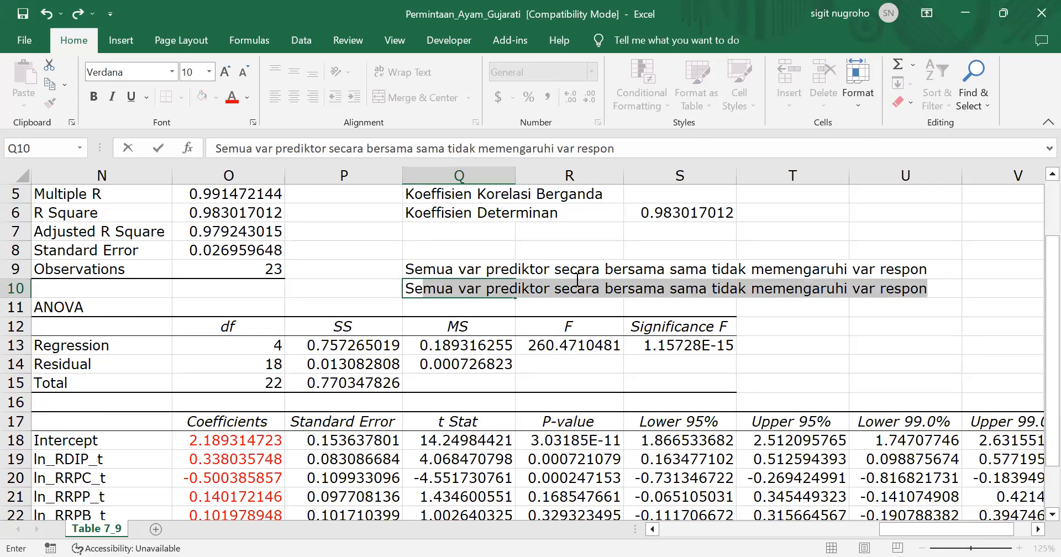
text(diki)
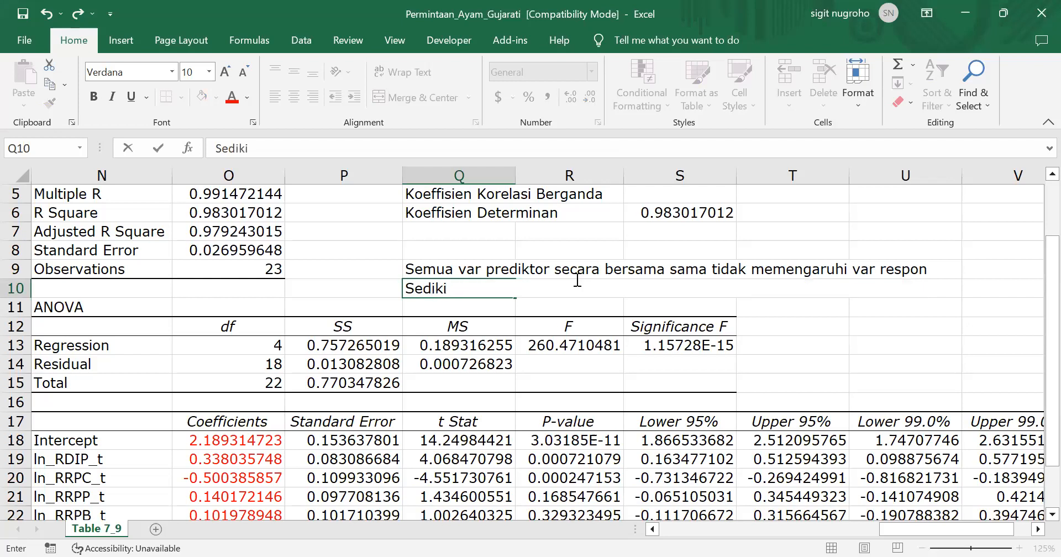
key(BackSpace)
key(BackSpace)
key(BackSpace)
key(BackSpace)
key(BackSpace)
text(etidaknya ada )
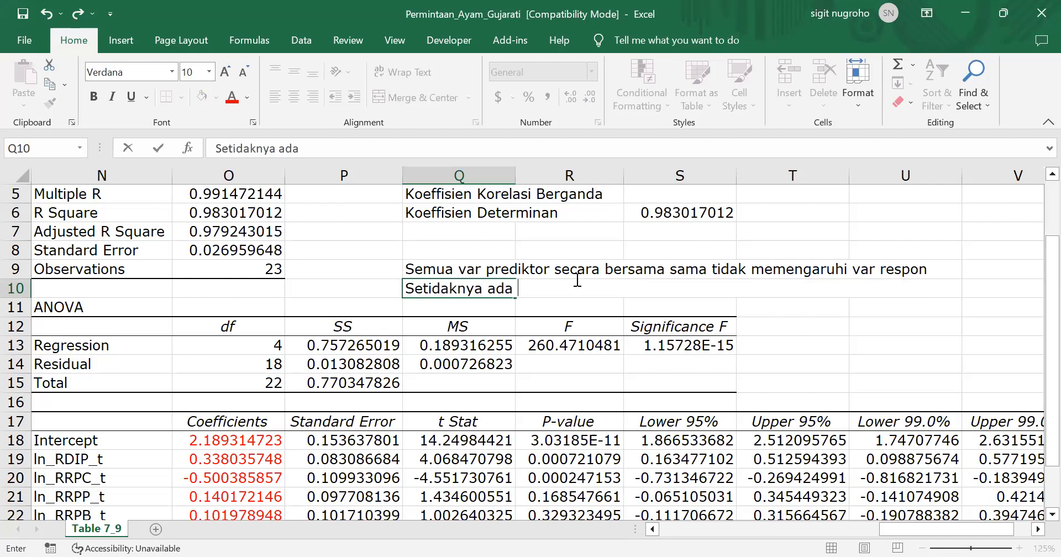
text(var prediktor)
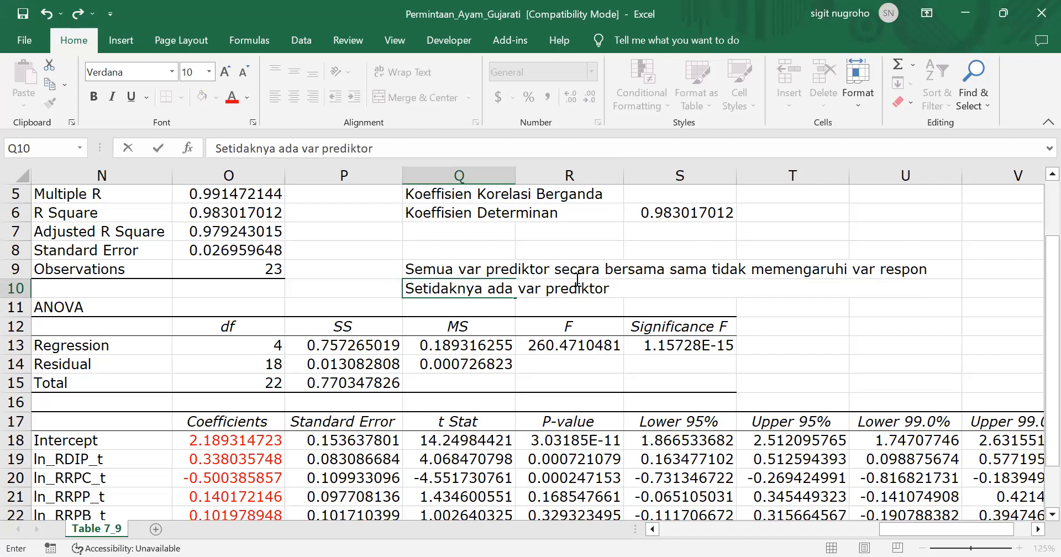
text(yang memen)
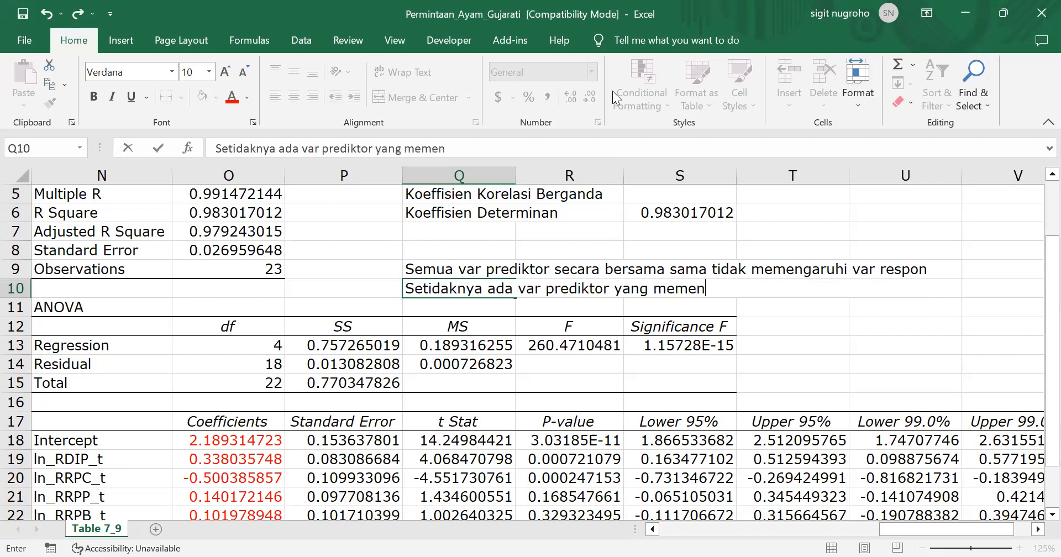
text(garuhi var respon)
key(Return)
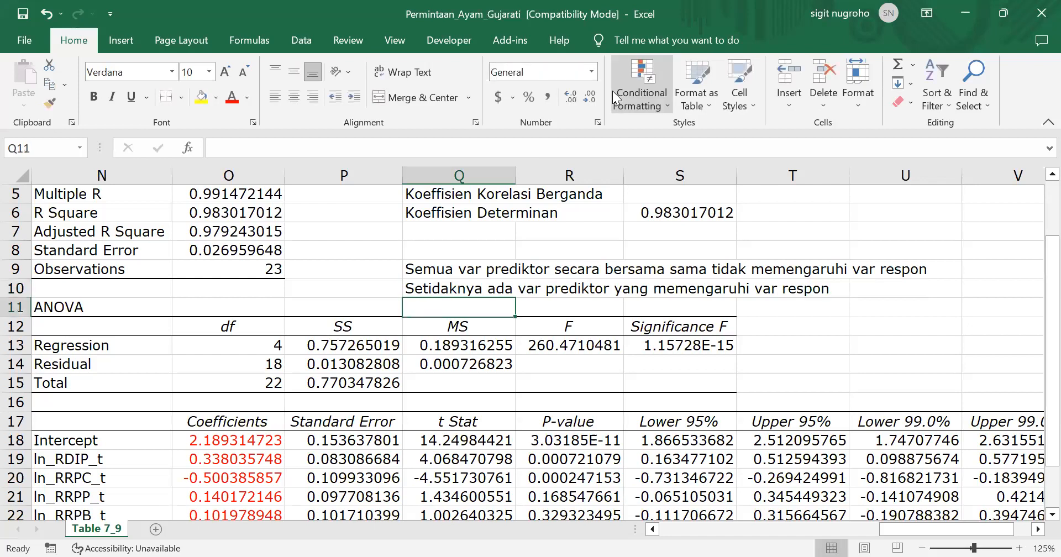
Label the two hypothesis statements with "N0:" in P9 and "H1:" in P10
click(390, 272)
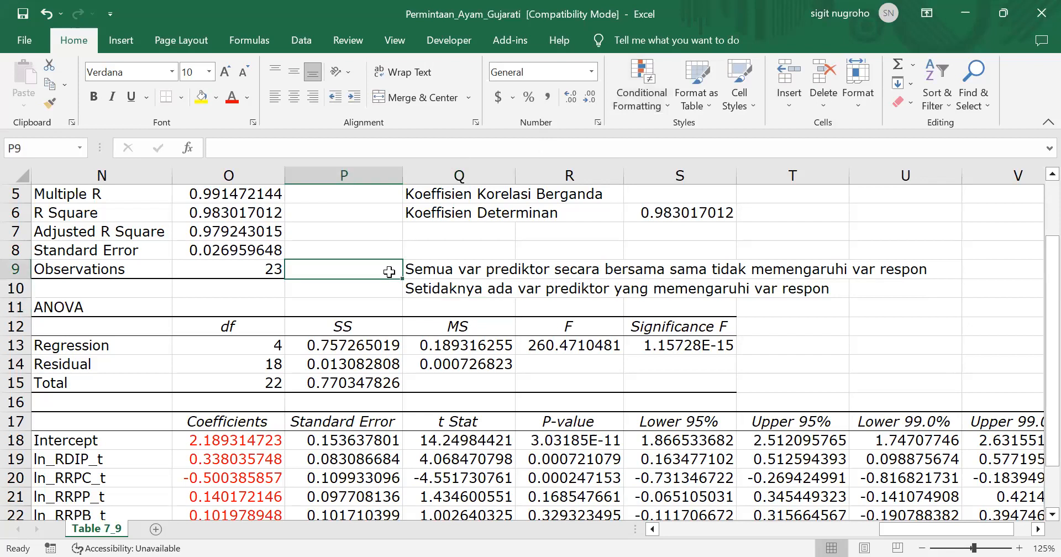
text(N0)
key(Return)
text(H1)
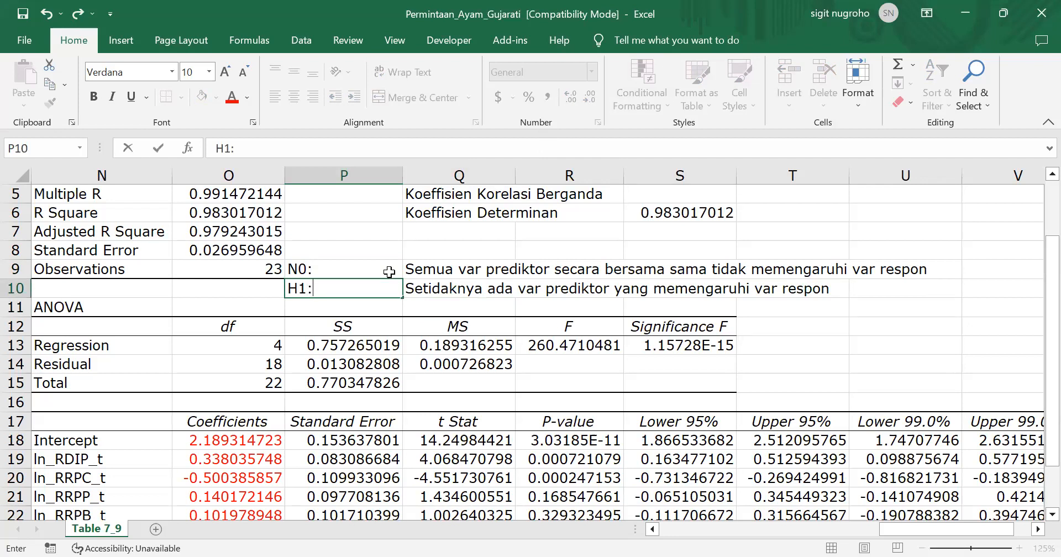
text(:)
Replace the label in P9, beside the first hypothesis, with "H0"
click(389, 271)
key(shift+Down)
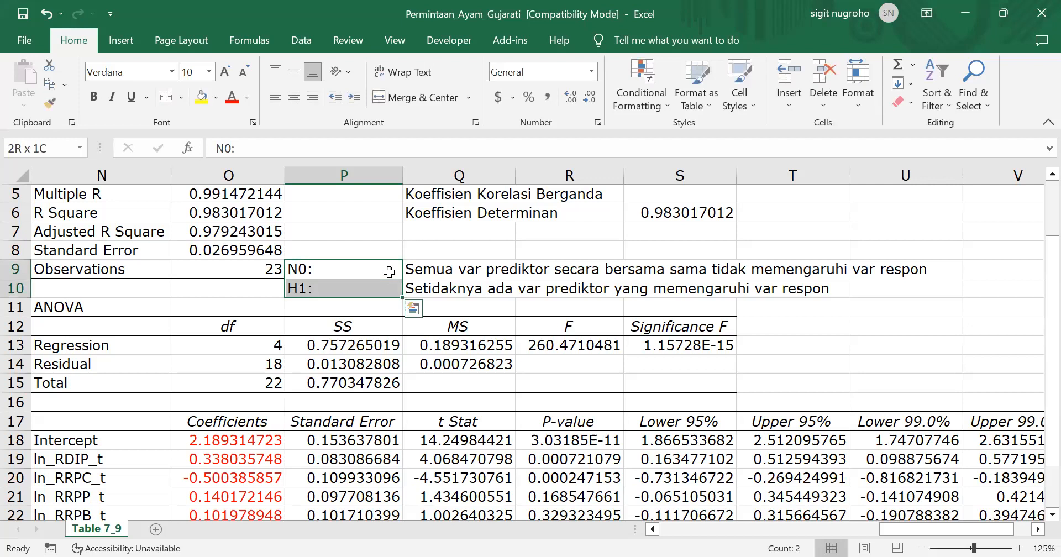
key(Up)
click(389, 271)
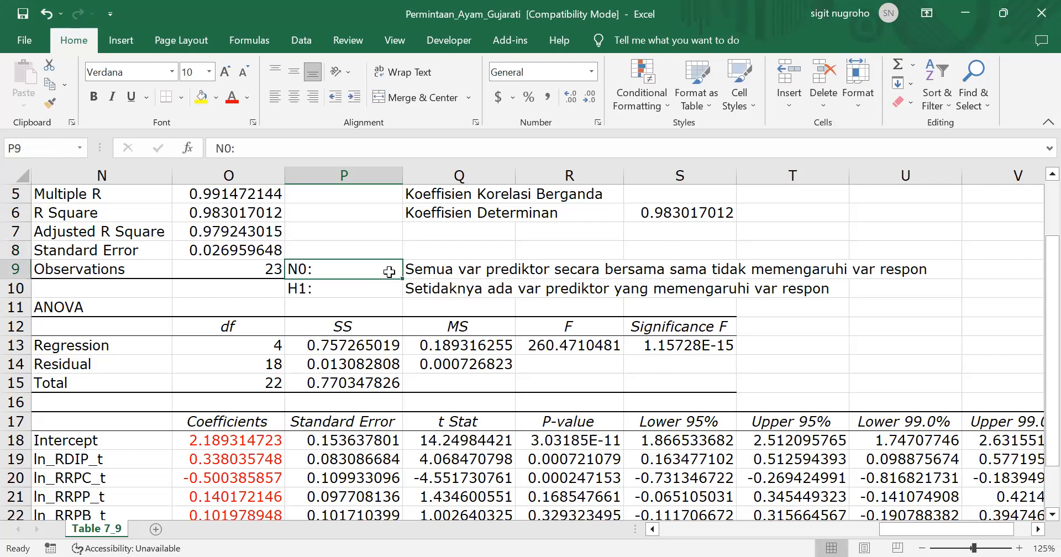
text(H0)
key(Return)
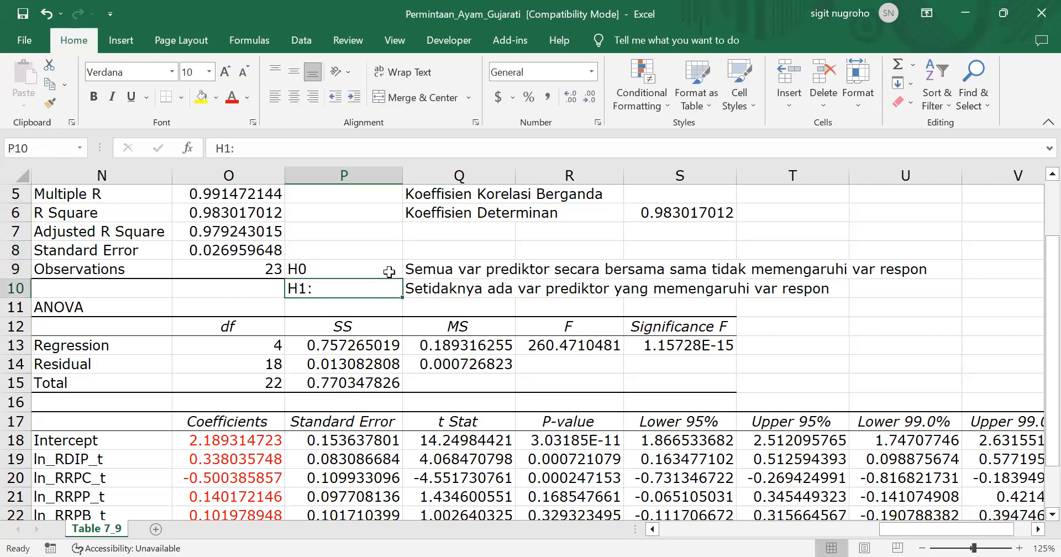
Right-align the two hypothesis labels in P9:P10 and add a colon so P9 reads "H0:"
drag(389, 271, 389, 289)
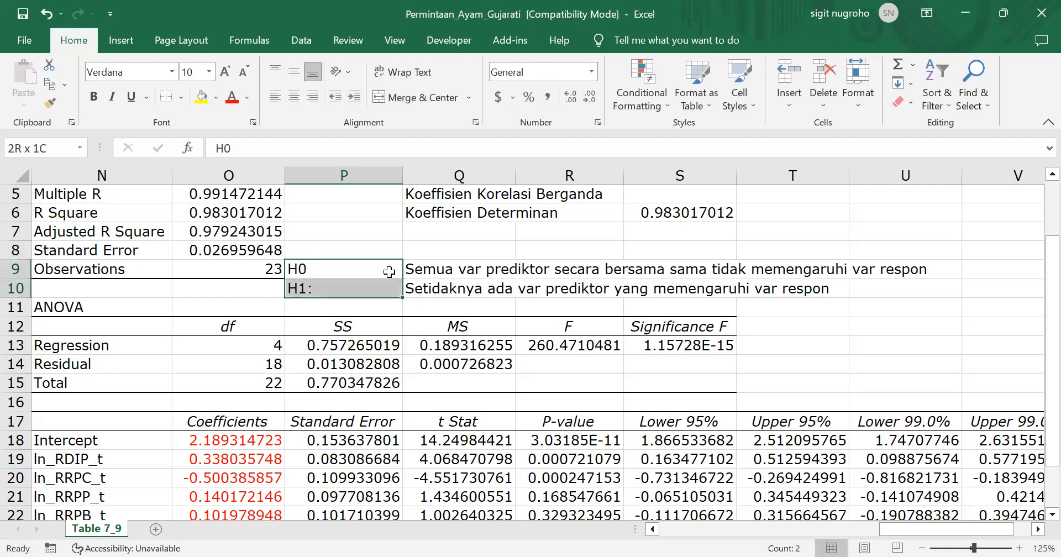
click(314, 94)
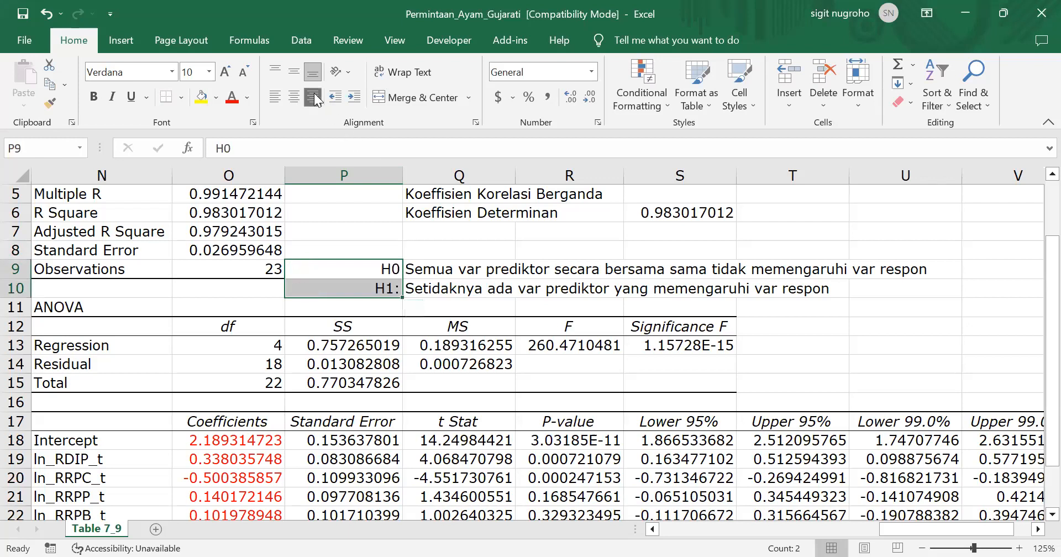
click(390, 268)
click(291, 157)
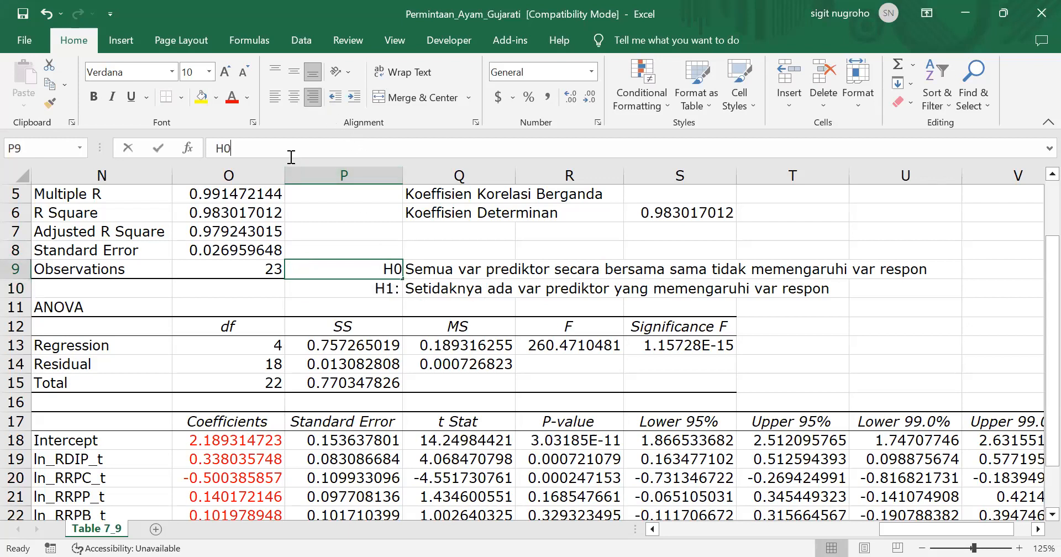
text(:)
key(Return)
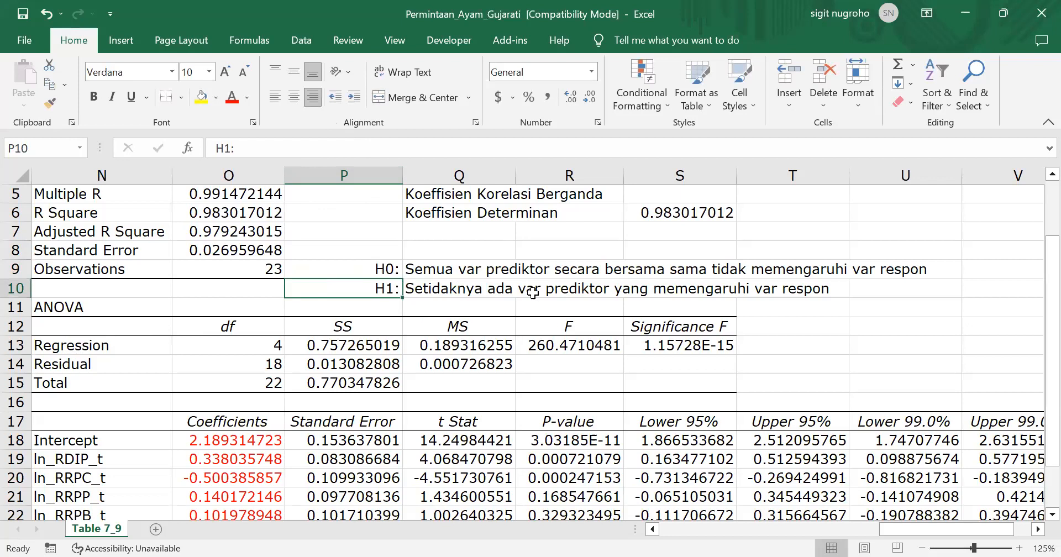
Color the Significance F value in S13 of the ANOVA table red
click(691, 347)
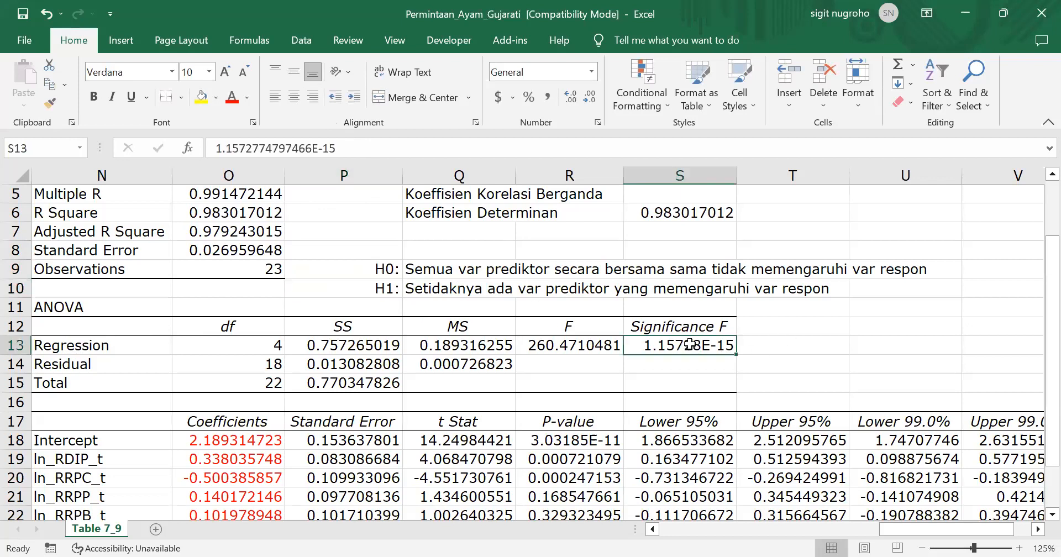
click(231, 97)
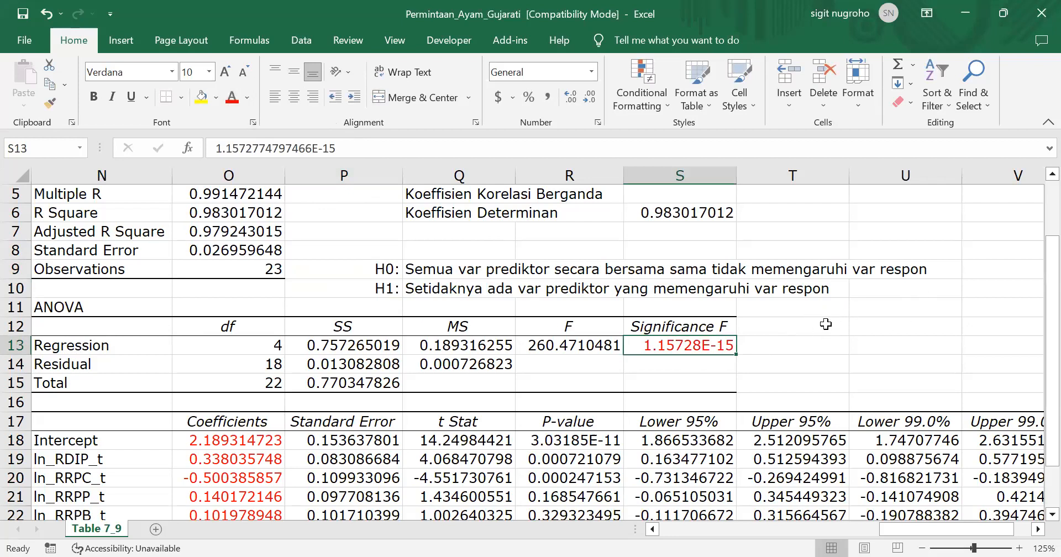
Enter the decision rule "Tolak H0 jika nil-peluang stat hitung < taraf nyata pengujian" in U12 and left-align it
click(864, 322)
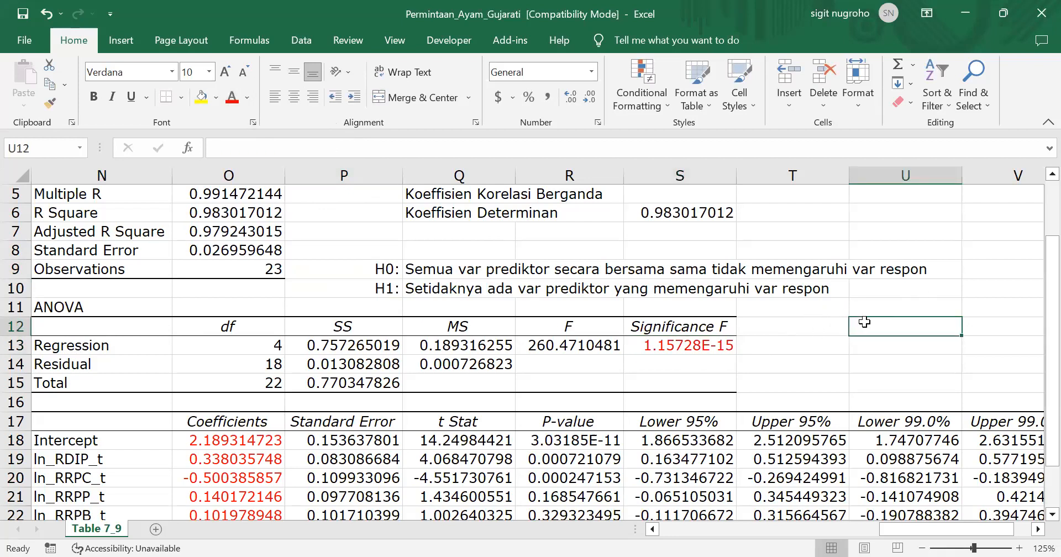
text(Tolak H0 j)
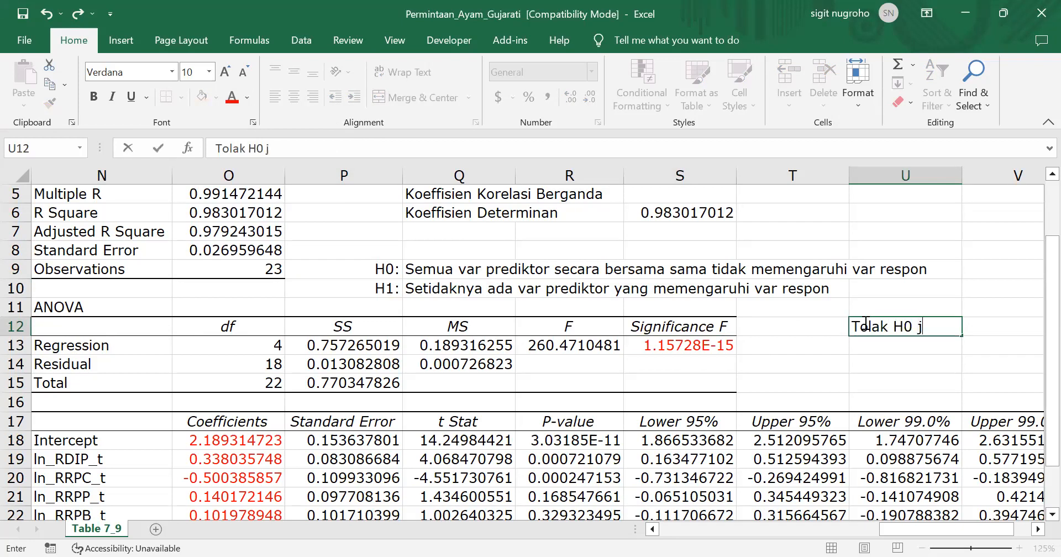
text(ika nil-peluang)
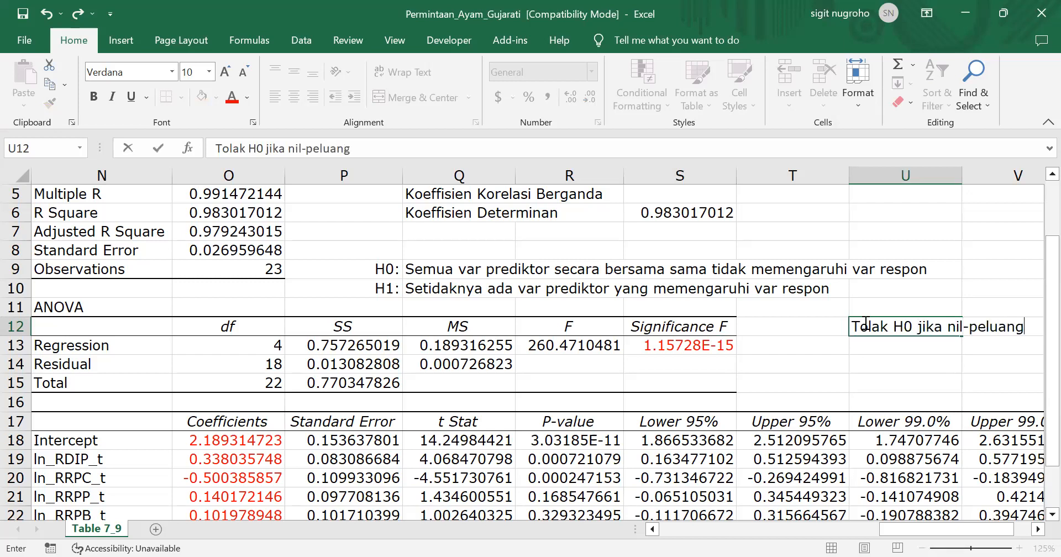
text( stat hitu)
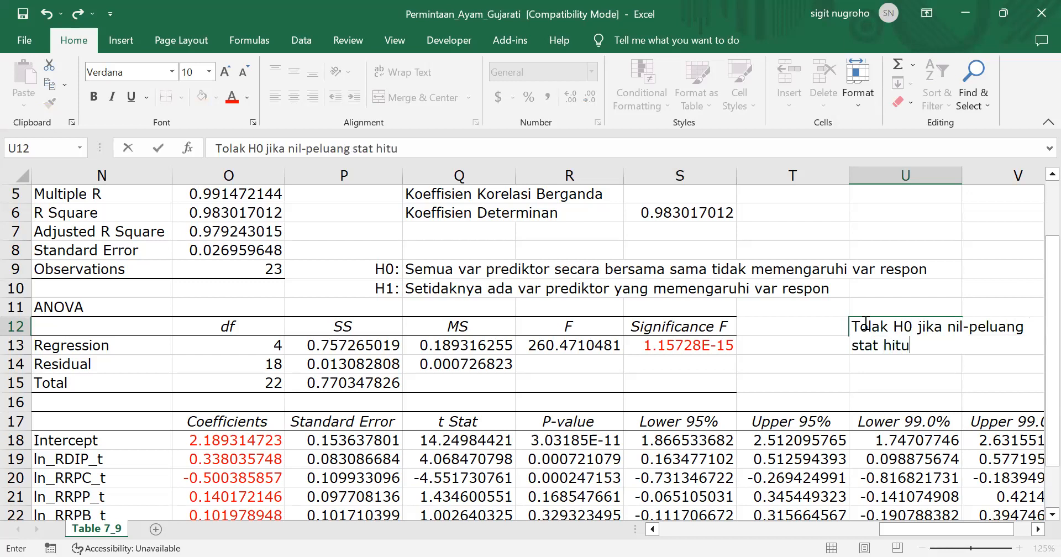
text(ng < tarag)
key(BackSpace)
text(f nyata)
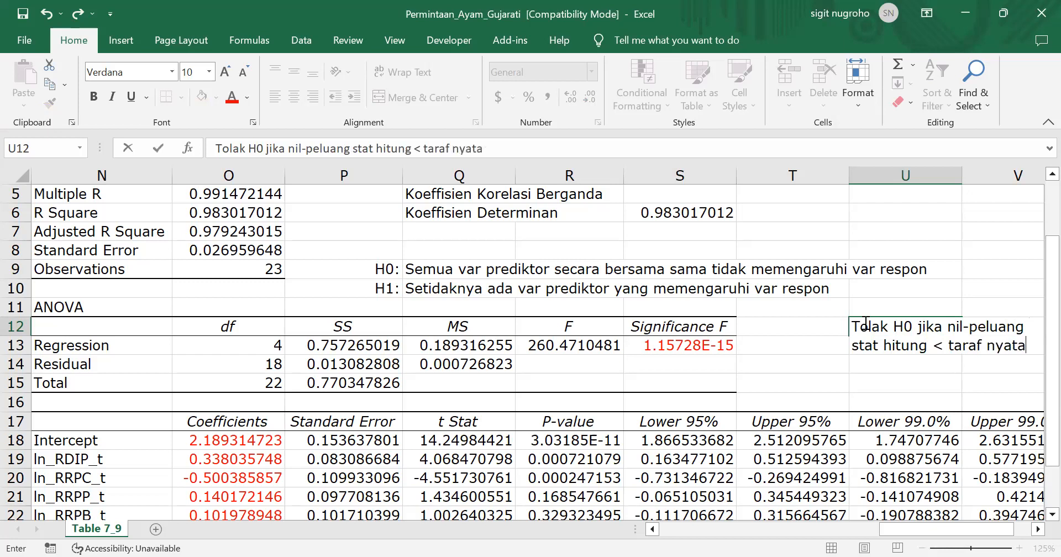
text( pengujian)
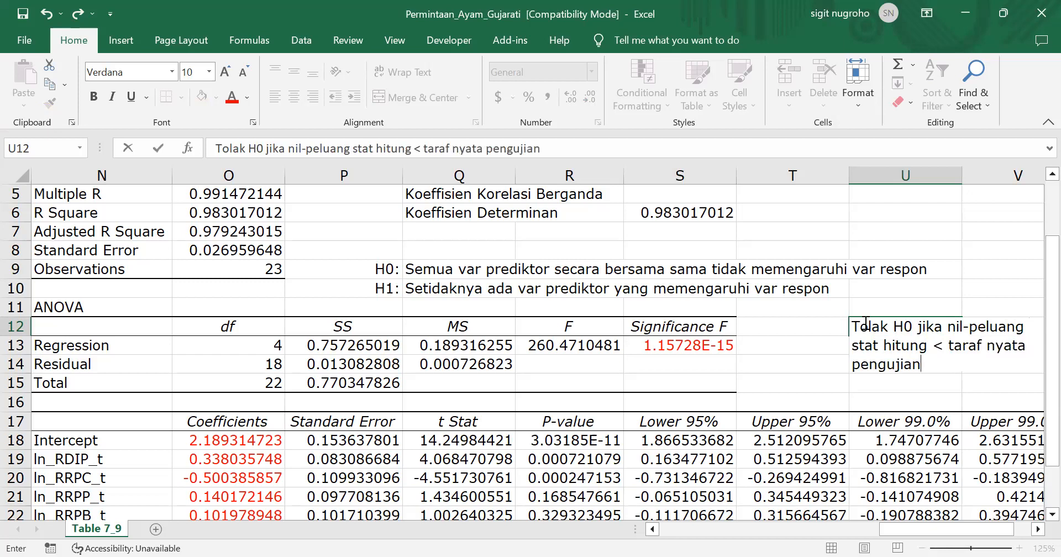
key(Return)
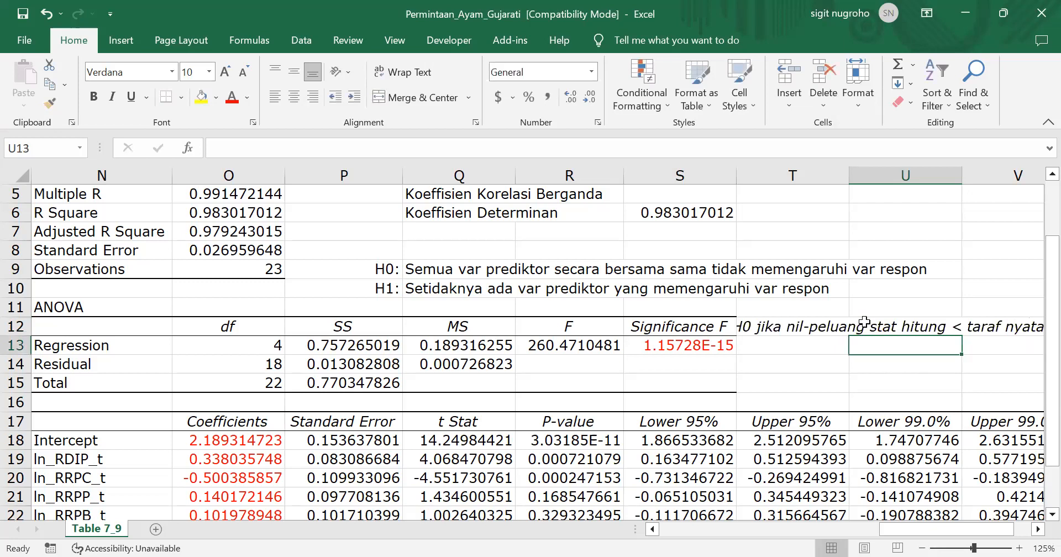
click(865, 322)
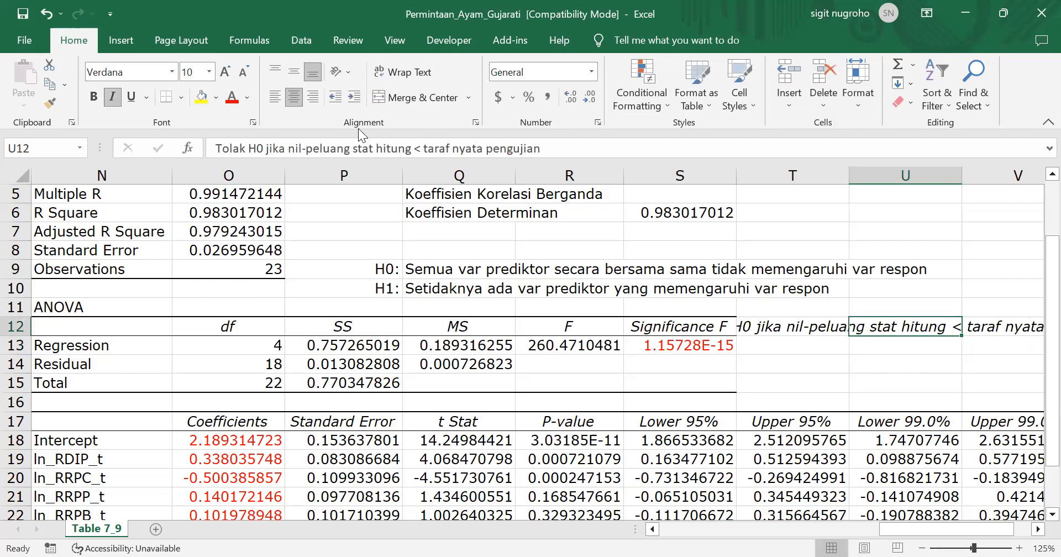
click(273, 98)
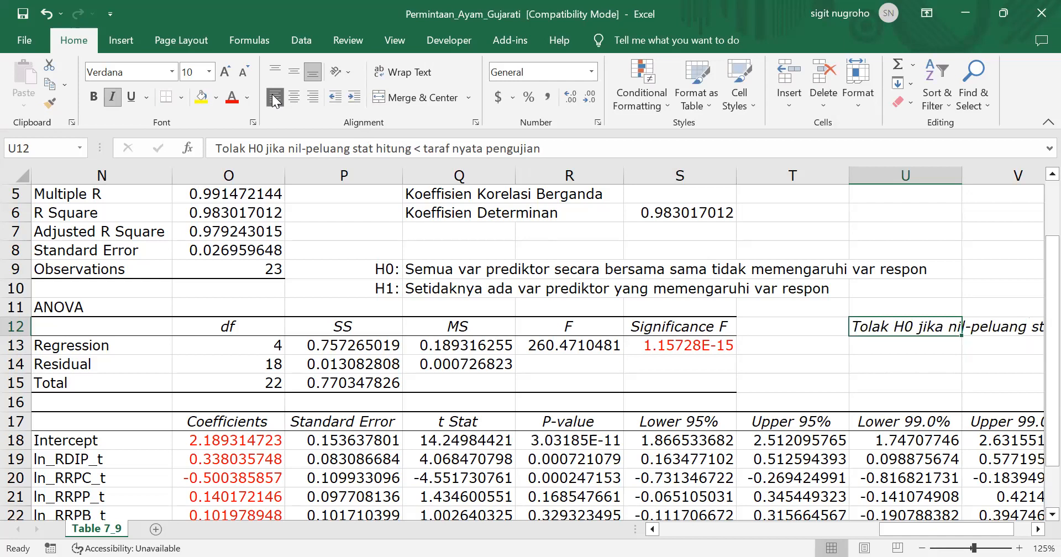
Examine the F statistic and the other values in the Regression row of the ANOVA table
key(Left)
key(Left)
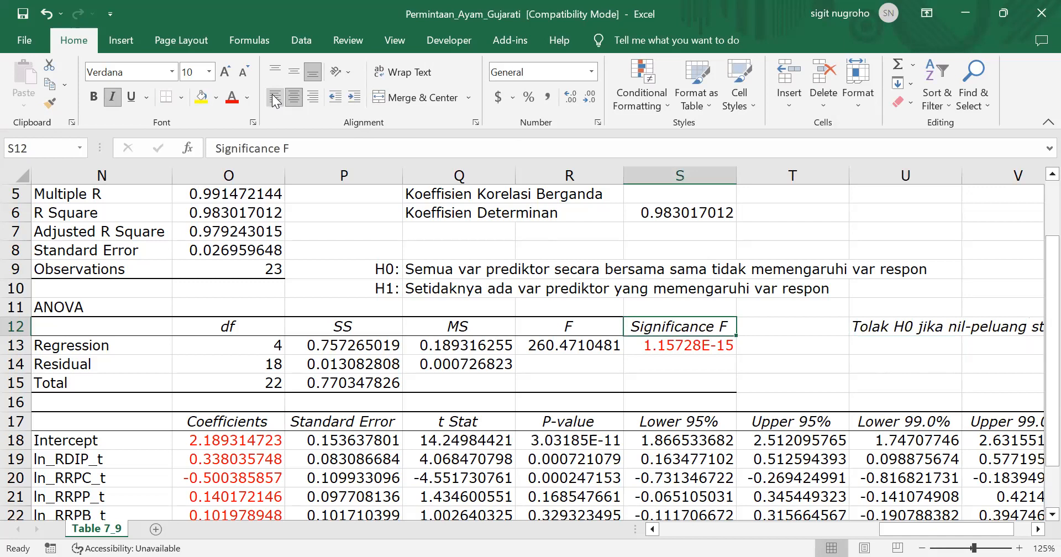
key(Down)
key(Left)
key(Left)
key(Left)
key(Left)
key(Left)
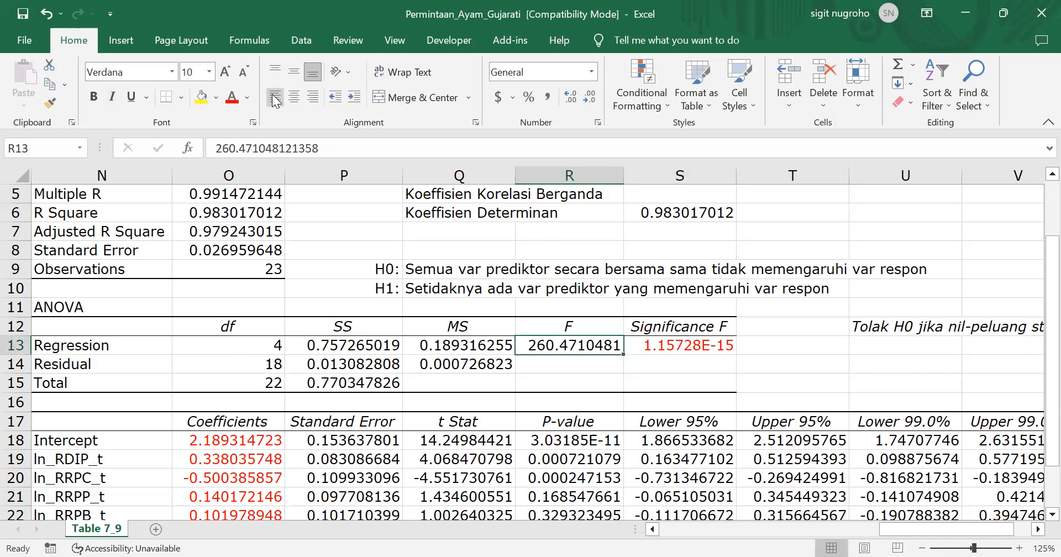
key(Right)
key(Right)
key(Right)
key(Right)
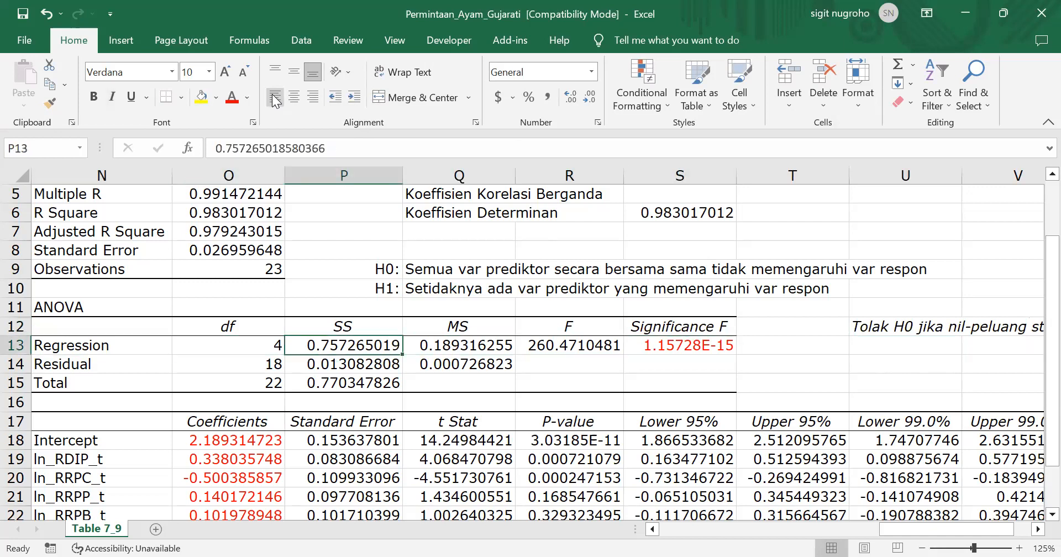
key(Up)
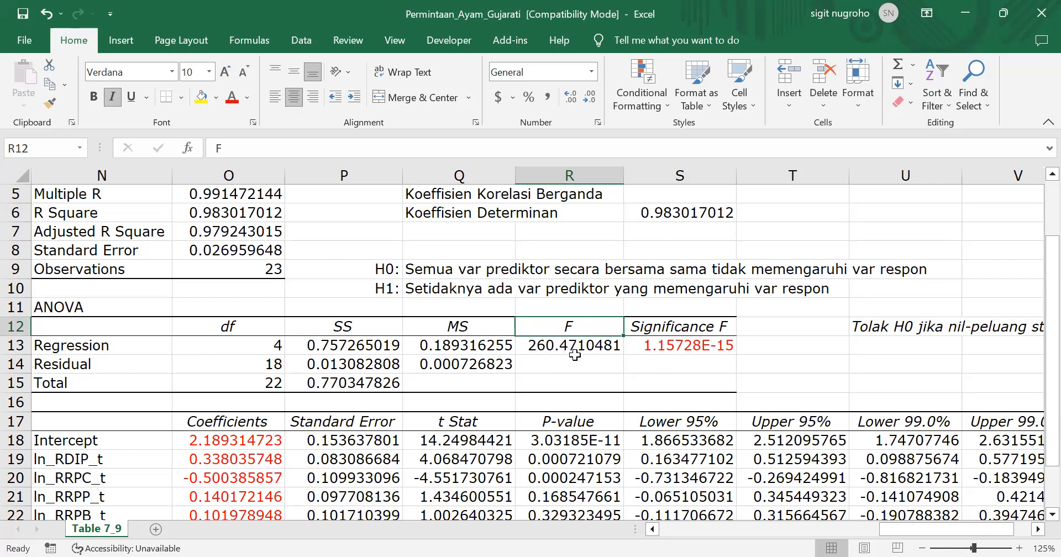
Format the Significance F value in S13 in comma style with four decimal places
click(699, 345)
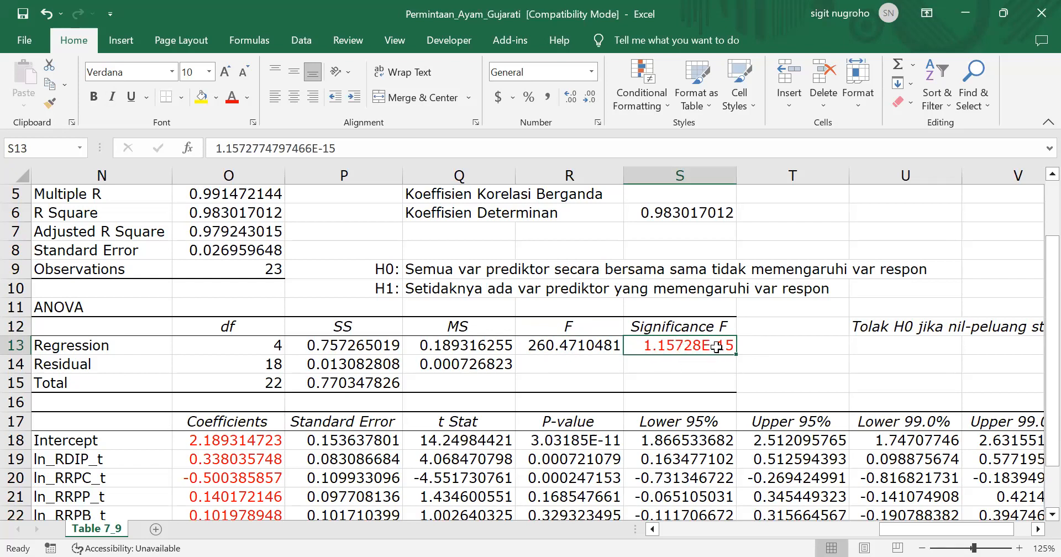
click(549, 100)
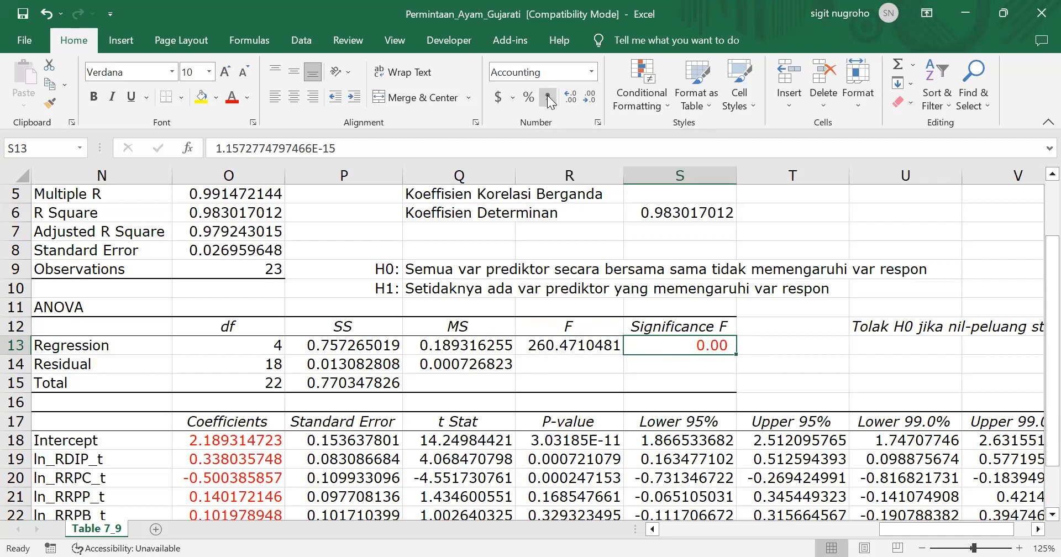
click(569, 97)
click(569, 98)
click(568, 95)
click(568, 95)
click(568, 95)
click(568, 95)
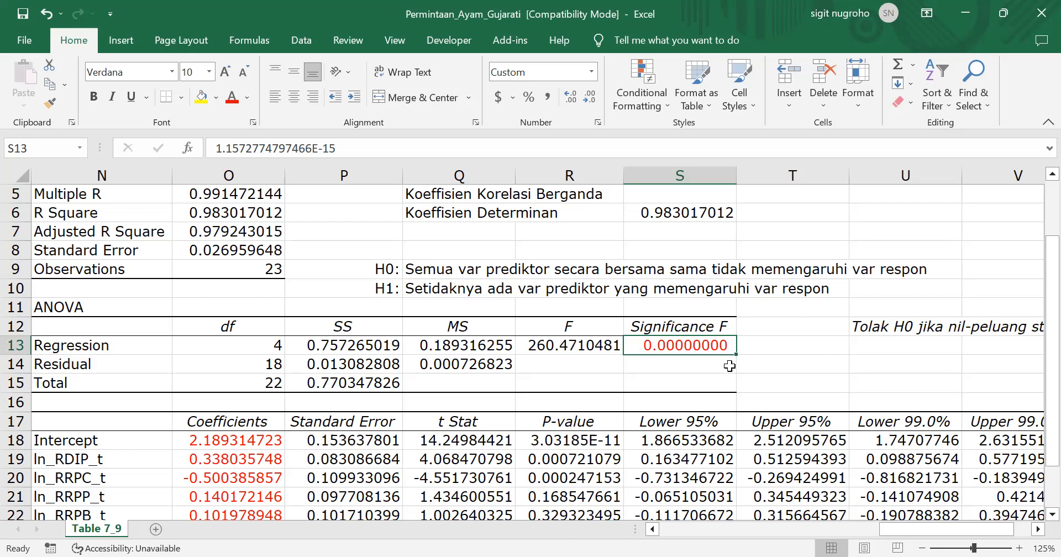
click(590, 98)
click(590, 97)
click(589, 97)
click(589, 98)
Label U13 "alpha" and enter a significance level of 1% in V13
click(886, 349)
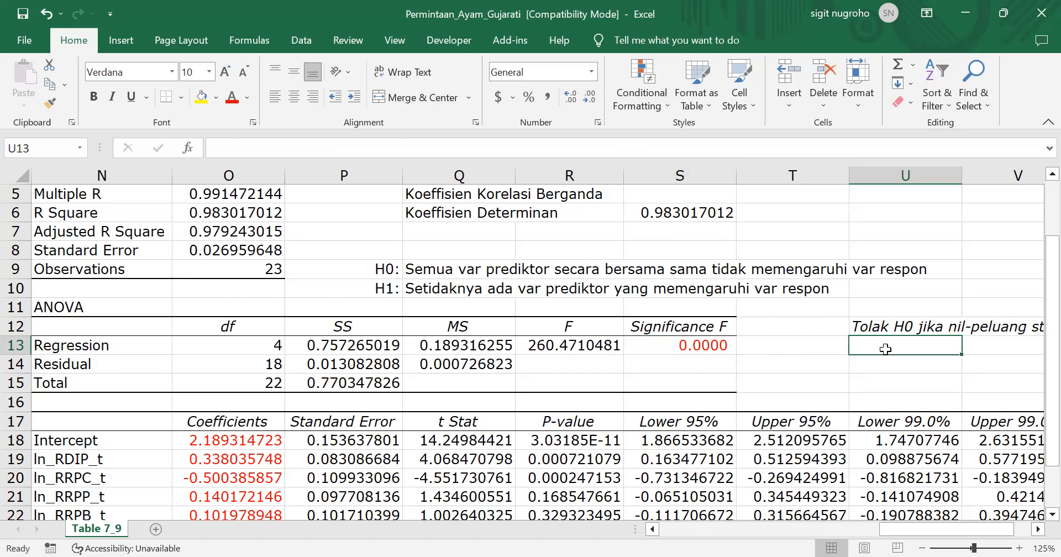
text(alpha)
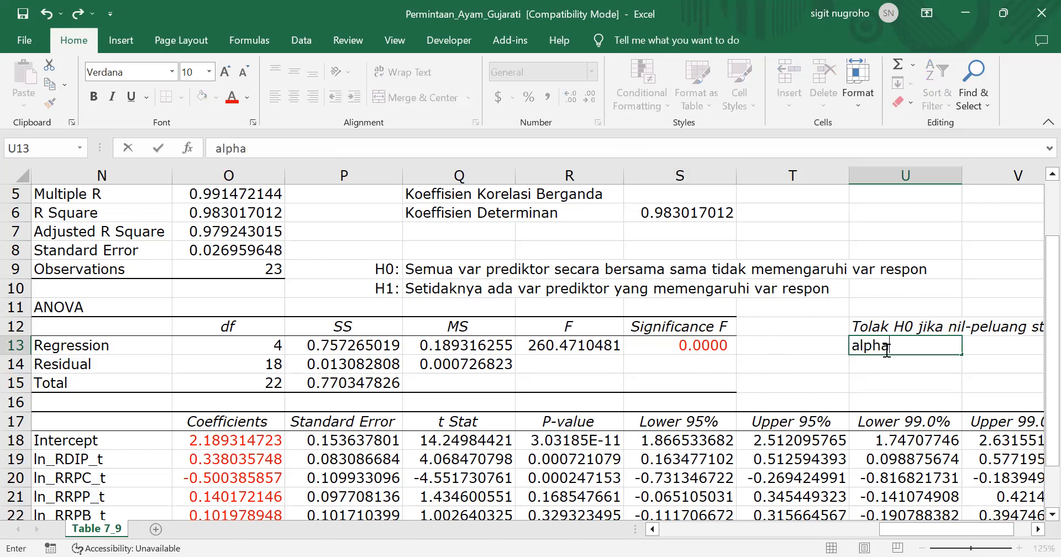
key(Tab)
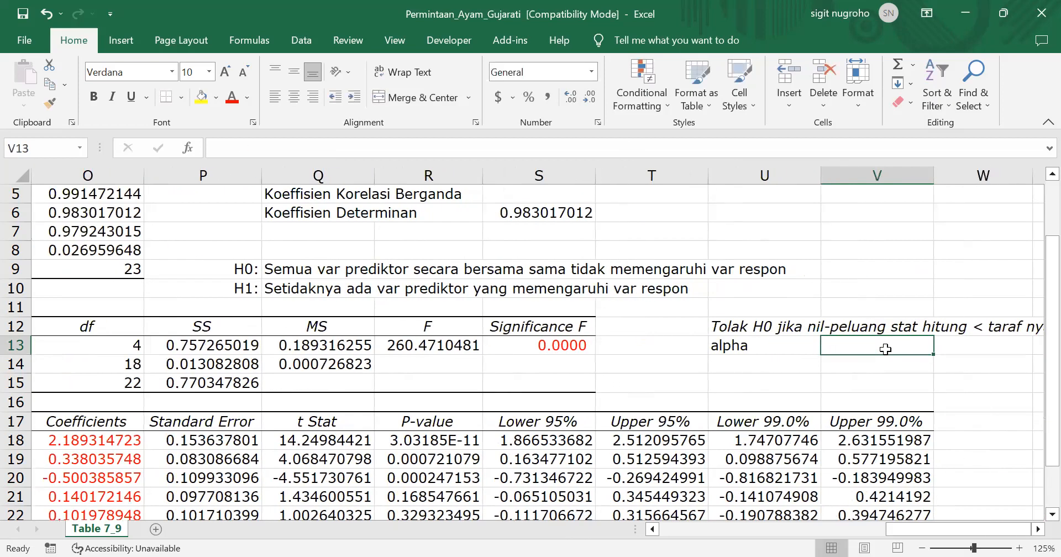
text(1)
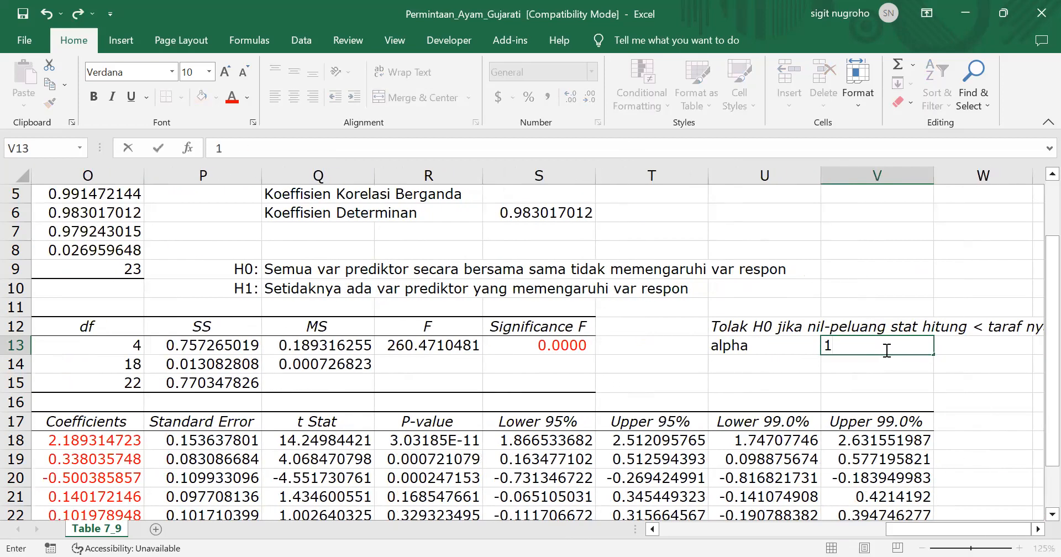
text(%)
key(Return)
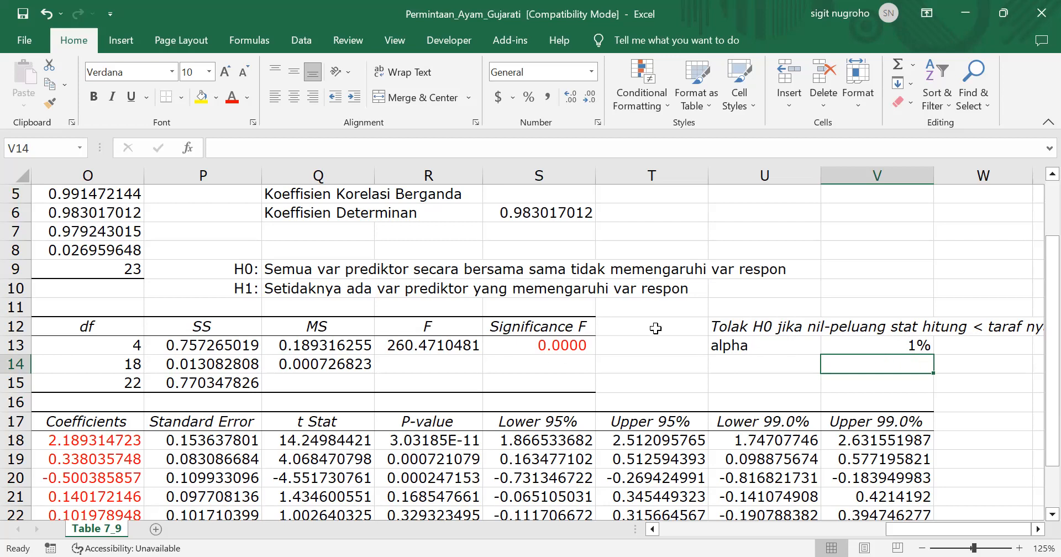
Review the Regression row's values between the sum of squares and Significance F in the ANOVA table
click(566, 348)
key(Left)
key(Left)
key(Left)
key(Left)
key(Left)
key(Left)
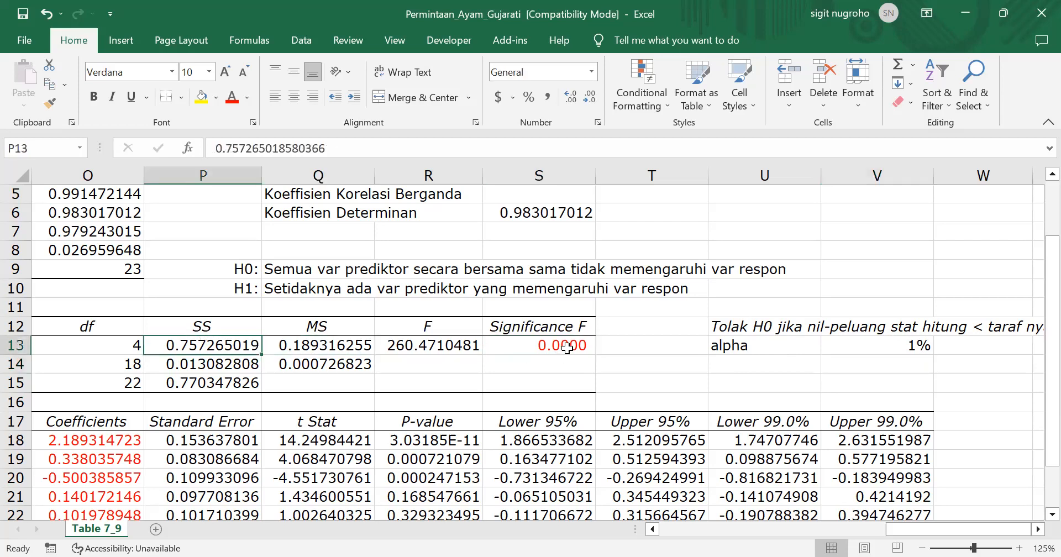
key(Right)
key(Right)
key(Right)
key(Right)
key(Right)
key(Right)
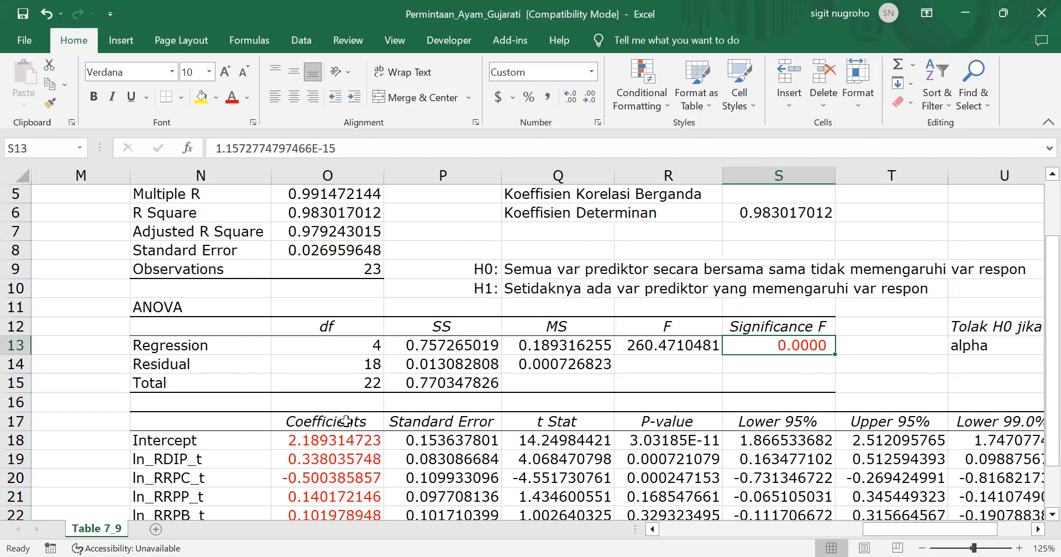
Change the font color of the Intercept coefficient in O18 to black
scroll(333, 492, down, 2)
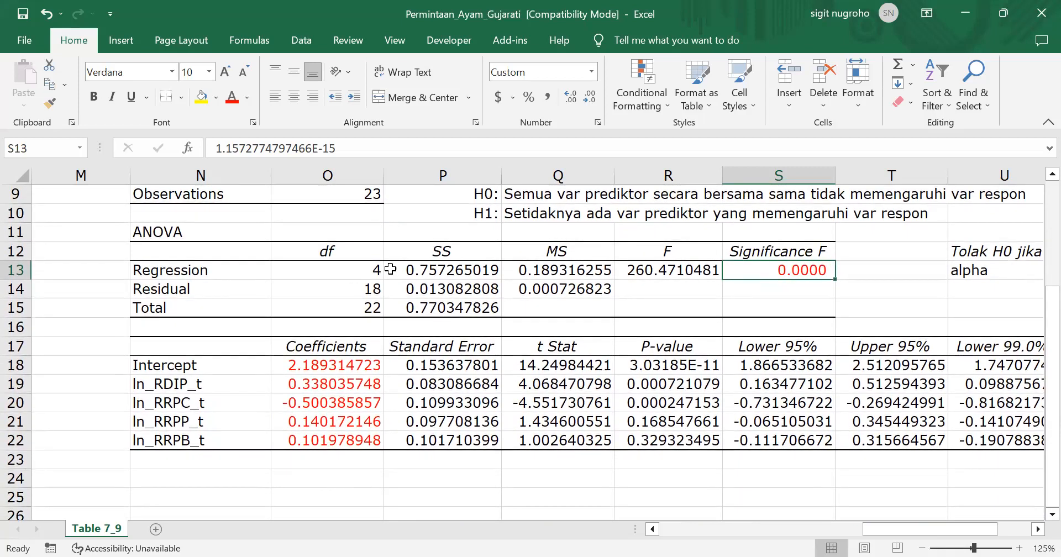
click(332, 368)
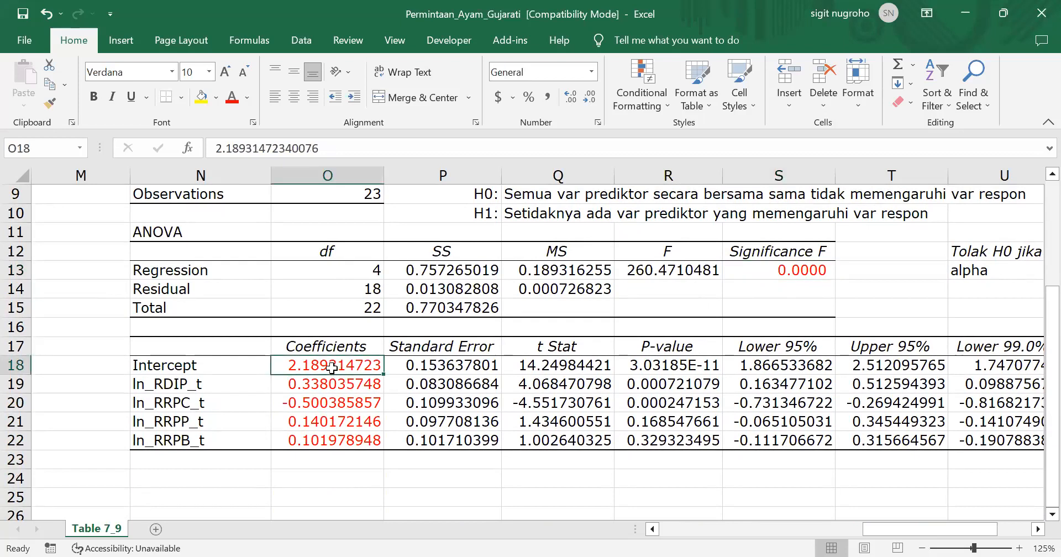
click(248, 98)
click(247, 153)
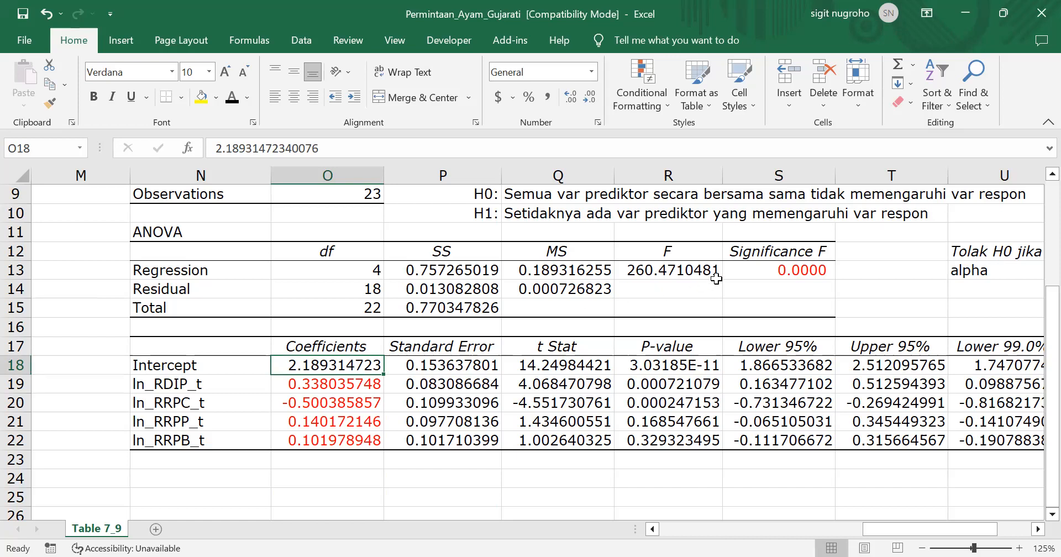
Make the F header in R12 and the t Stat header in Q17 bold with a red font
click(670, 248)
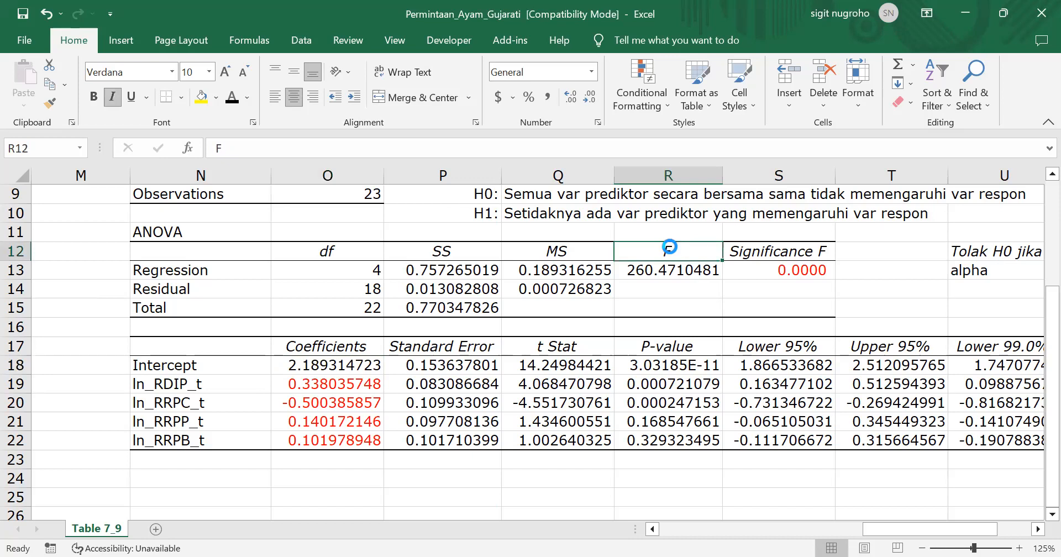
key(ctrl+b)
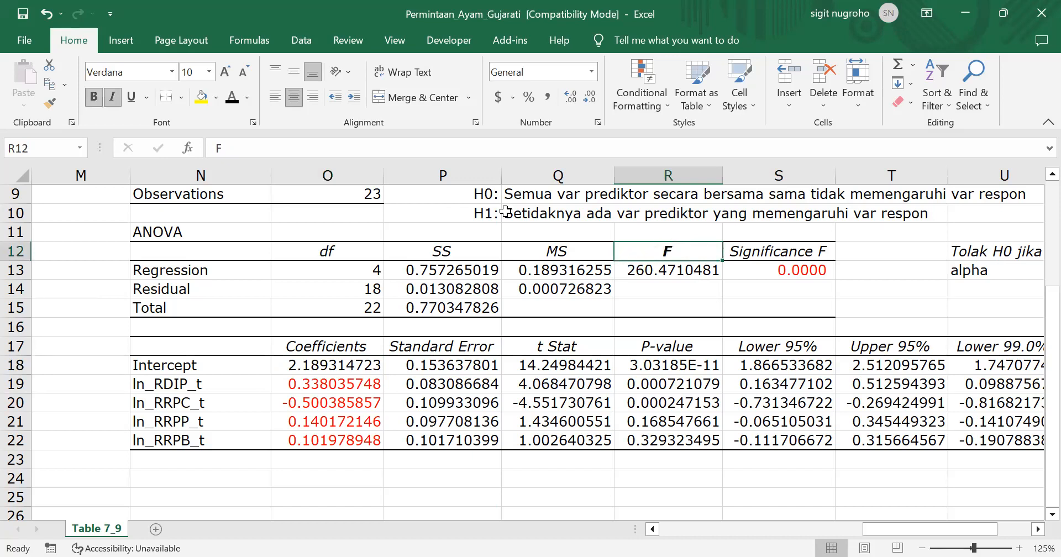
click(247, 97)
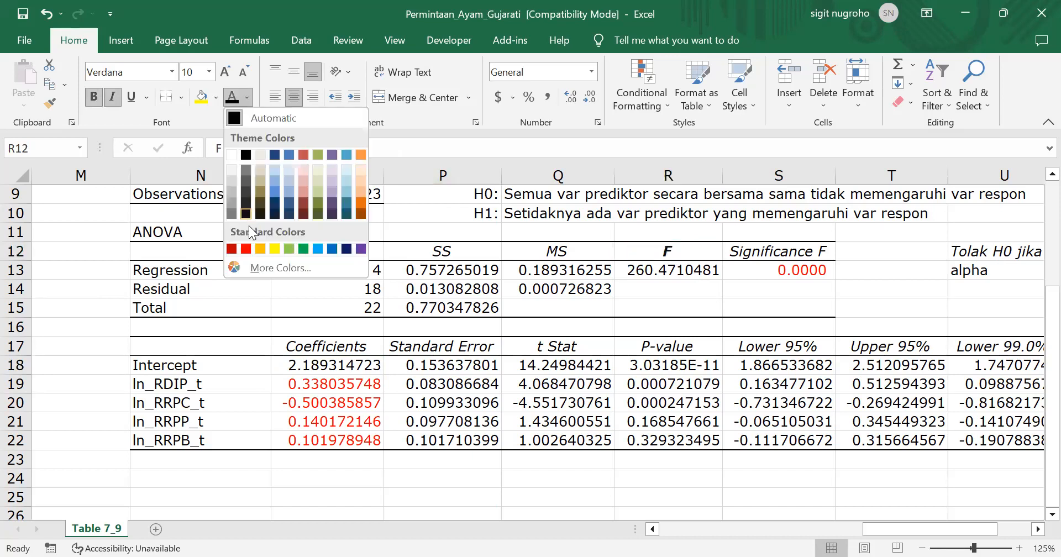
click(246, 248)
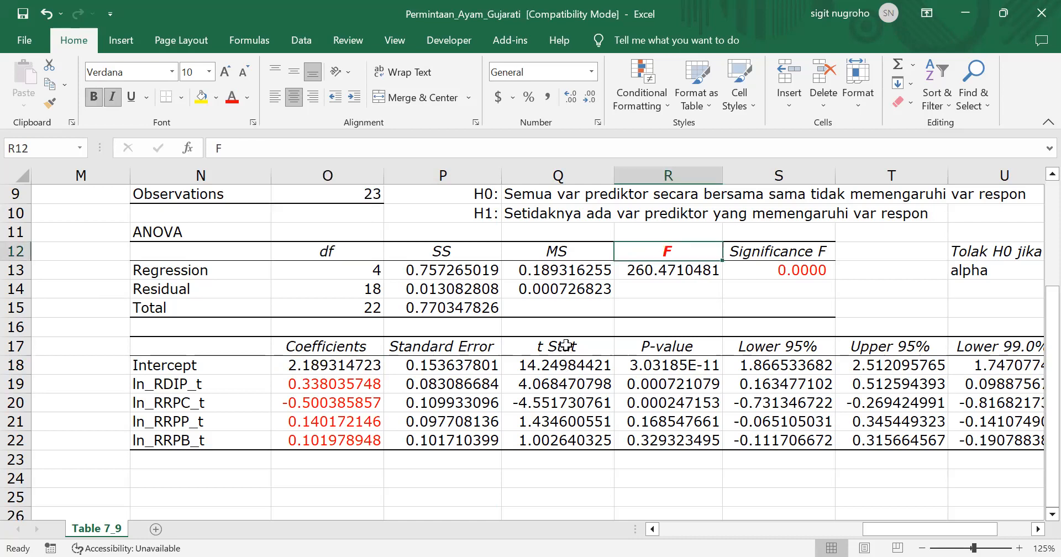
click(566, 345)
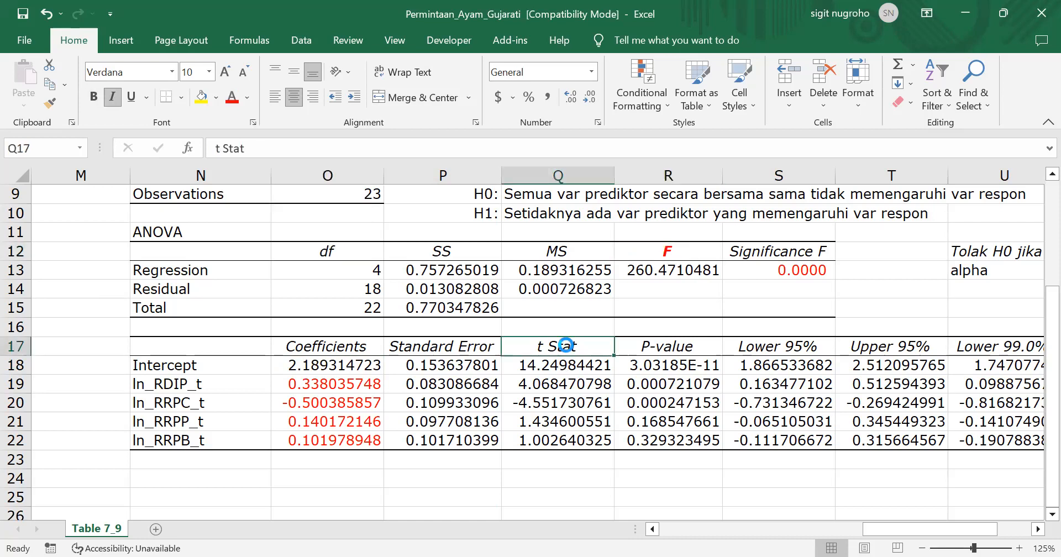
key(ctrl+b)
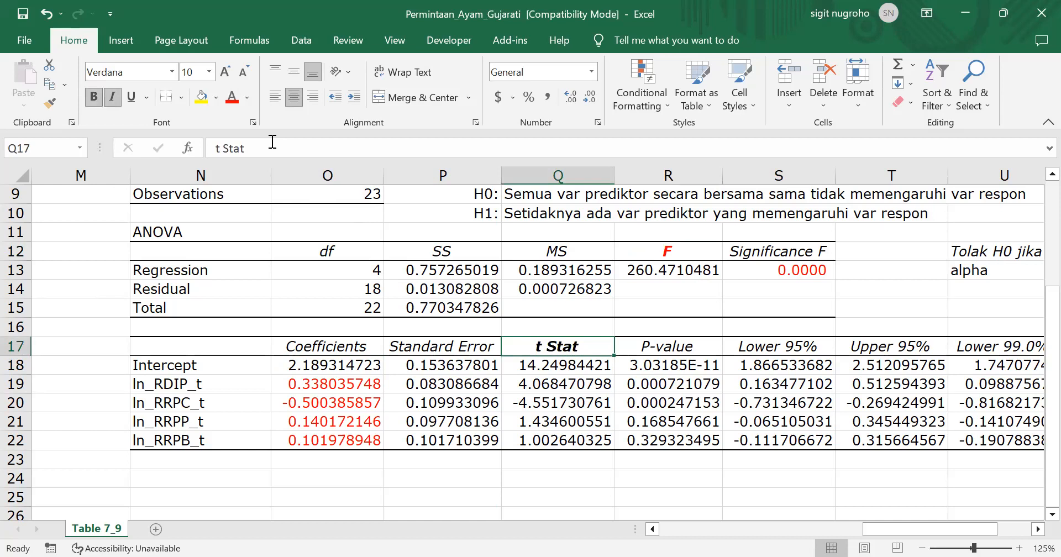
click(237, 100)
Change the font color of the four predictors' P-values in R19:R22 to red
click(527, 385)
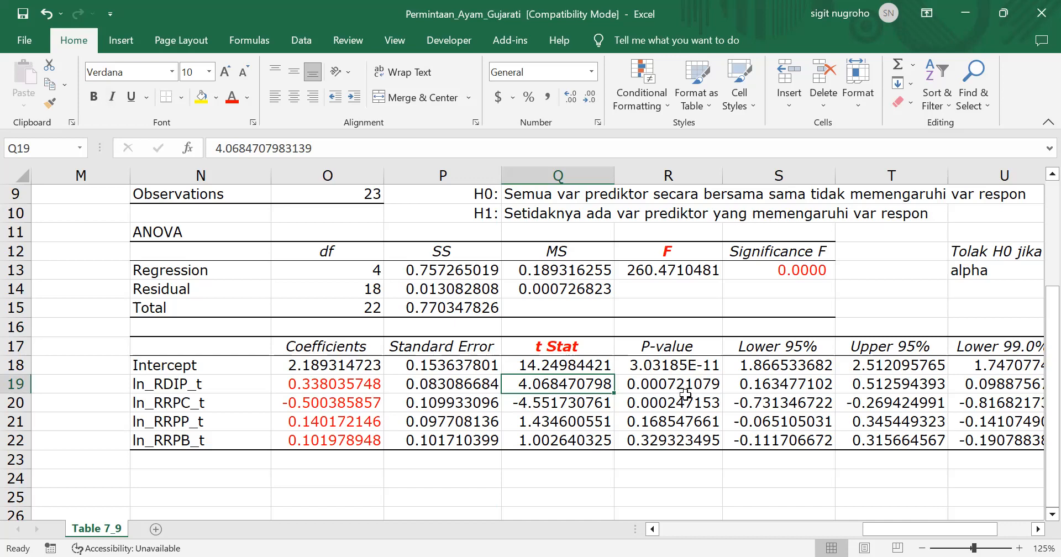
click(675, 346)
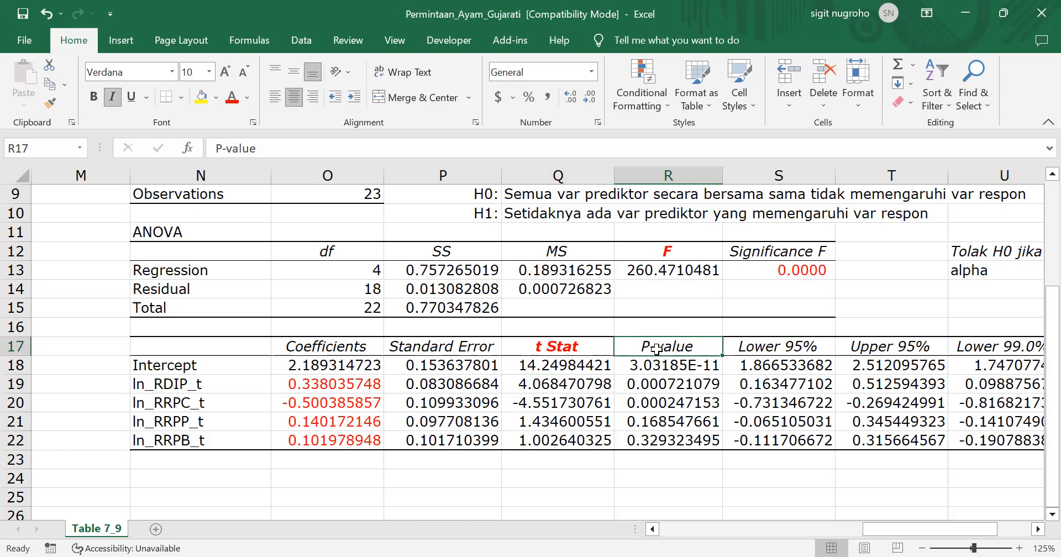
drag(674, 387, 681, 435)
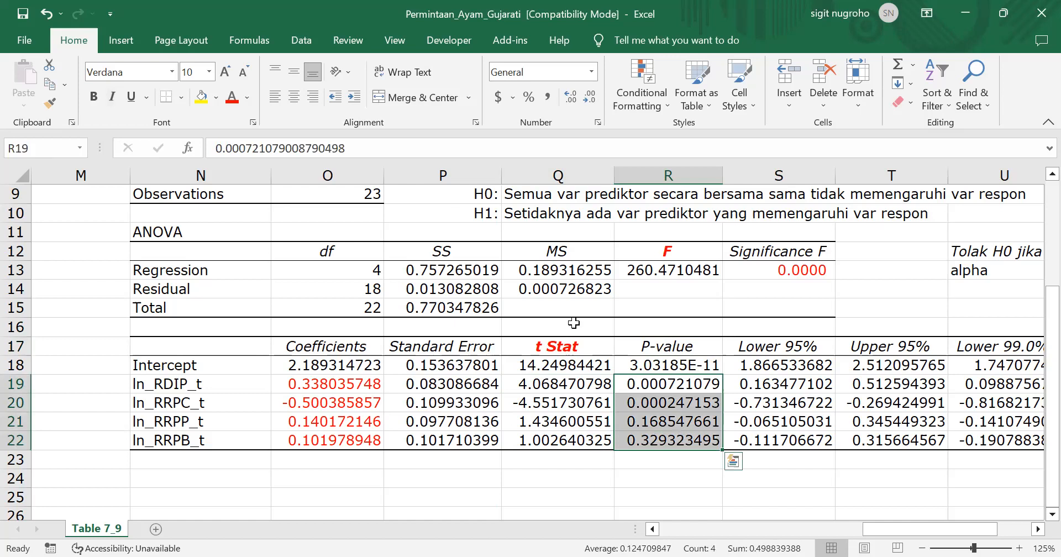
click(232, 100)
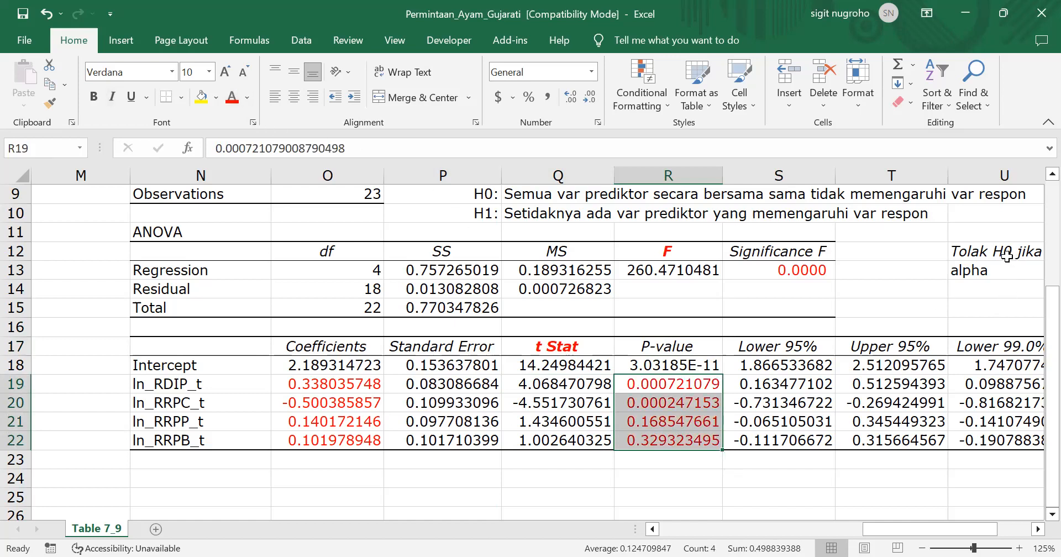
click(788, 274)
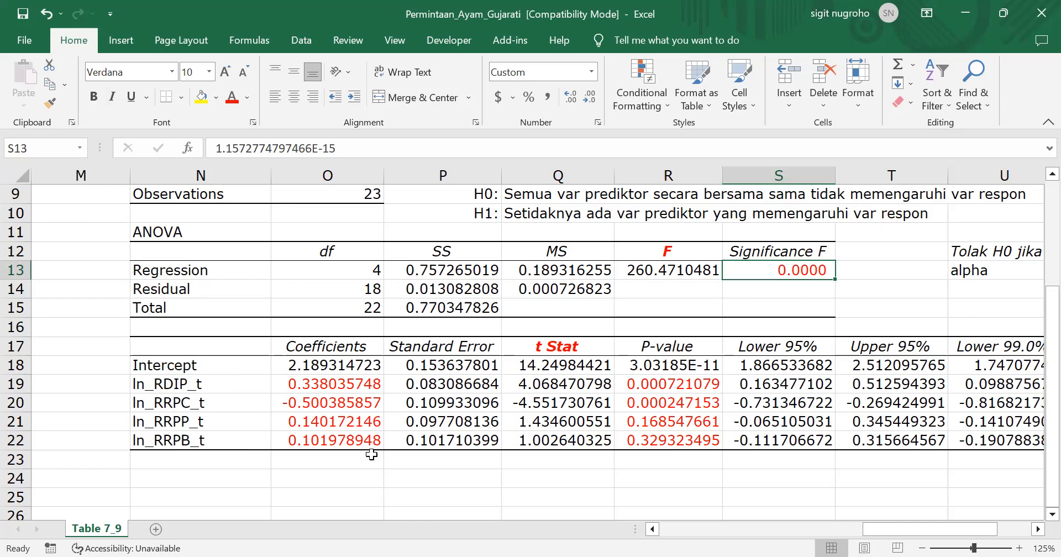
Select N25 below the coefficient table and open the Regression tool from the data analysis tools
scroll(453, 471, down, 1)
scroll(453, 471, up, 2)
scroll(453, 471, down, 2)
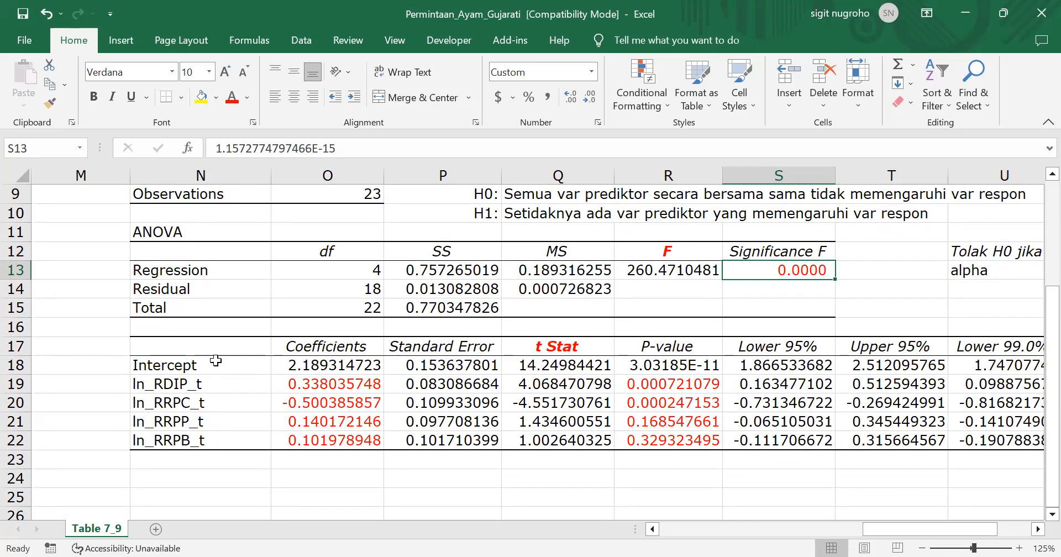
scroll(215, 360, up, 3)
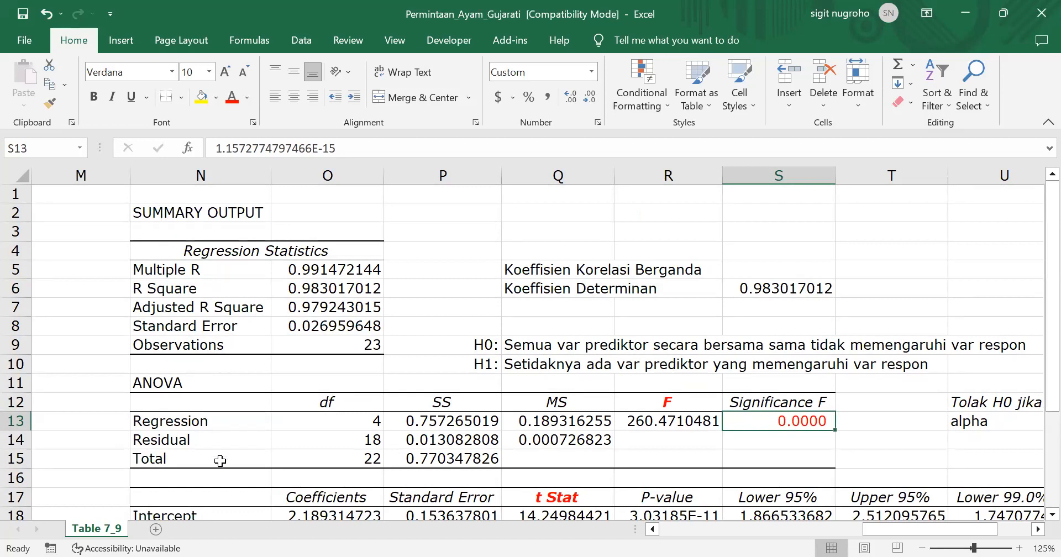
scroll(220, 460, down, 4)
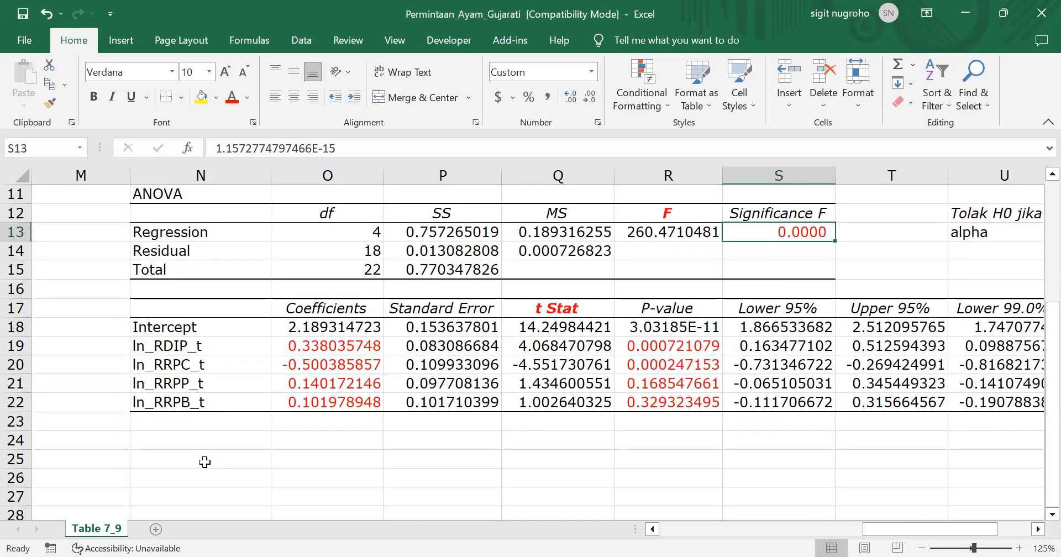
click(205, 462)
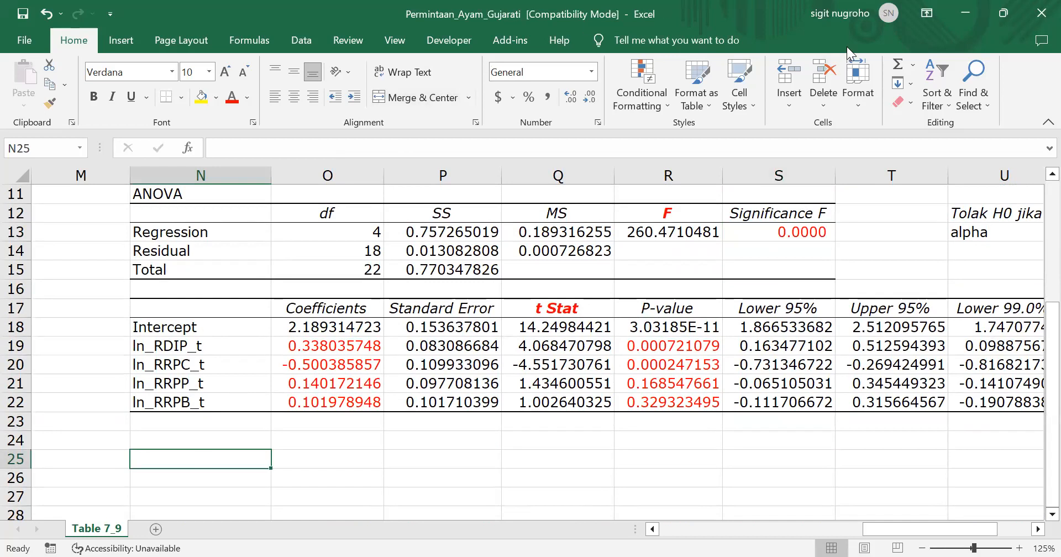
click(299, 43)
click(989, 63)
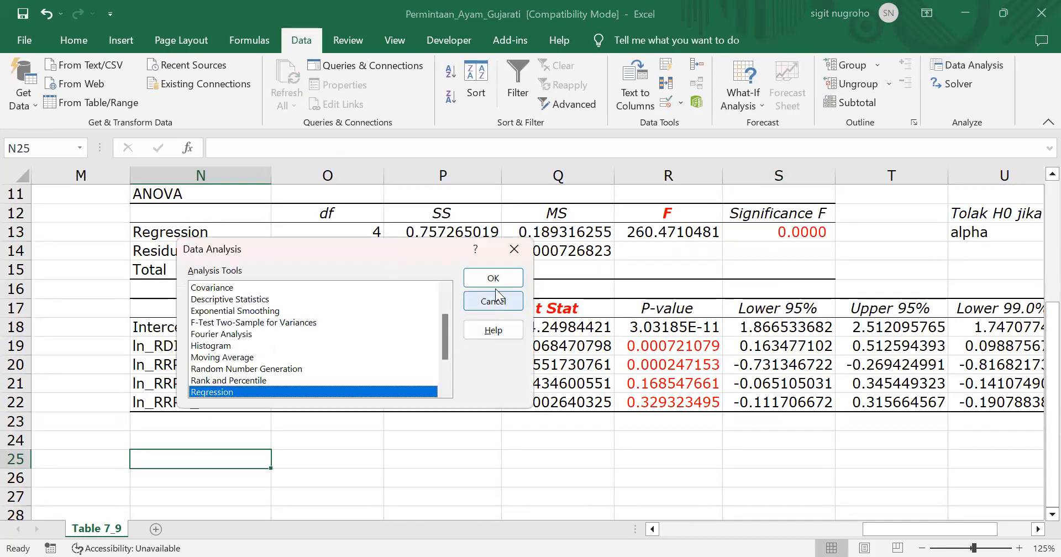
click(493, 279)
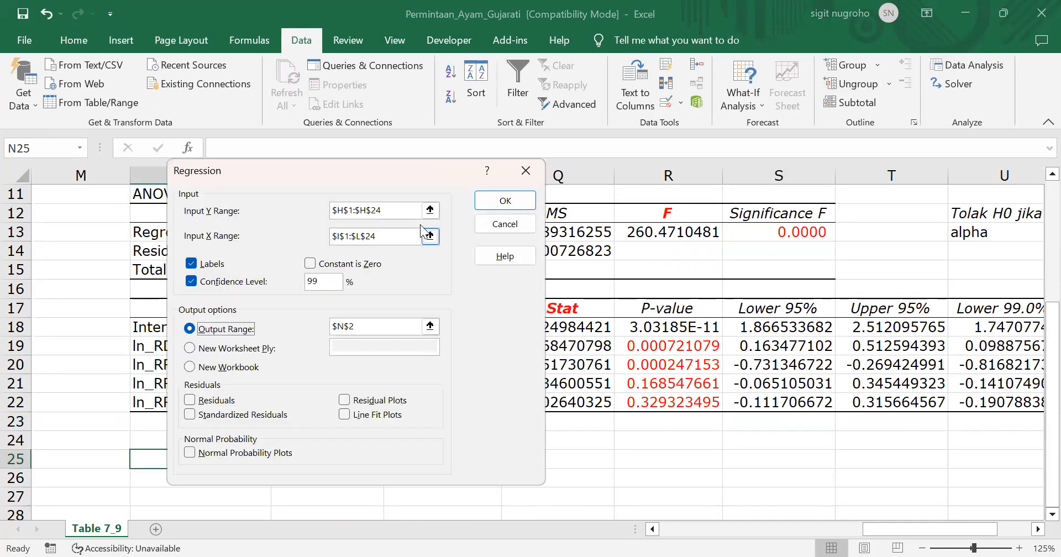
Set the regression's X input range to $I$1:$J$24, covering only ln_RDIP_t and ln_RRPC_t
click(360, 237)
key(BackSpace)
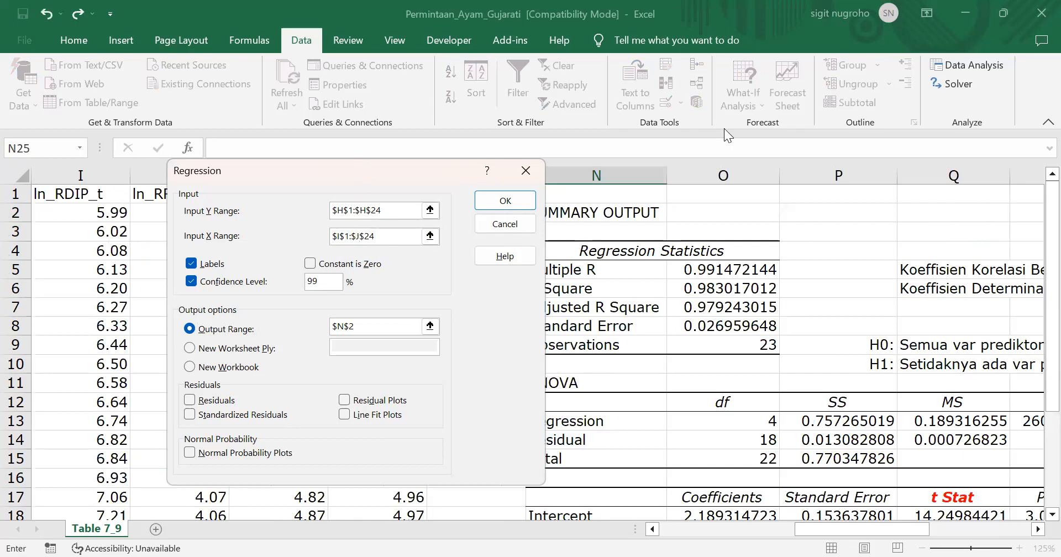
drag(329, 173, 724, 128)
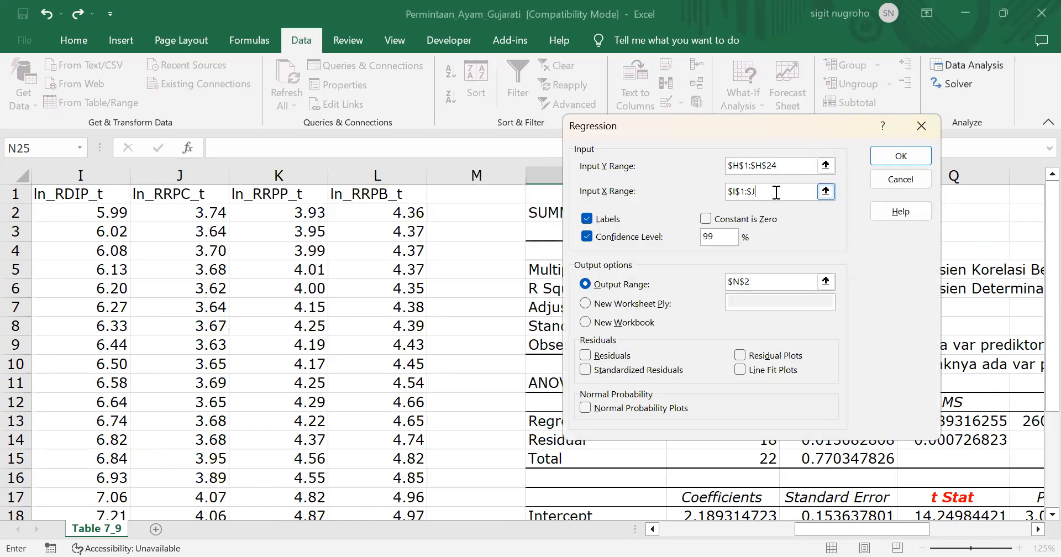
click(740, 192)
click(86, 199)
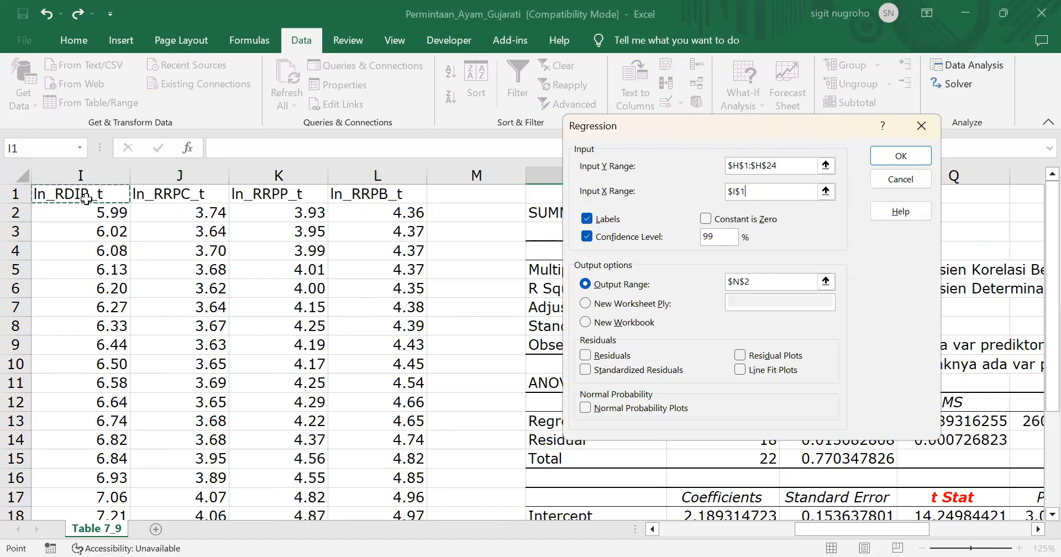
key(shift+Right)
key(ctrl+shift+Down)
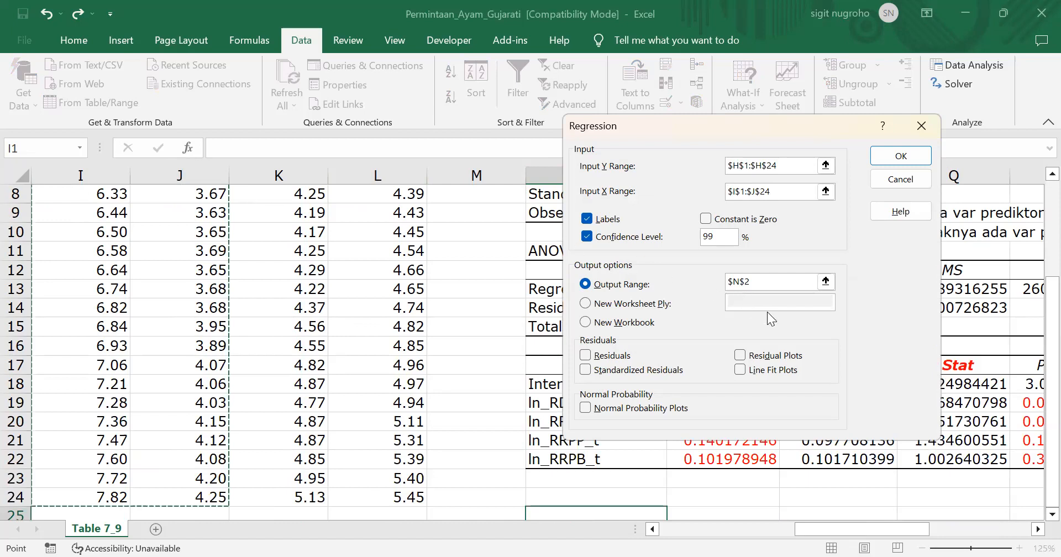
Set the output range to cell N25 and run the two-predictor regression
click(766, 280)
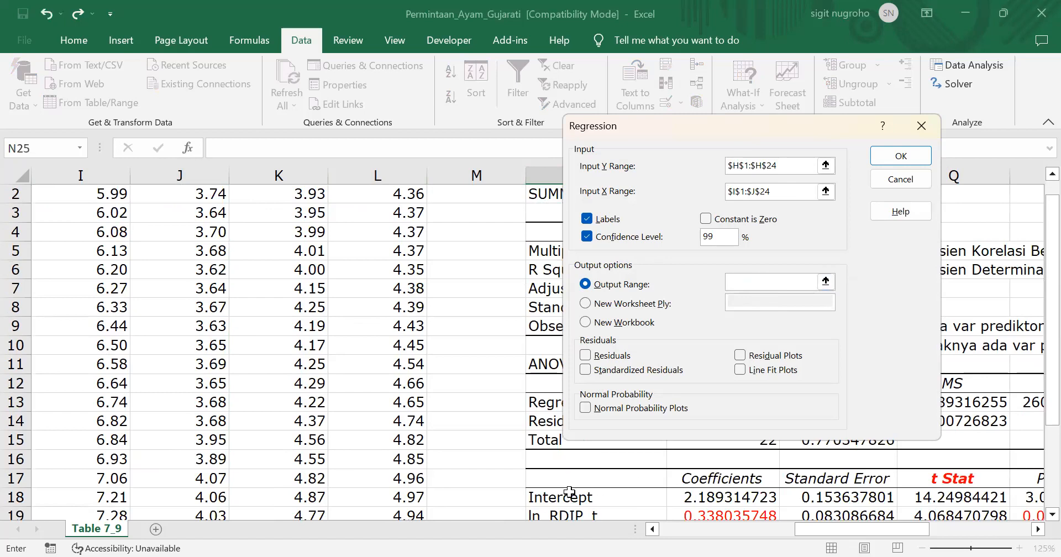
scroll(516, 502, down, 3)
click(572, 464)
click(901, 159)
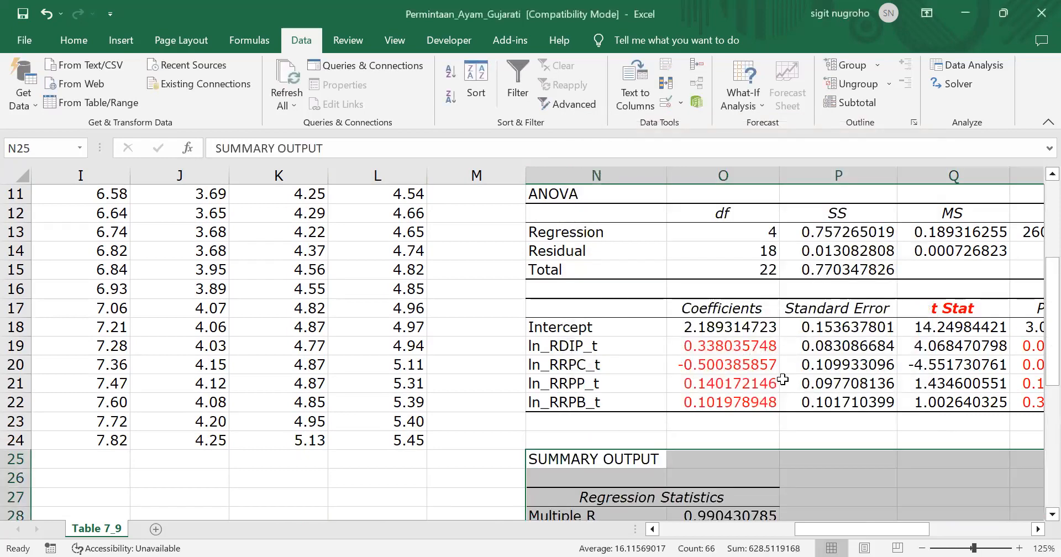
Compare the two-predictor regression's fit statistics, ANOVA table and coefficients with those of the four-predictor output above it
scroll(805, 432, down, 1)
scroll(805, 432, down, 1)
scroll(805, 432, up, 2)
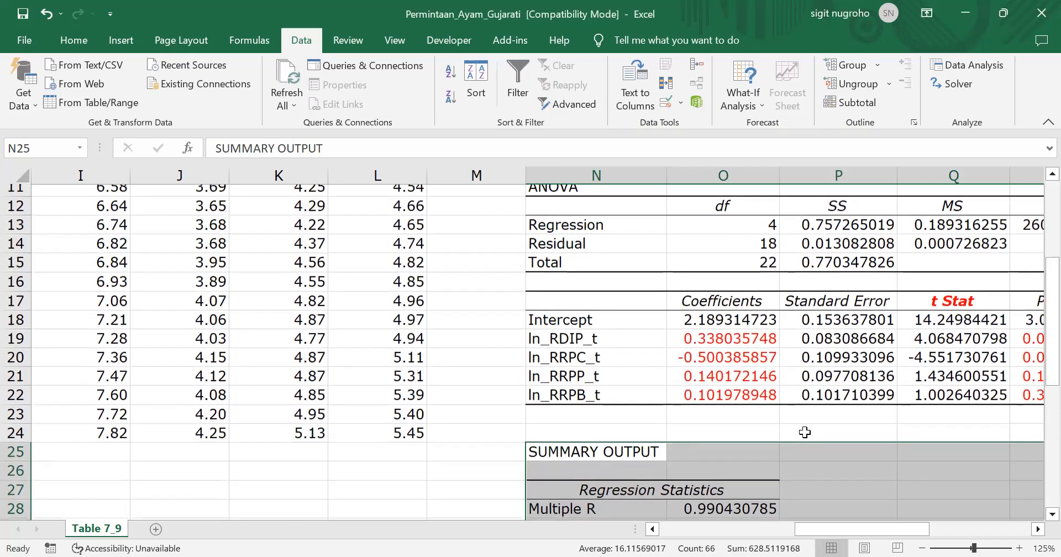
scroll(805, 432, down, 1)
click(818, 453)
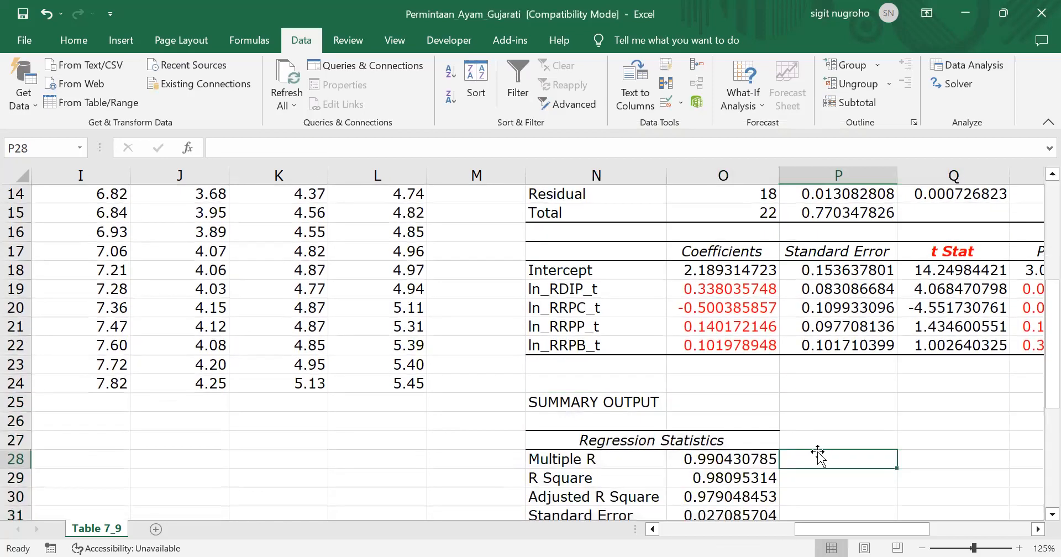
scroll(817, 453, up, 3)
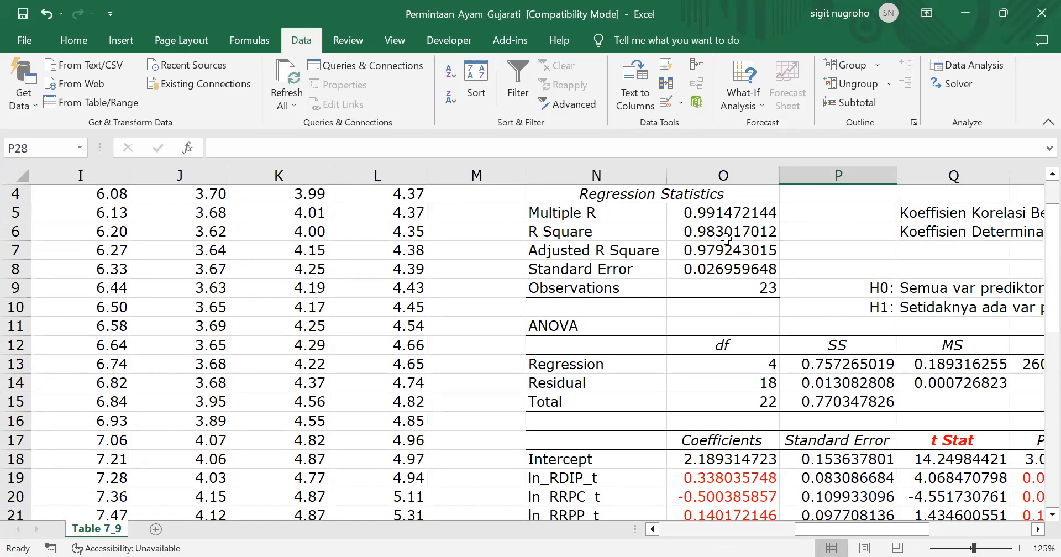
scroll(726, 239, down, 4)
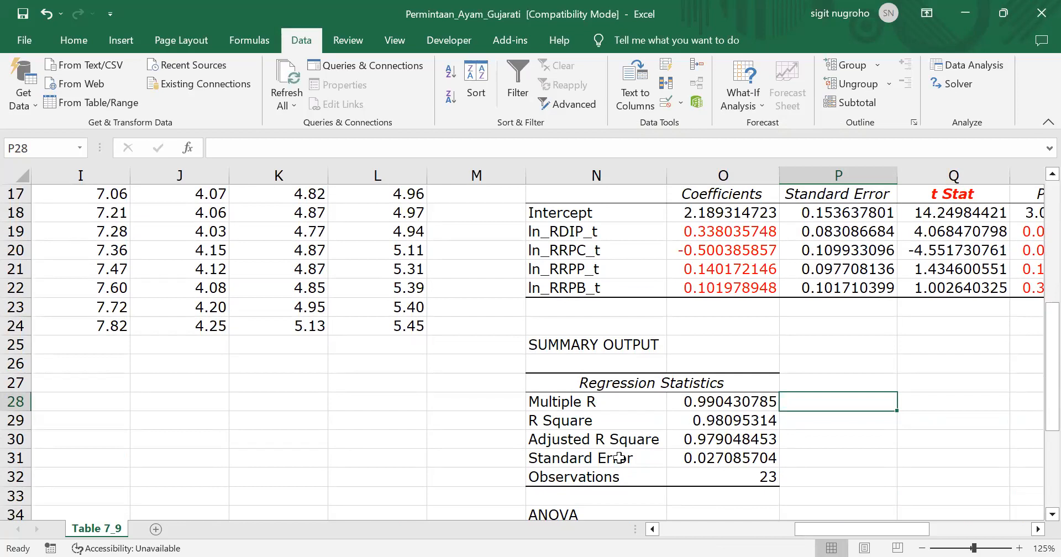
scroll(618, 458, down, 4)
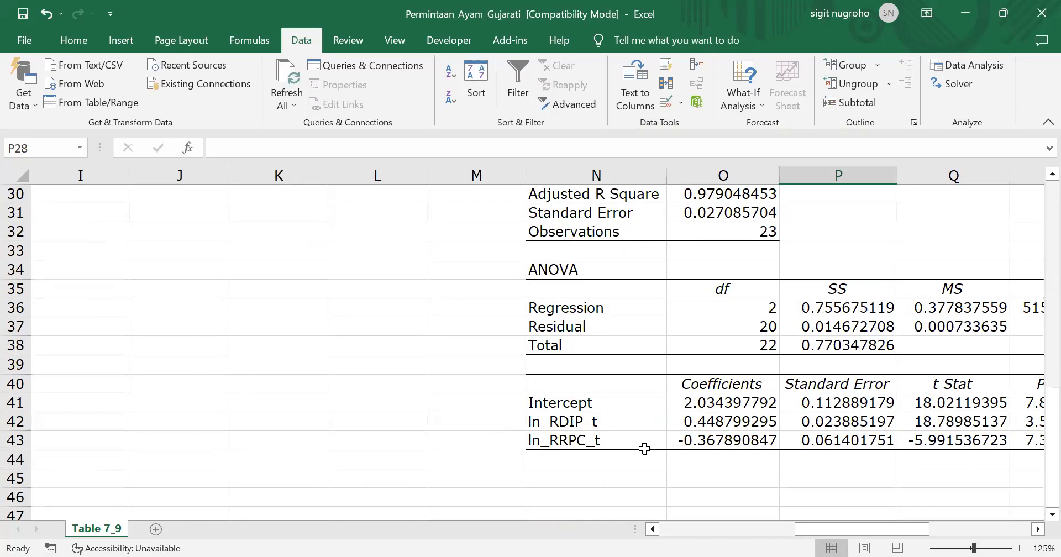
scroll(645, 448, up, 3)
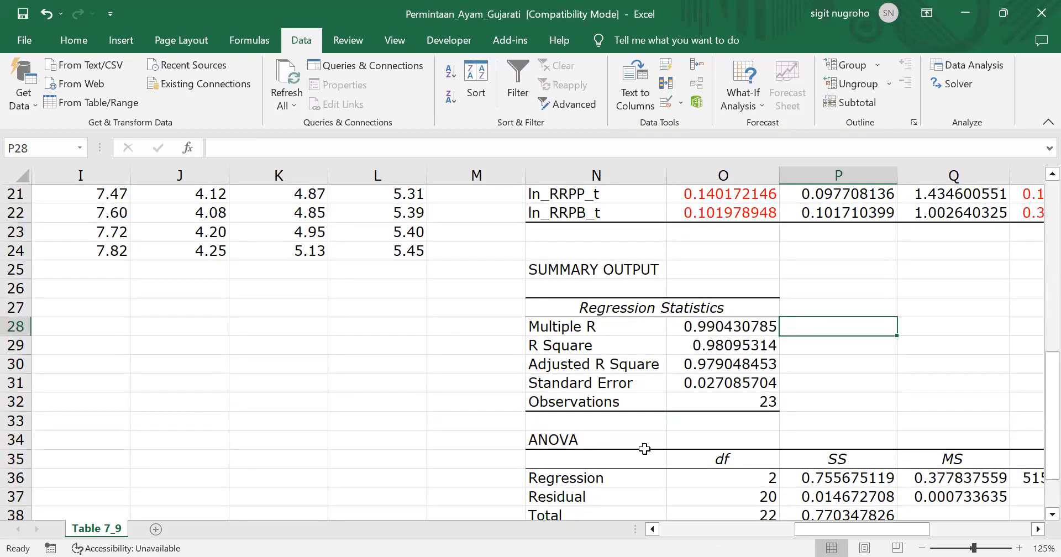
scroll(644, 449, down, 1)
scroll(644, 449, up, 1)
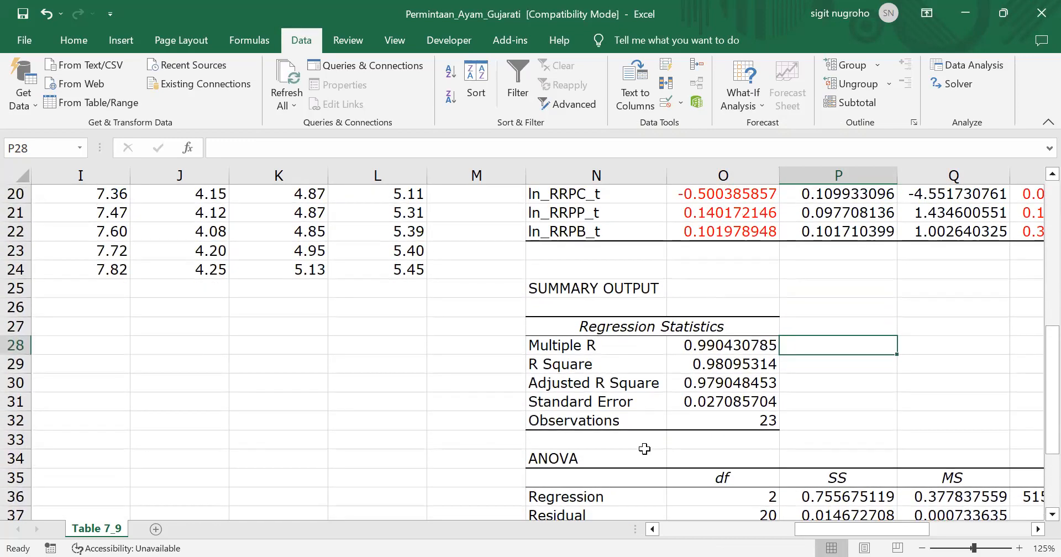
scroll(644, 448, down, 3)
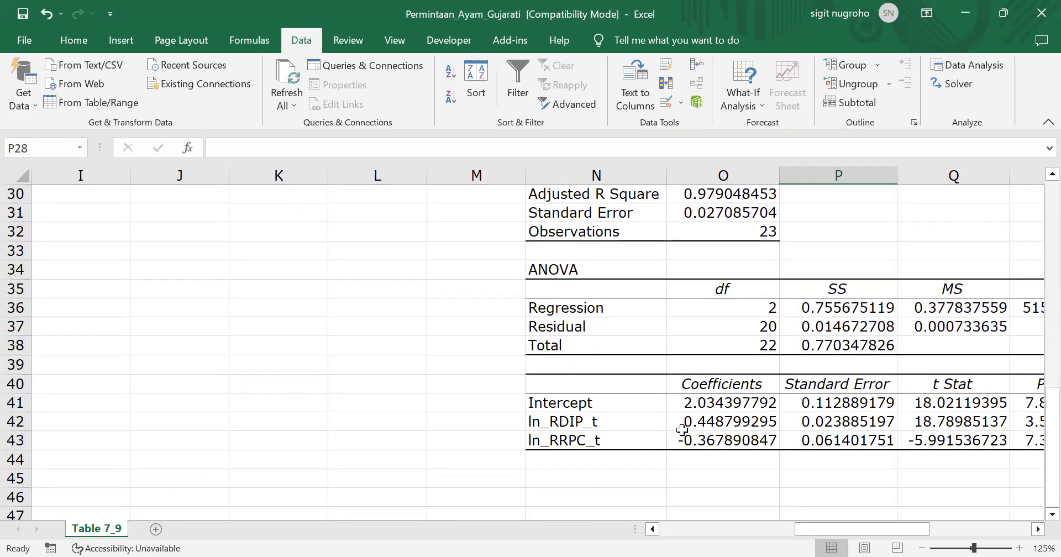
scroll(682, 430, up, 2)
scroll(682, 430, up, 3)
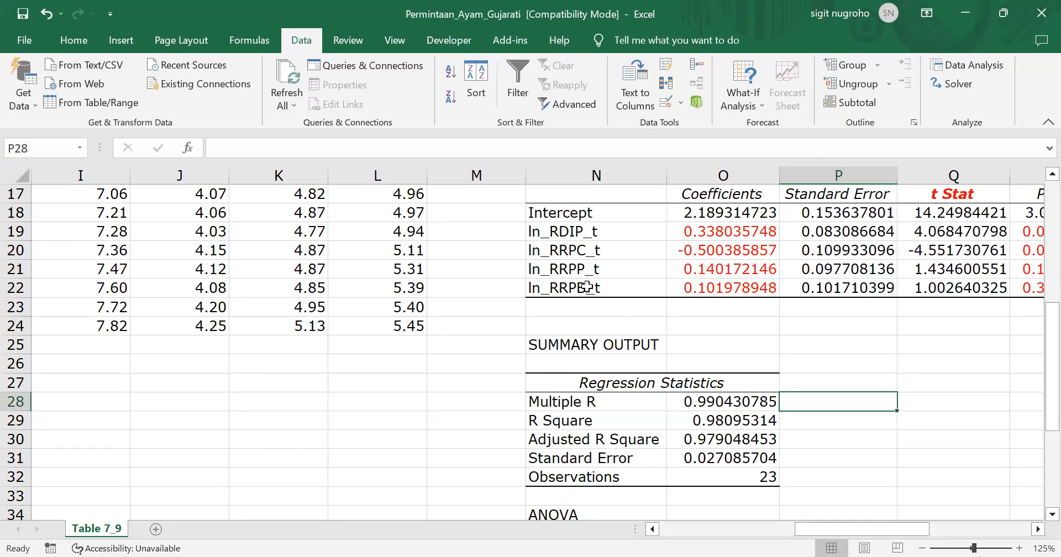
scroll(664, 513, down, 3)
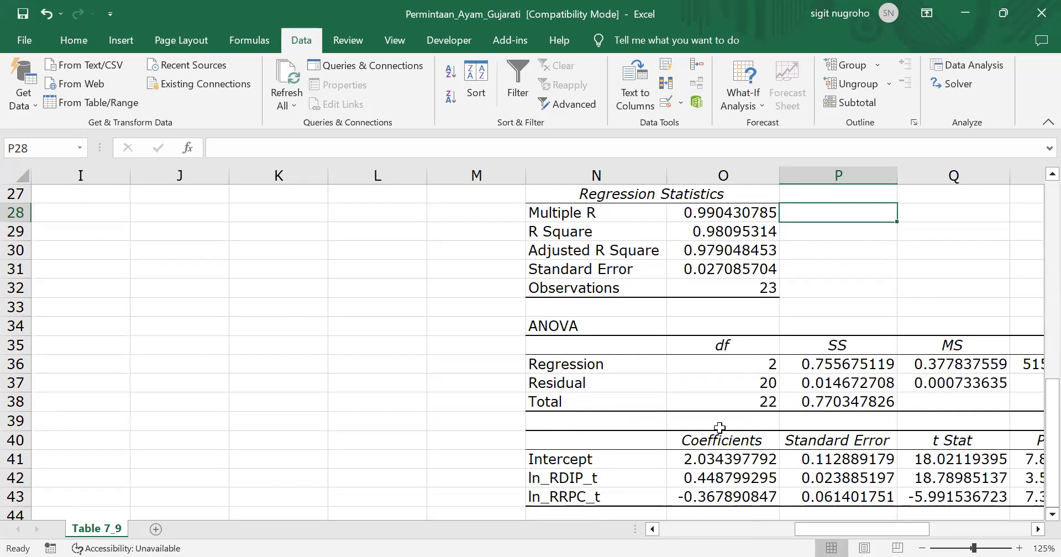
scroll(719, 422, up, 3)
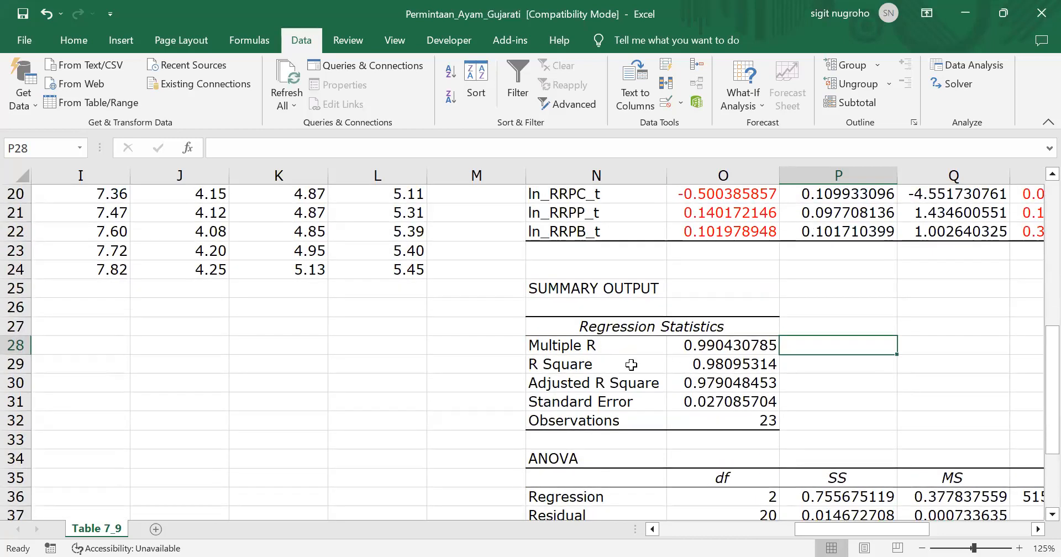
scroll(756, 376, up, 2)
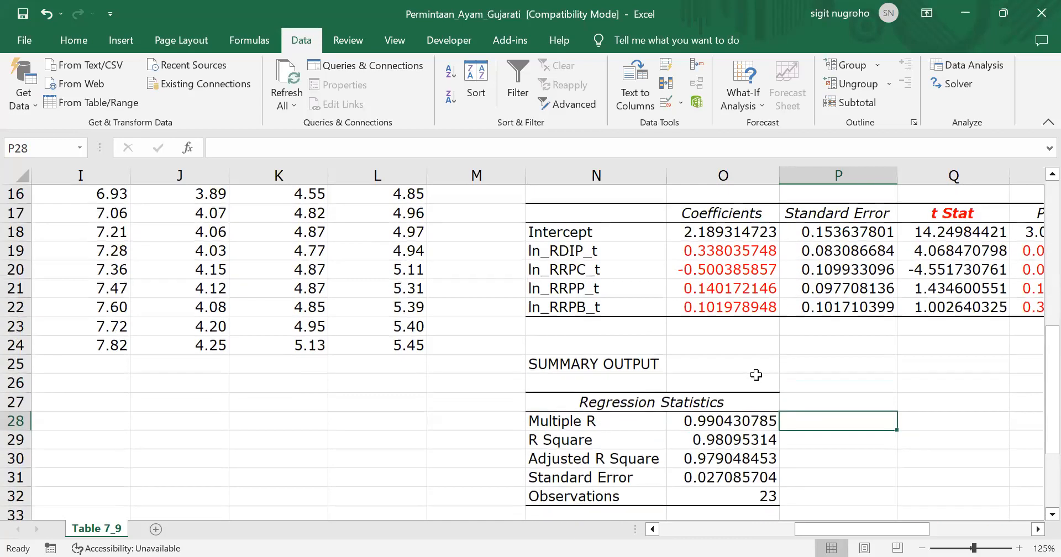
Colour the Lower 99.0% and Upper 99.0% limits of ln_RDIP_t in the four-predictor coefficient table red
scroll(774, 340, up, 1)
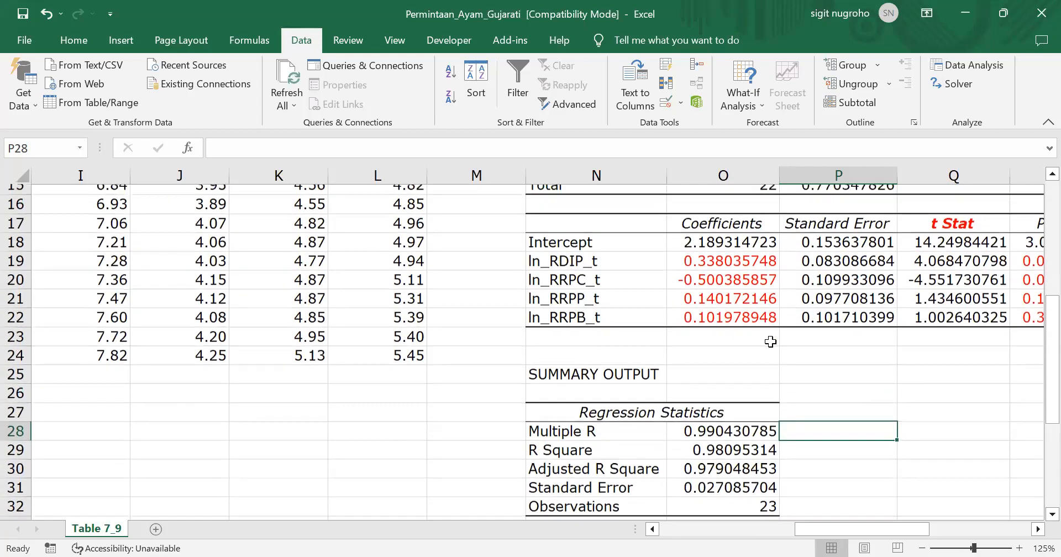
scroll(964, 358, right, 5)
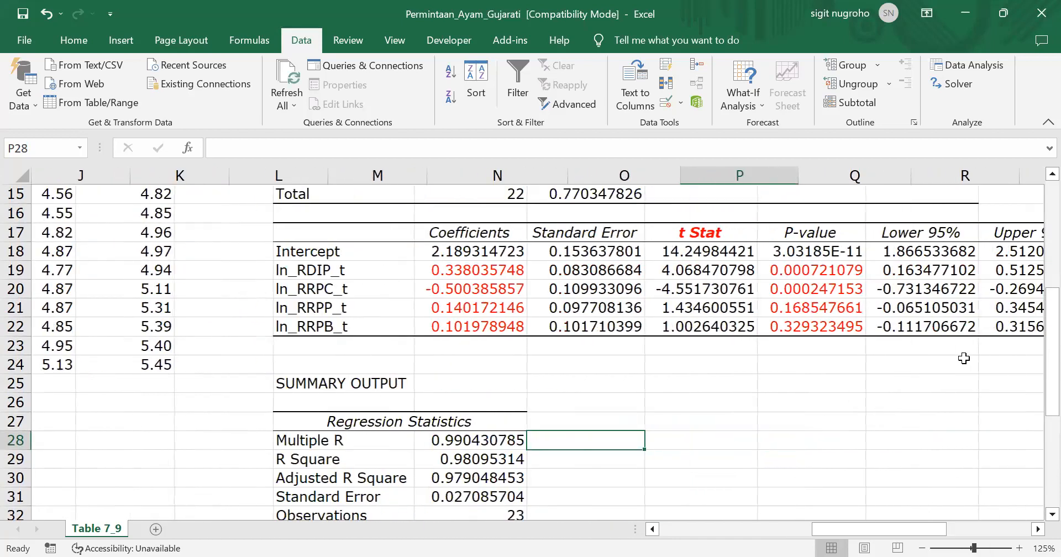
scroll(964, 358, right, 1)
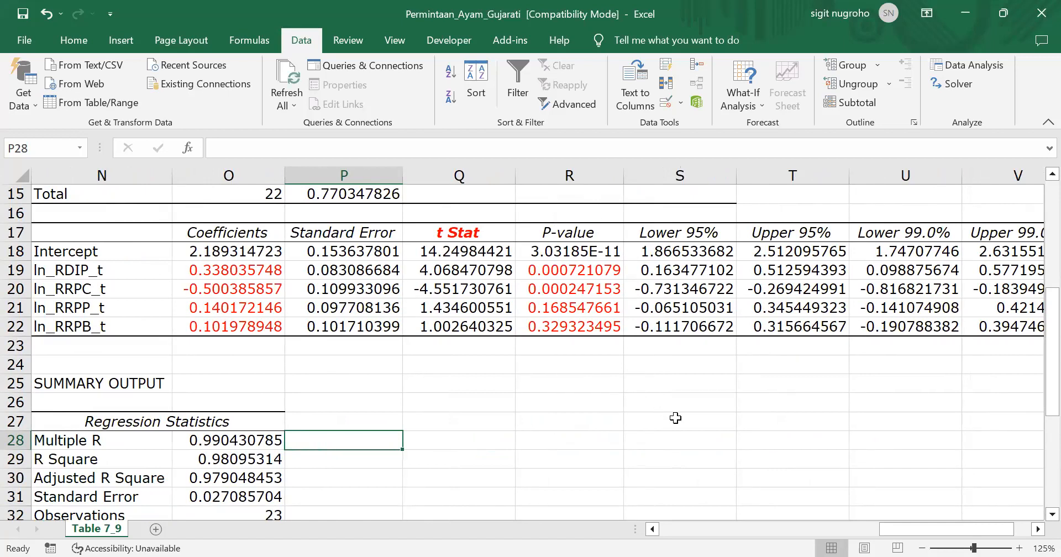
scroll(676, 418, right, 2)
scroll(675, 418, left, 2)
scroll(676, 418, right, 3)
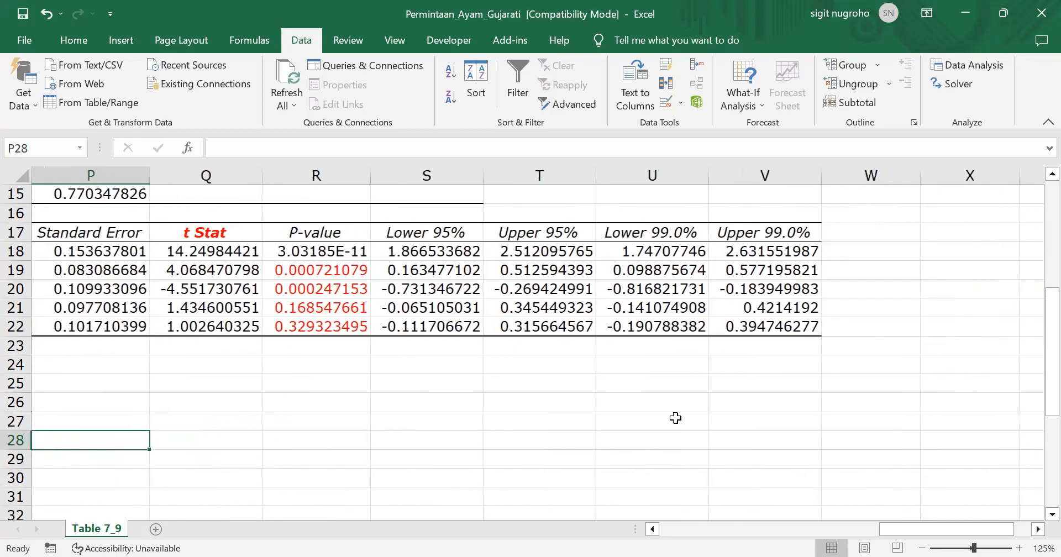
scroll(675, 418, left, 1)
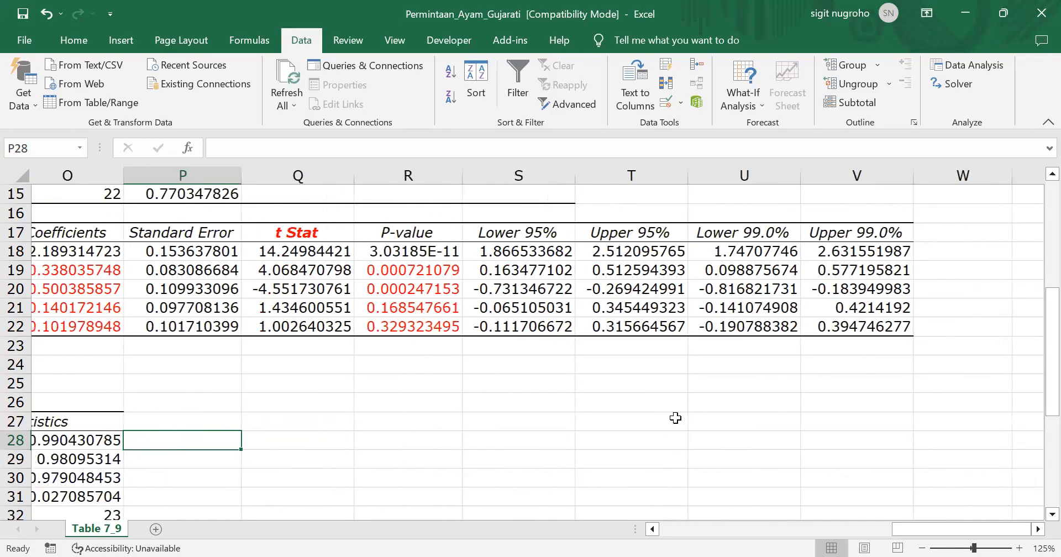
scroll(675, 418, left, 1)
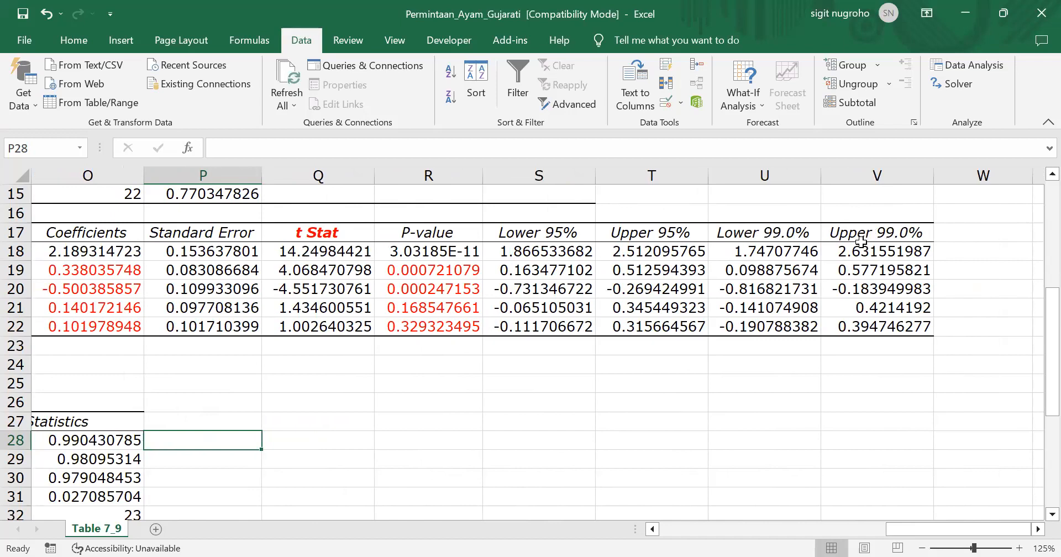
click(744, 271)
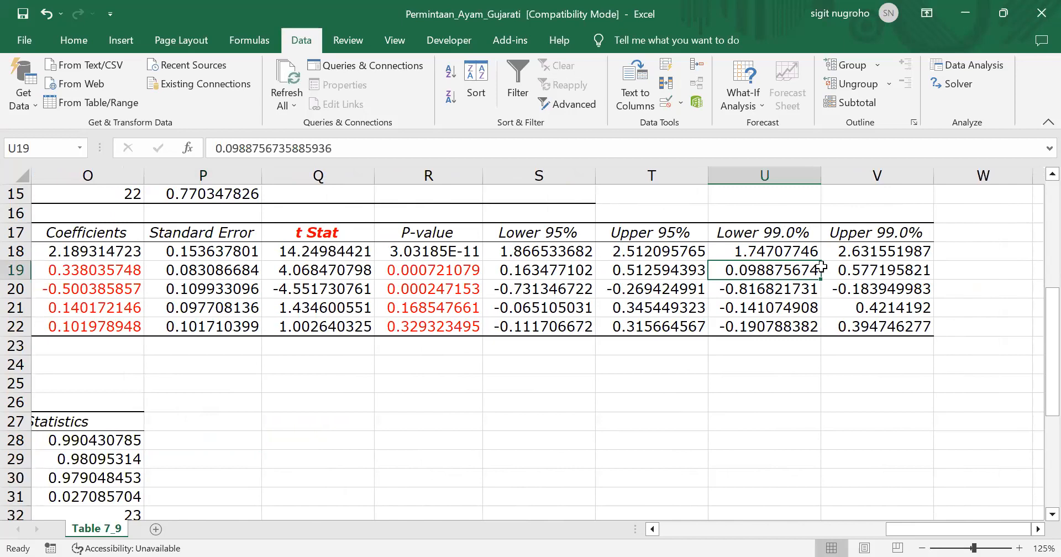
drag(822, 267, 845, 267)
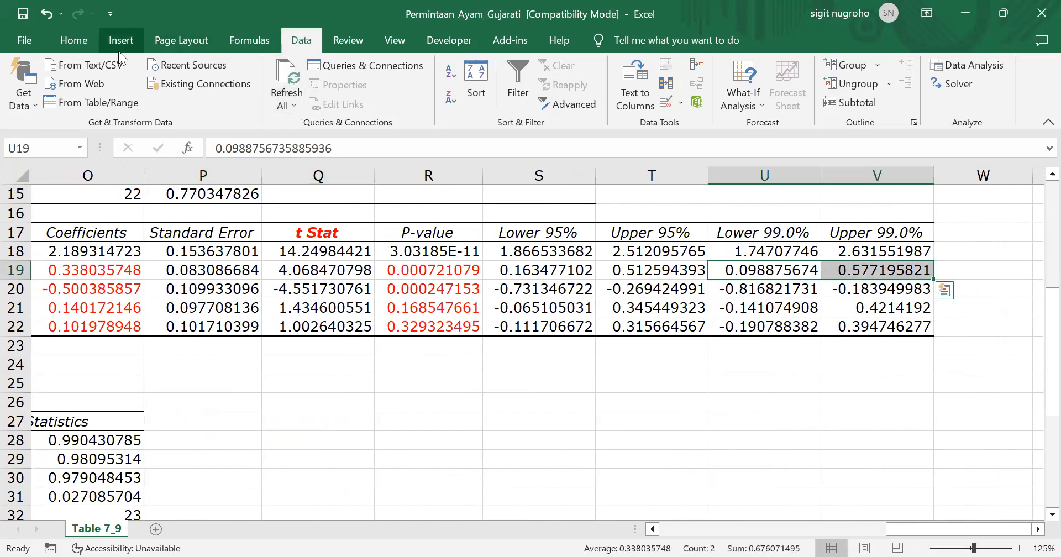
click(67, 42)
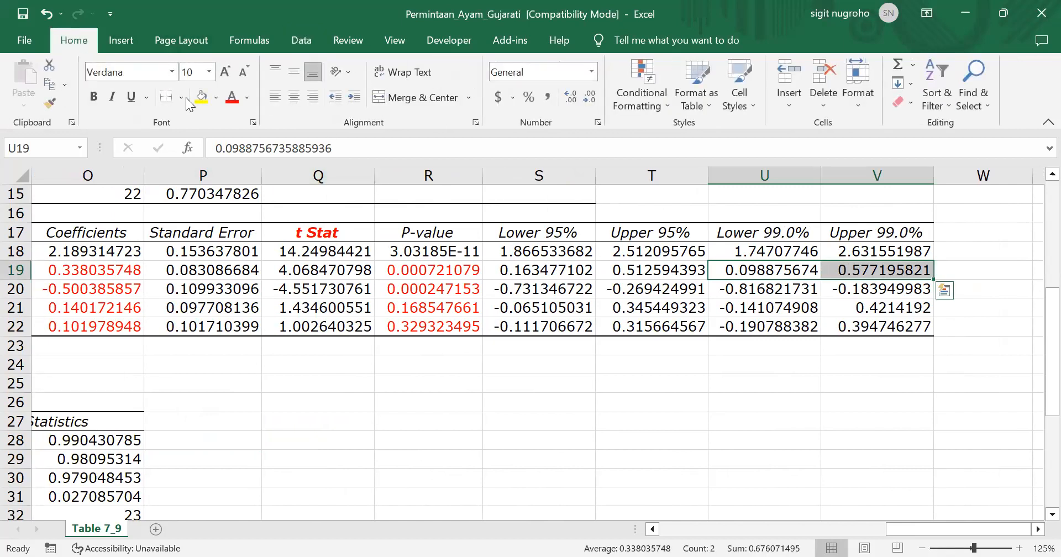
click(234, 101)
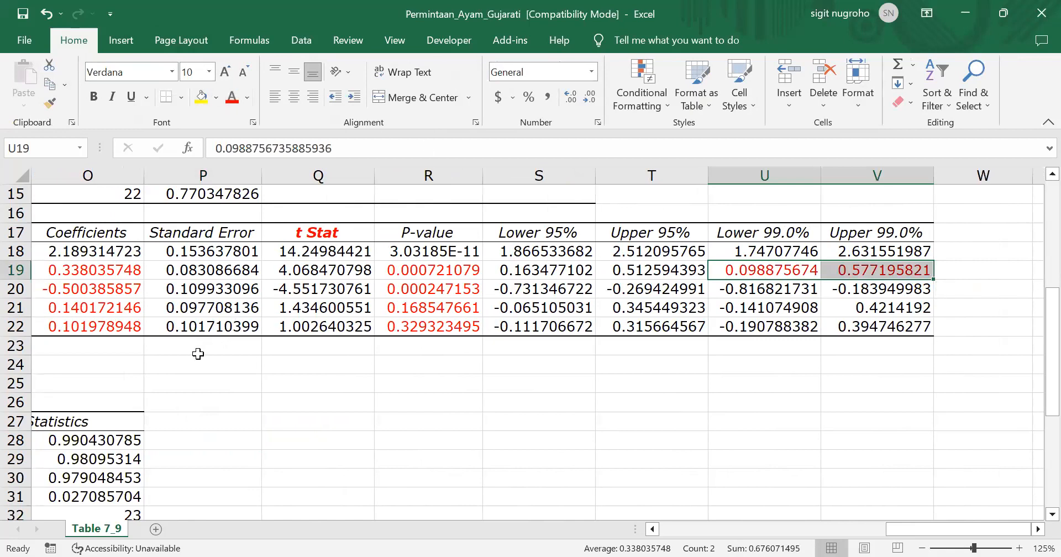
Examine the ln_RDIP_t row, comparing its coefficient with its 95% and 99% confidence limits
key(Left)
key(Left)
key(Left)
key(Left)
key(Left)
key(Left)
key(Left)
key(Left)
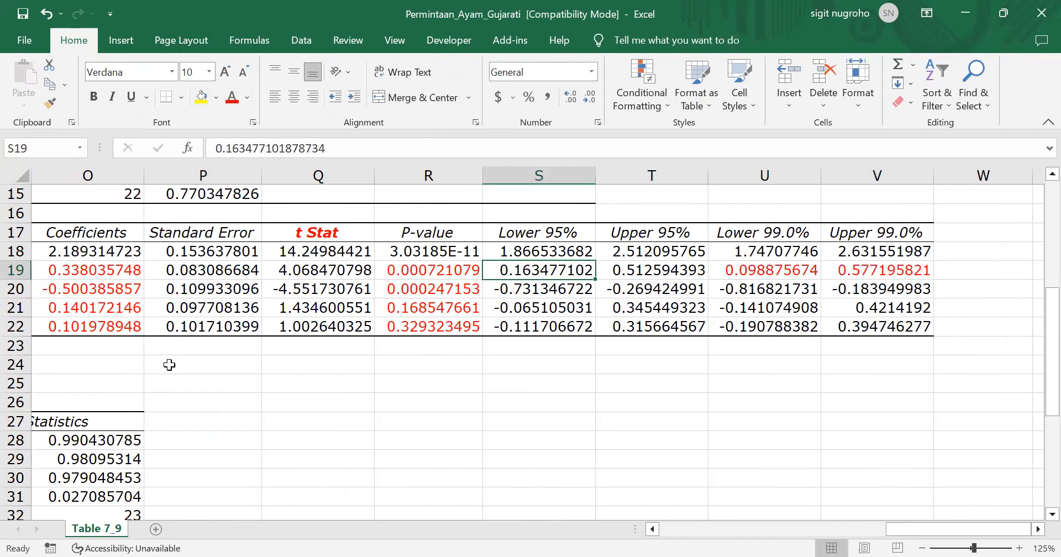
key(Right)
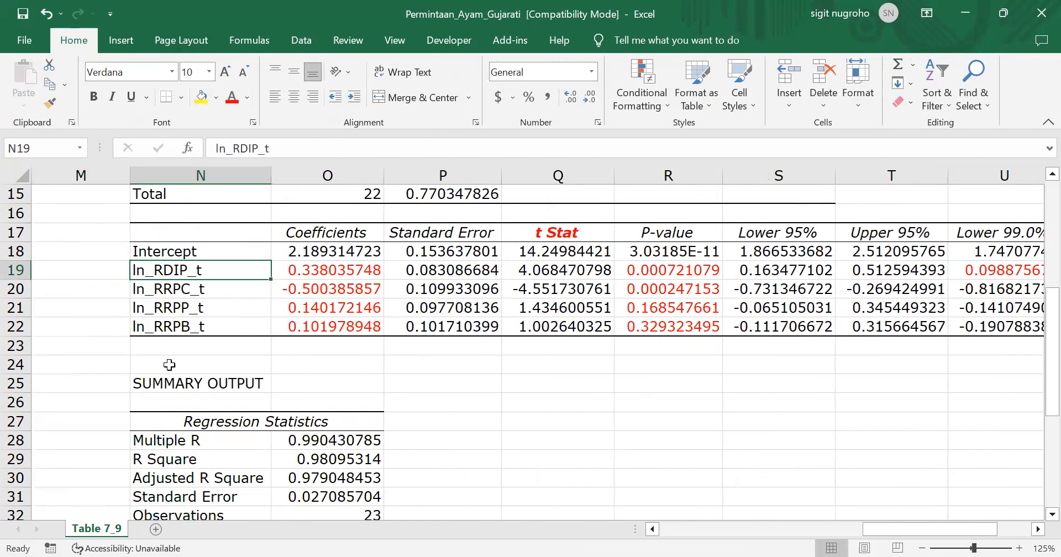
key(Right)
key(Right)
key(Left)
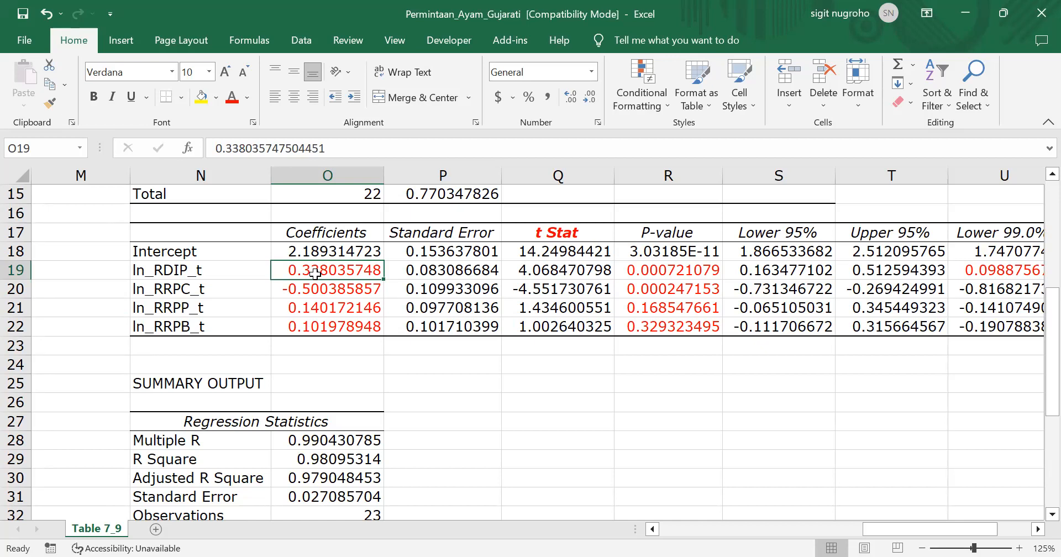
key(Right)
key(Right)
key(Right)
key(Right)
key(Right)
key(Right)
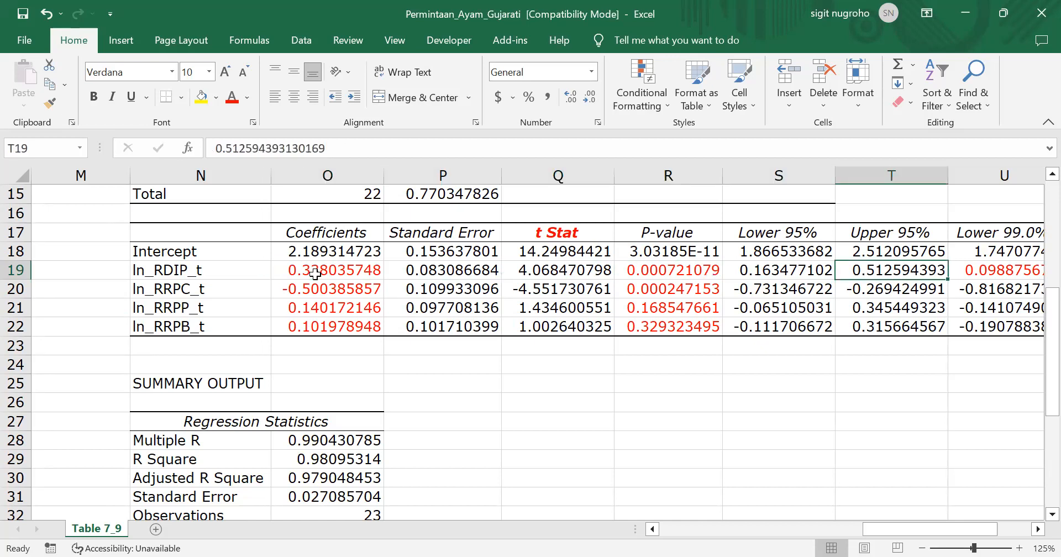
key(Right)
key(Right)
key(Left)
key(Left)
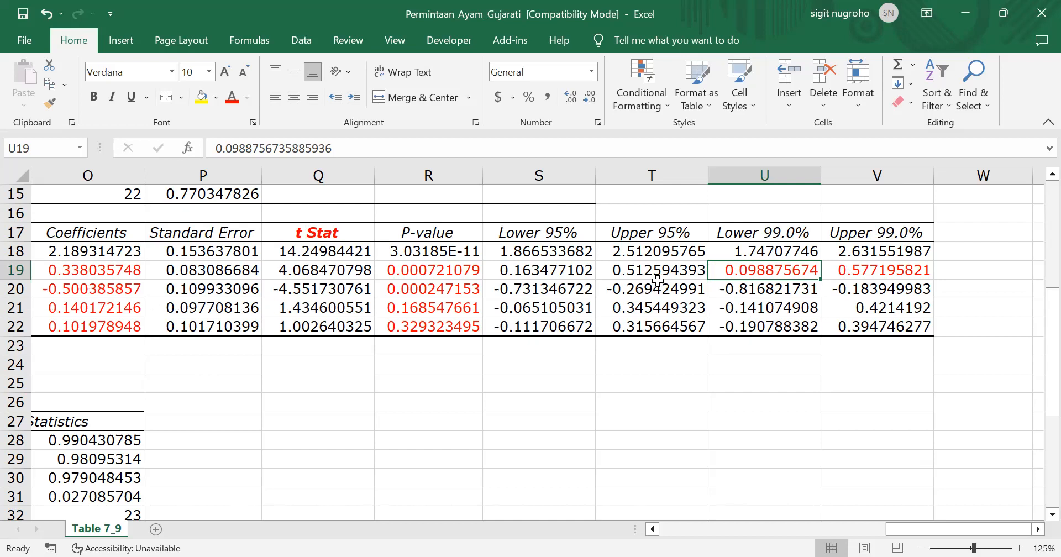
Colour the 99% lower and upper confidence limits of ln_RRPC_t red
click(768, 292)
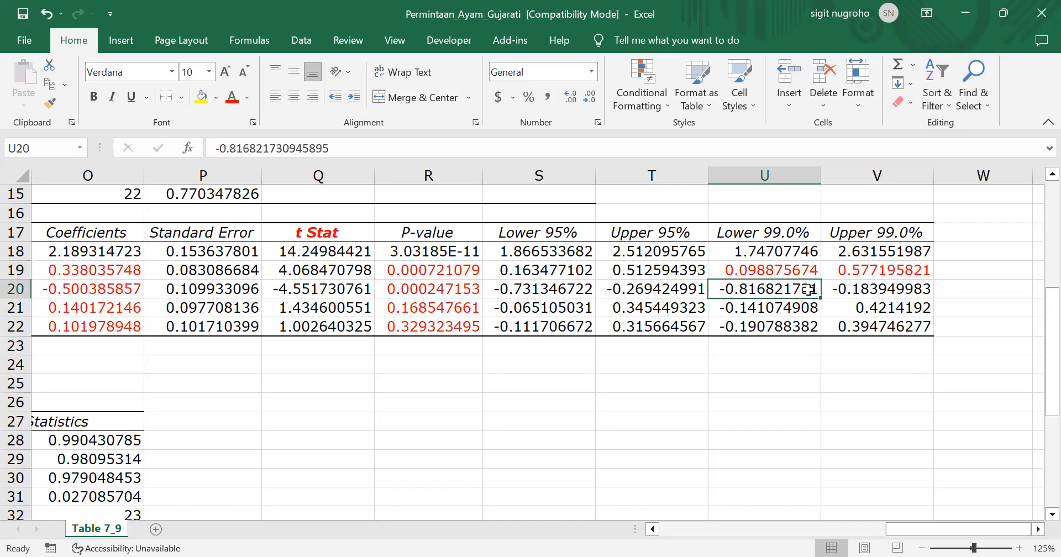
drag(808, 289, 834, 289)
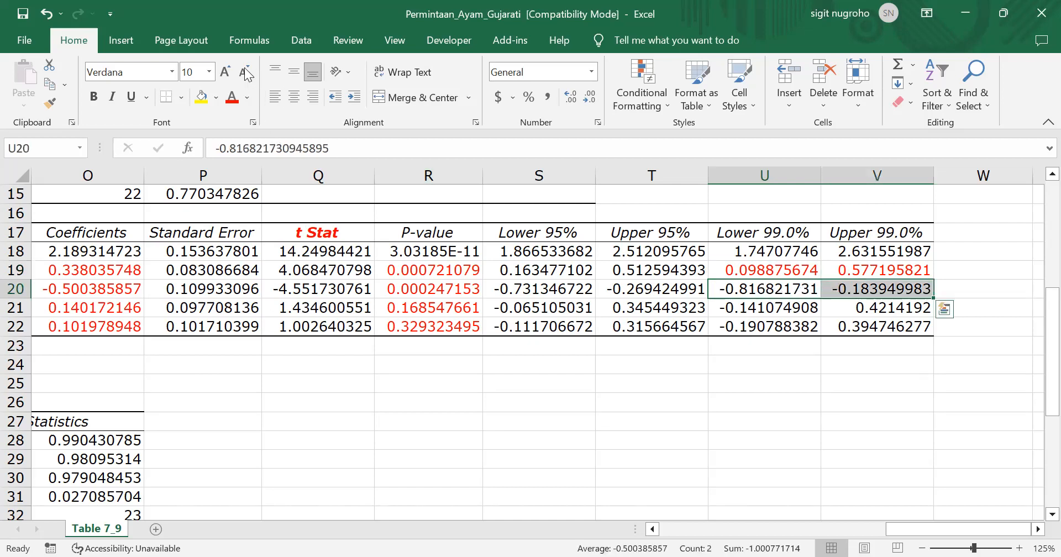
click(231, 97)
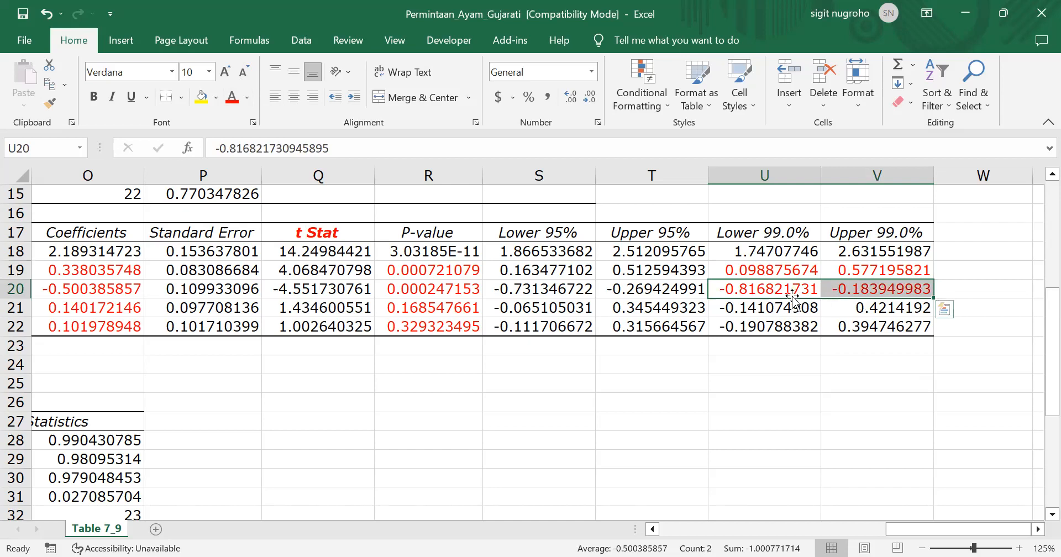
key(shift+Left)
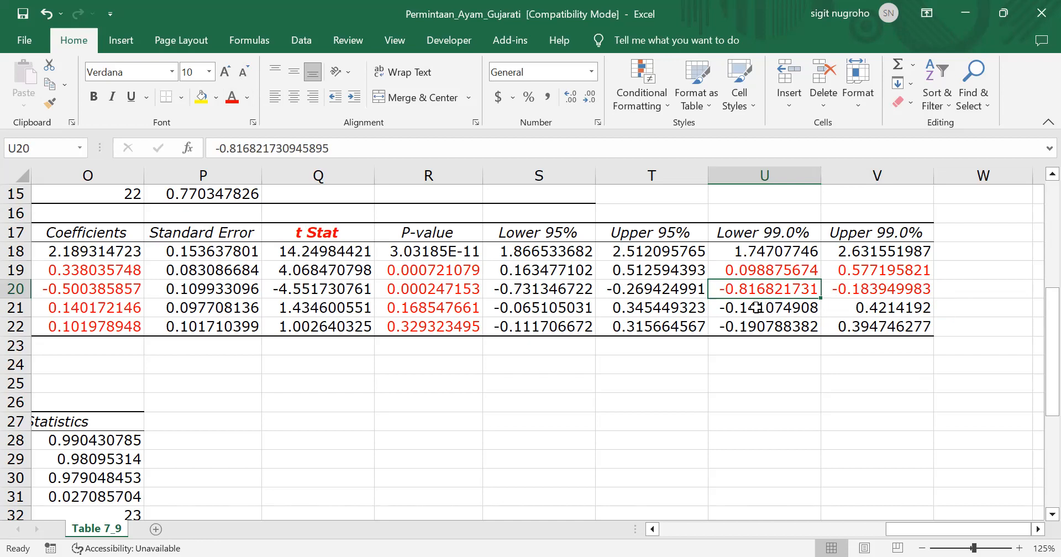
Review the ln_RRPP_t row from its coefficient across and colour its 99% lower and upper confidence limits red
click(77, 308)
key(Left)
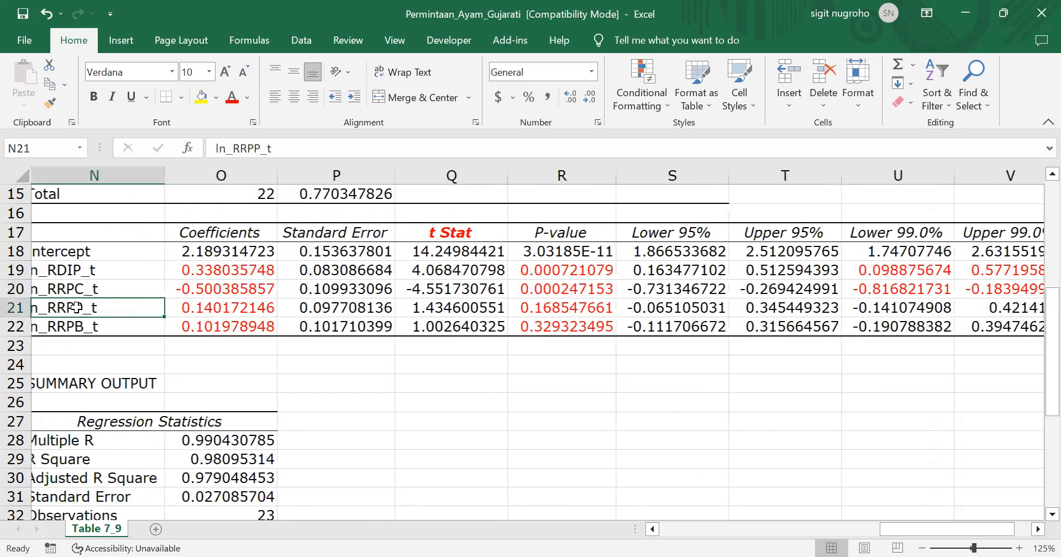
key(Left)
key(Right)
key(Right)
key(Right)
key(Left)
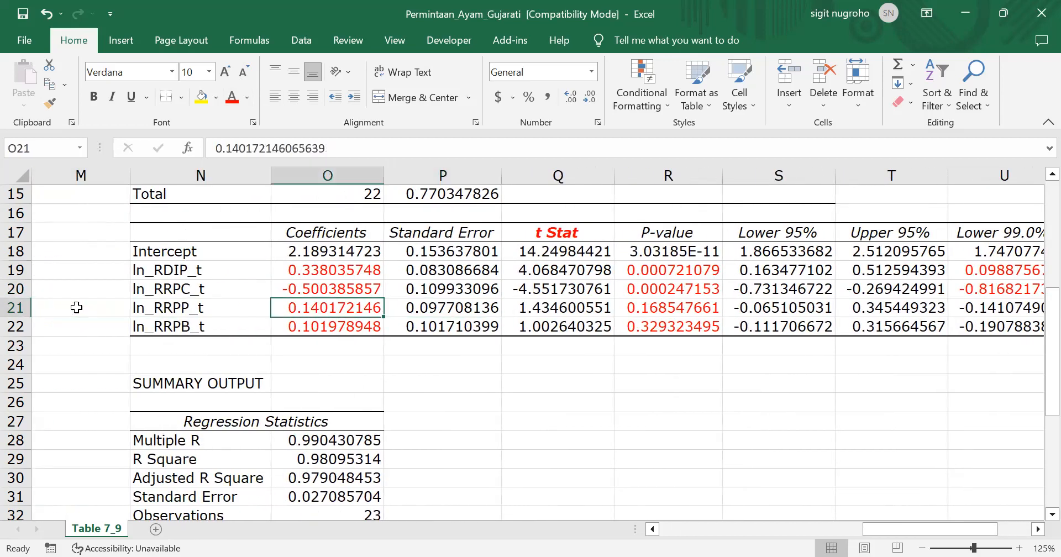
key(Right)
key(Right)
key(Right)
key(Right)
key(Right)
key(Right)
key(Right)
key(Right)
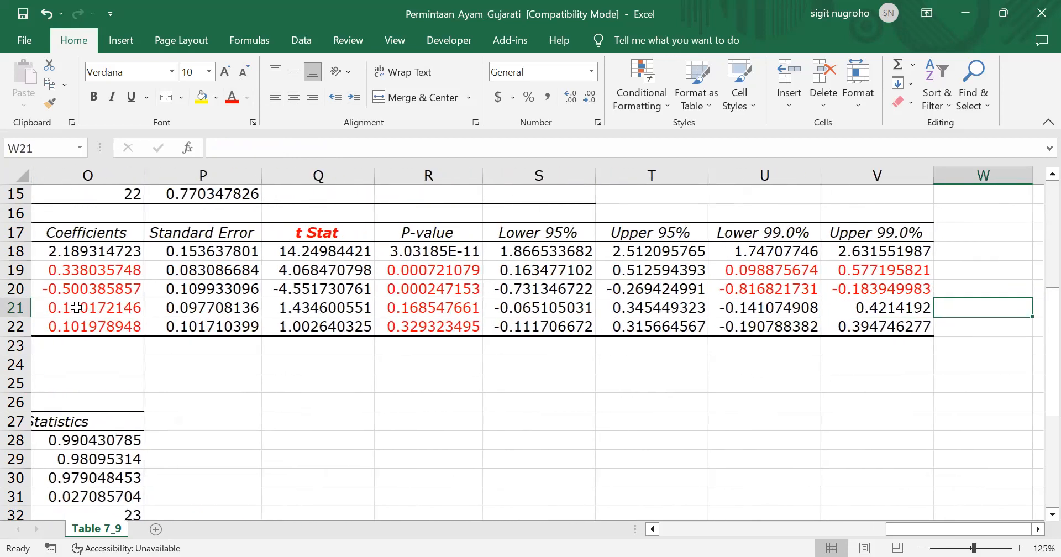
key(Left)
key(Left)
key(shift+Right)
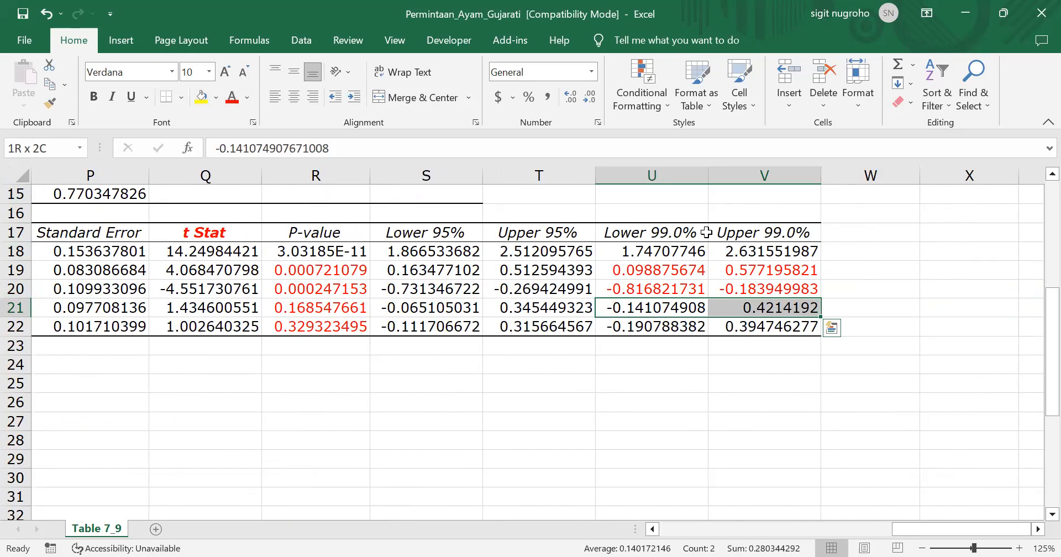
click(231, 98)
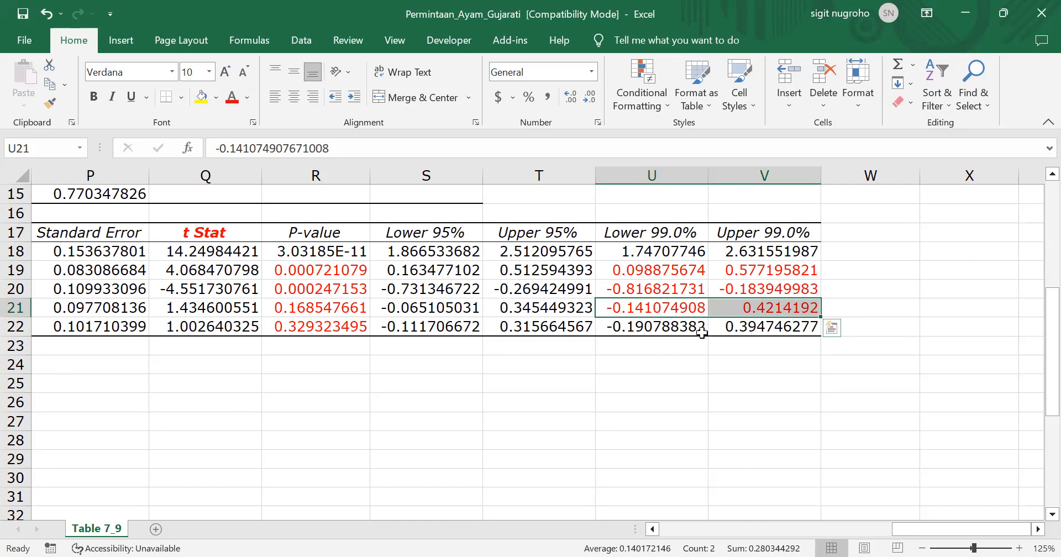
Colour the 99% lower and upper confidence limits of ln_RRPB_t red and deselect them
drag(652, 329, 723, 329)
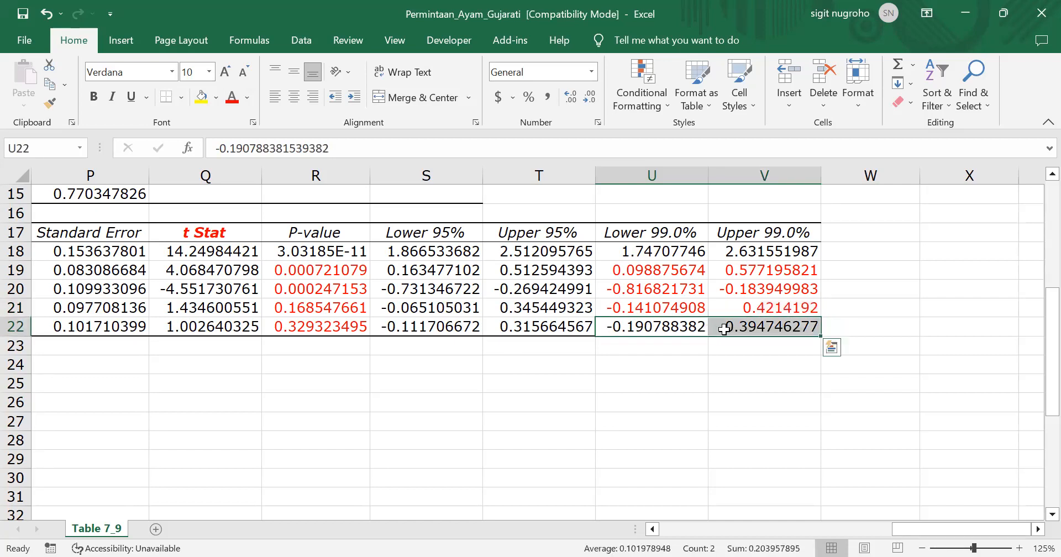
click(233, 105)
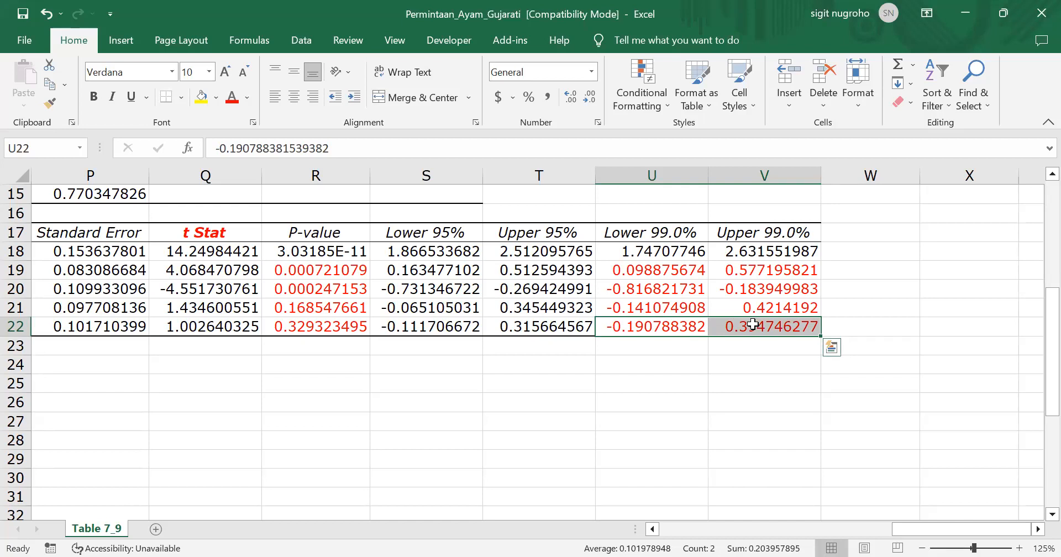
scroll(582, 364, left, 3)
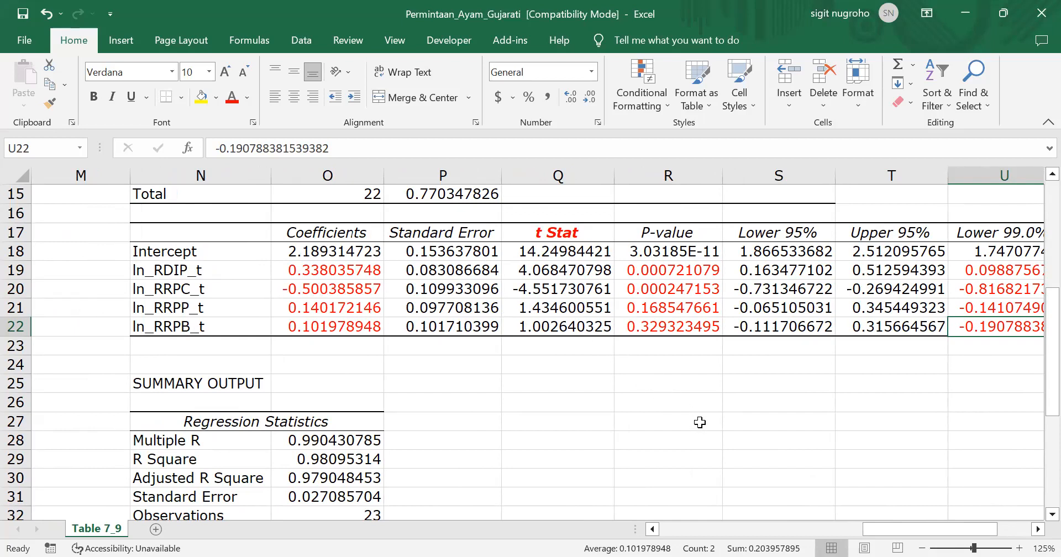
click(673, 361)
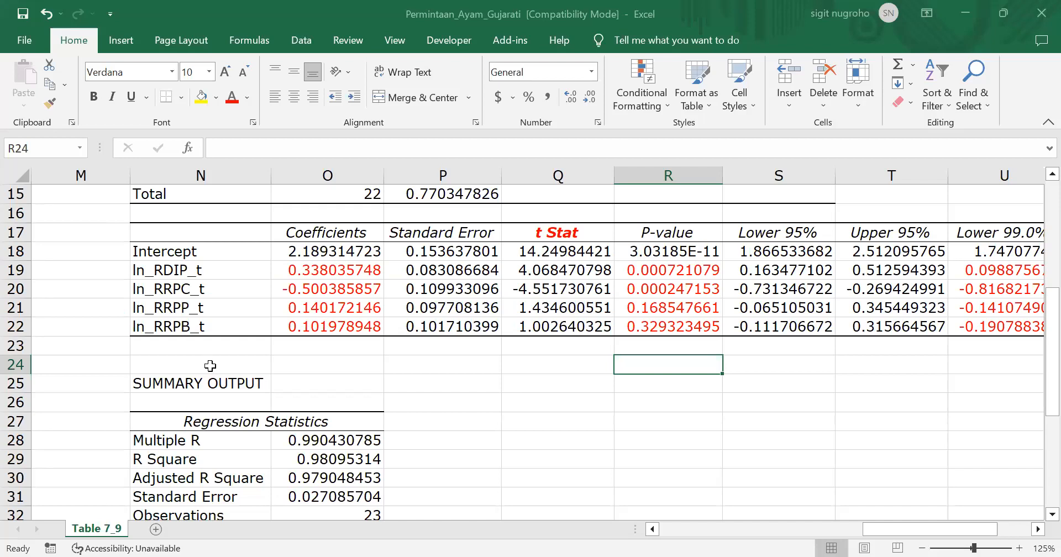
Return to the start of the worksheet to view the original data columns beside the log-transformed variables
click(193, 352)
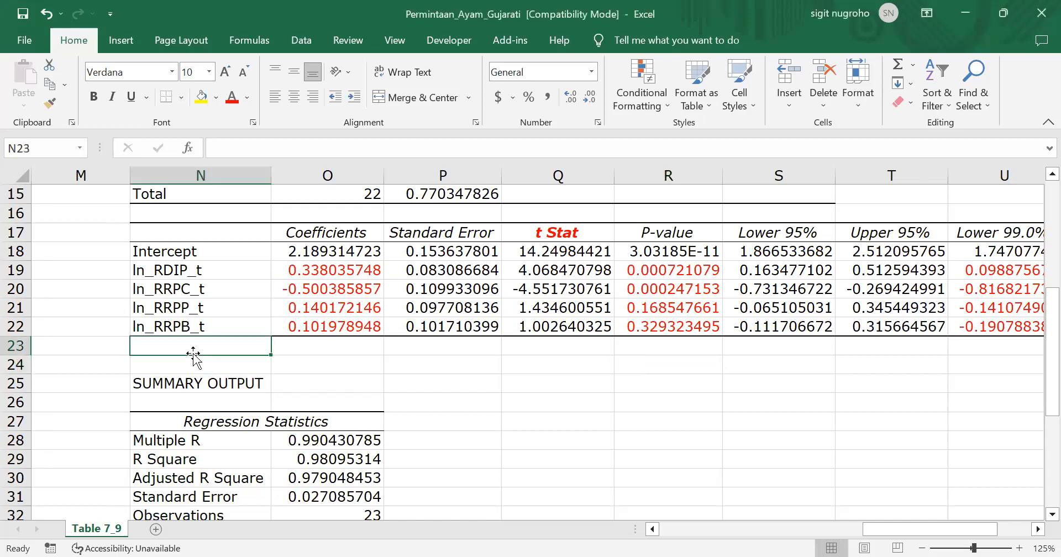
key(Left)
key(Home)
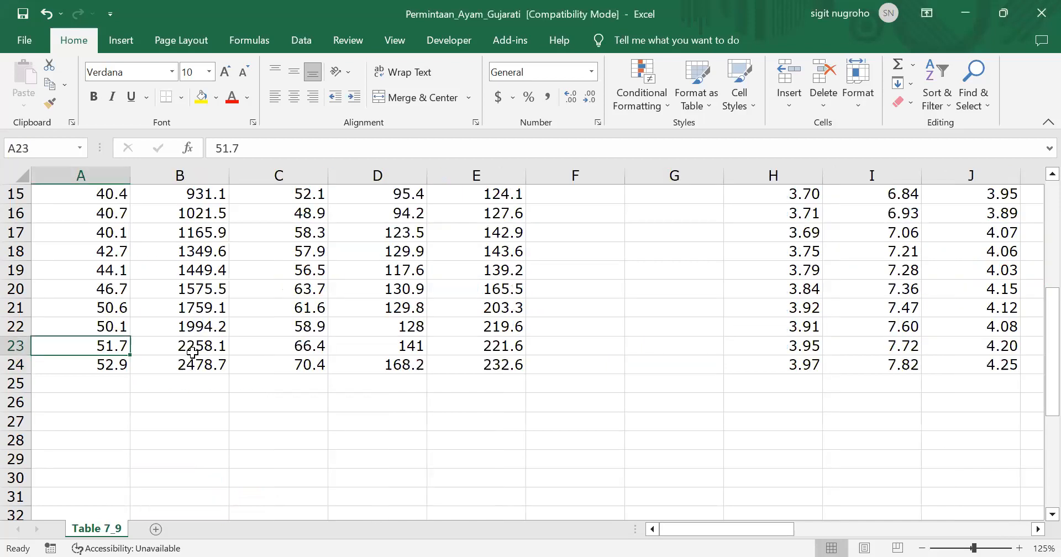
key(ctrl+Home)
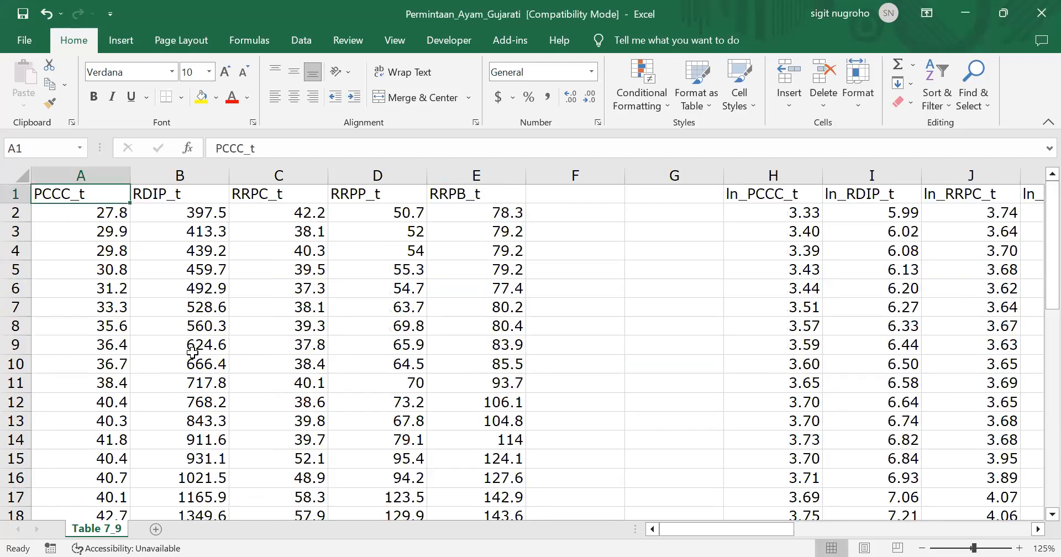
click(594, 274)
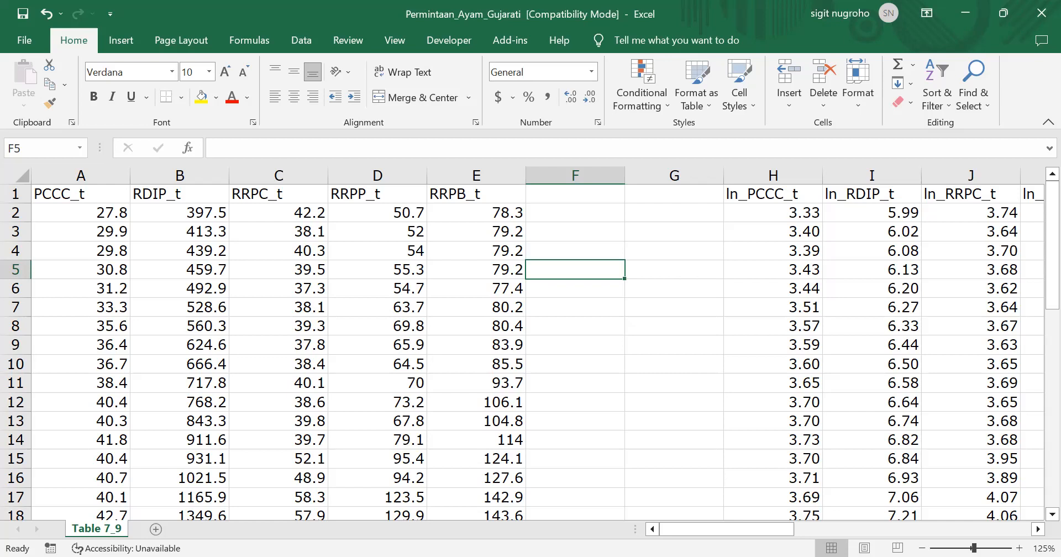
Switch to EViews and close the untitled CRP_T equation, deleting it from the workfile
key(alt+Tab)
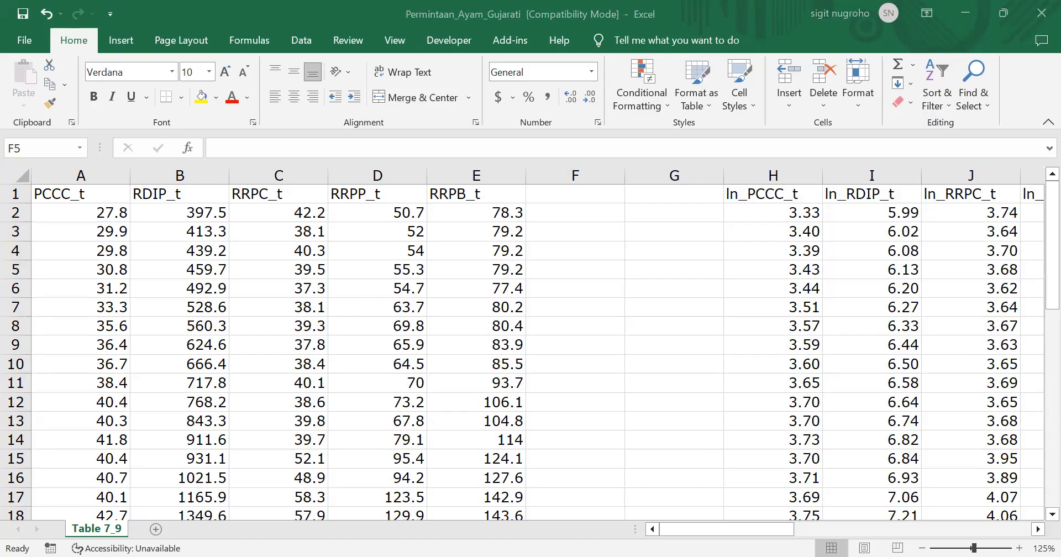
key(alt+Tab)
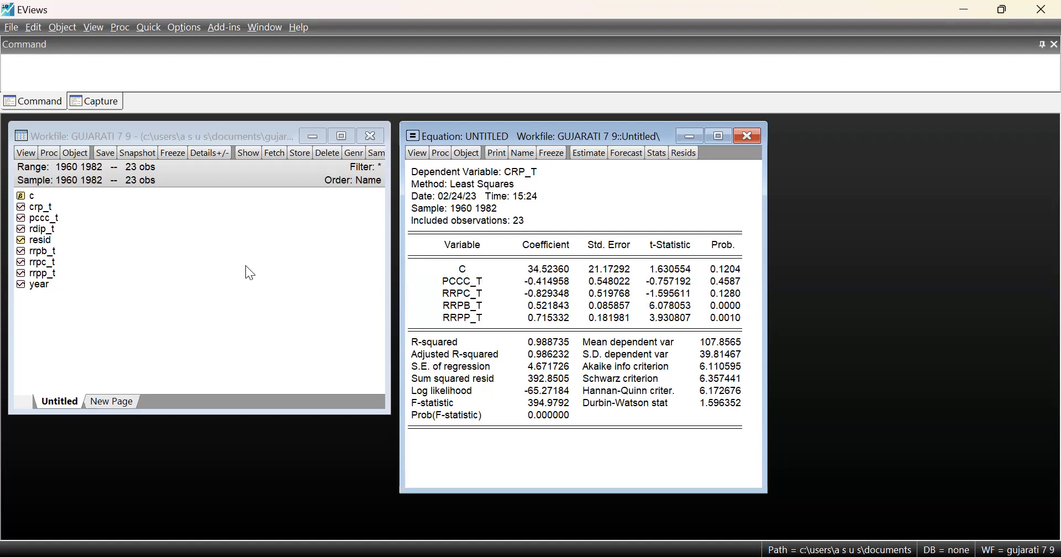
click(749, 137)
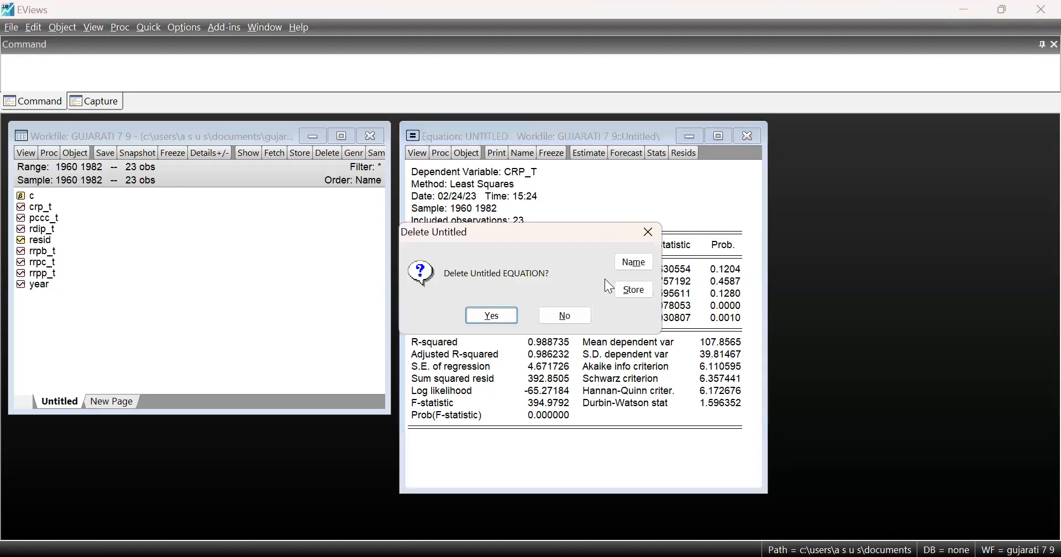
click(491, 317)
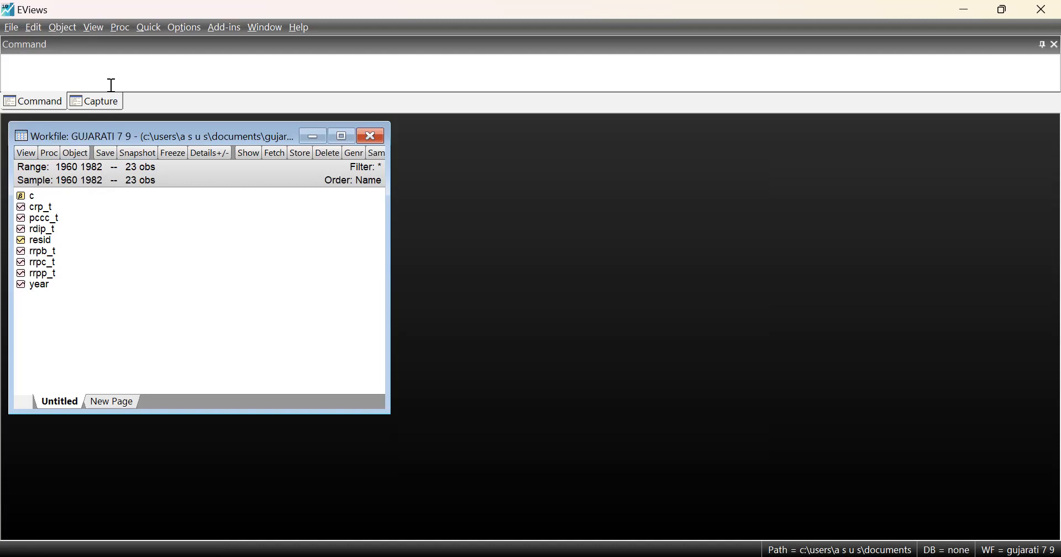
Start a new equation estimation with pccc_t as the dependent variable
click(149, 29)
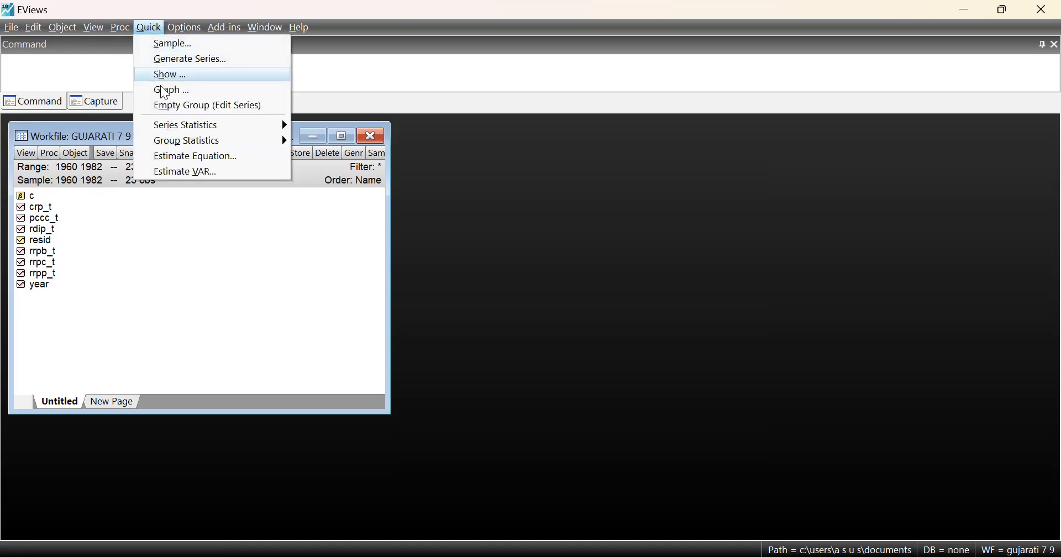
click(166, 157)
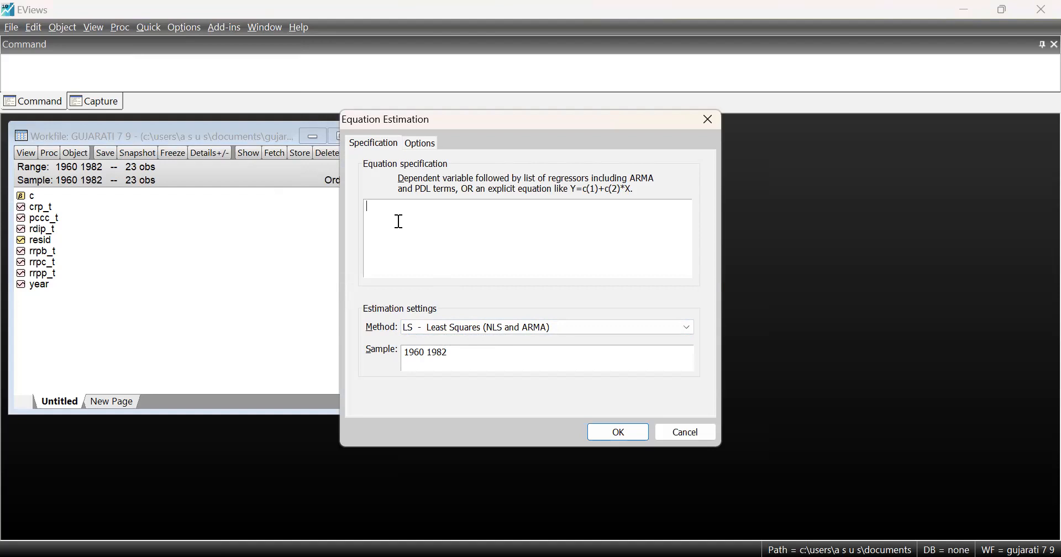
text(pcc)
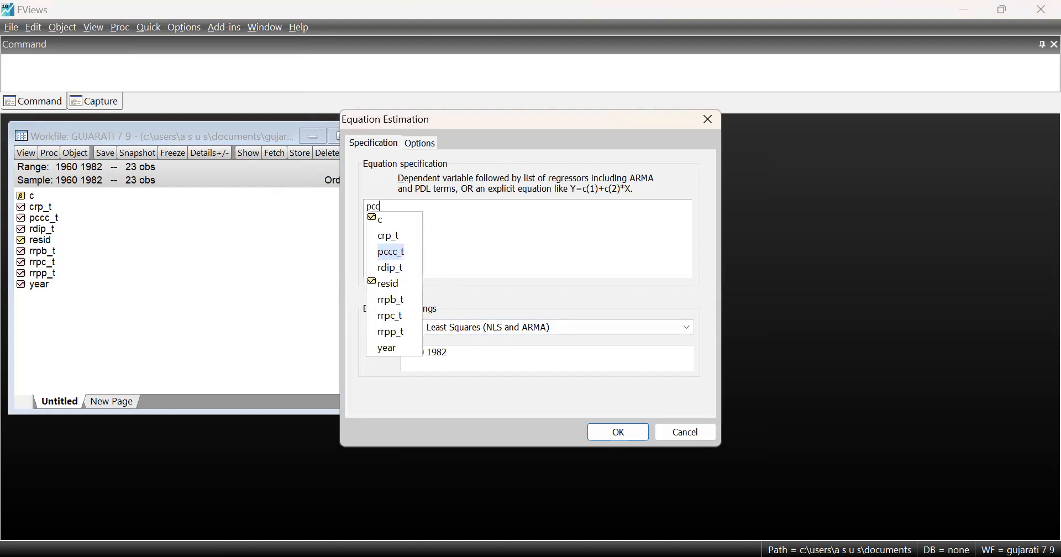
text(c_t)
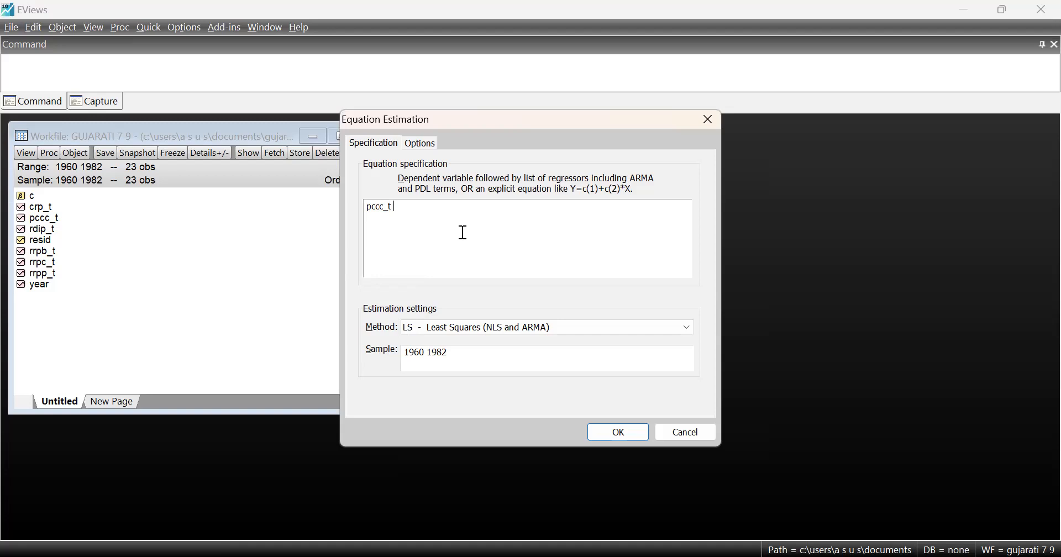
Complete the equation specification with the constant c and the regressors rdip_t, rrpc_t, rrpp_t and rrpb_t
text(c rdip_t rrpc_t)
text(rrp)
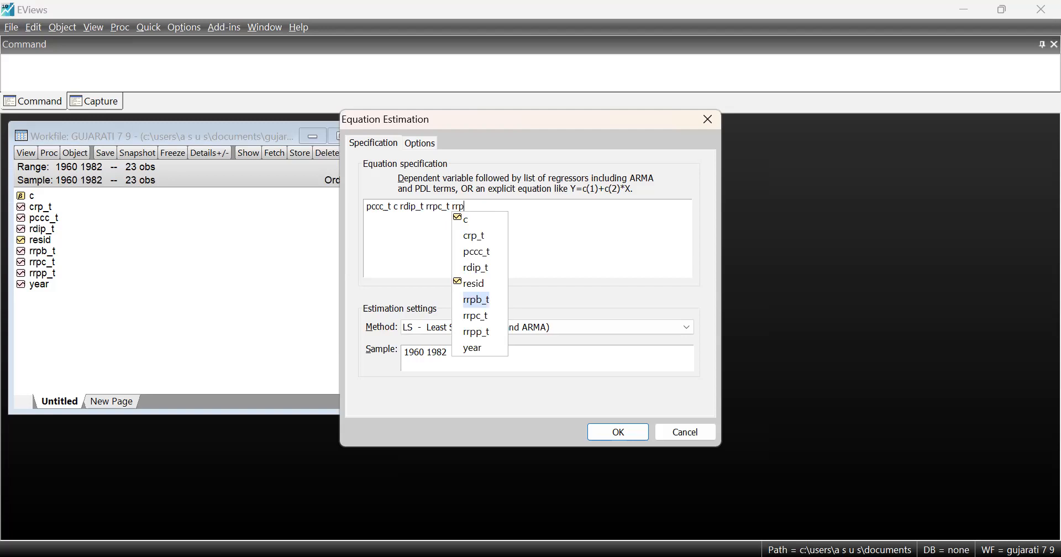
text(p_t )
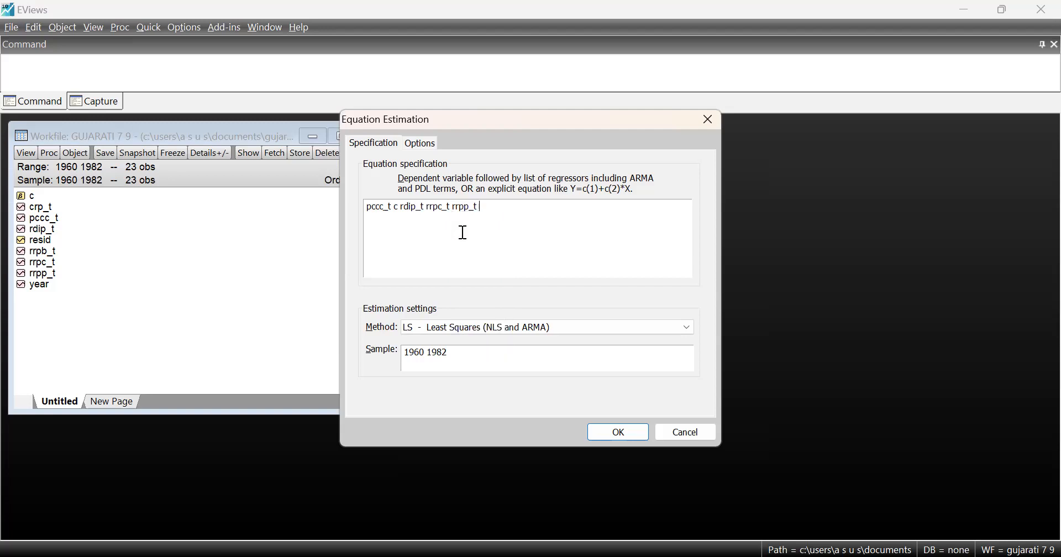
text(rrpb)
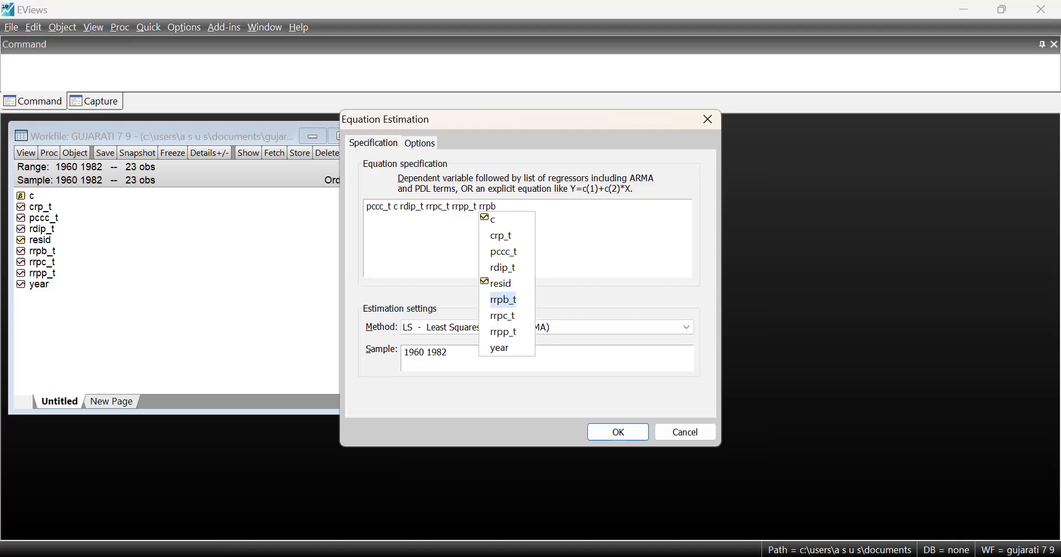
text(_t)
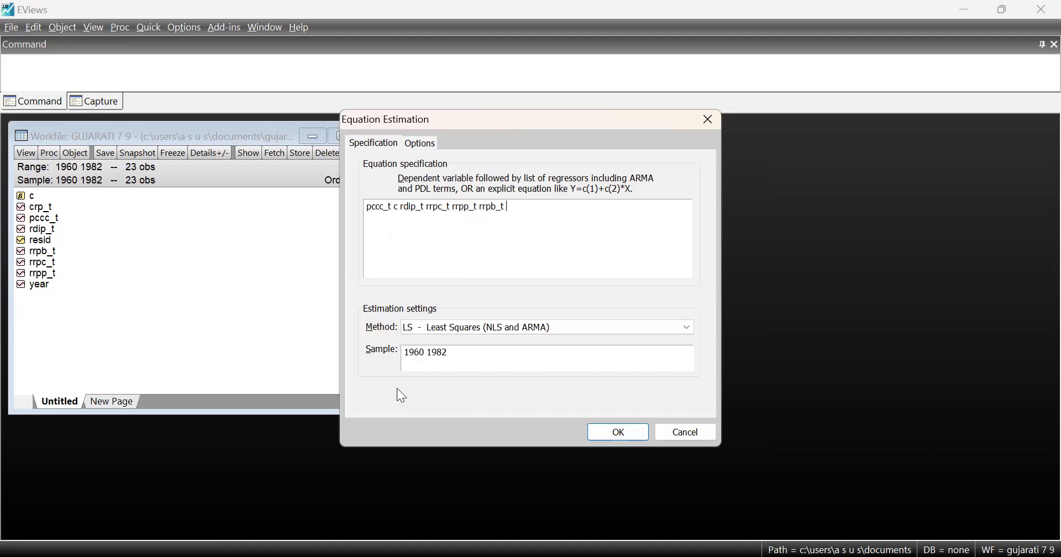
Estimate the pccc_t equation by least squares and place its output window beside the workfile window
click(615, 434)
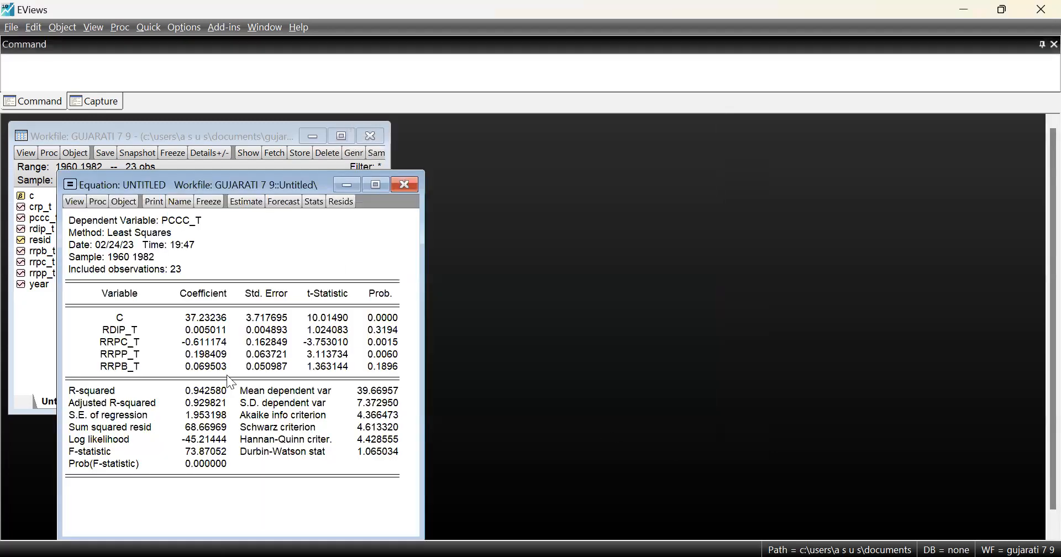
drag(220, 178, 569, 134)
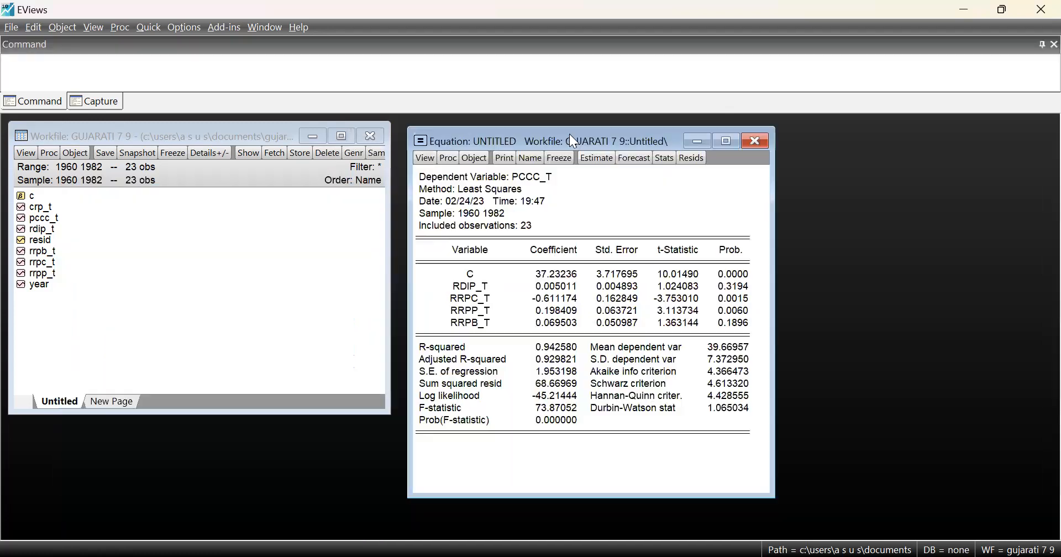
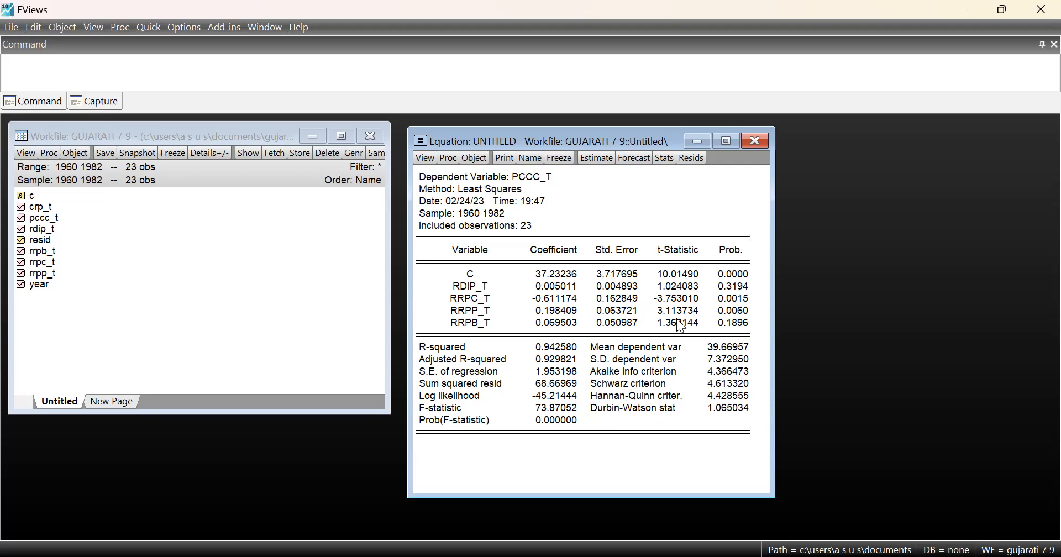
Close the untitled PCCC_T equation, deleting it from the workfile, and start a new equation estimation
click(758, 139)
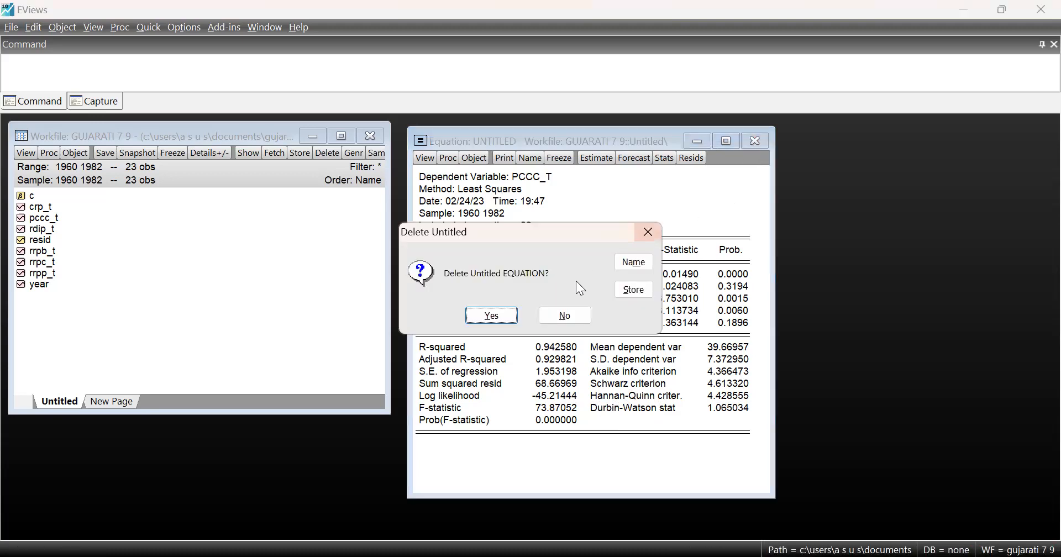
click(492, 318)
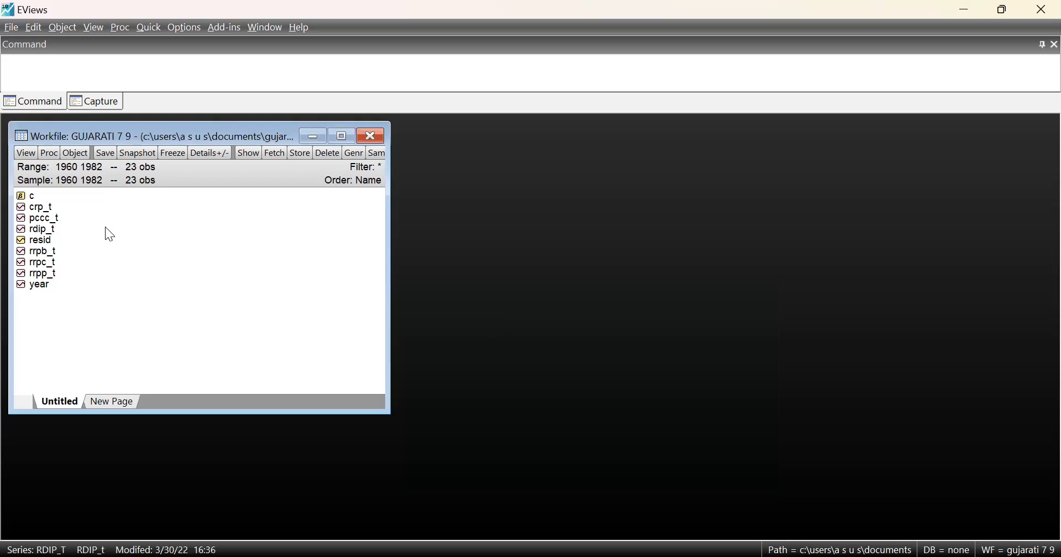
click(140, 27)
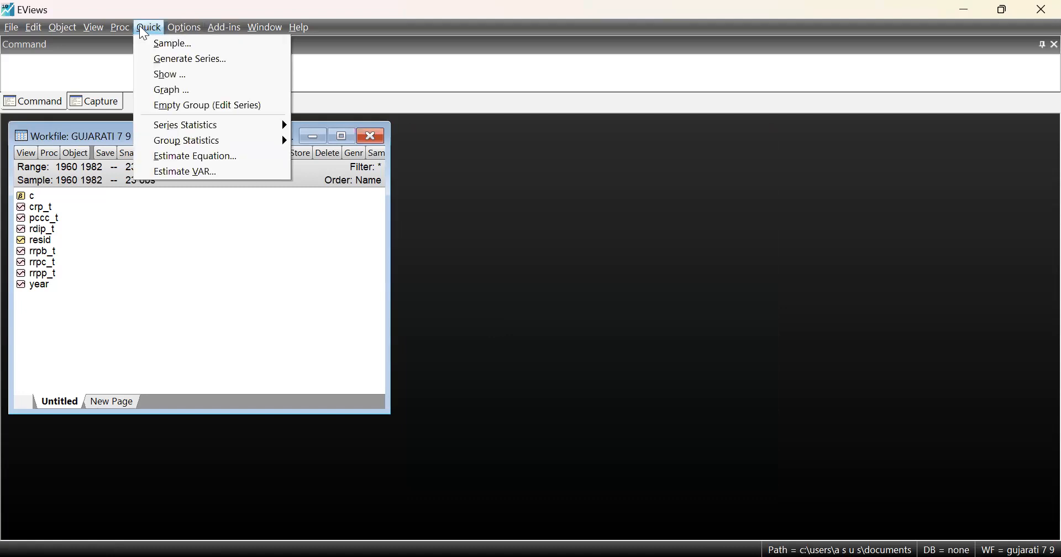
click(221, 156)
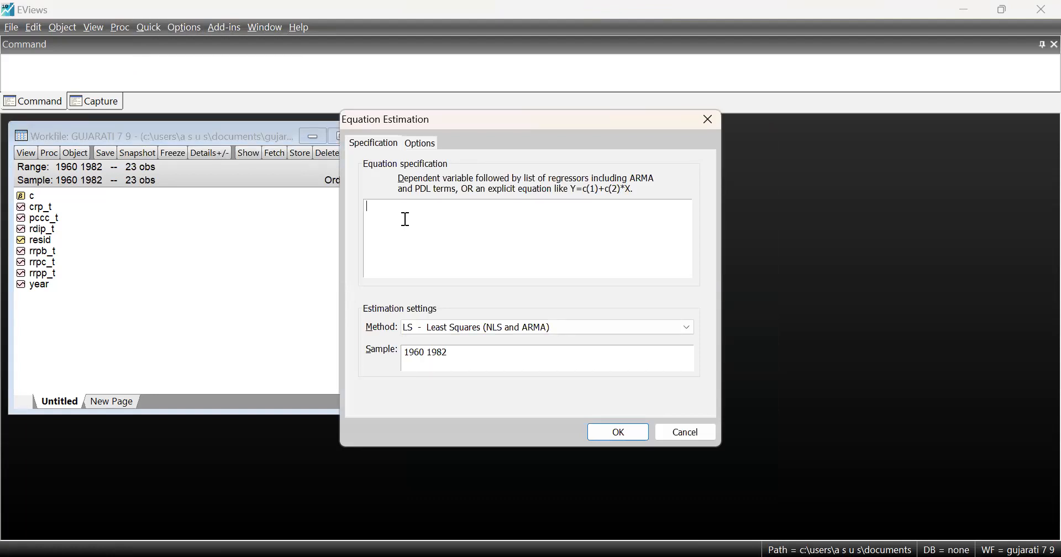
Specify log(pccc_t) as the dependent variable of the new equation, followed by the constant c
text(log(pccc)
key(Return)
text() c log(rdip)
Add the regressors log(rdip_t) and log(rrpc_t) to the equation specification
text(_y)
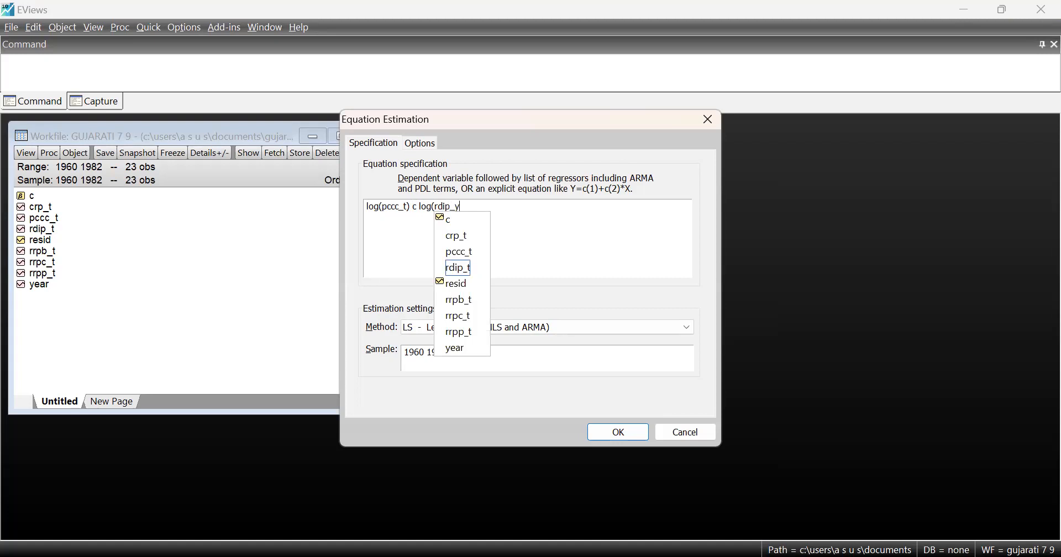
key(BackSpace)
text(t) log()
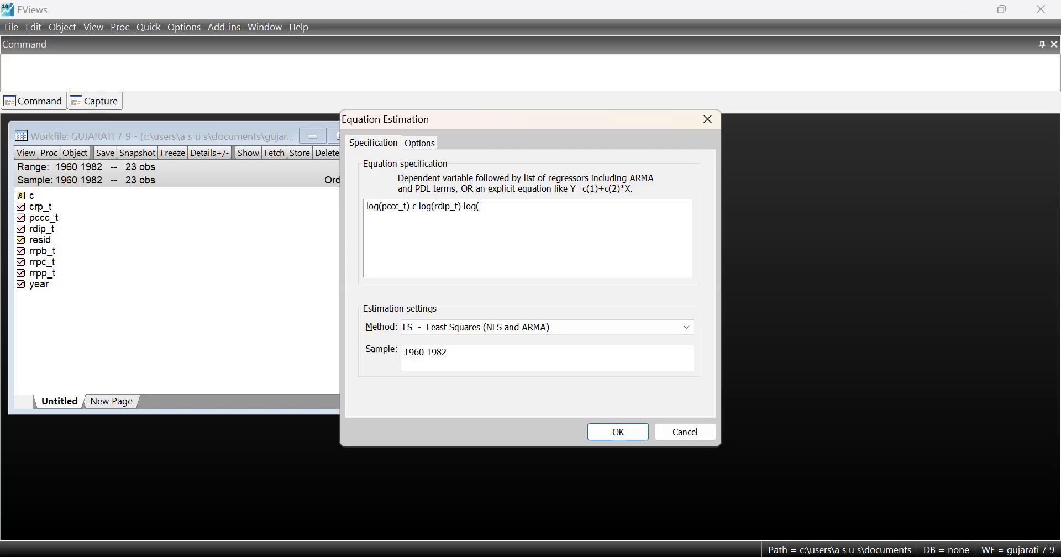
text(rrpc_t)
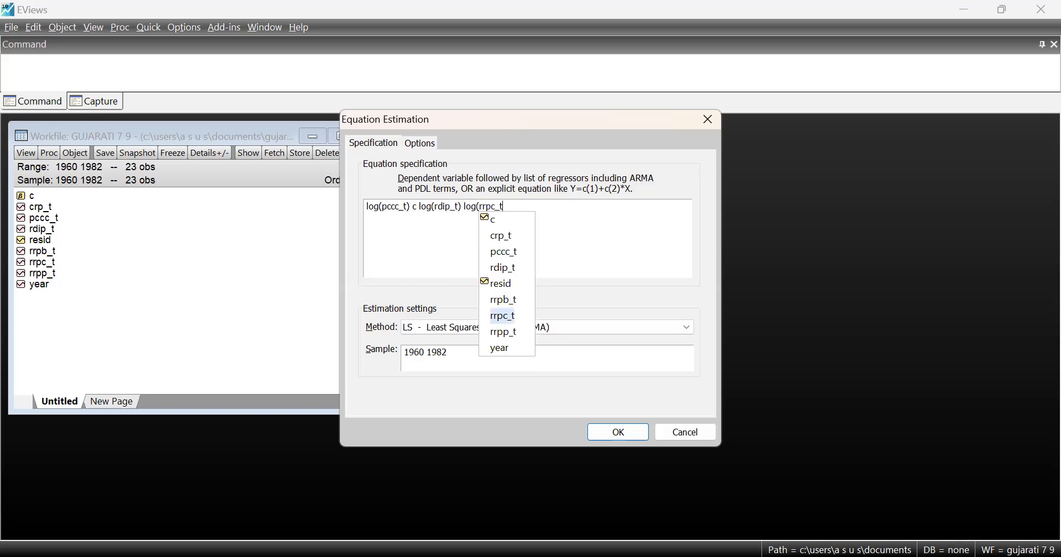
text())
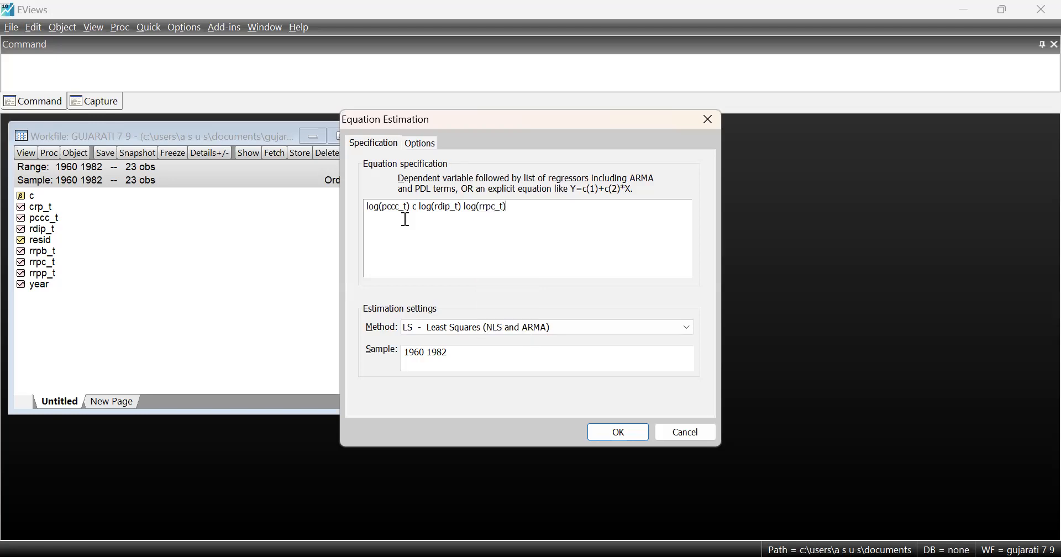
text( log(rrpp_t) log(rrpb_t))
Estimate the log(pccc_t) equation by least squares and place its output window beside the workfile window
click(623, 432)
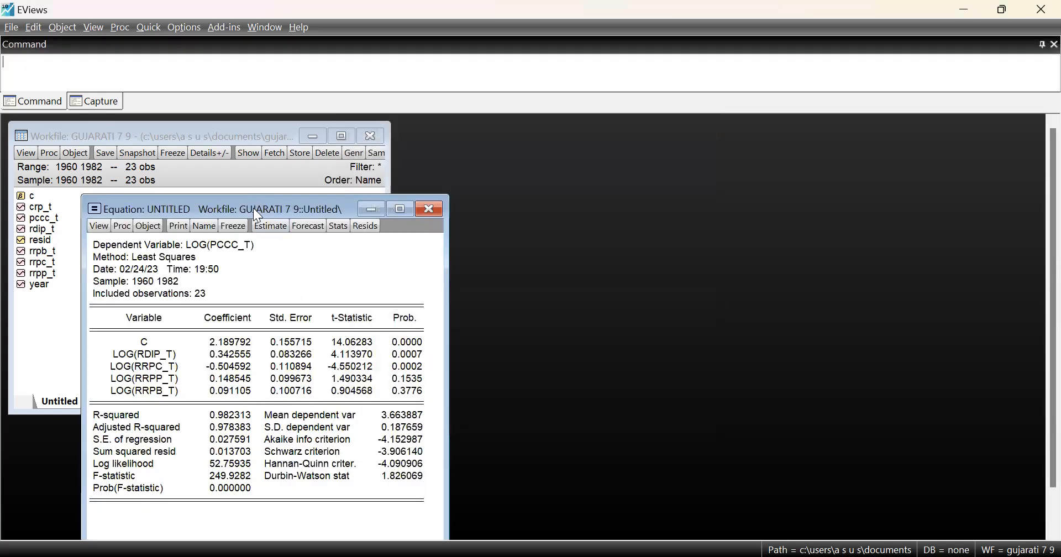
drag(253, 208, 269, 206)
drag(346, 207, 665, 133)
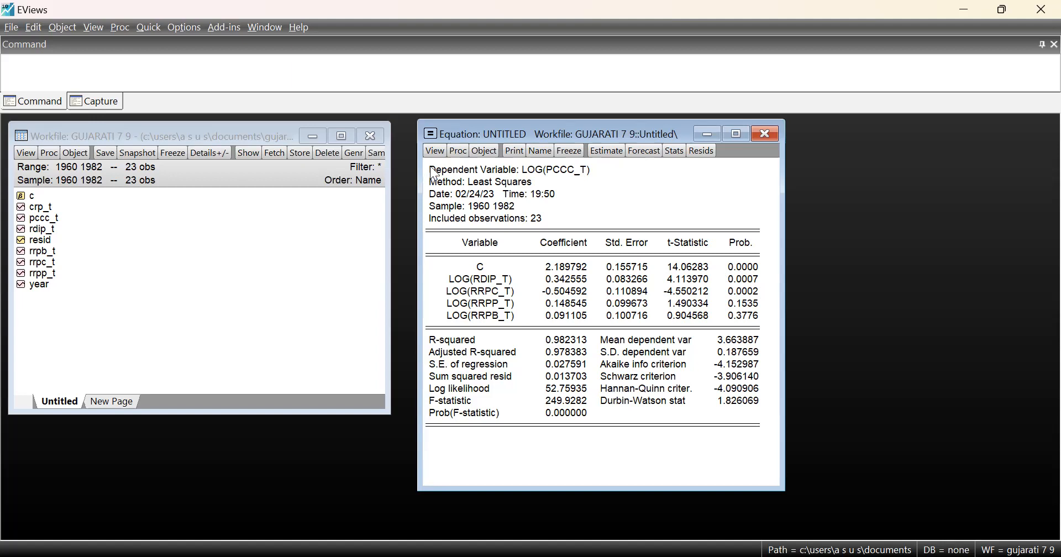
Display the variance inflation factors of the log(pccc_t) equation's coefficients
click(435, 152)
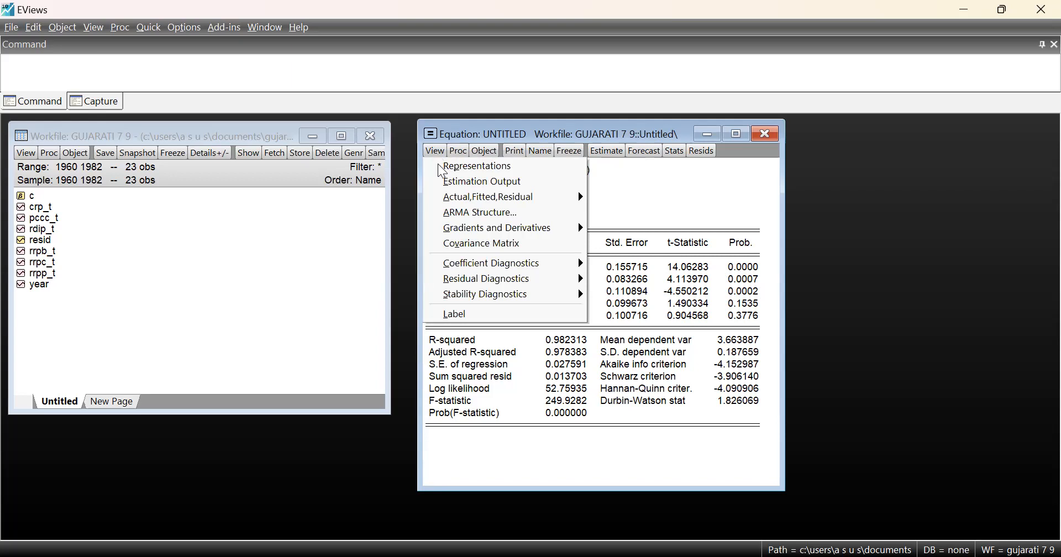
mouse_move(540, 295)
click(672, 205)
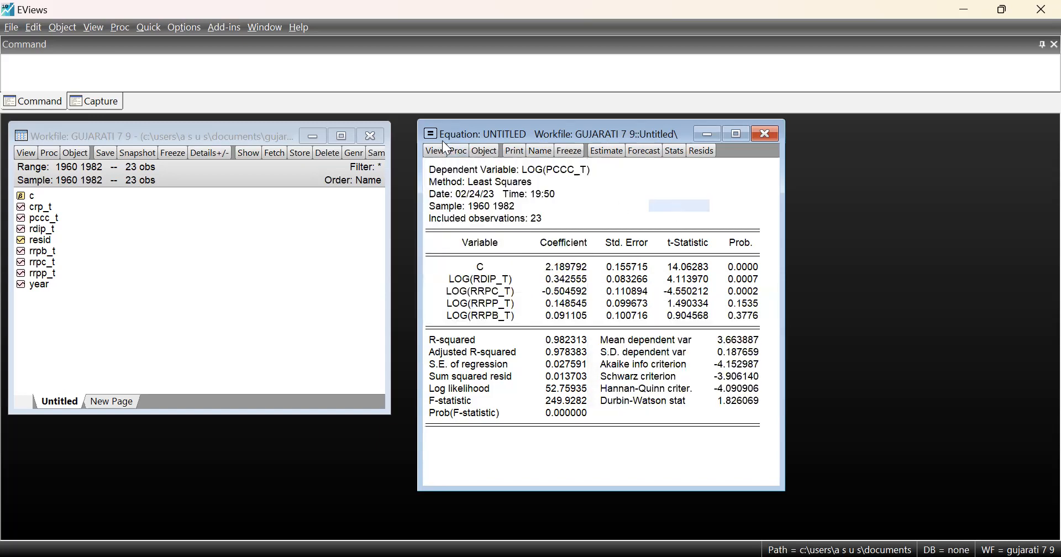
click(429, 150)
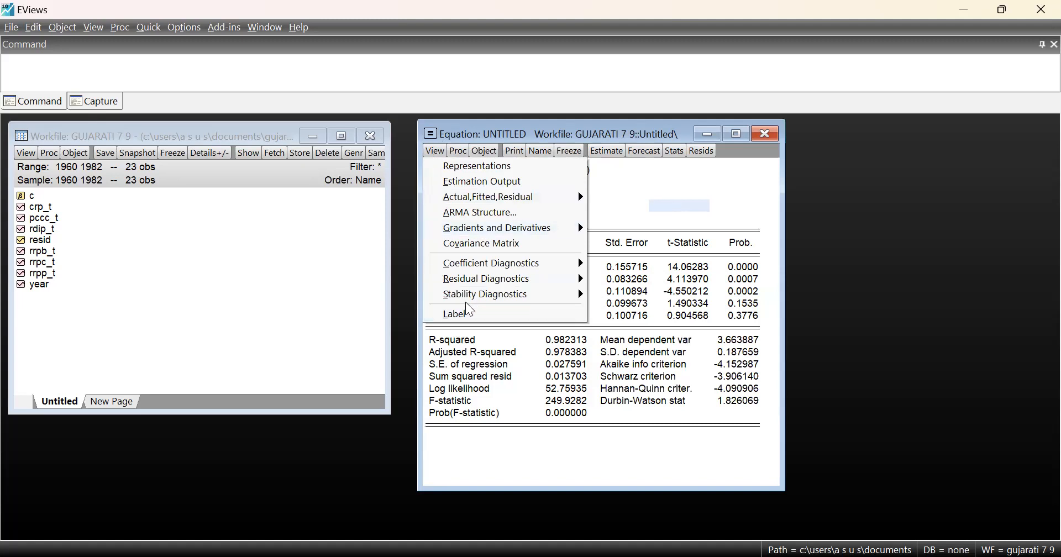
mouse_move(509, 269)
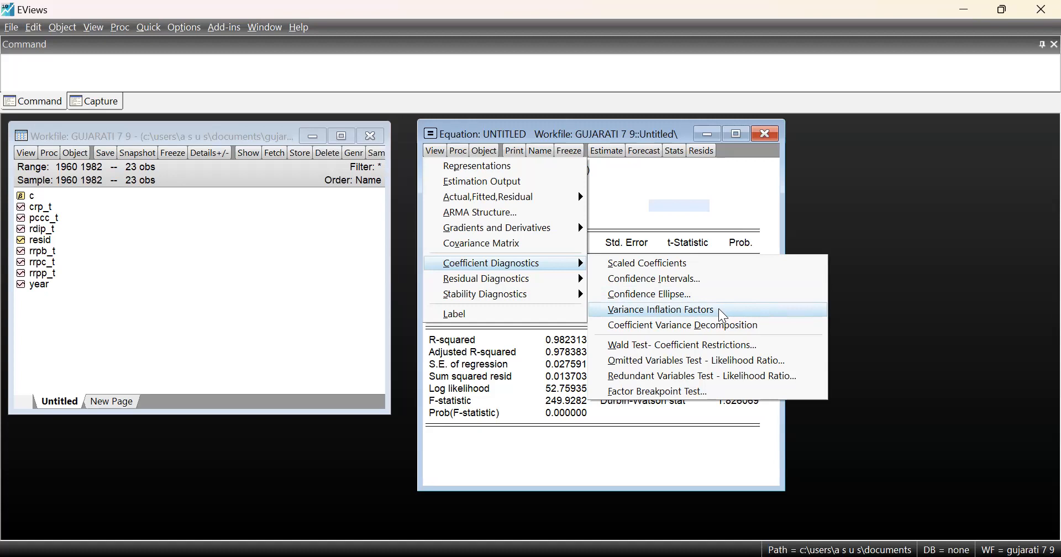
click(649, 316)
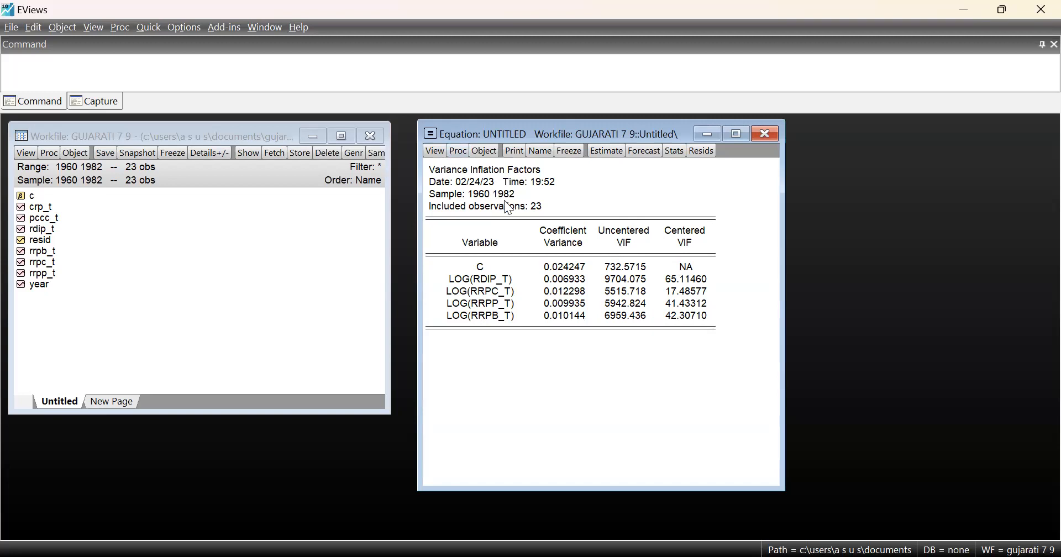
click(436, 152)
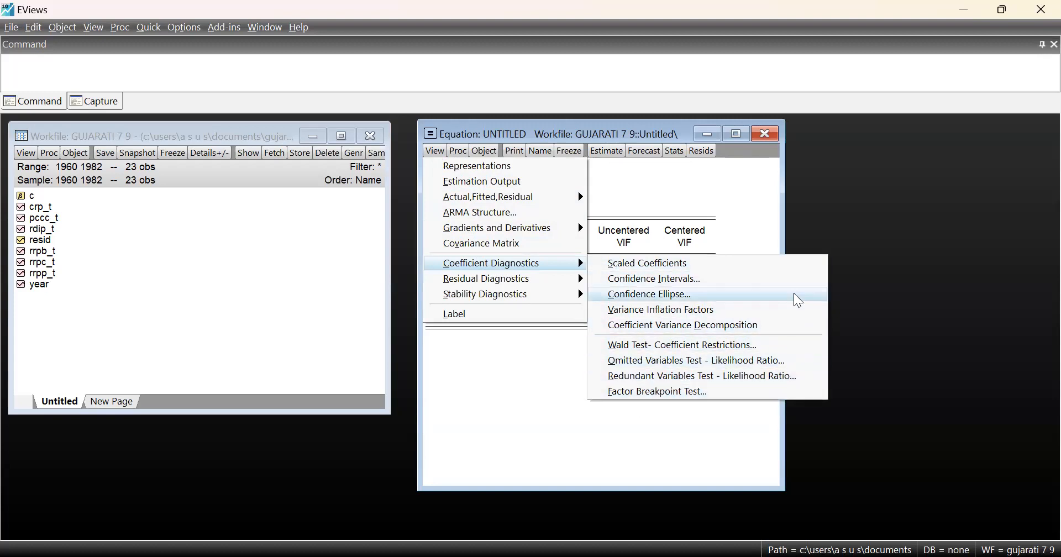
key(v)
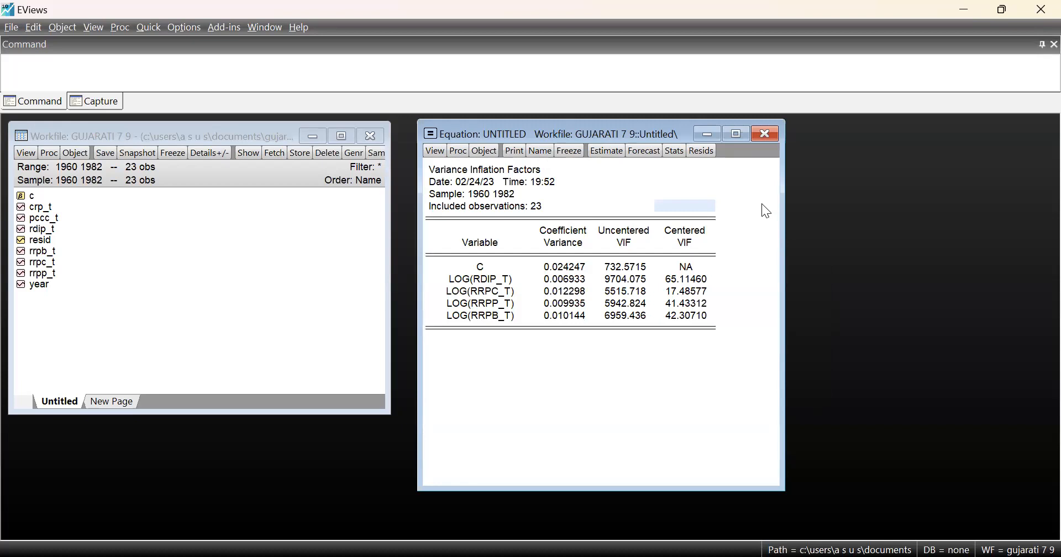
Close the untitled log(pccc_t) equation and delete it from the workfile
click(766, 135)
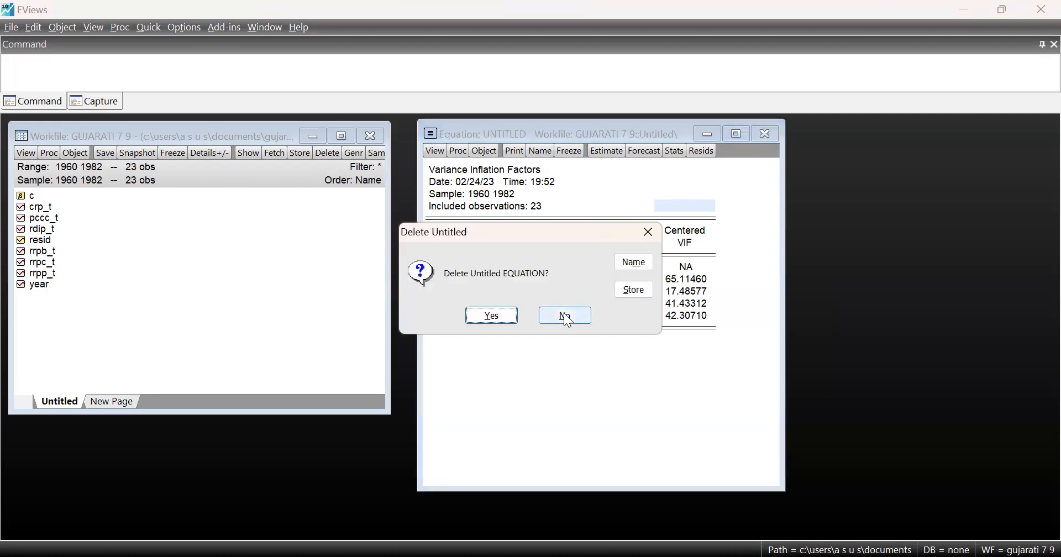
click(565, 316)
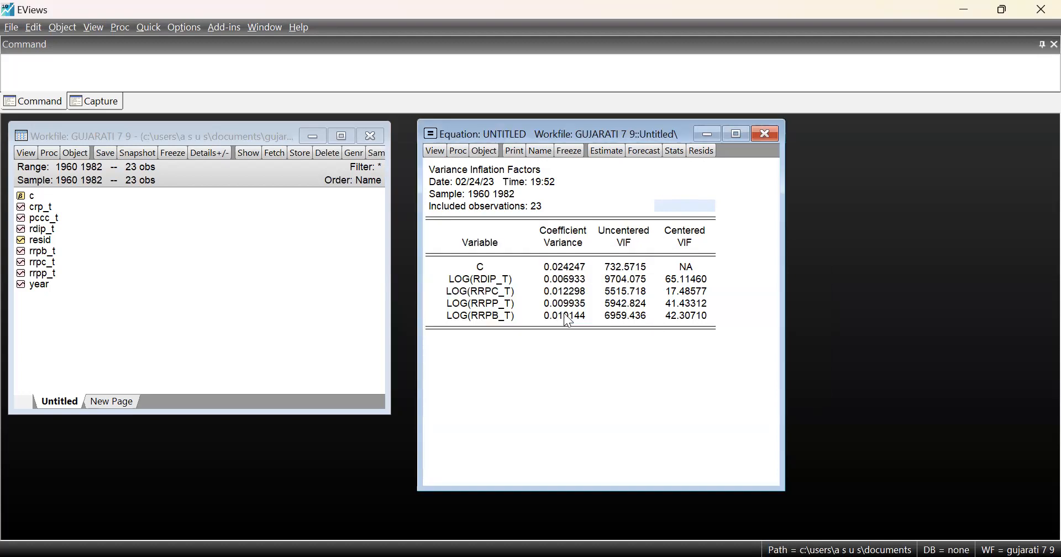
click(766, 135)
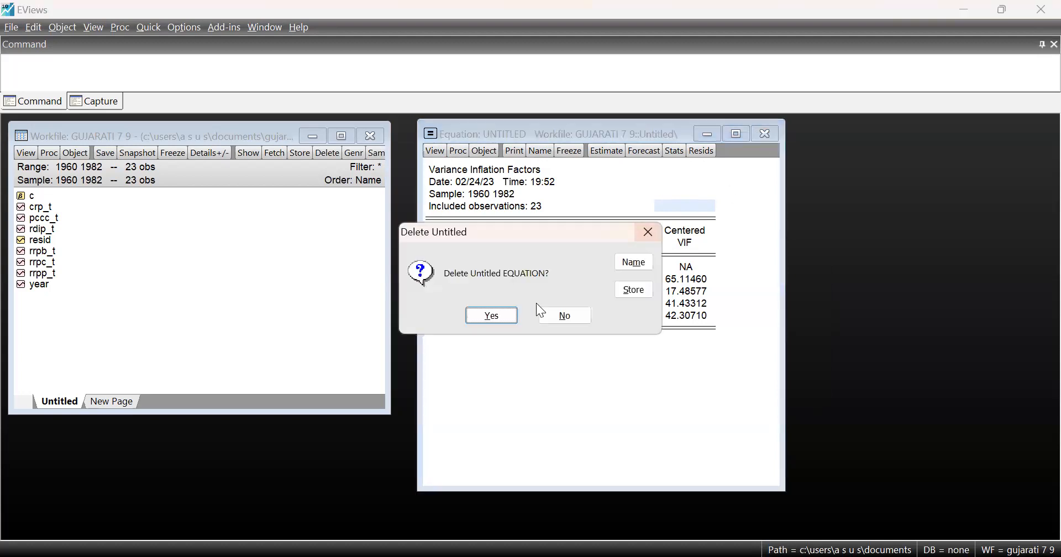
click(492, 316)
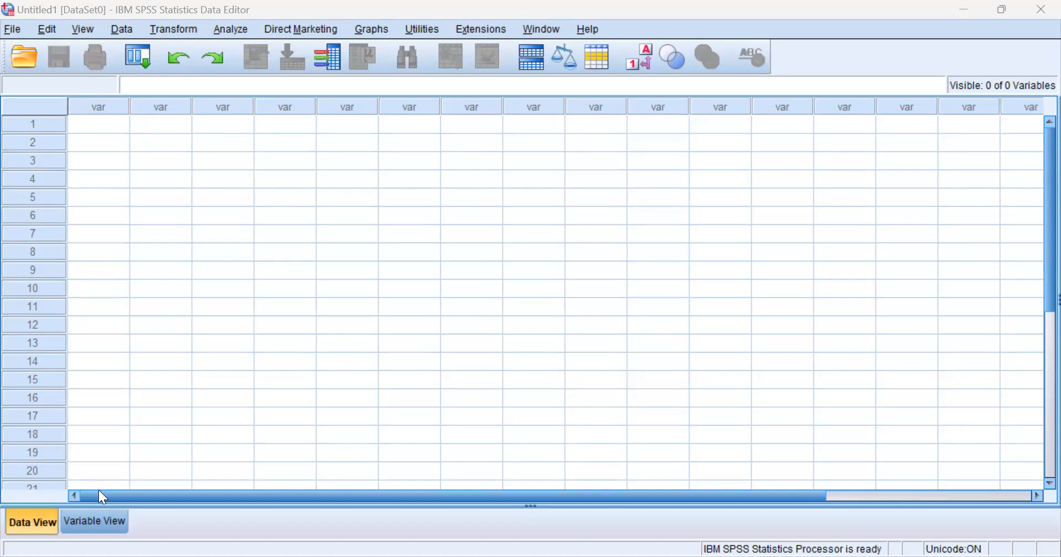
Switch to the variable definitions in SPSS Statistics and define the variable PCCC with the Scale measurement level
click(102, 522)
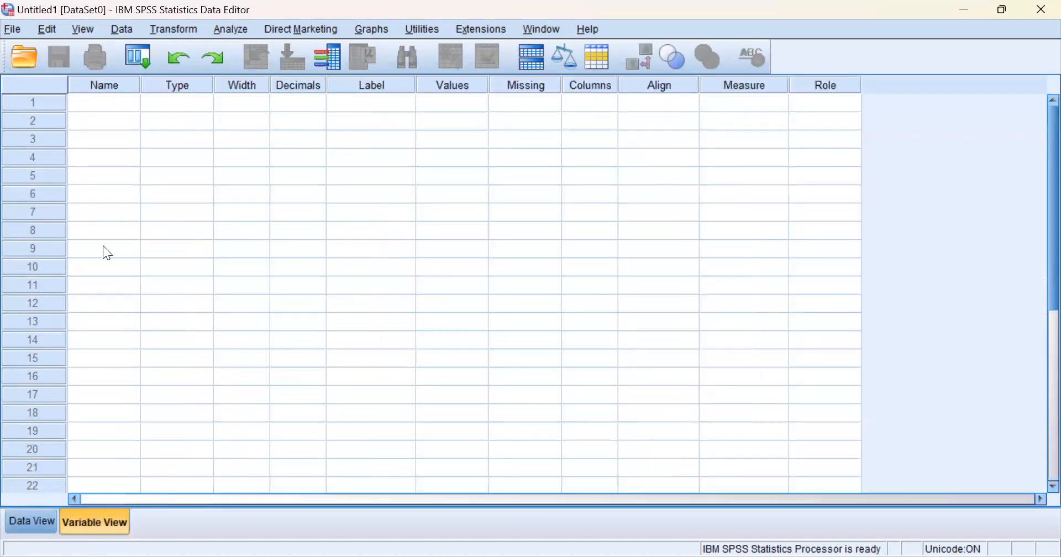
click(113, 99)
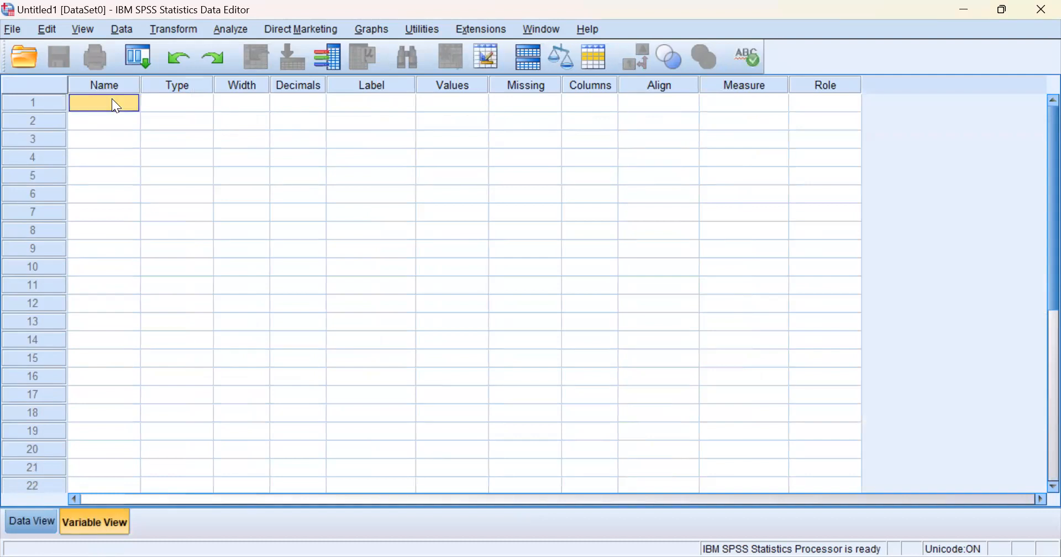
text(PCCC)
key(Return)
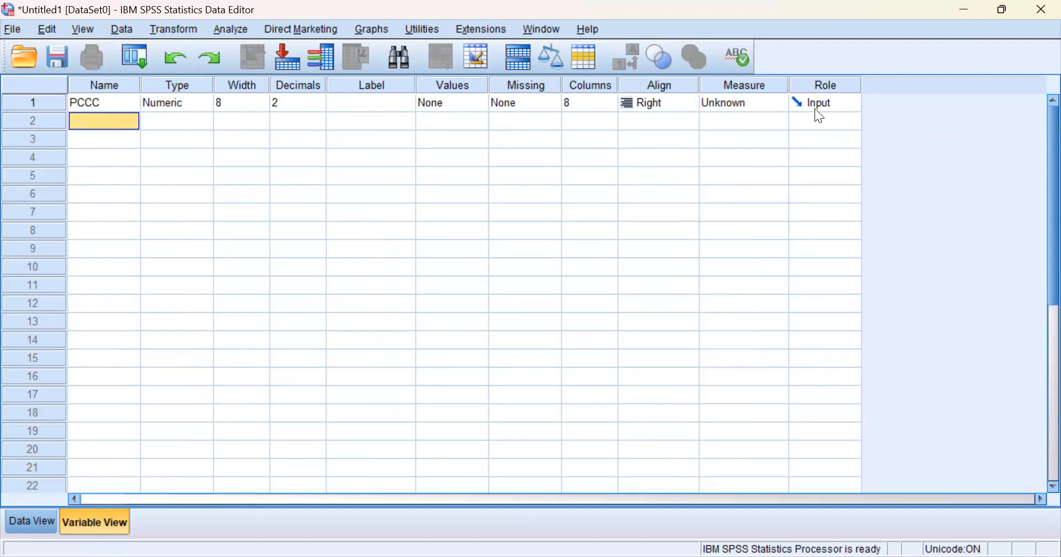
click(764, 102)
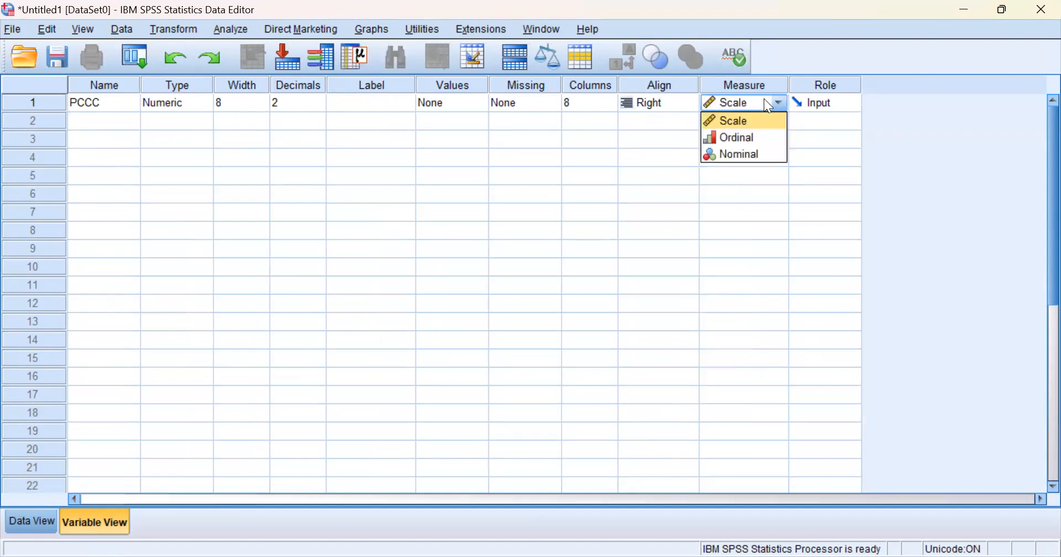
click(761, 118)
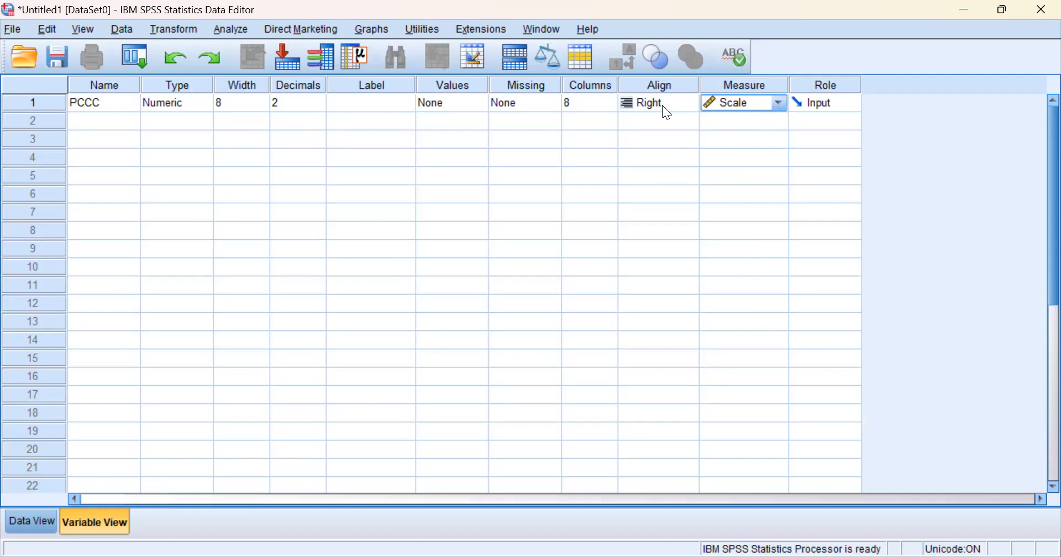
Add the variables RDIP and RRPC below PCCC in the variable list
click(109, 125)
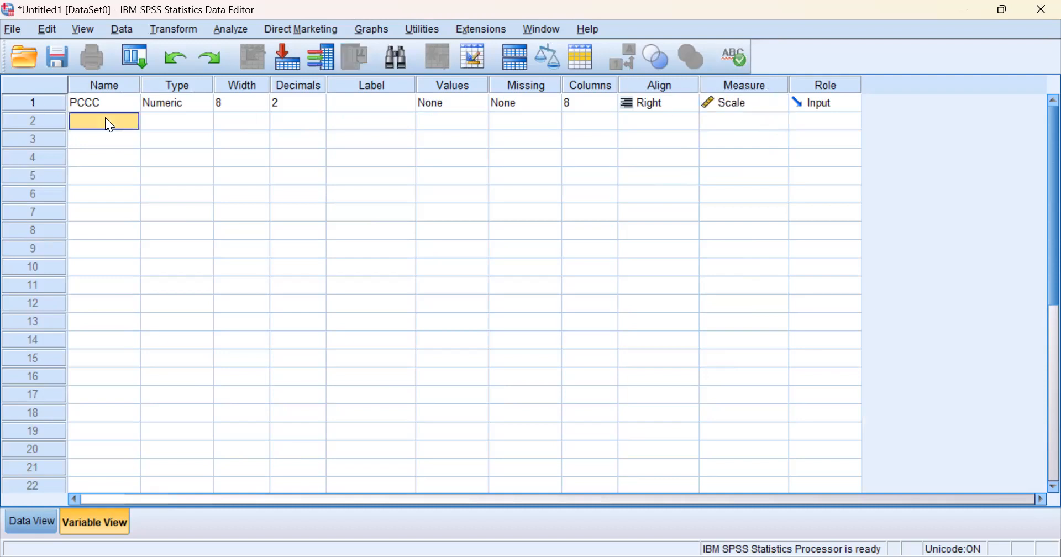
text(RDIP)
key(Return)
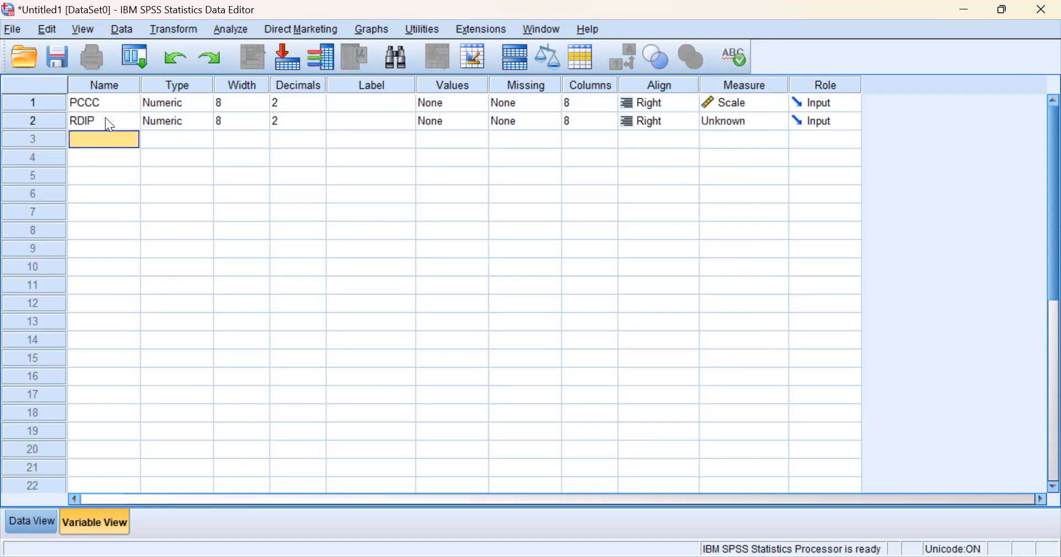
text(P)
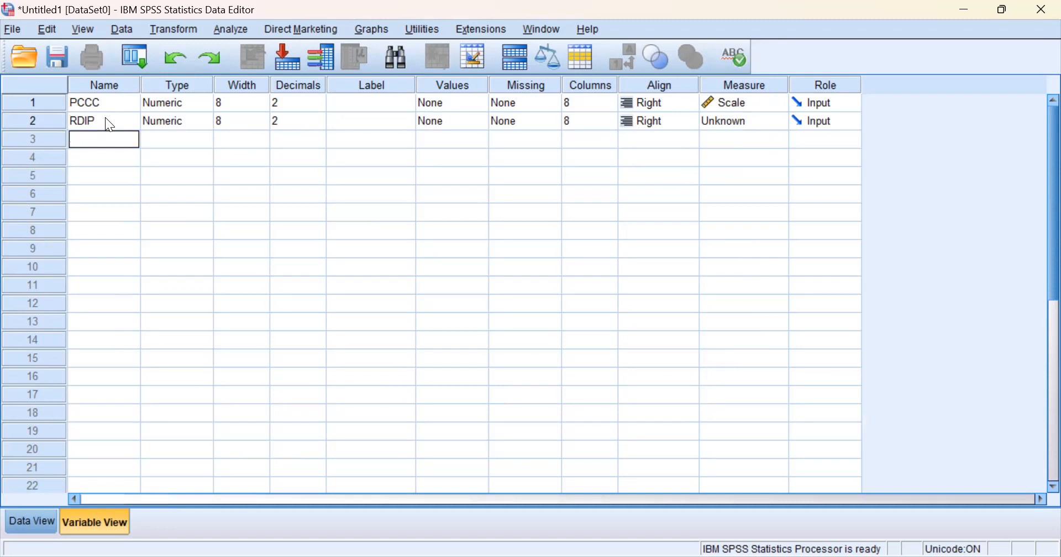
text(RPC)
key(Return)
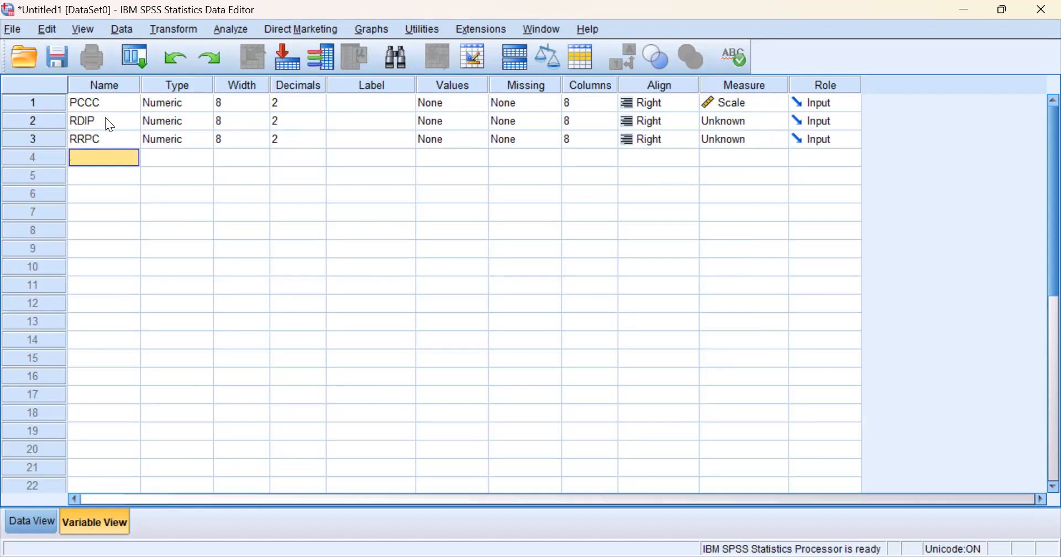
Add the variables RRPP and RRPB as the fourth and fifth variables
text(RRPP)
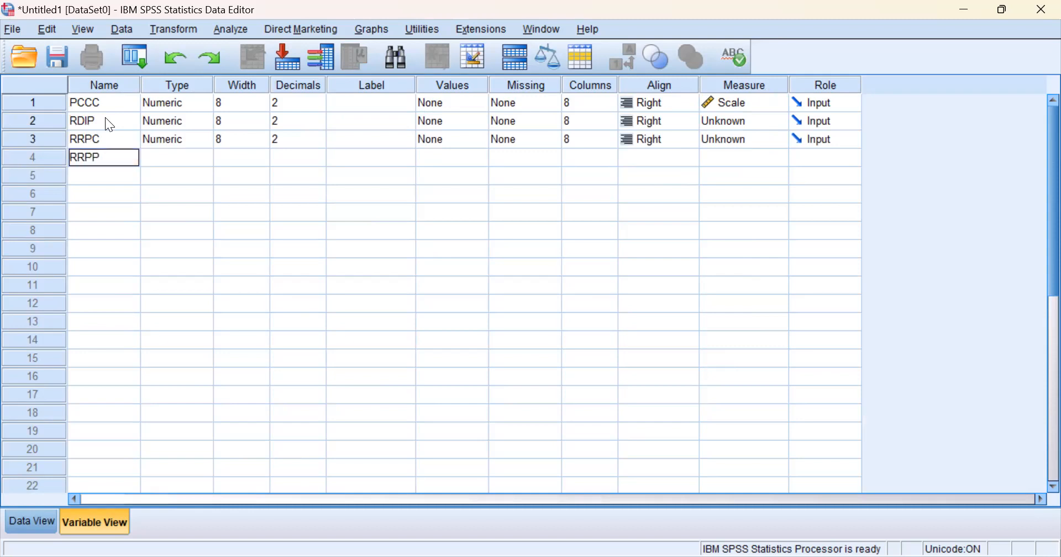
key(Return)
text(RRPB)
key(Return)
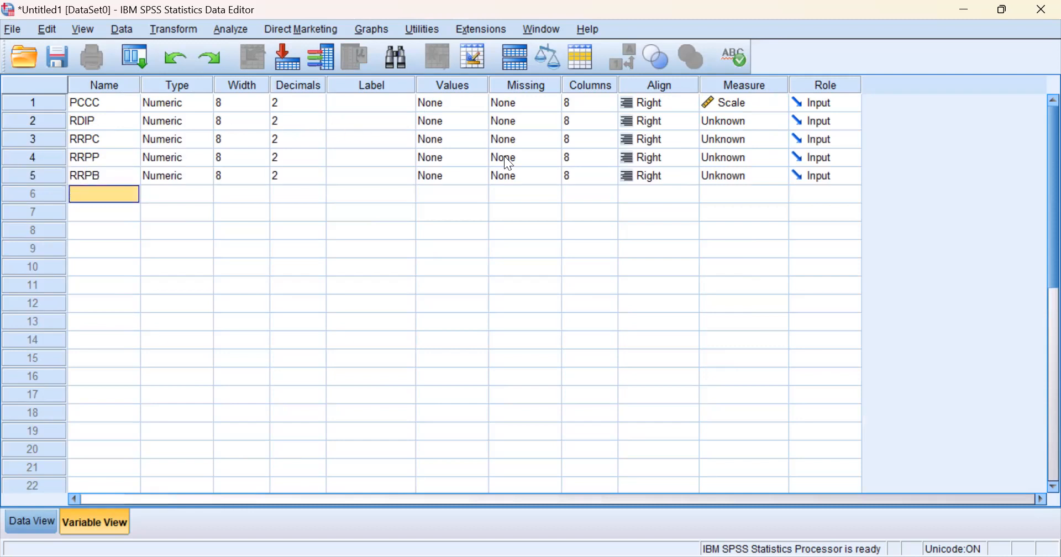
Set the measurement level of RDIP, RRPC, RRPP and RRPB to Scale
click(771, 122)
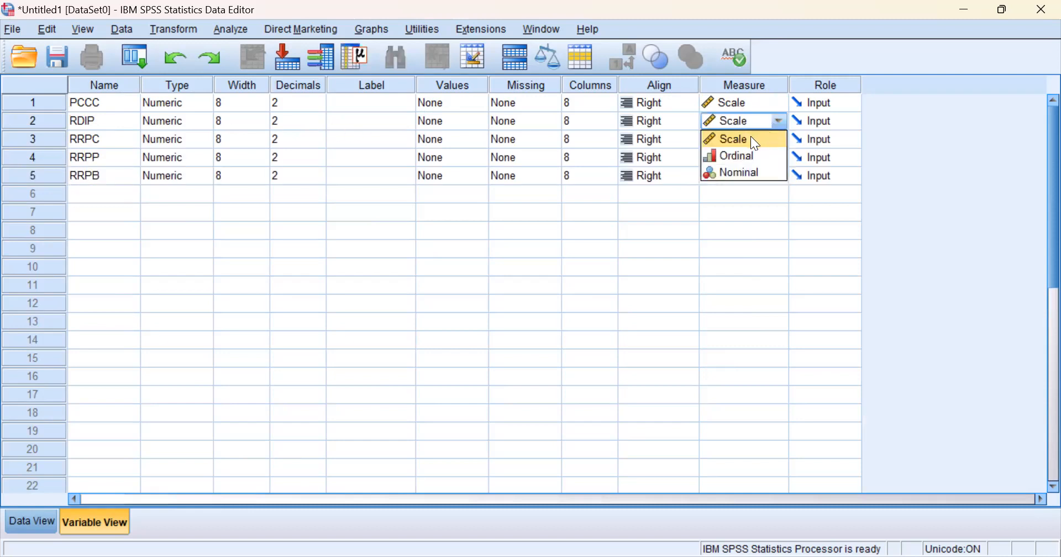
click(750, 136)
click(780, 139)
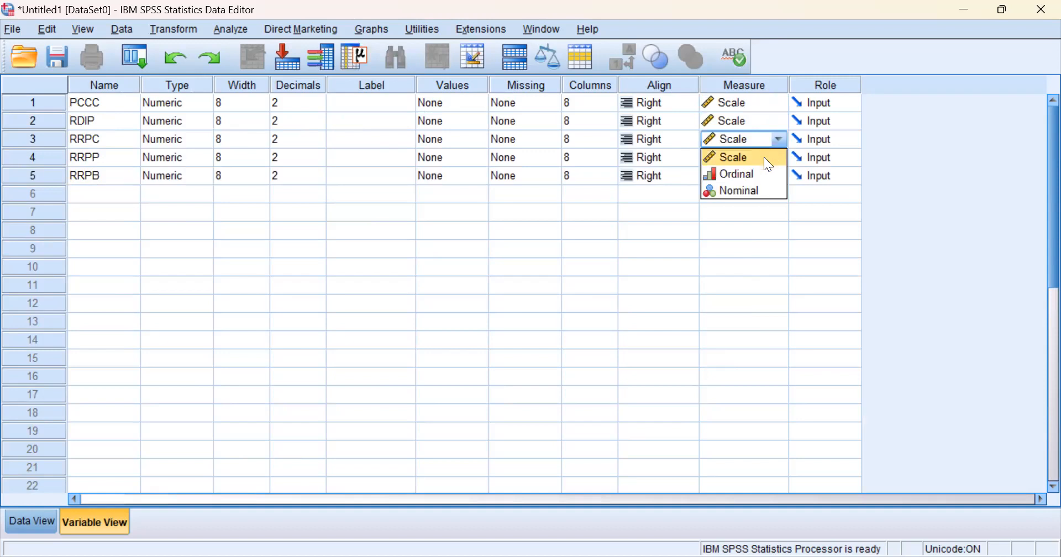
click(764, 157)
click(780, 155)
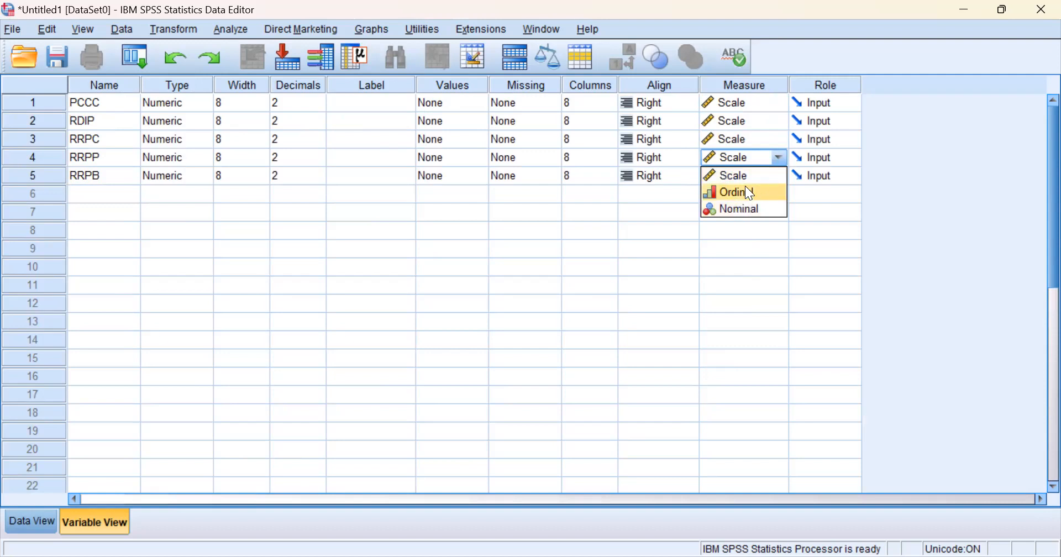
click(772, 176)
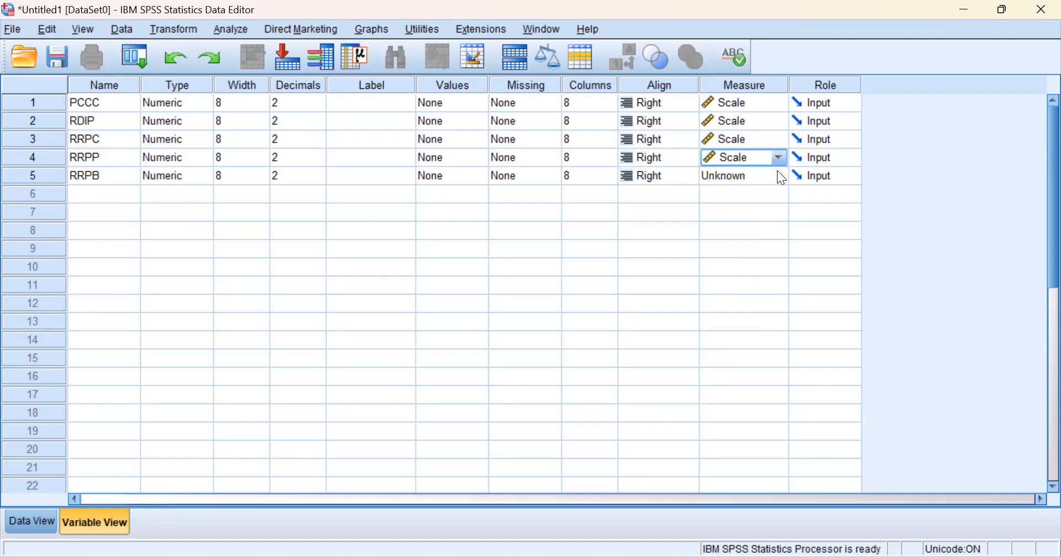
click(779, 176)
click(767, 191)
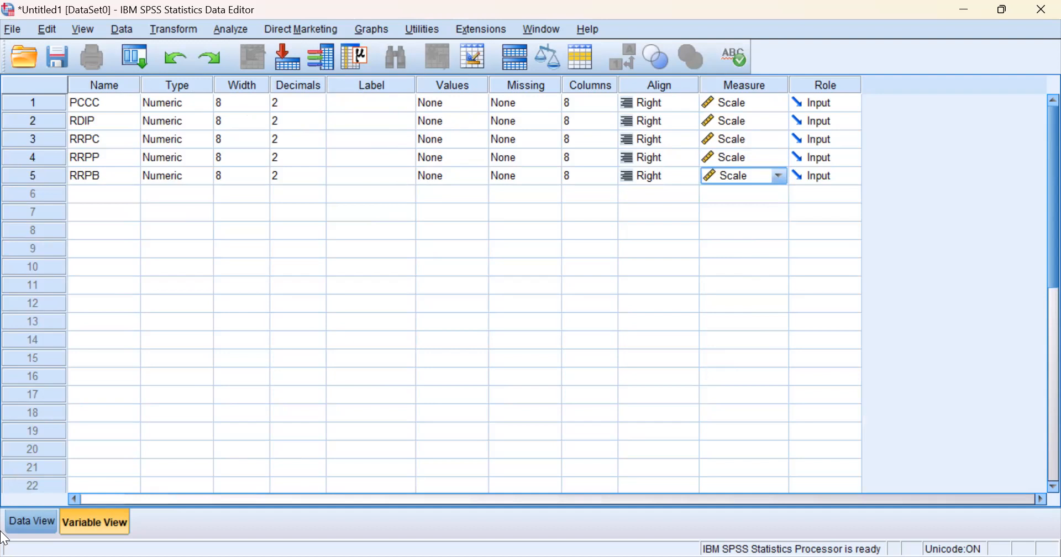
Copy the values in A2:E24 of the Excel sheet Table 7_9 and paste them into the SPSS data grid from the first PCCC case
click(31, 521)
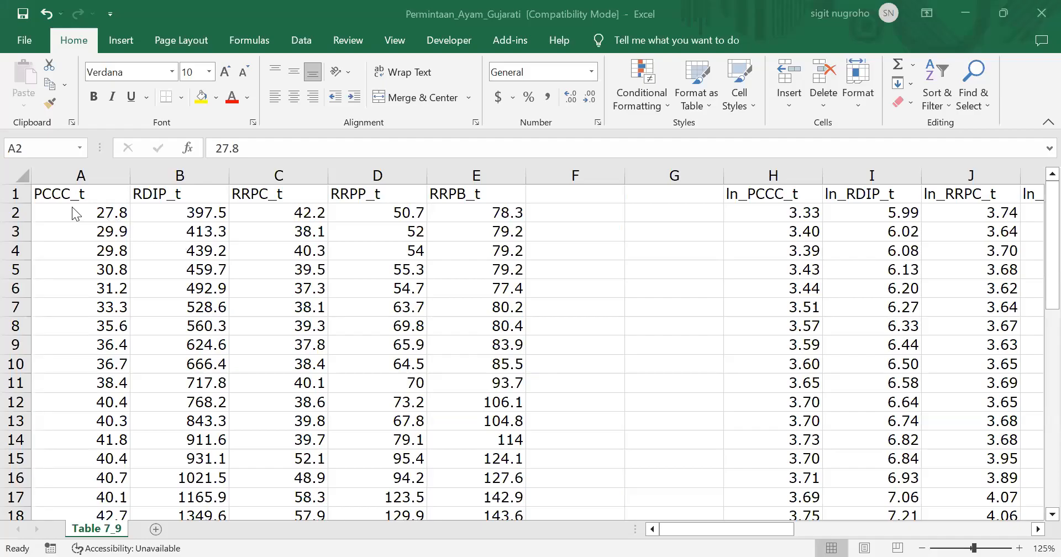
click(71, 207)
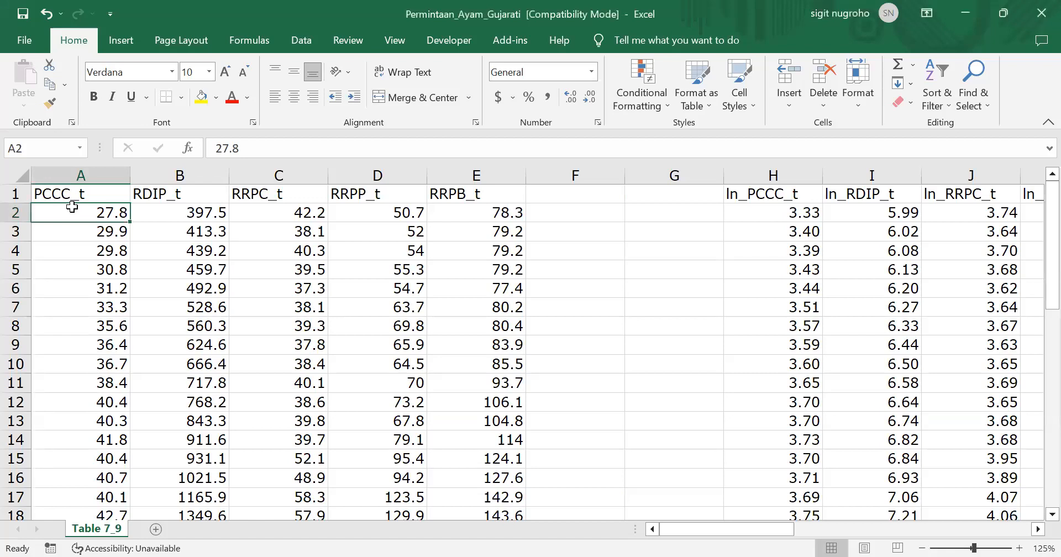
key(ctrl+shift+Right)
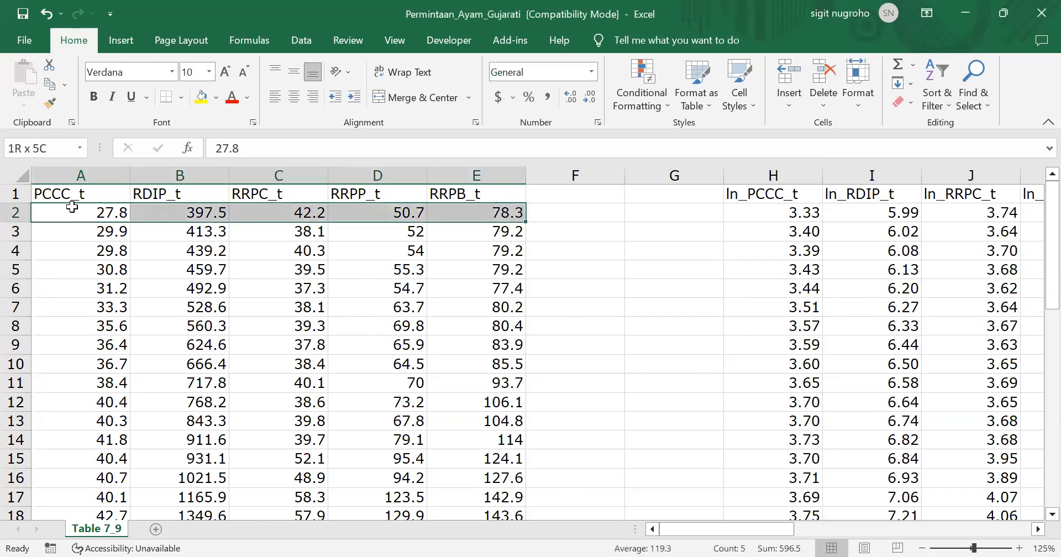
key(ctrl+shift+Down)
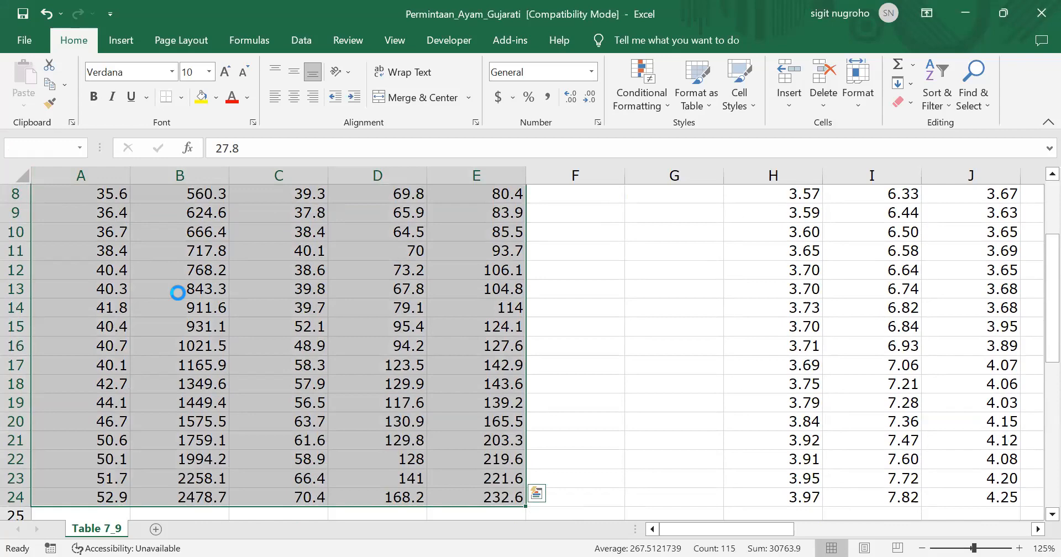
key(ctrl+c)
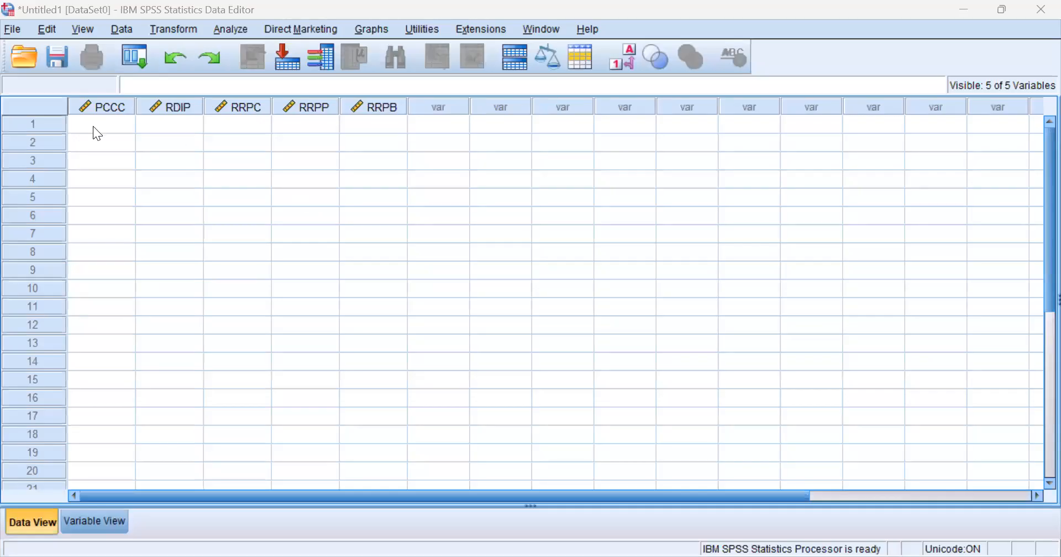
click(95, 133)
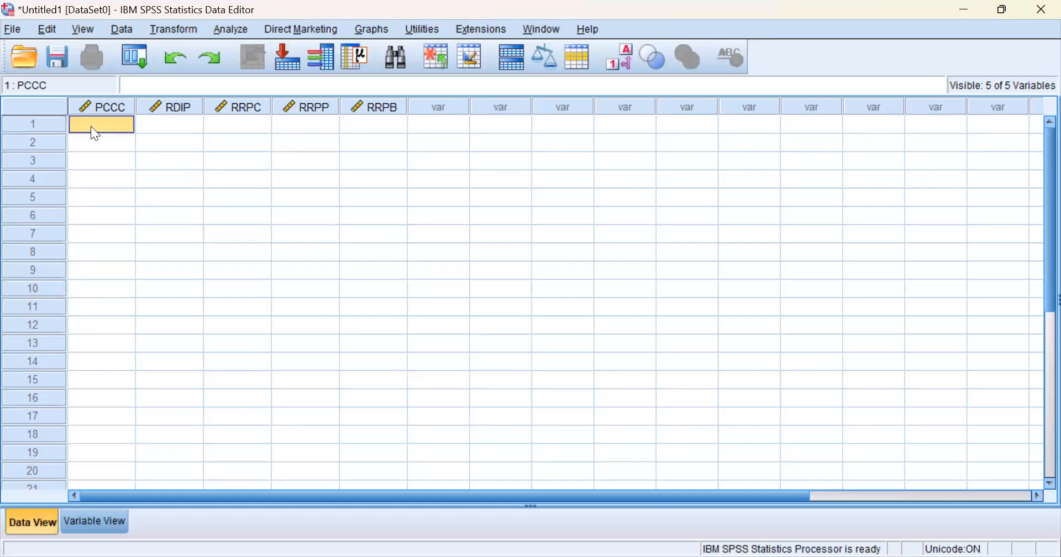
key(ctrl+v)
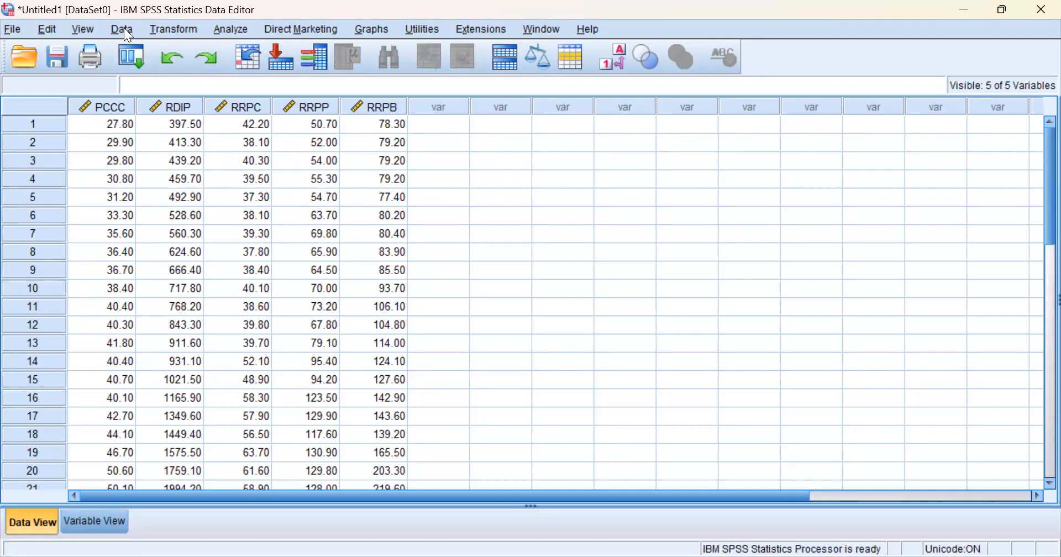
Start a Compute Variable transformation with lnPCCC as the target variable
click(162, 33)
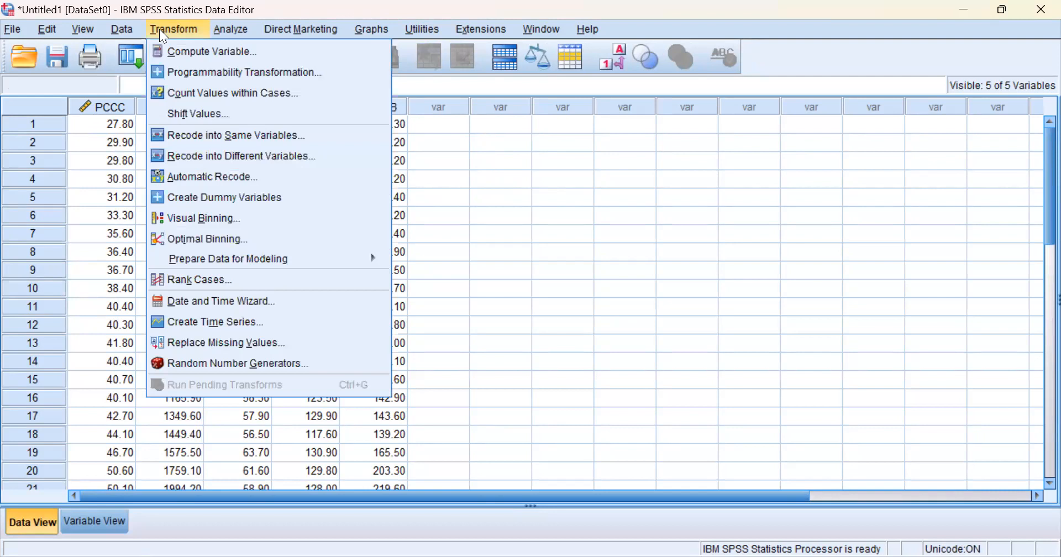
click(179, 50)
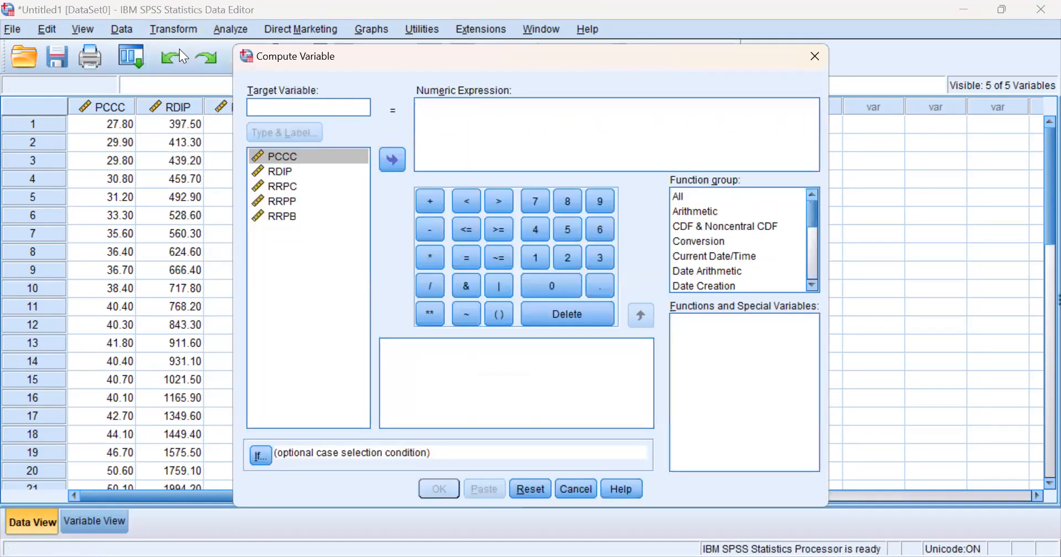
text(ln)
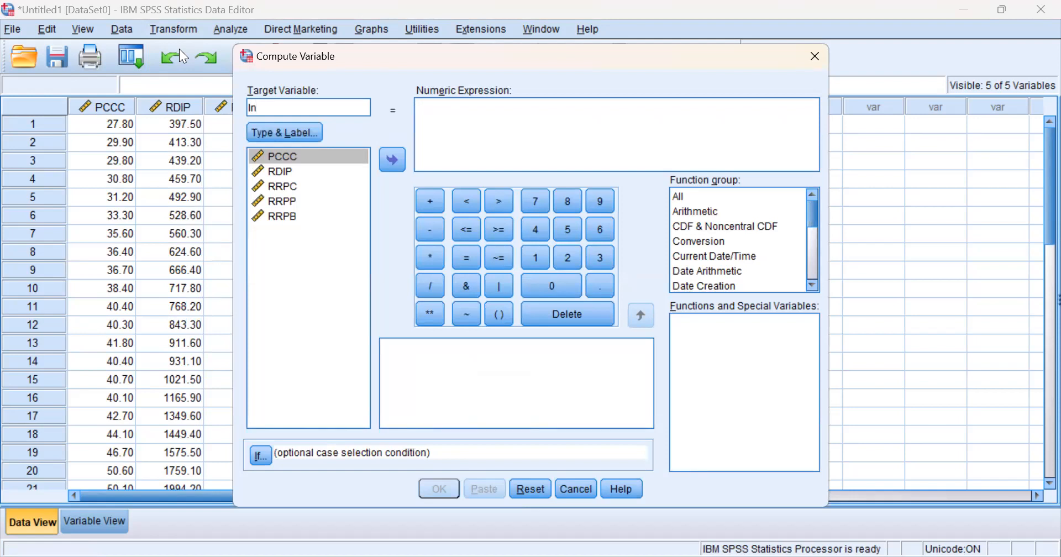
text(PCCC)
Try to compute lnPCCC with the numeric expression log(PCCC)
click(443, 114)
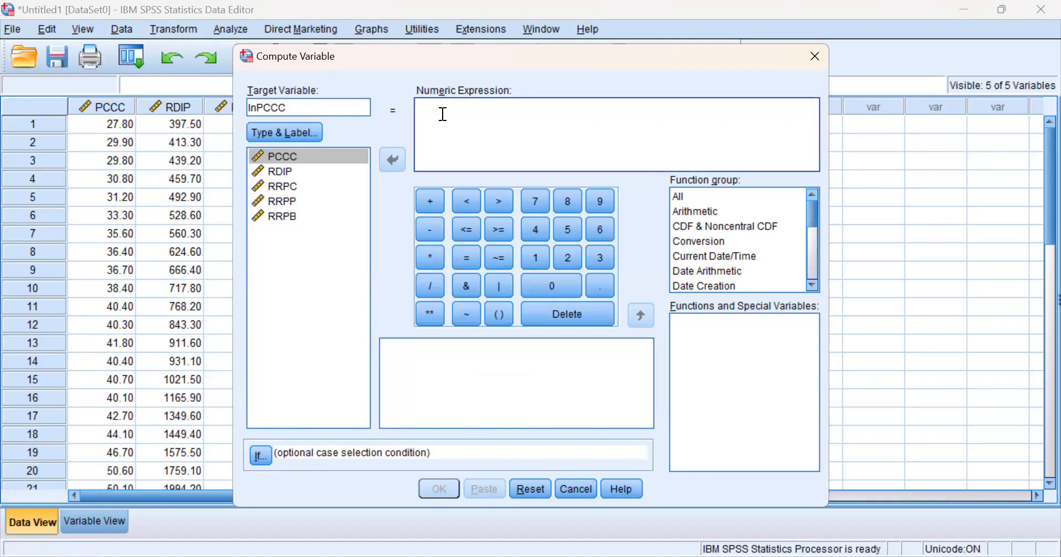
text(log()
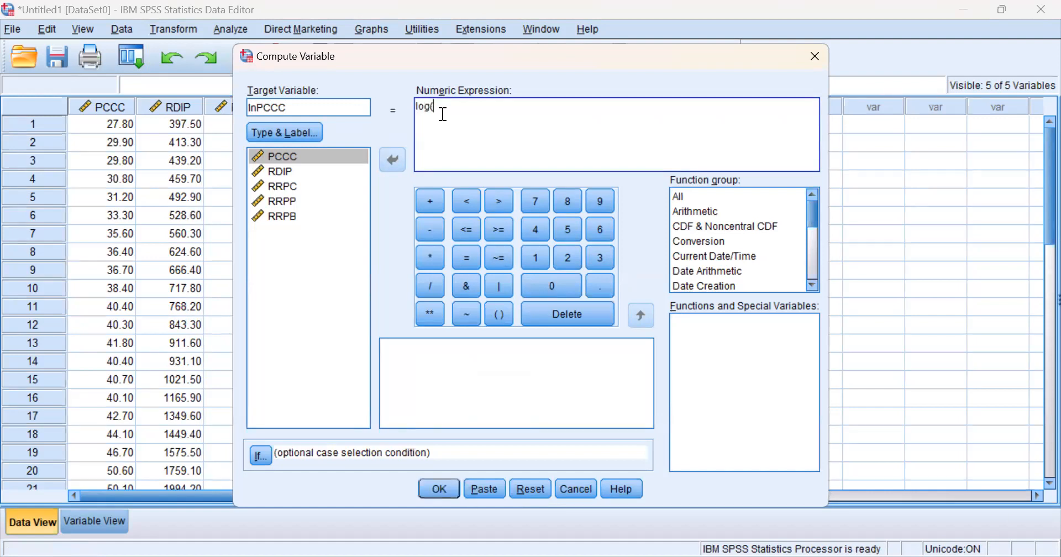
click(272, 155)
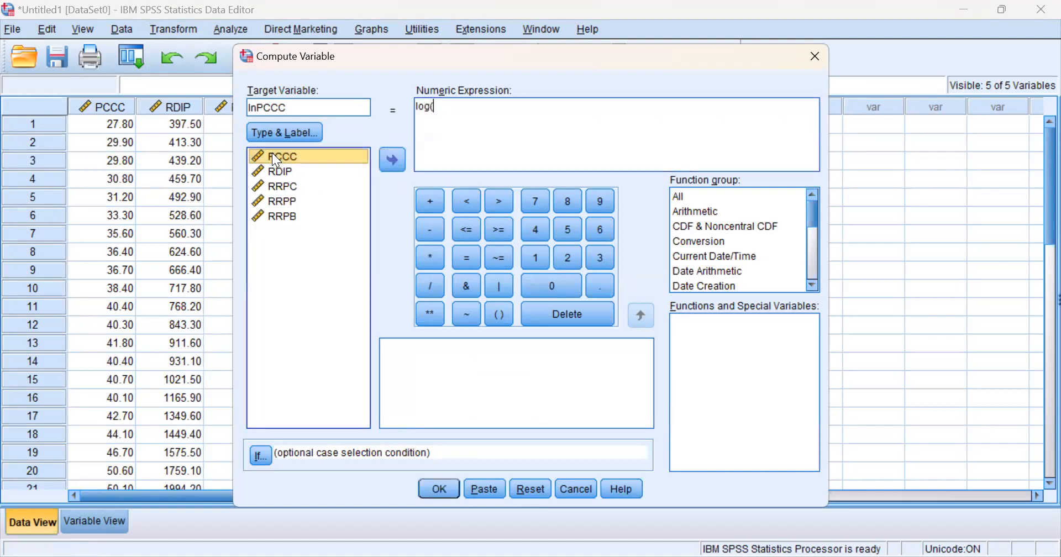
click(389, 161)
text())
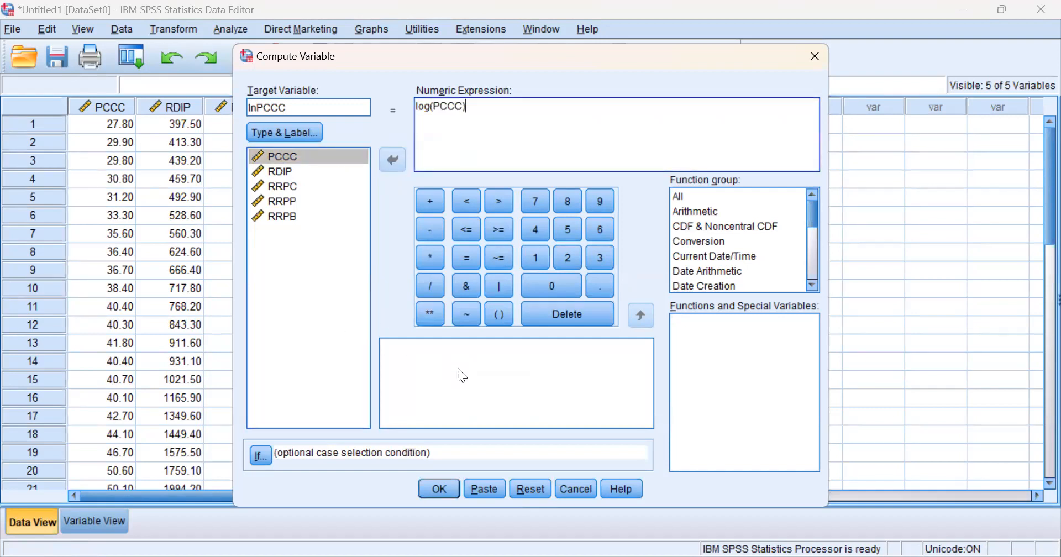
click(437, 487)
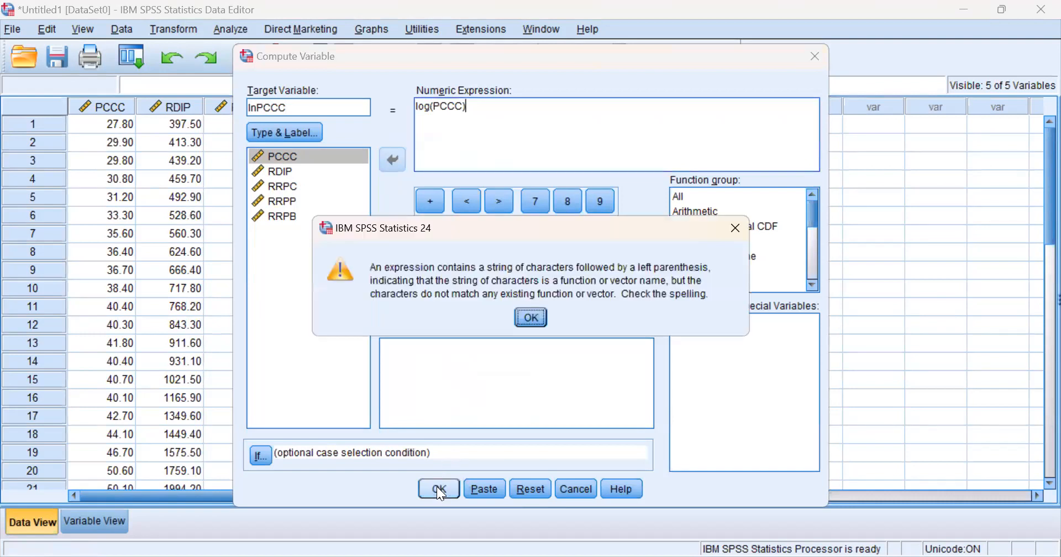
click(532, 318)
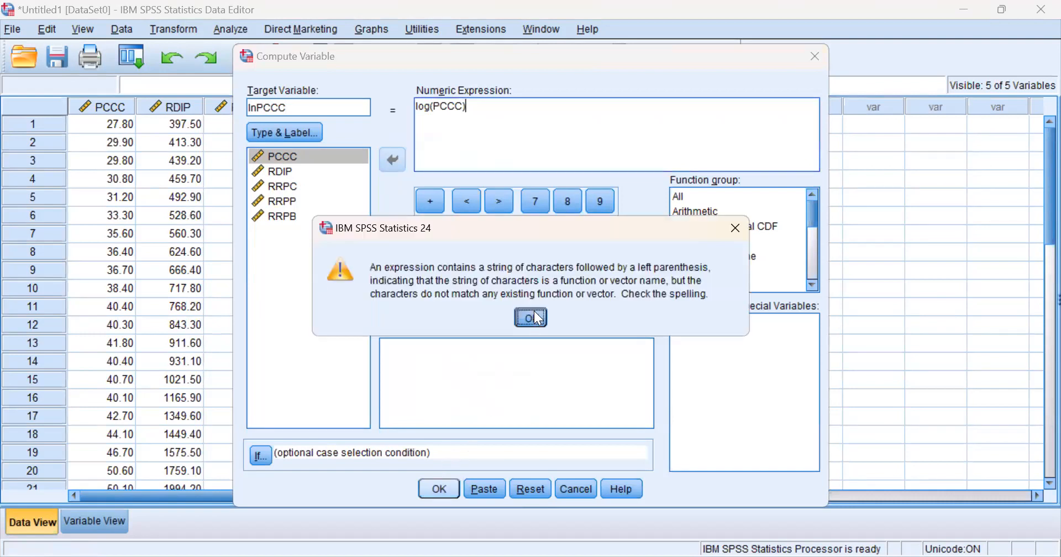
Try the expression in capitals as LOG(PCCC), then clear the numeric expression
click(430, 107)
key(BackSpace)
key(BackSpace)
key(BackSpace)
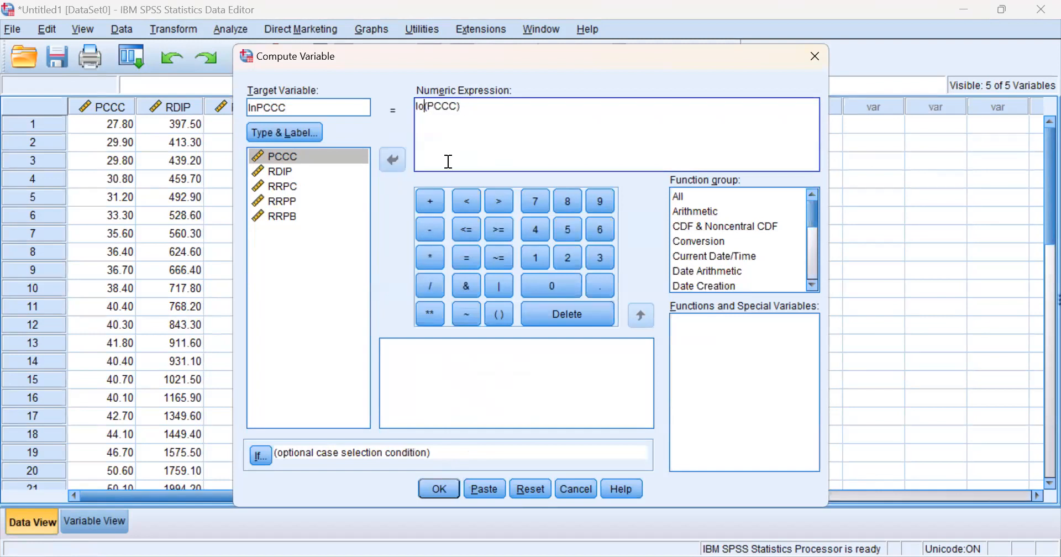
text(G)
click(442, 488)
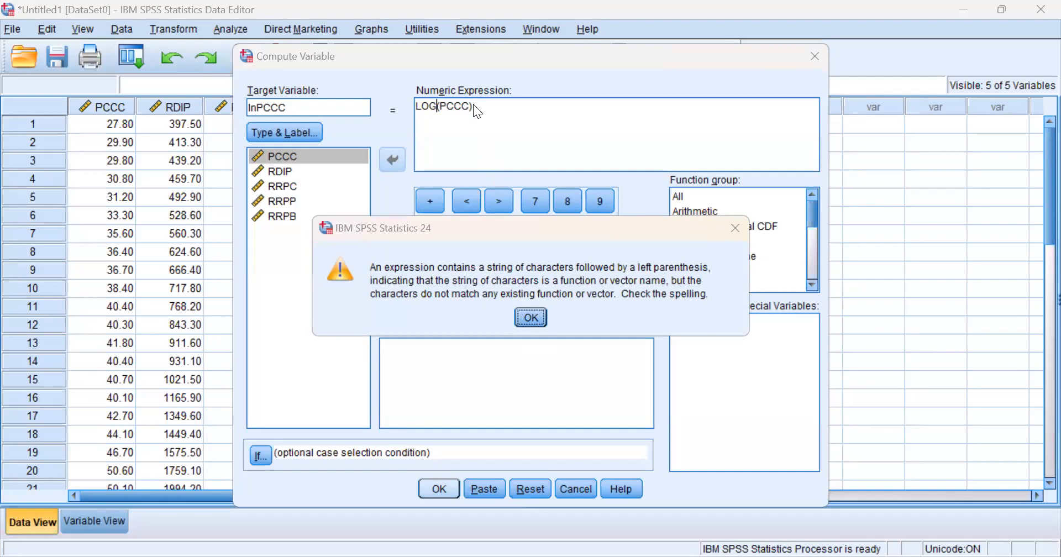
click(537, 315)
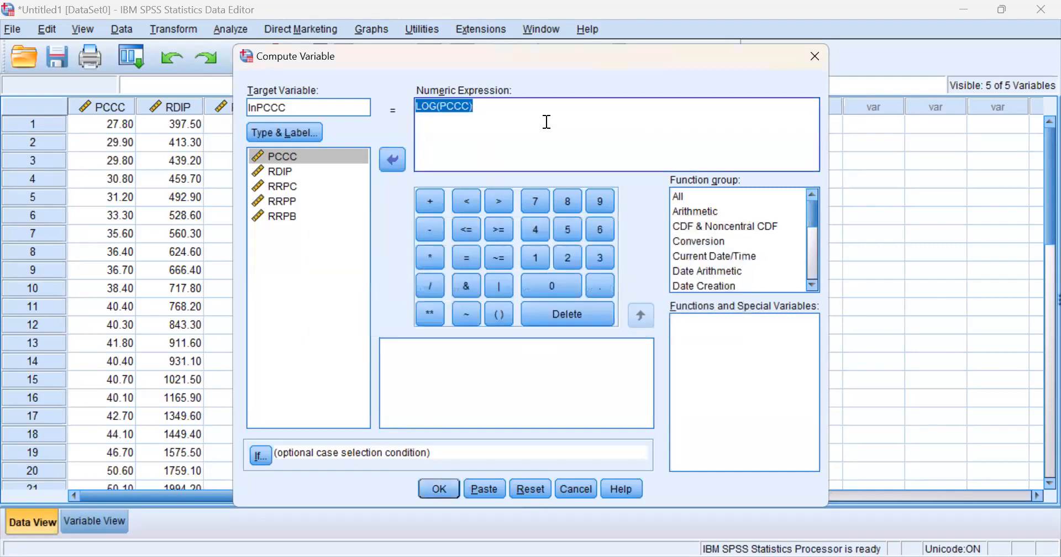
click(544, 107)
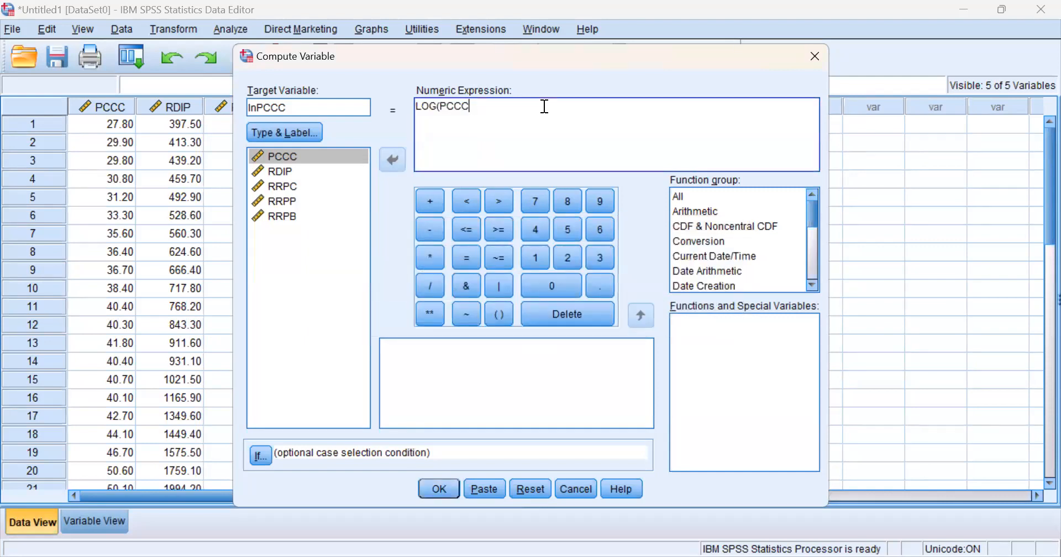
key(ctrl+a)
key(BackSpace)
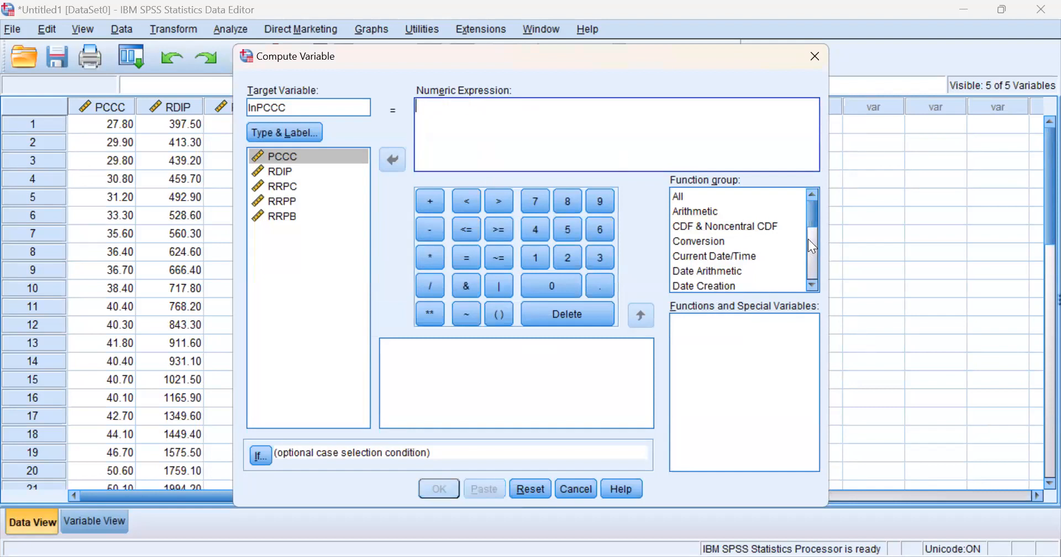
Compute lnPCCC with the numeric expression LN(PCCC)
mouse_move(812, 214)
mouse_down()
mouse_move(825, 264)
mouse_move(814, 215)
mouse_up()
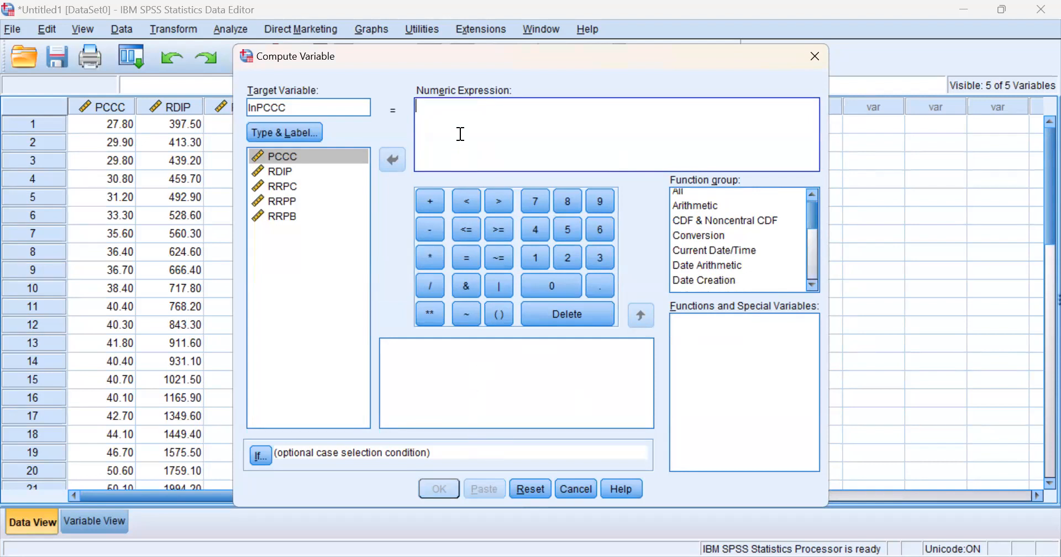
text(LN)
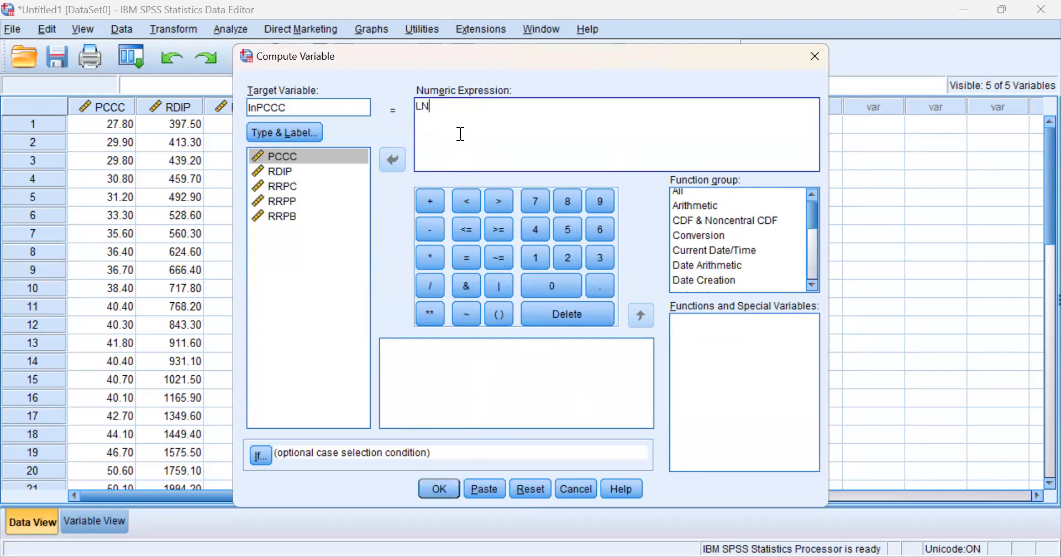
text(()
click(271, 156)
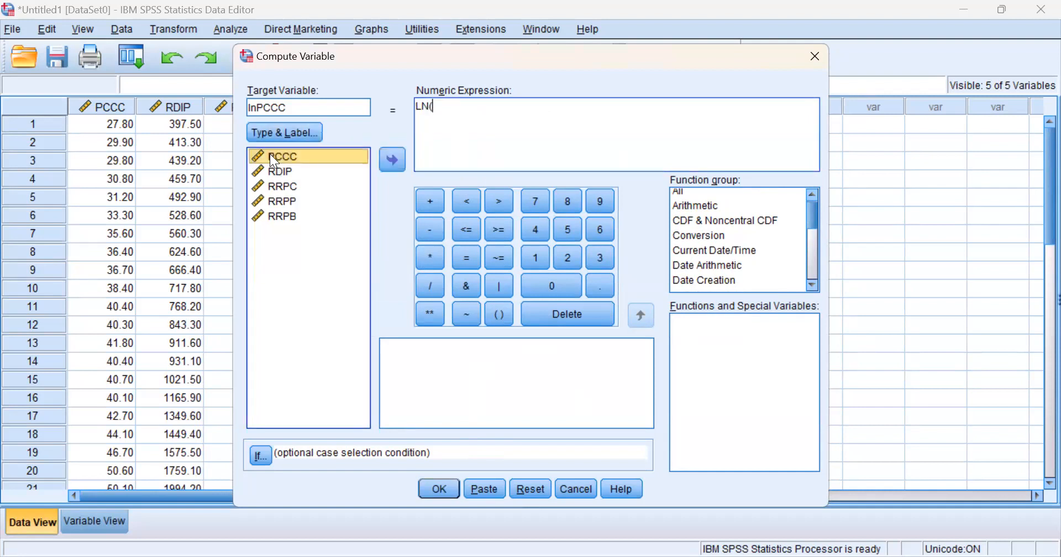
click(392, 160)
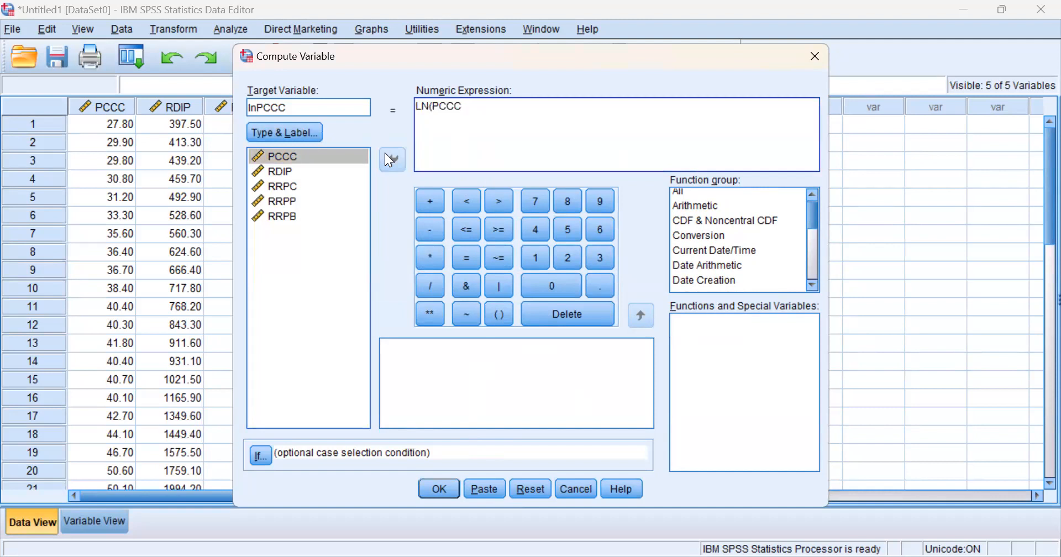
text())
click(437, 488)
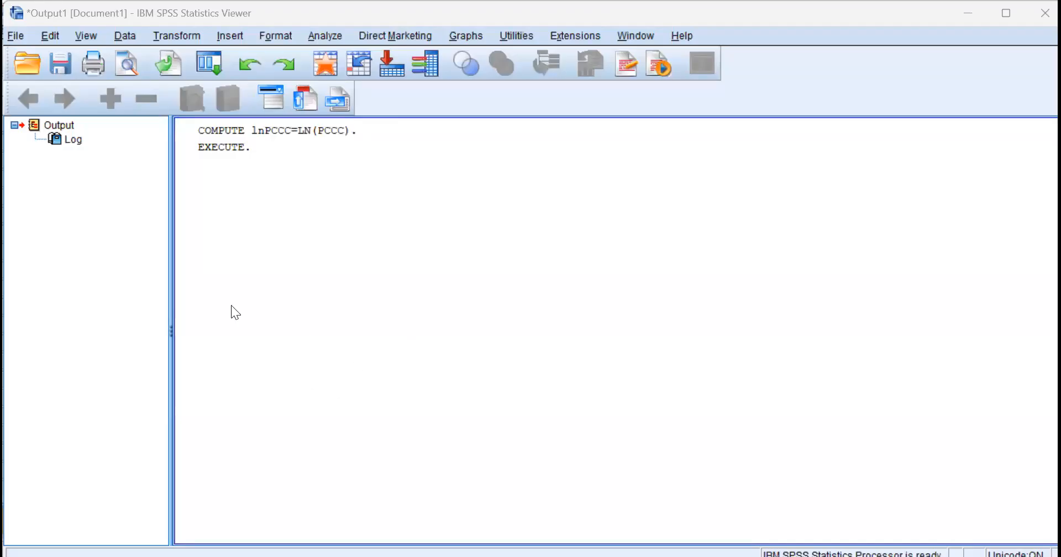
Return to the Untitled1 data set and start a linear regression with PCCC as the dependent variable
click(633, 39)
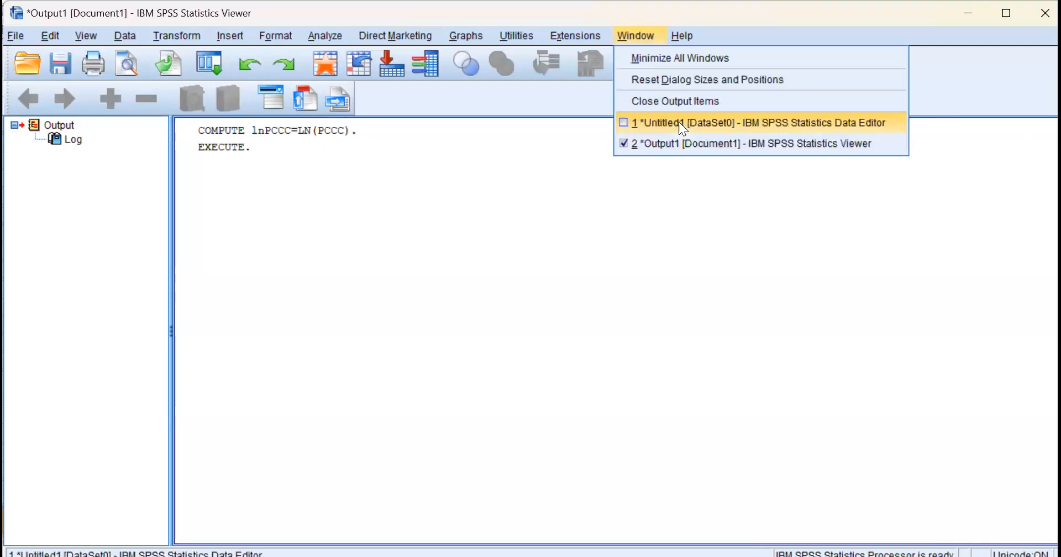
click(678, 122)
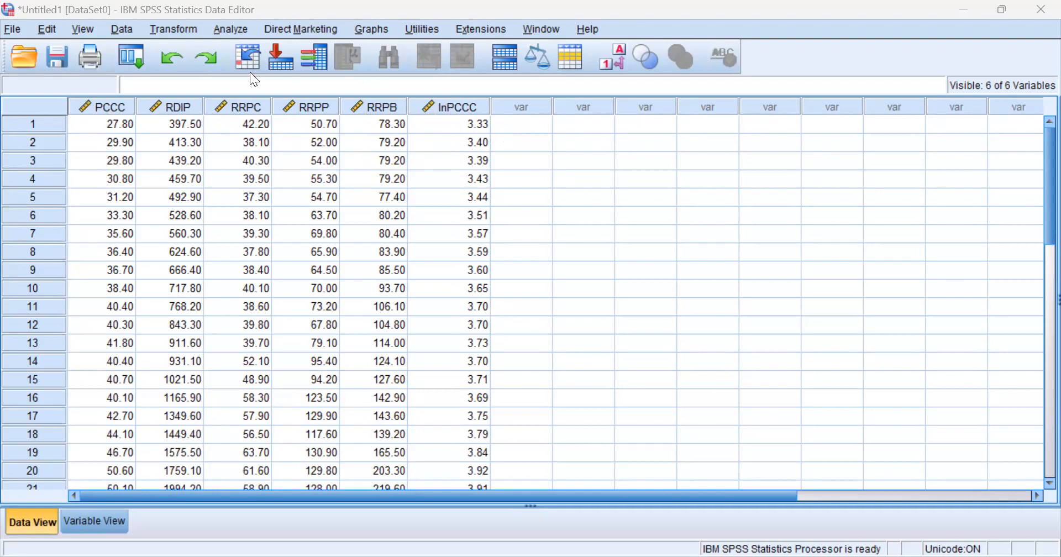
click(231, 32)
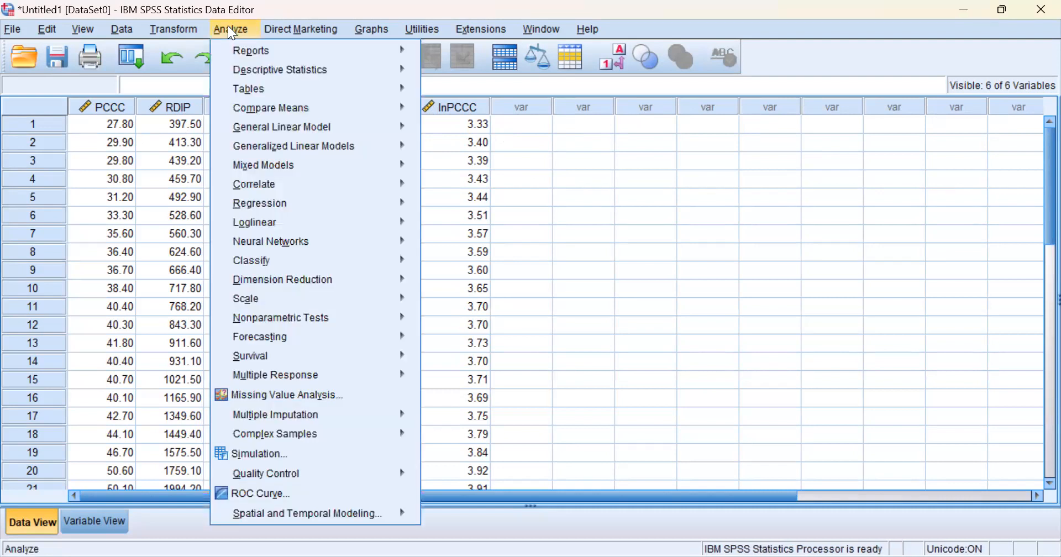
mouse_move(289, 211)
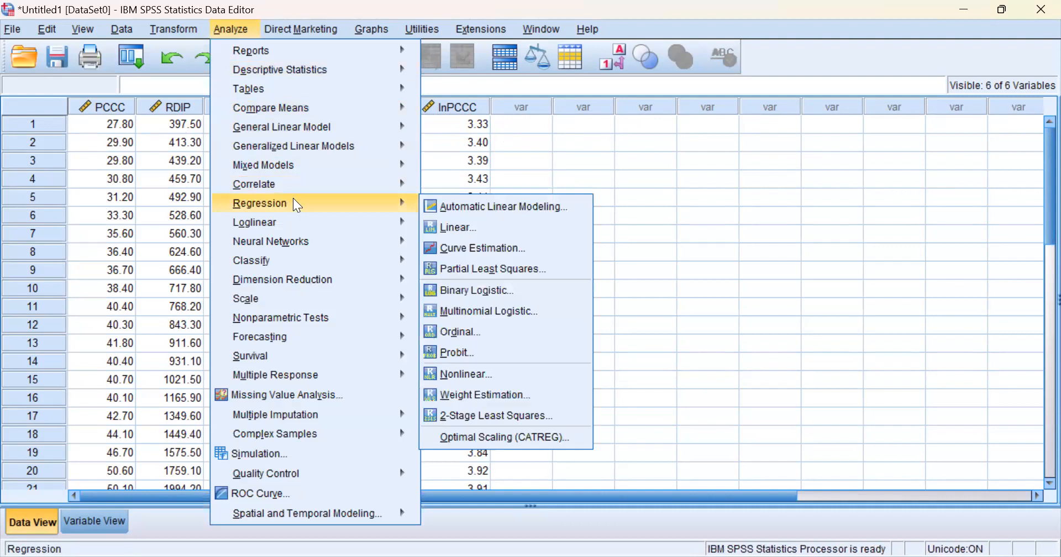
click(470, 226)
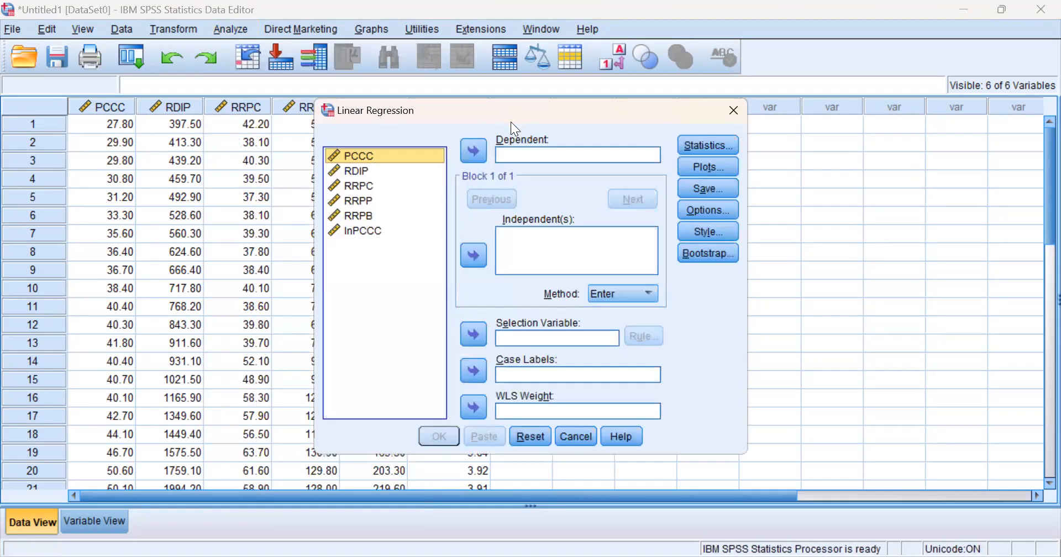
click(473, 151)
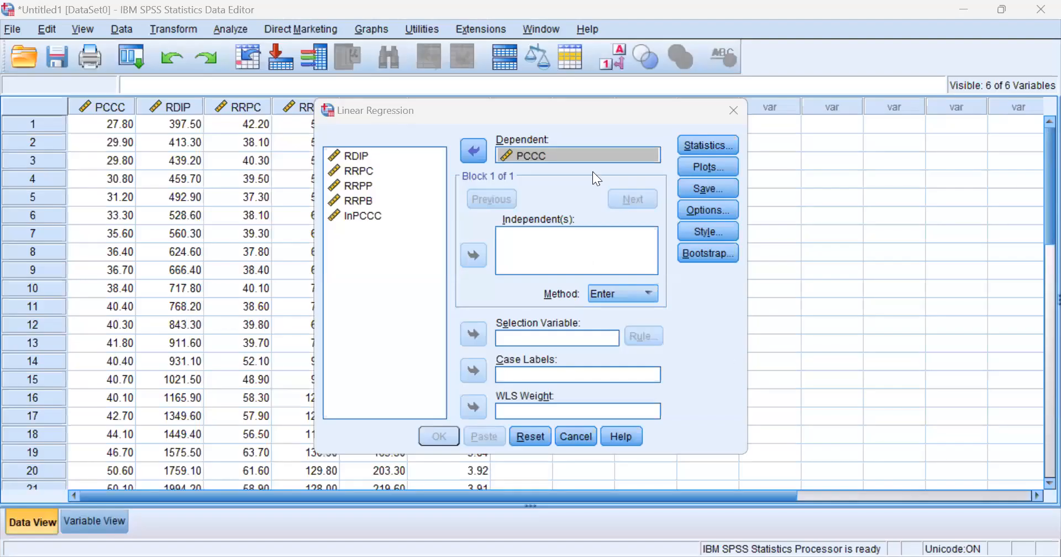
Add RDIP, RRPC, RRPP and RRPB as the independent variables of the linear regression
click(352, 157)
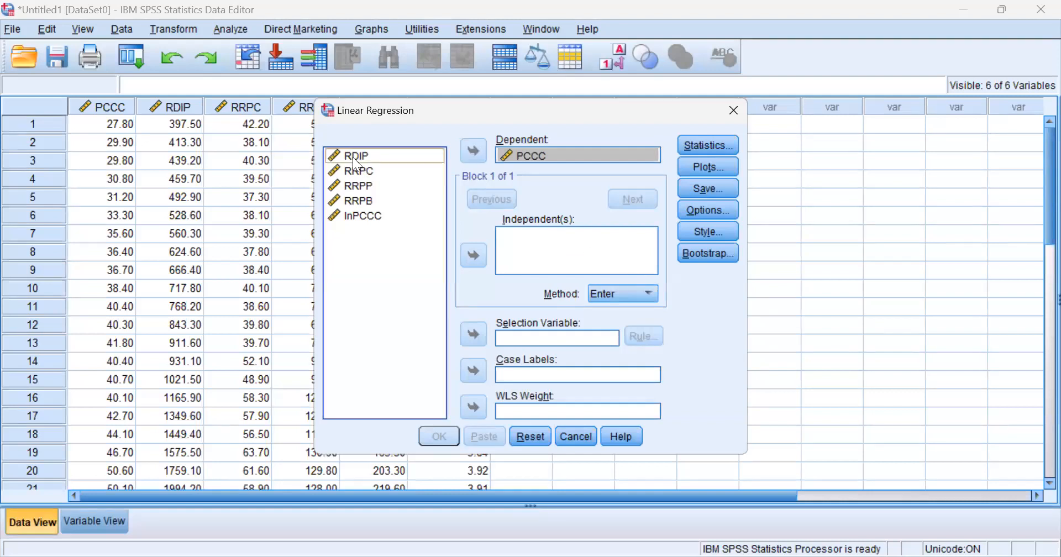
key(shift+Down)
key(shift+Down)
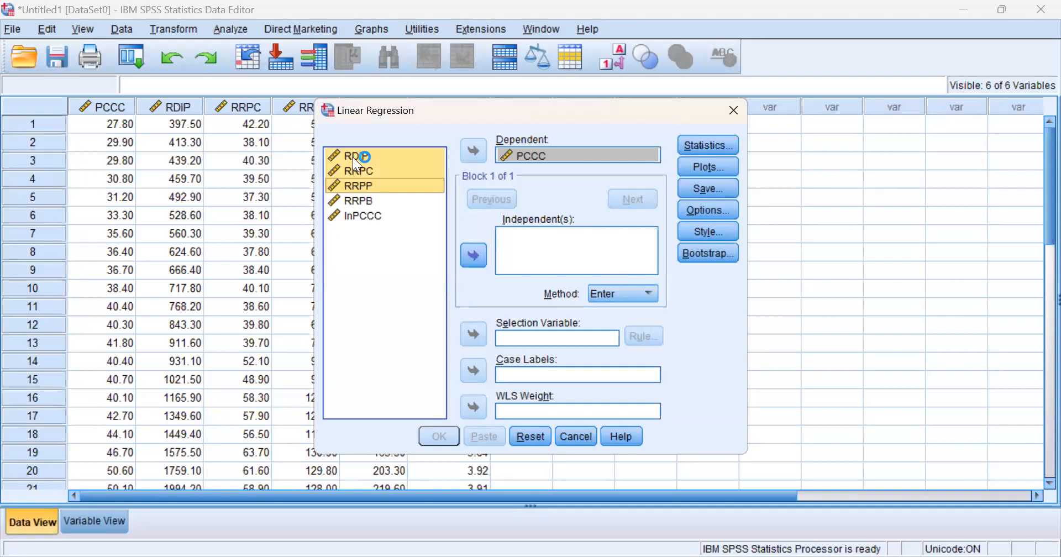
key(shift+Down)
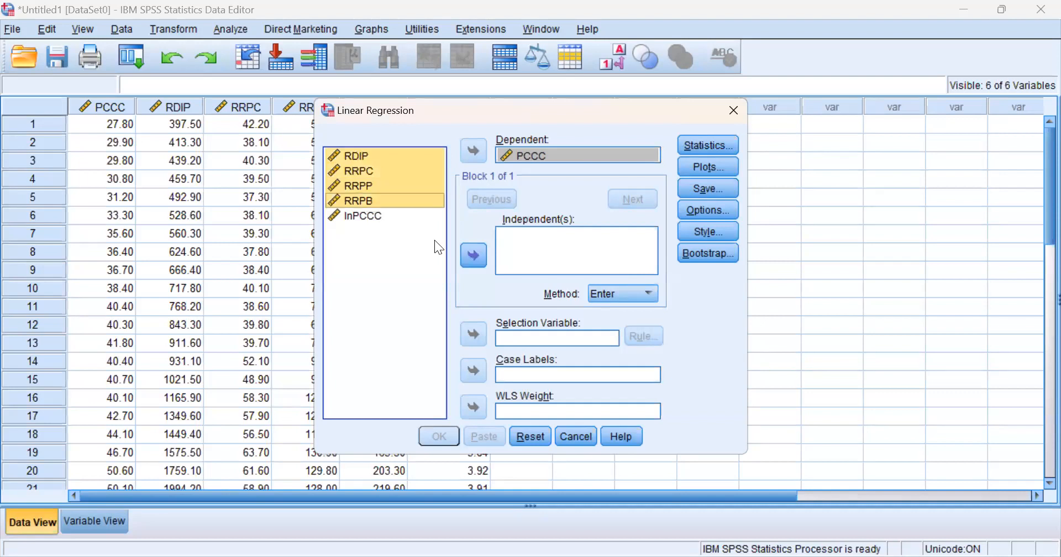
click(476, 252)
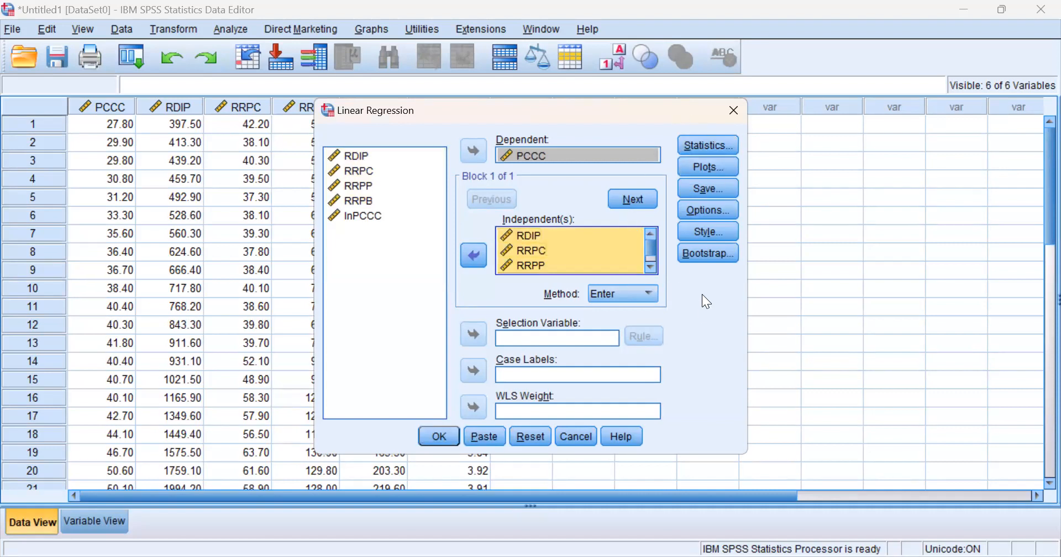
Include 95% confidence intervals and descriptives in the regression statistics, and run the linear regression
click(714, 143)
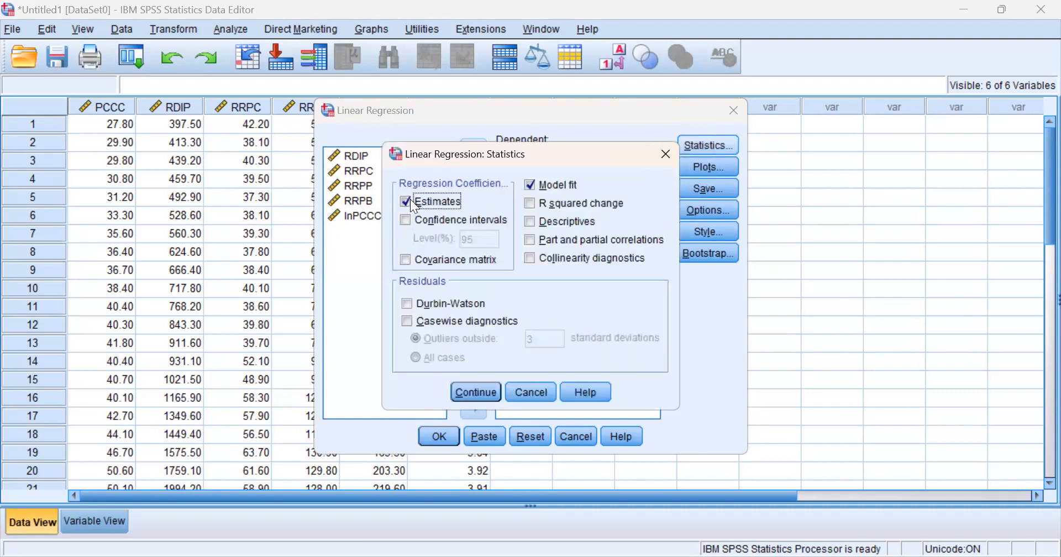
click(406, 221)
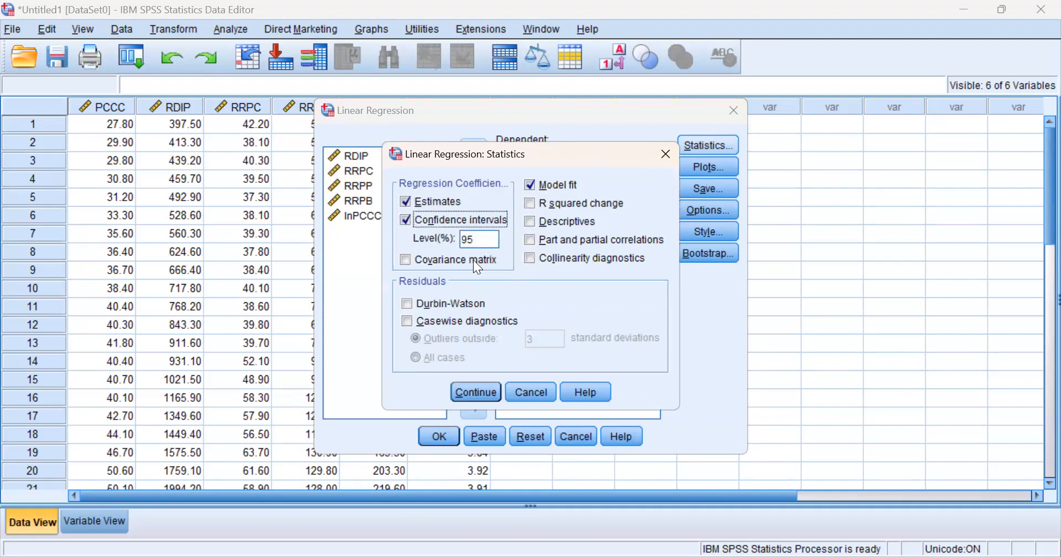
click(529, 221)
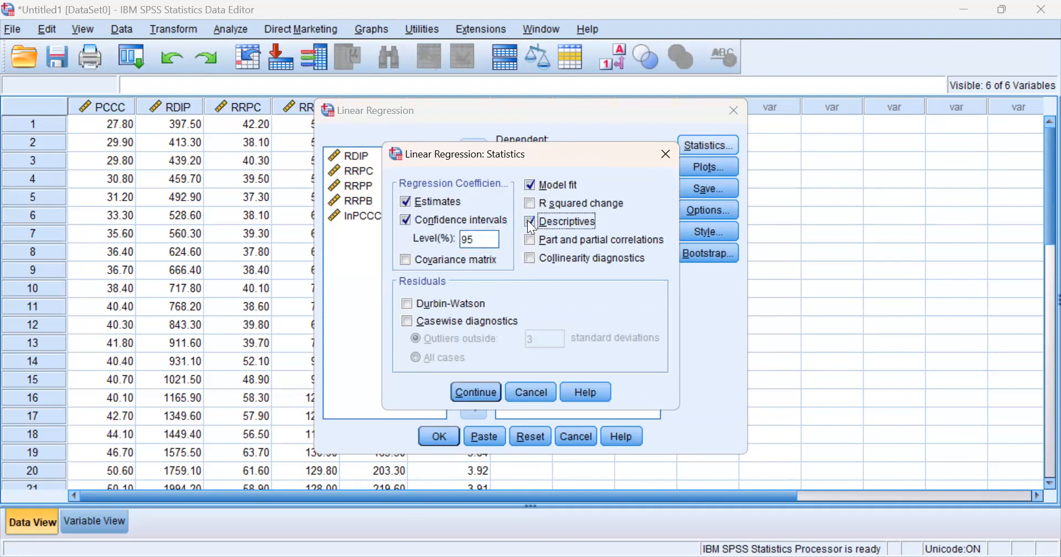
click(477, 390)
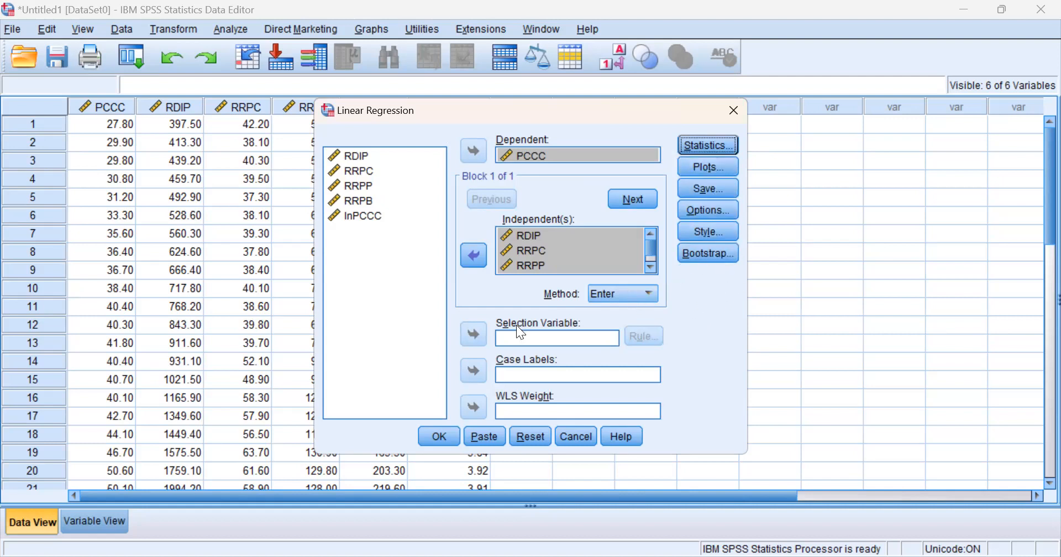
click(441, 434)
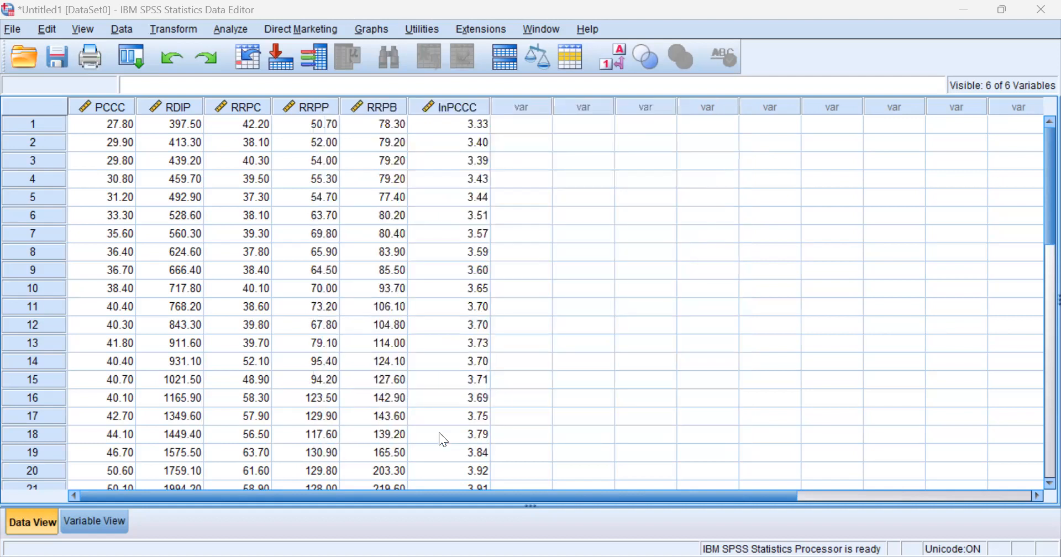
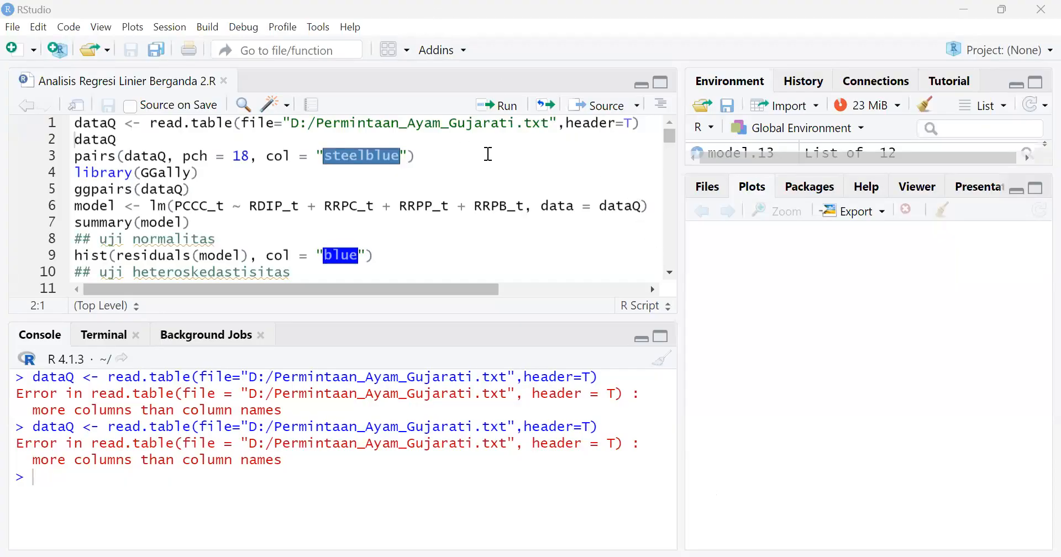
Open the script "Regresi Linier Berganda w R" from the R script folder on drive D and go to its beginning
click(13, 28)
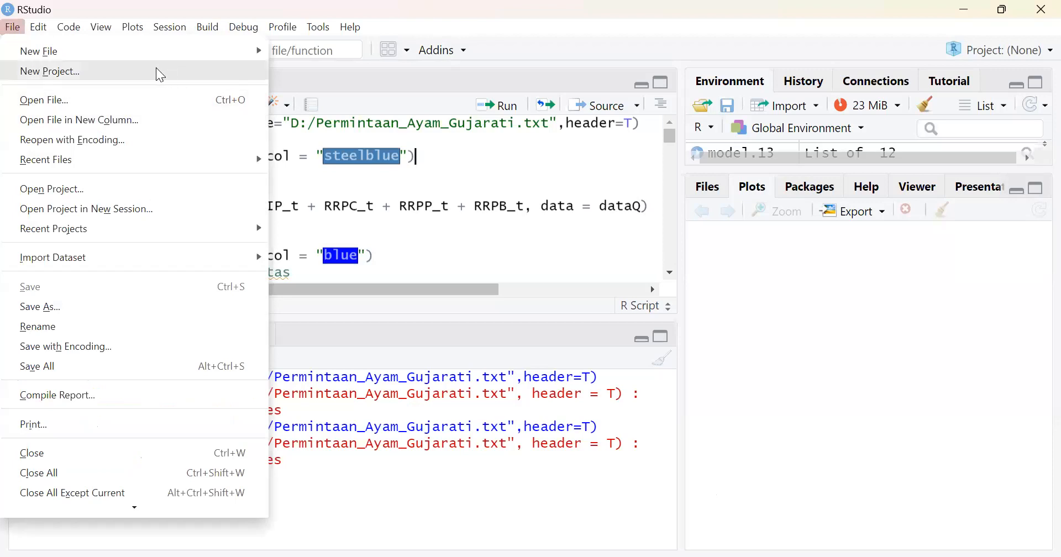
click(298, 76)
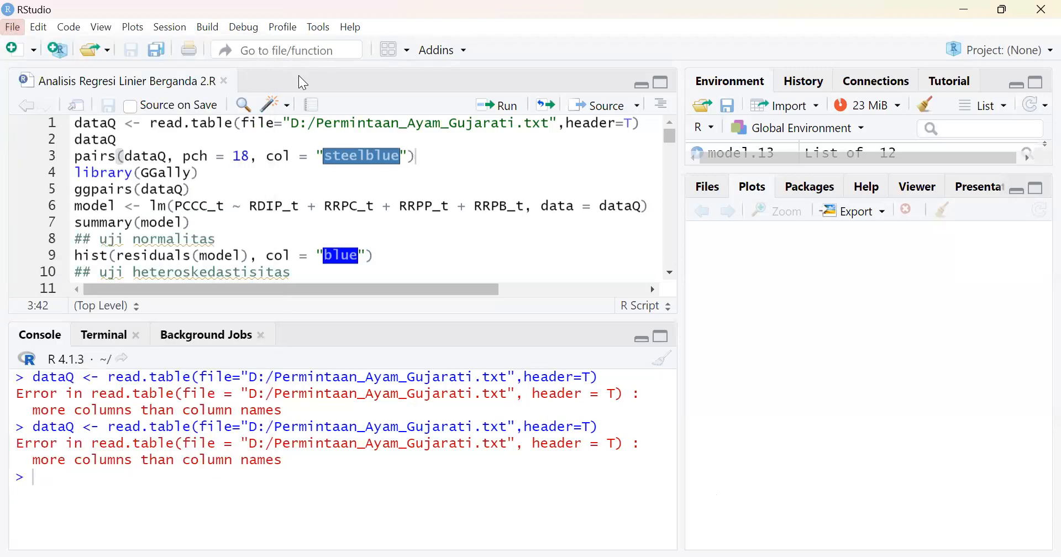
click(89, 50)
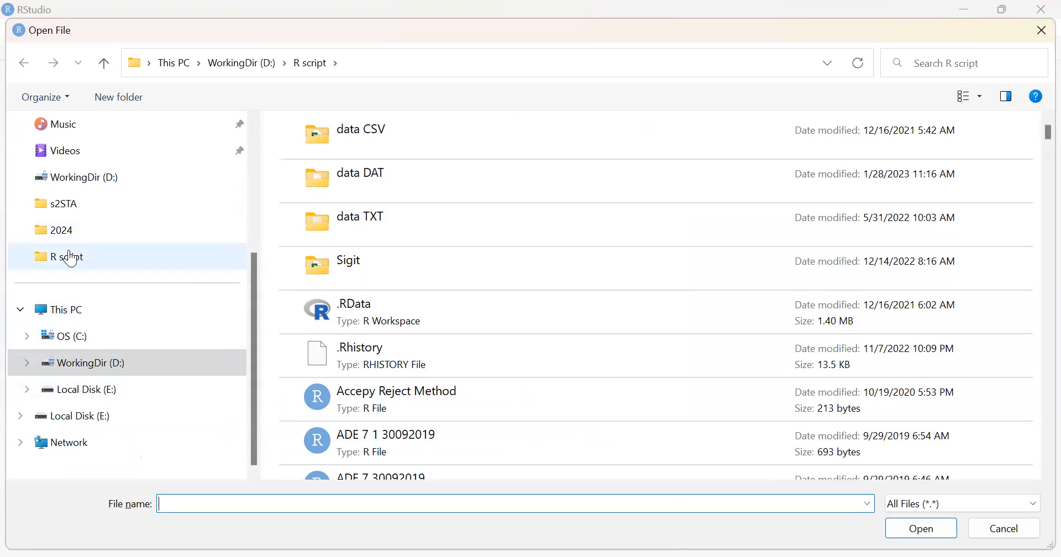
click(53, 265)
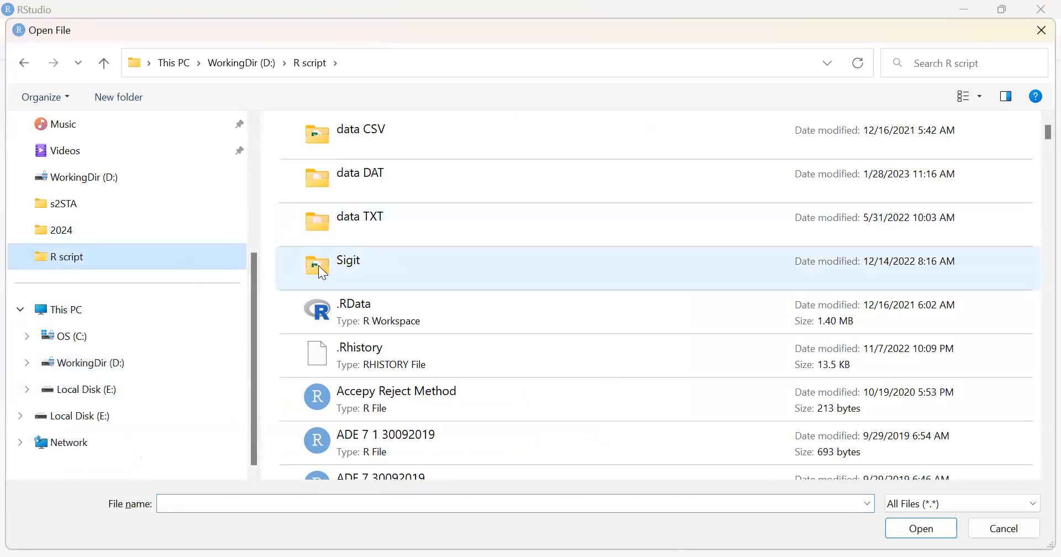
scroll(733, 363, down, 5)
scroll(733, 363, down, 15)
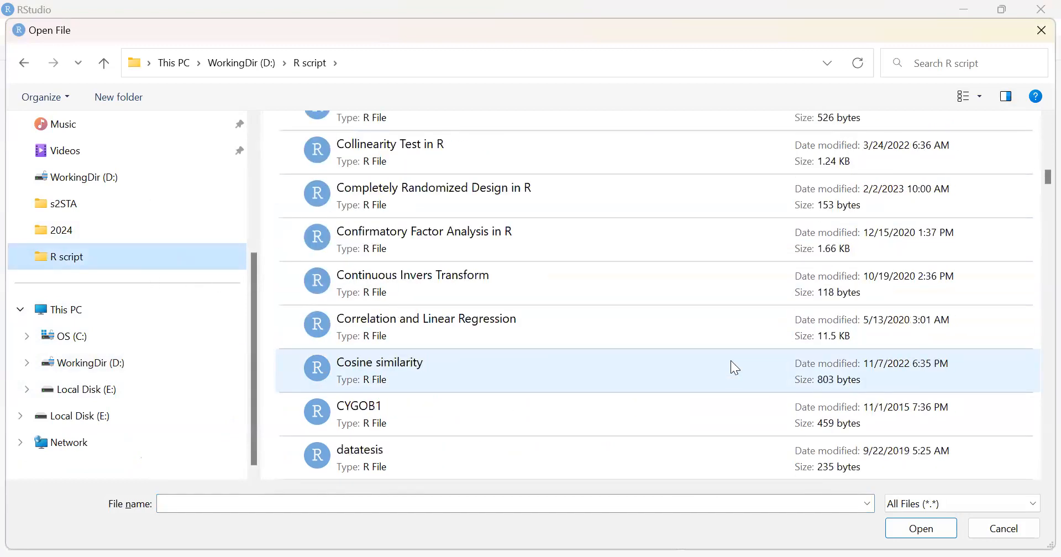
scroll(735, 368, down, 5)
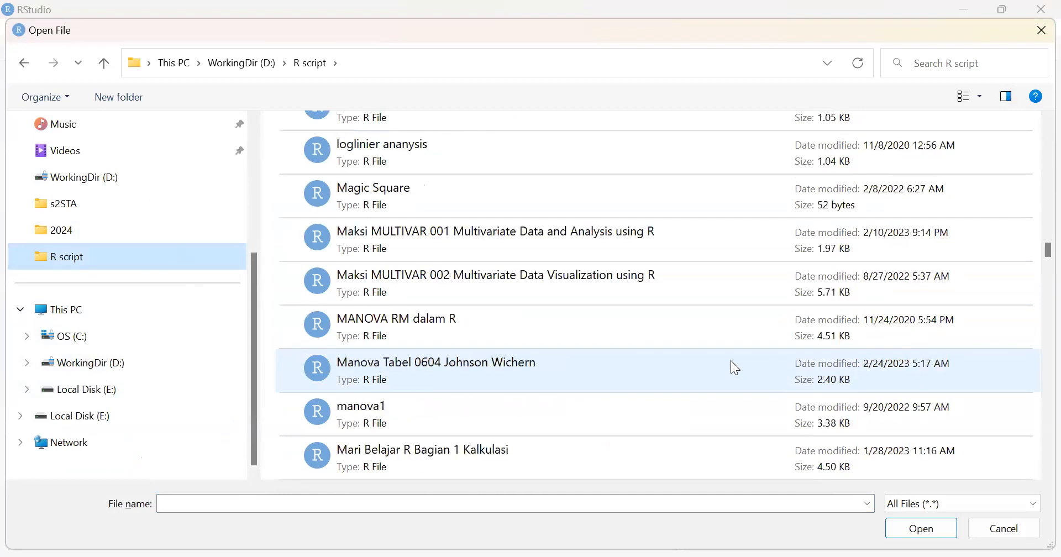
scroll(736, 368, down, 15)
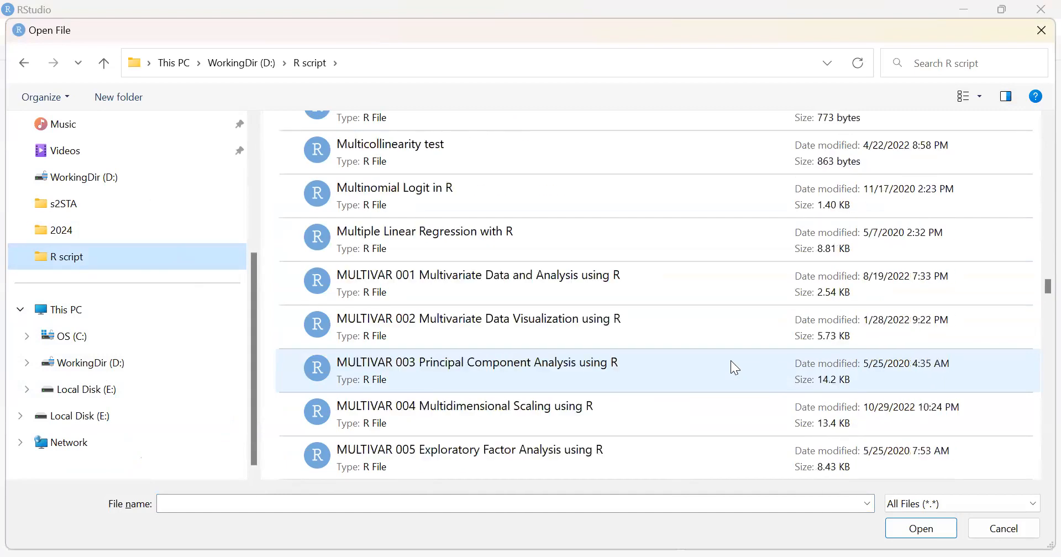
scroll(735, 367, down, 15)
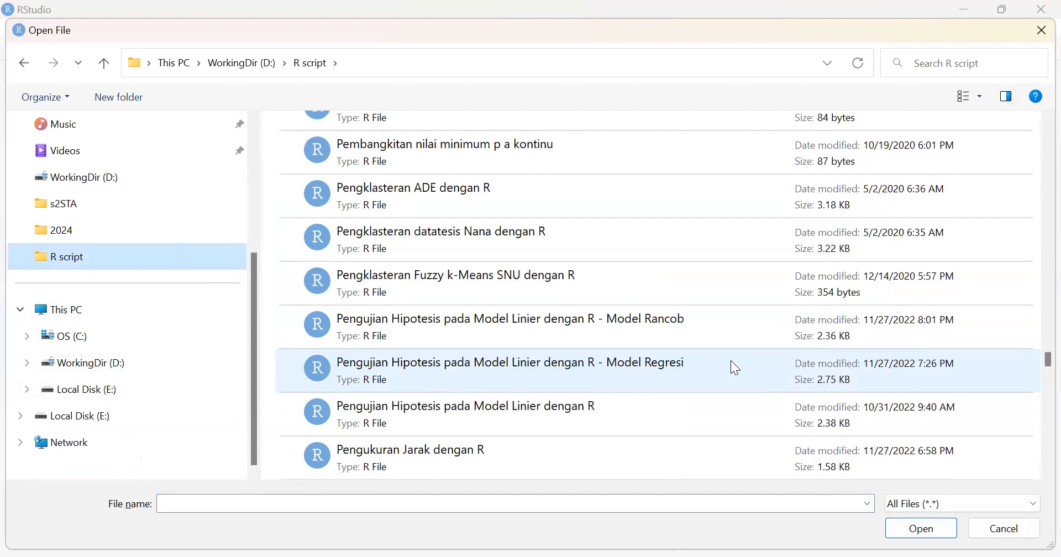
scroll(735, 367, down, 8)
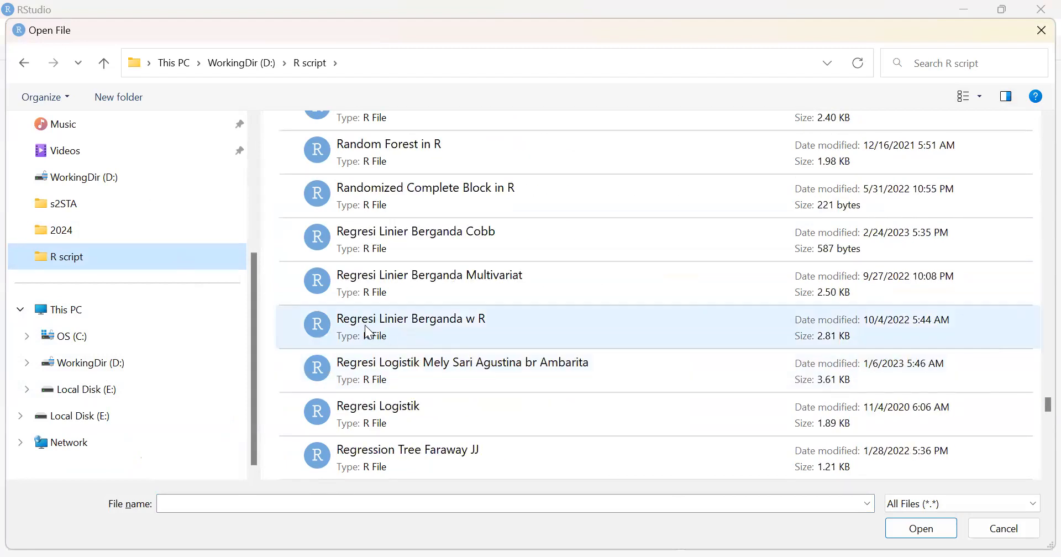
click(368, 329)
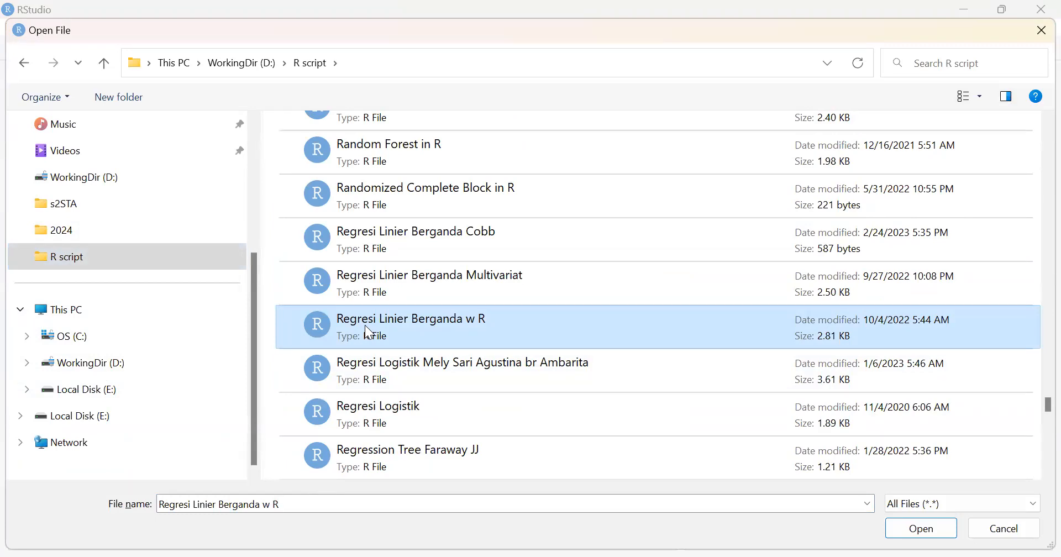
double_click(366, 328)
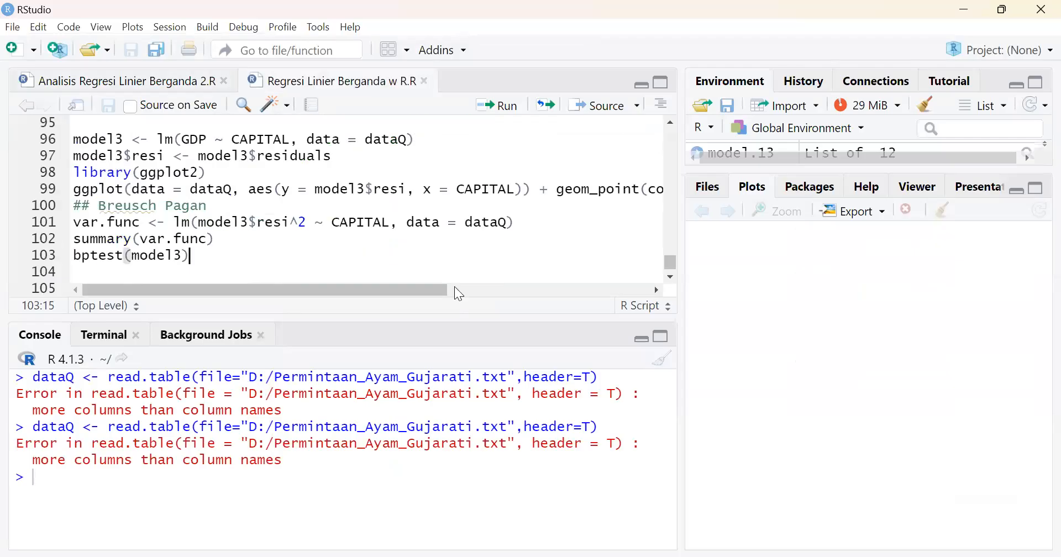
scroll(534, 190, up, 5)
scroll(534, 190, up, 17)
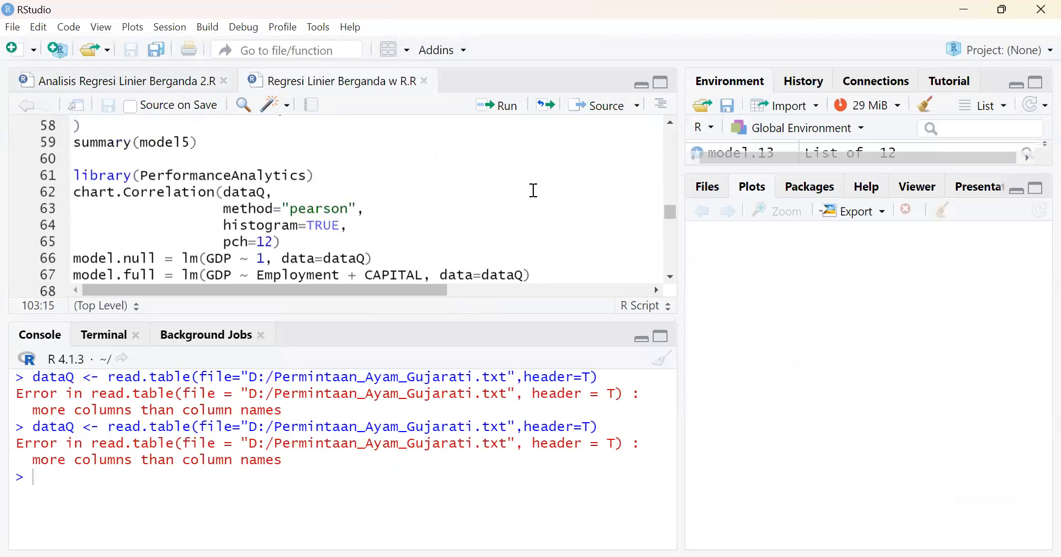
scroll(534, 190, up, 9)
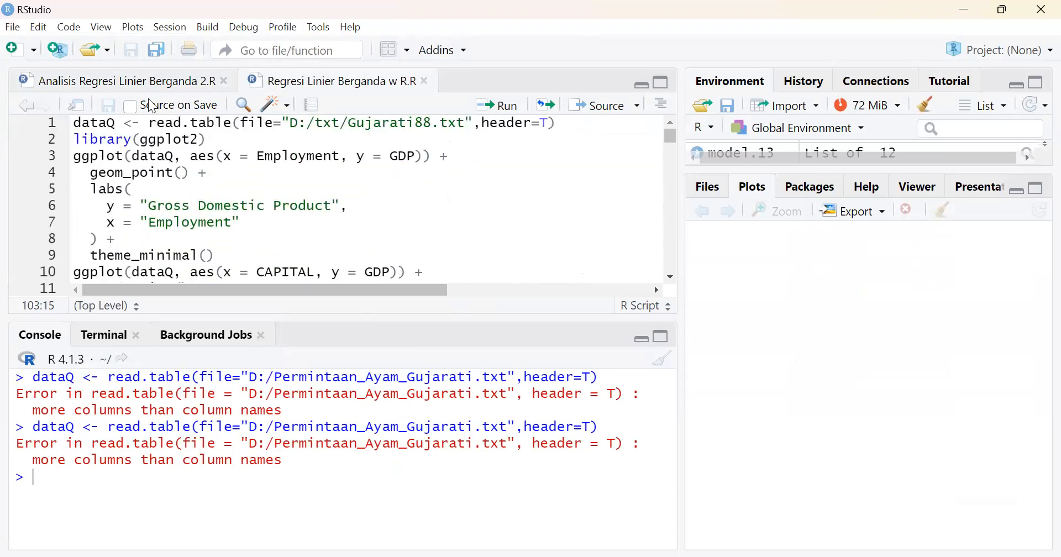
Try to load D:/Permintaan_Ayam_Gujarati.txt into dataQ using the first line of the script "Analisis Regresi Linier Berganda 2.R"
click(123, 82)
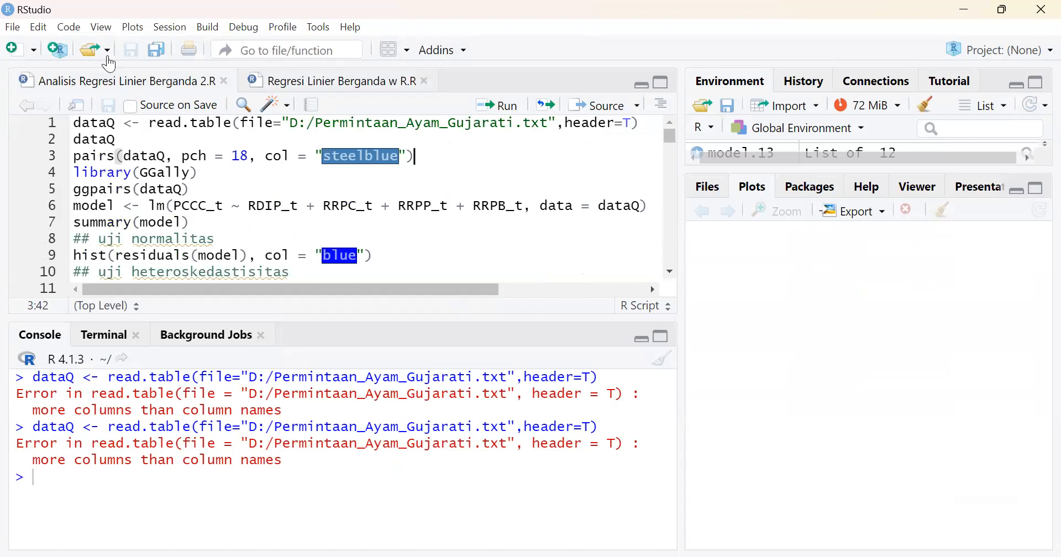
click(448, 146)
click(125, 124)
click(508, 106)
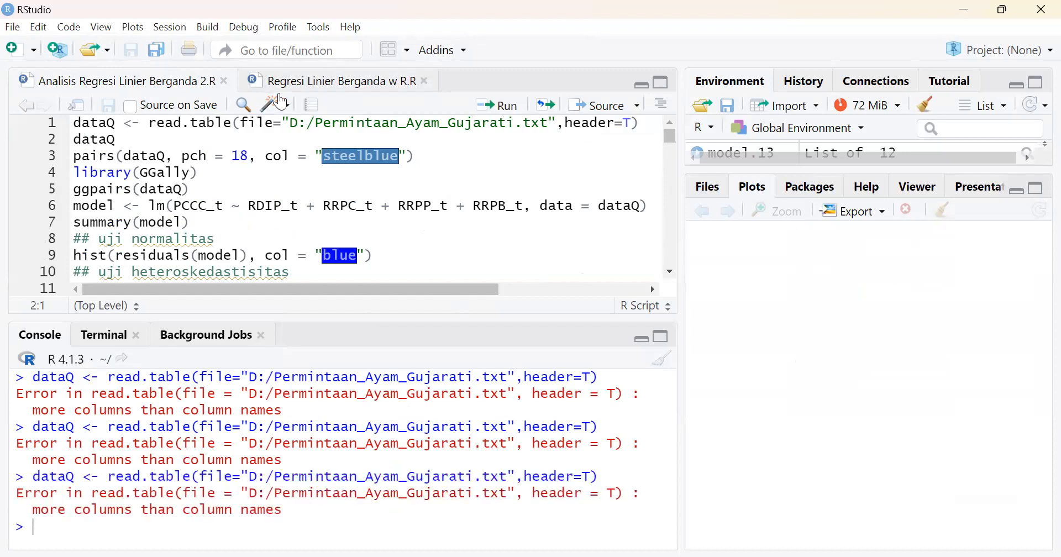
Return to the script "Regresi Linier Berganda w R.R", enlarge the editor area and clear the console
click(310, 83)
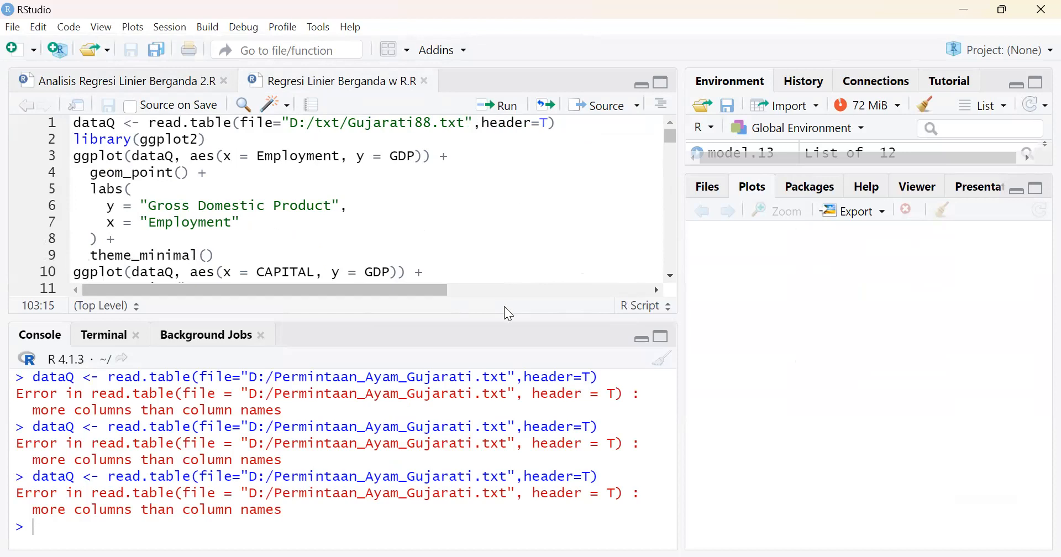
drag(500, 321, 507, 424)
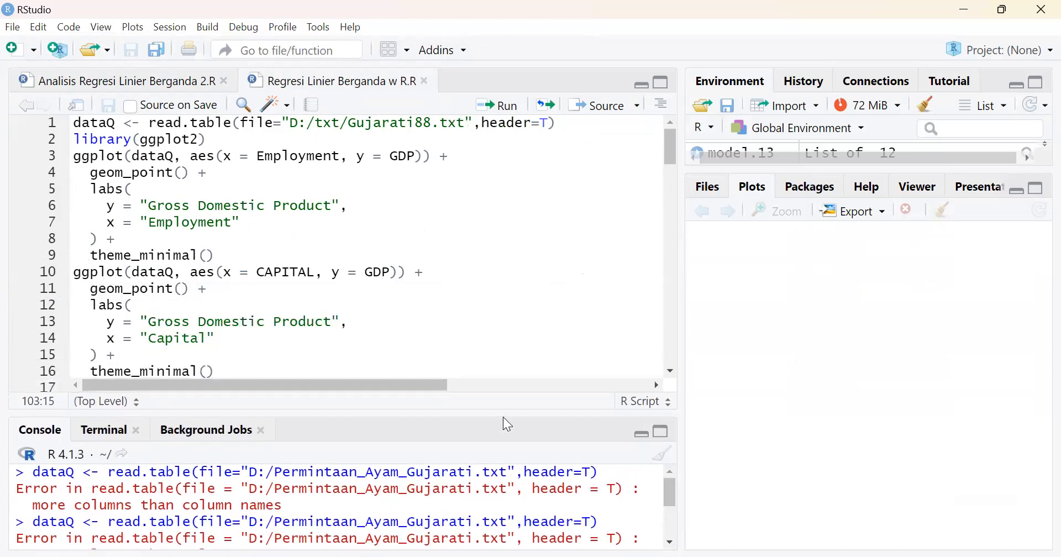
click(665, 457)
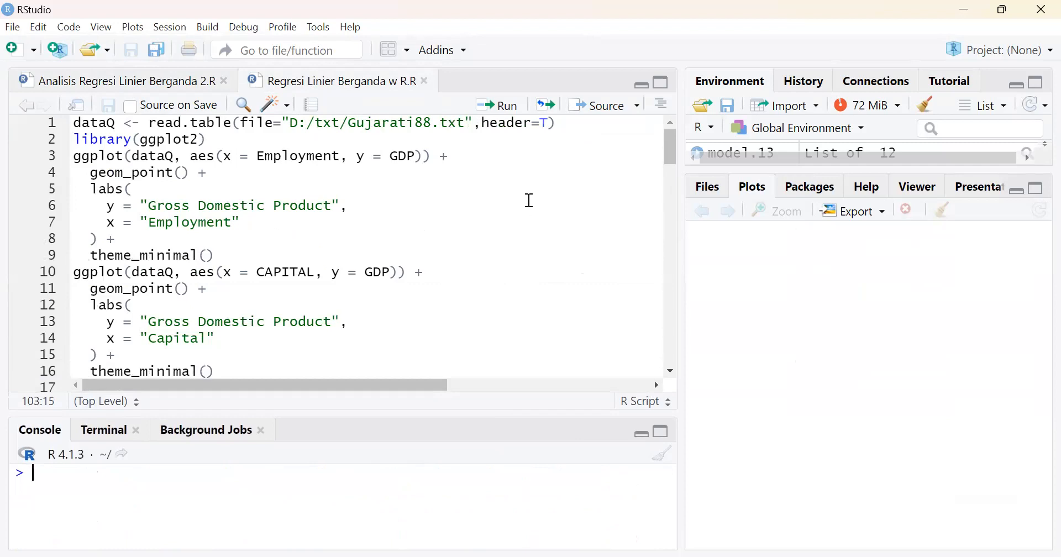
Run the script line that reads D:/txt/Gujarati88.txt with a header row into dataQ
click(505, 186)
mouse_move(180, 132)
click(341, 122)
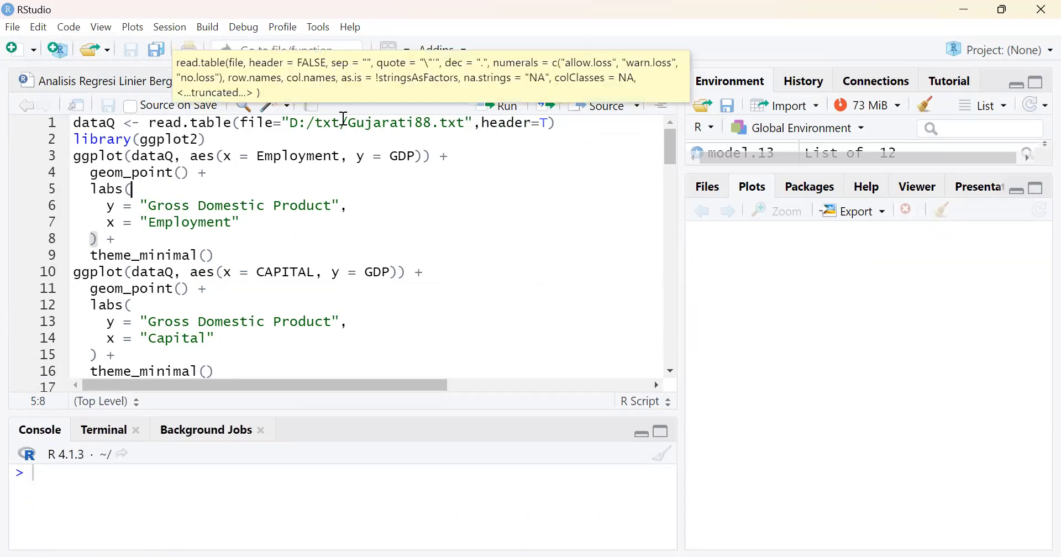
click(513, 110)
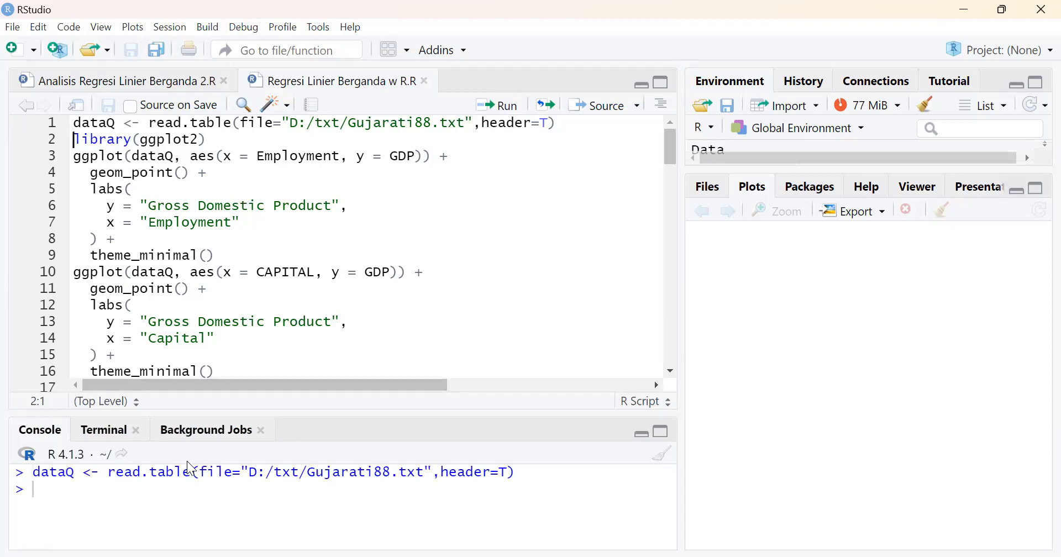
Enlarge the console area and print the contents of dataQ from its first row
drag(242, 412, 251, 309)
text(dataQ)
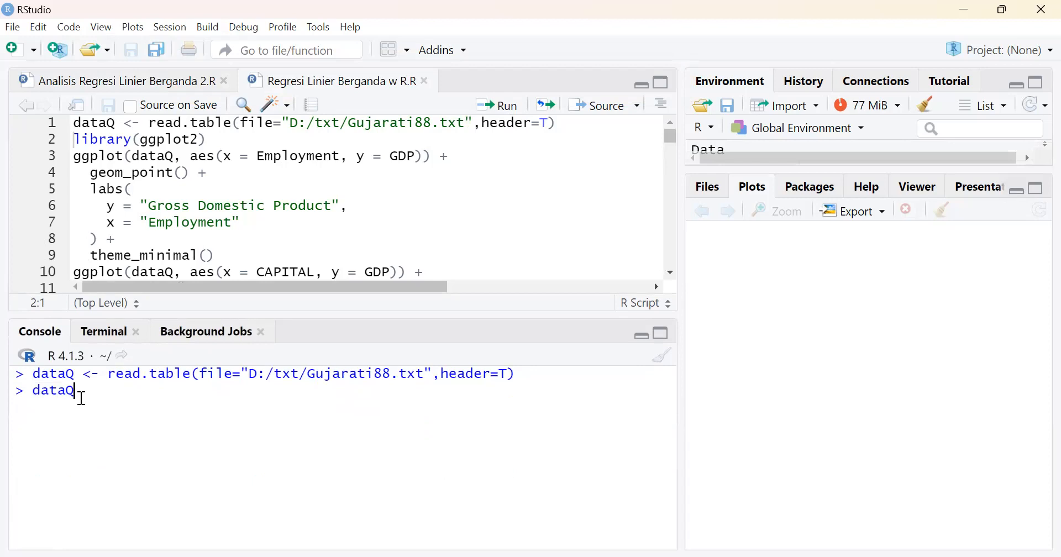
key(Return)
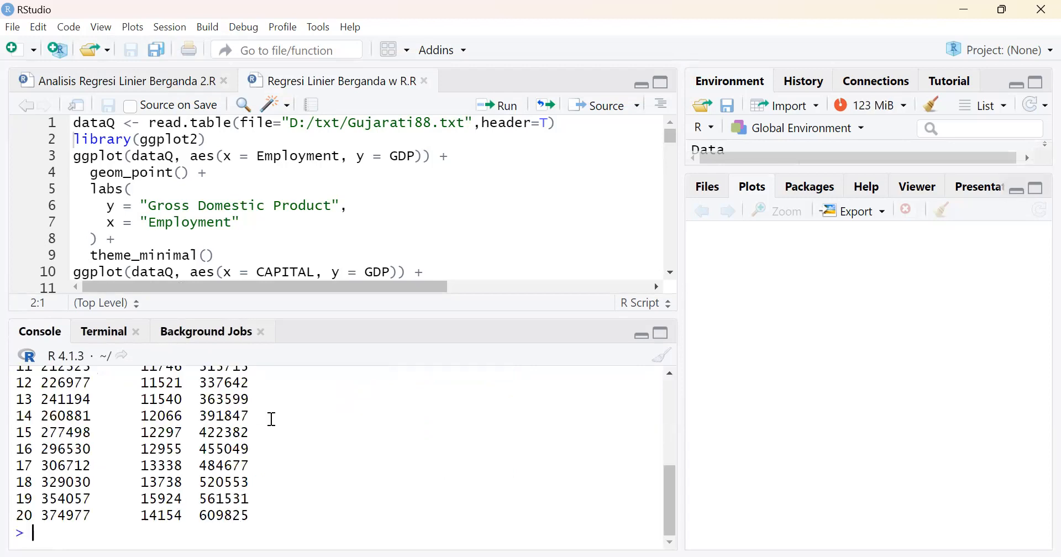
scroll(272, 419, up, 5)
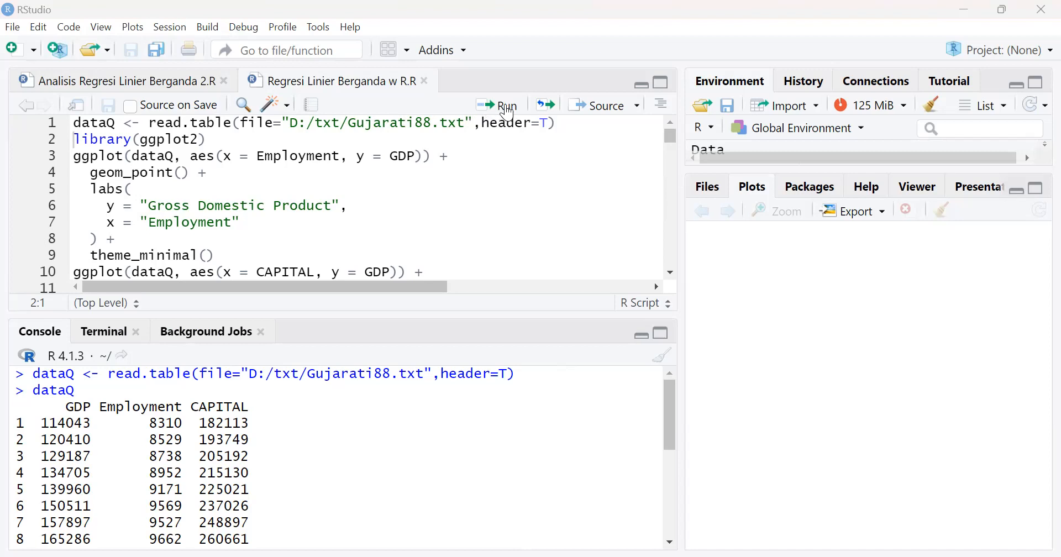
Load ggplot2 and run the script's scatter plots of GDP against Employment and of GDP against CAPITAL
click(510, 113)
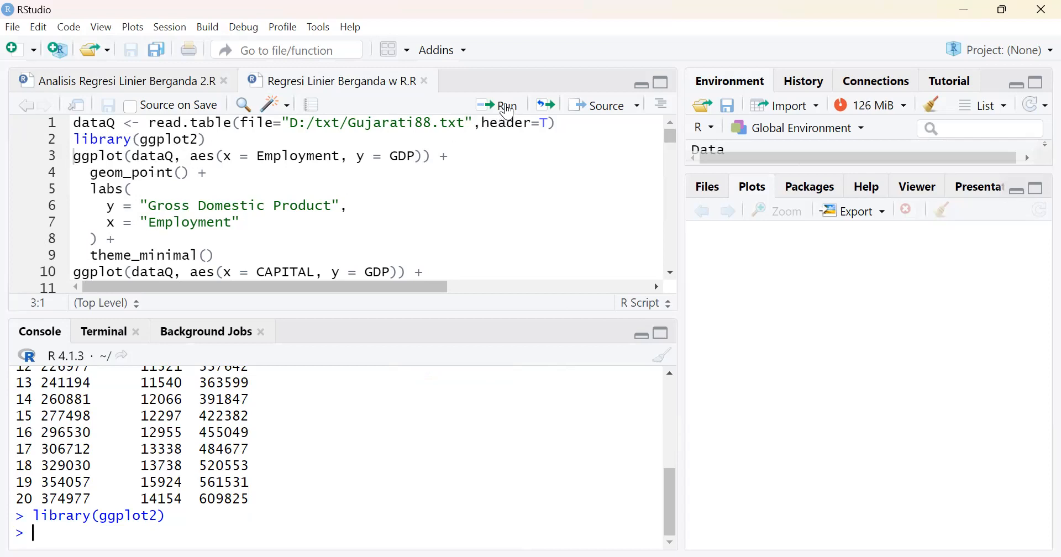
click(509, 111)
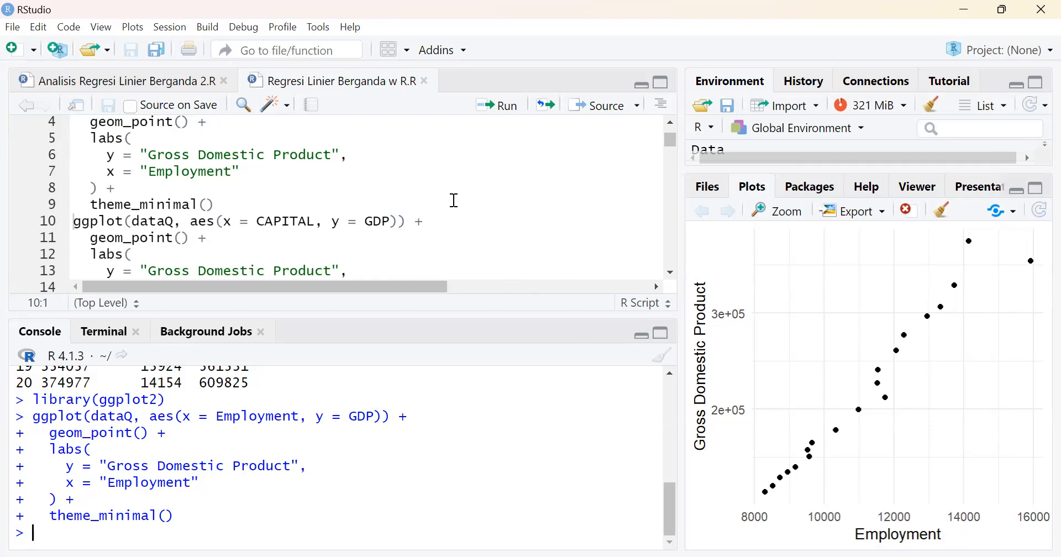
click(512, 108)
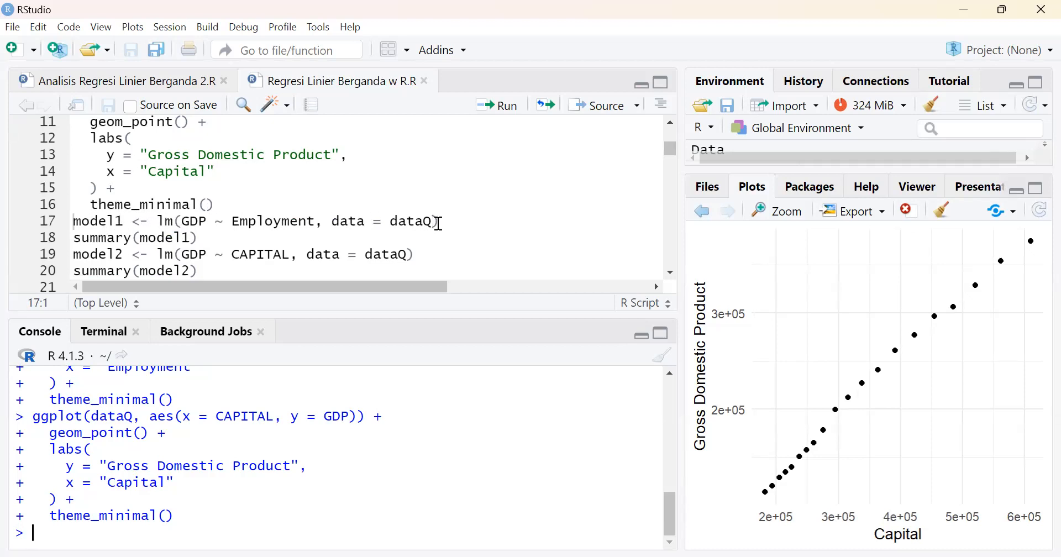
Fit model1 as a linear regression of GDP on Employment and show its full summary in an enlarged console
scroll(229, 245, up, 4)
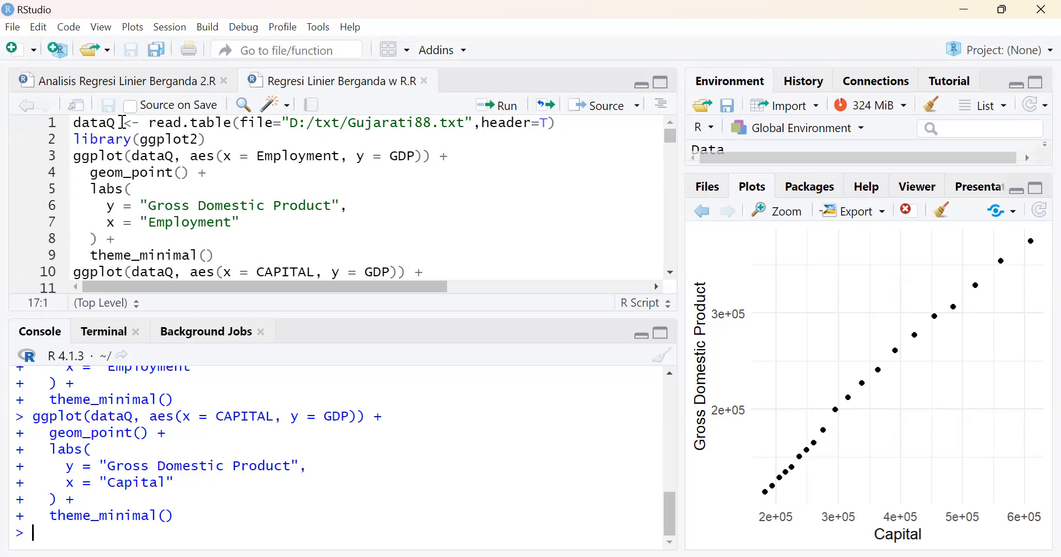
scroll(314, 195, down, 1)
scroll(314, 194, down, 11)
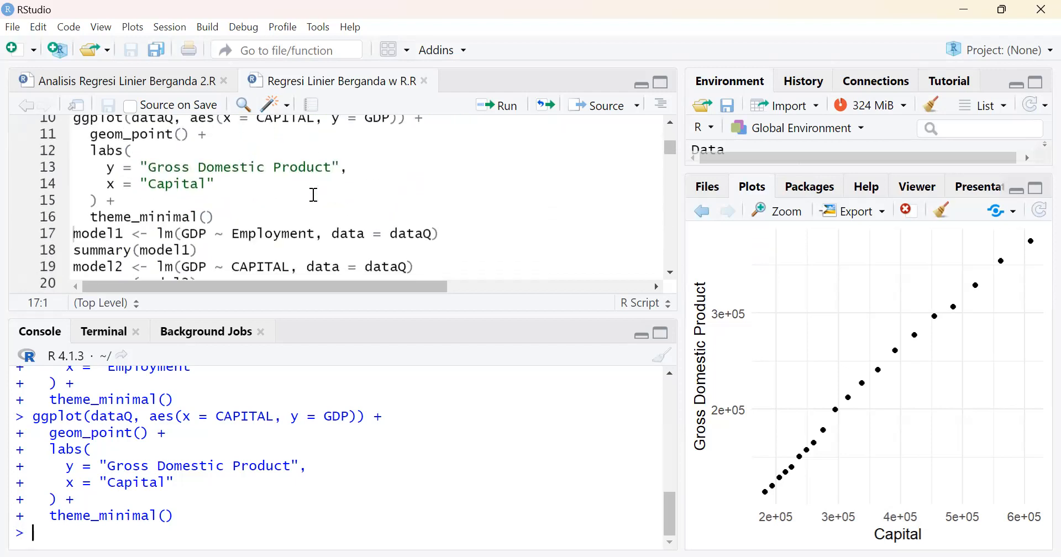
scroll(314, 195, down, 1)
scroll(314, 195, down, 1)
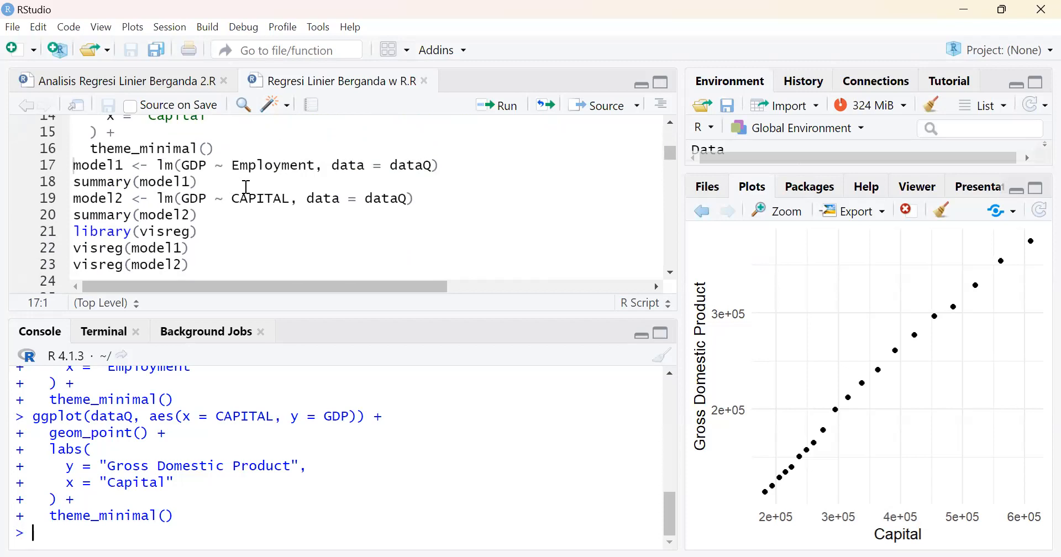
click(450, 162)
click(505, 108)
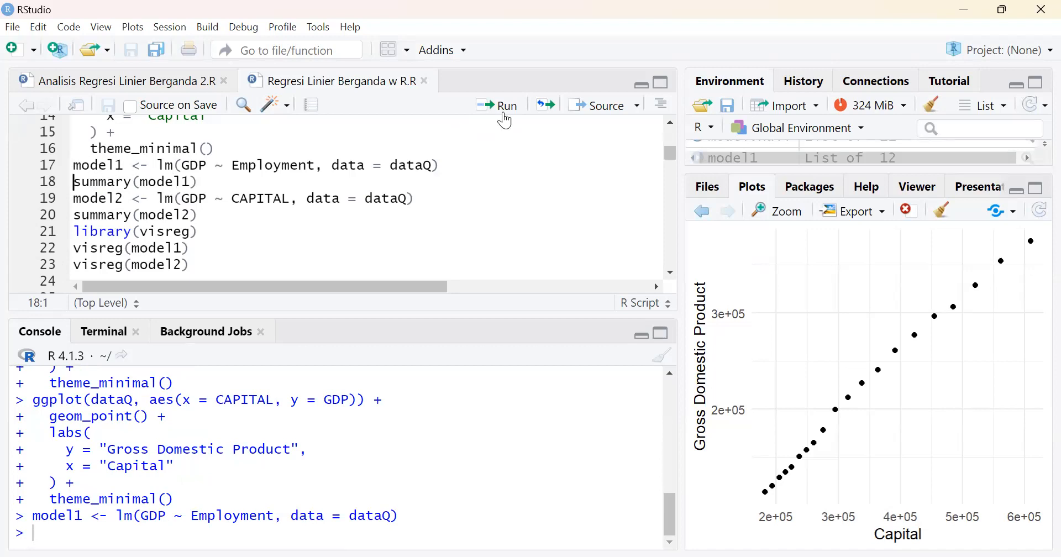
click(505, 107)
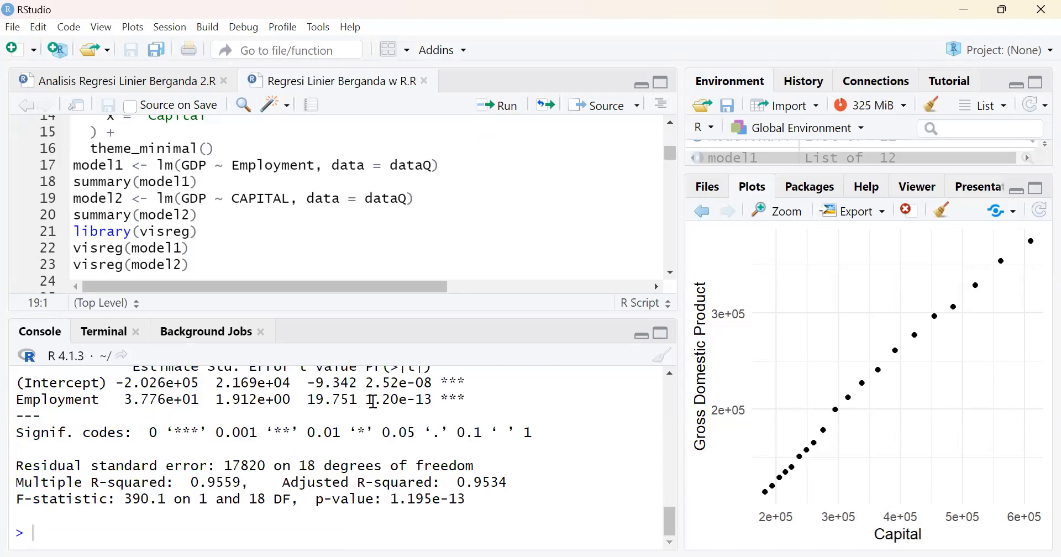
drag(466, 314, 468, 172)
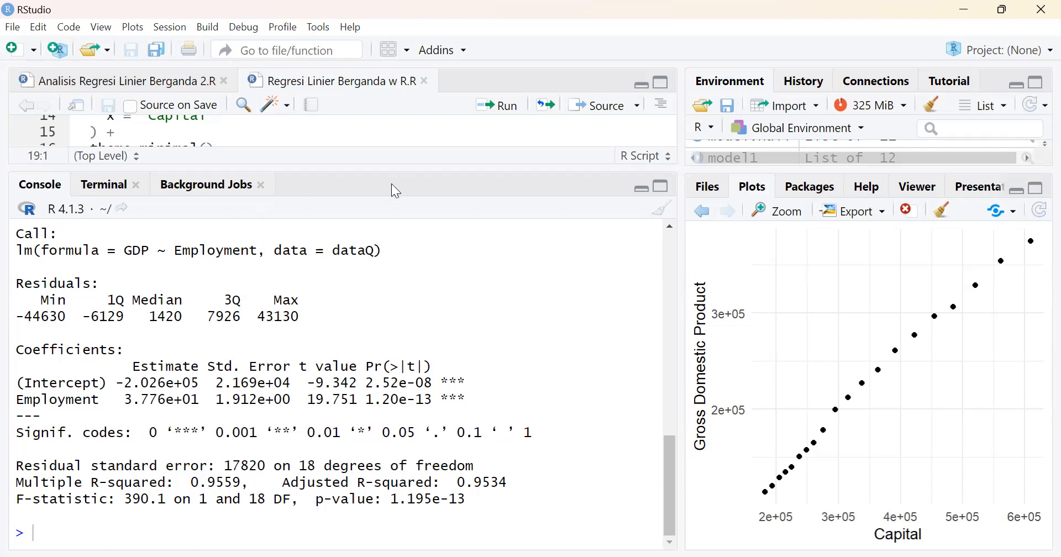
Restore the script editor's height, fit model2 as a linear regression of GDP on CAPITAL, and show its summary
drag(382, 181, 404, 325)
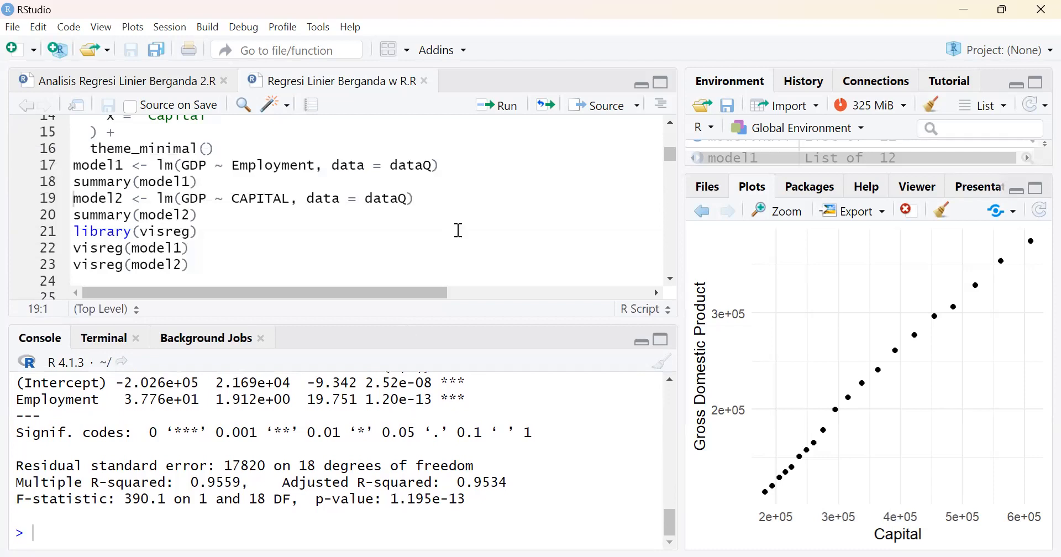
click(503, 107)
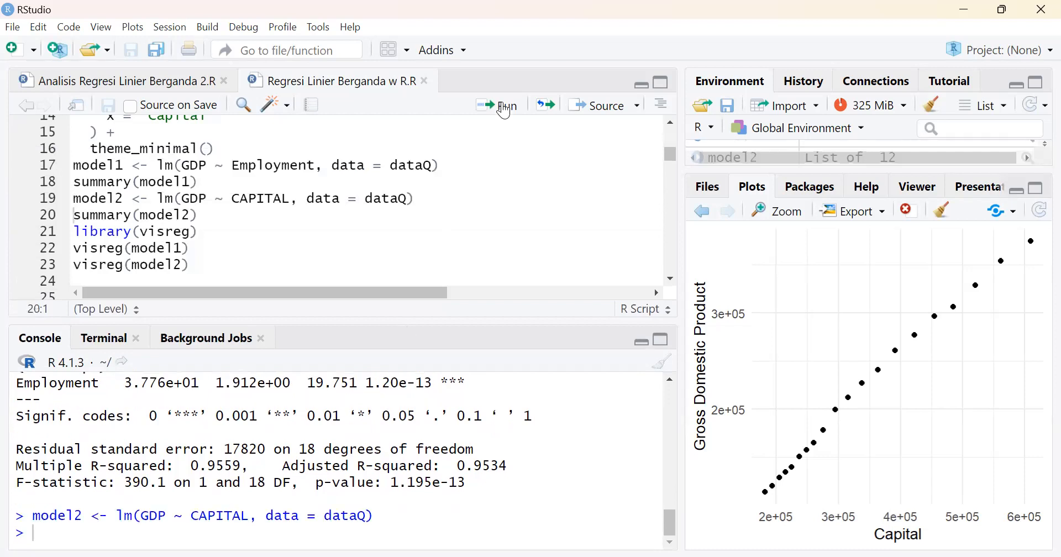
click(503, 106)
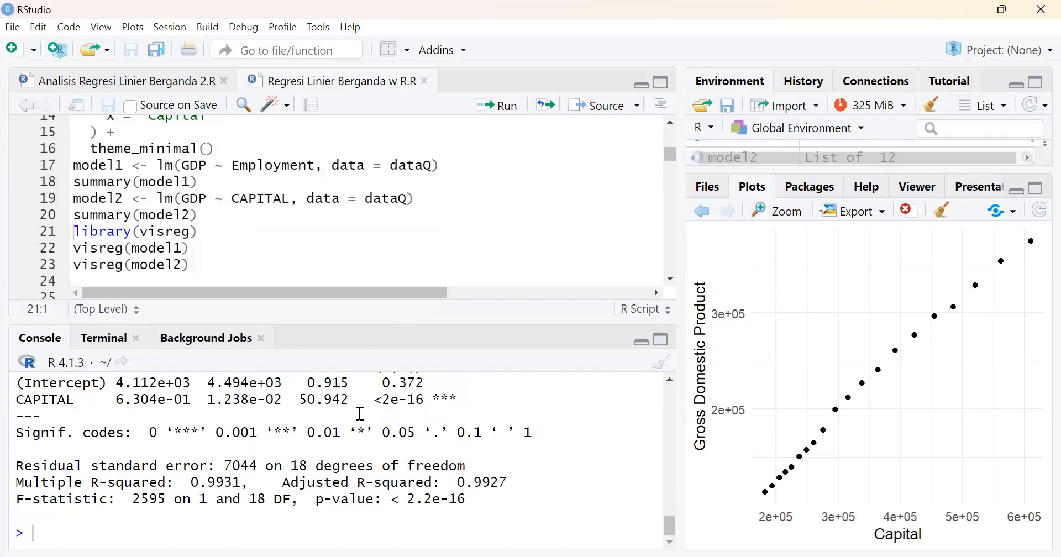
scroll(361, 414, up, 2)
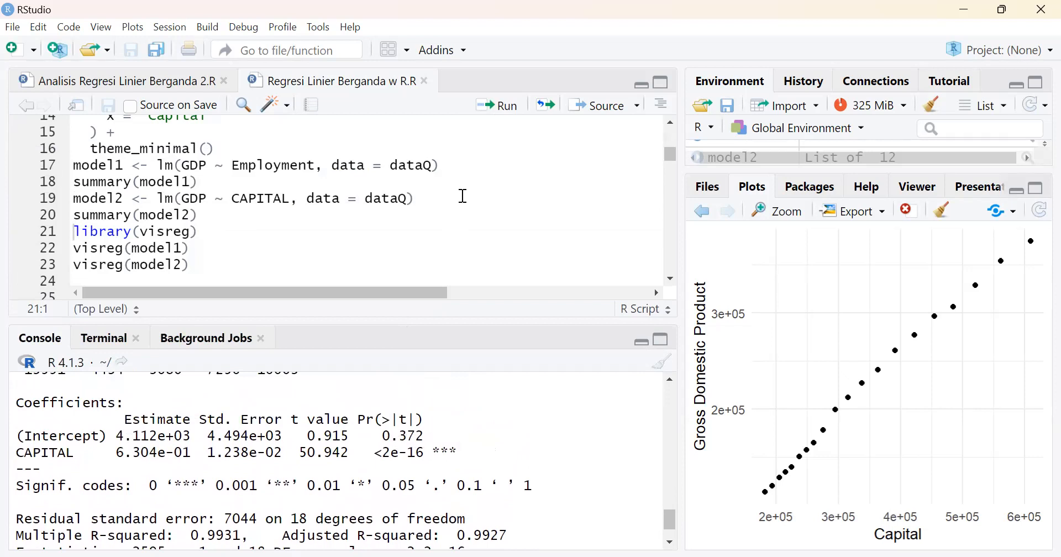
Load visreg and run the script's visreg plots of model1 and model2 and the bubble plot of GDP against Employment sized by CAPITAL
click(500, 108)
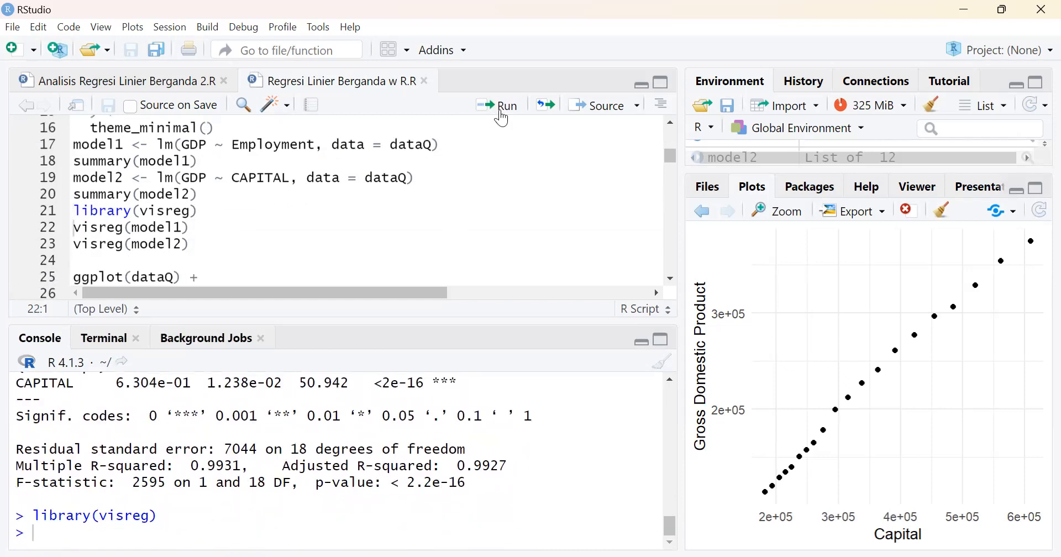
click(502, 114)
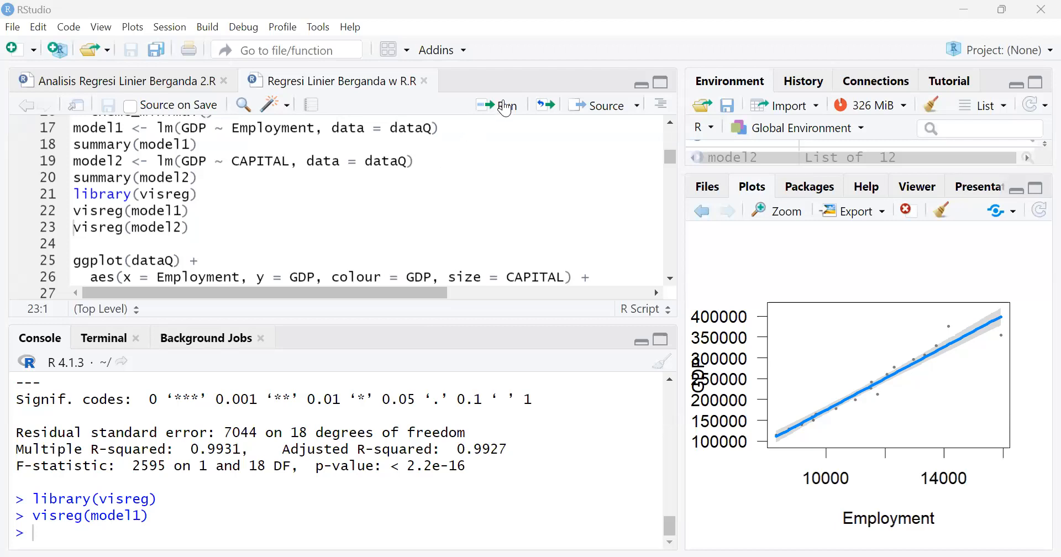
click(506, 107)
click(506, 107)
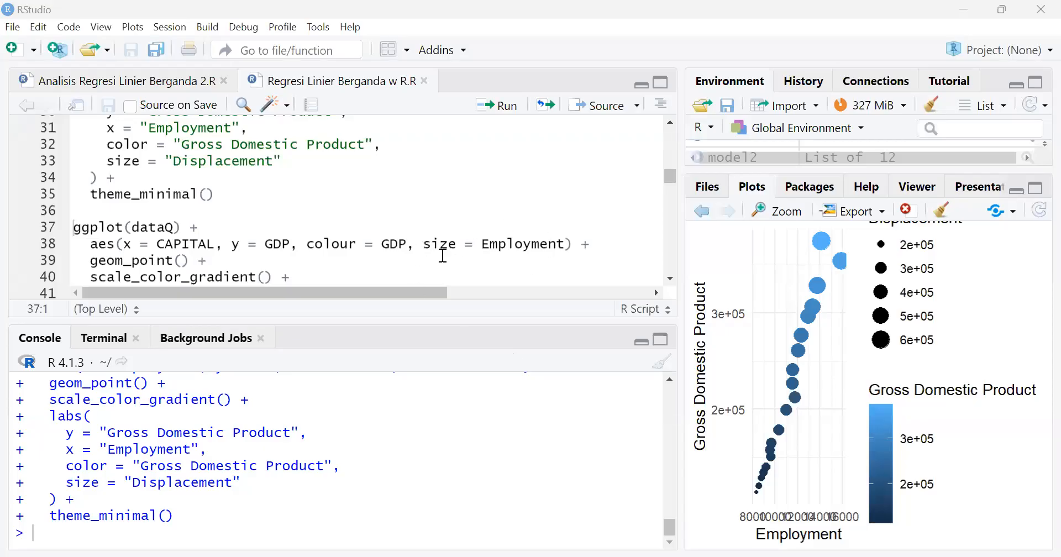
Fit model3 as a linear regression of GDP on Employment and CAPITAL and show its full summary in an enlarged console
scroll(443, 255, down, 5)
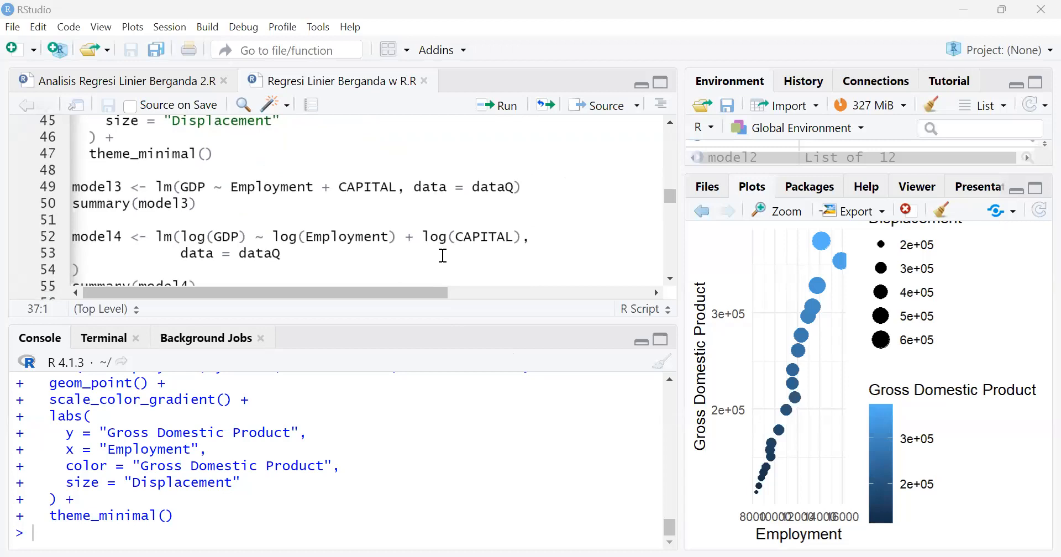
click(257, 187)
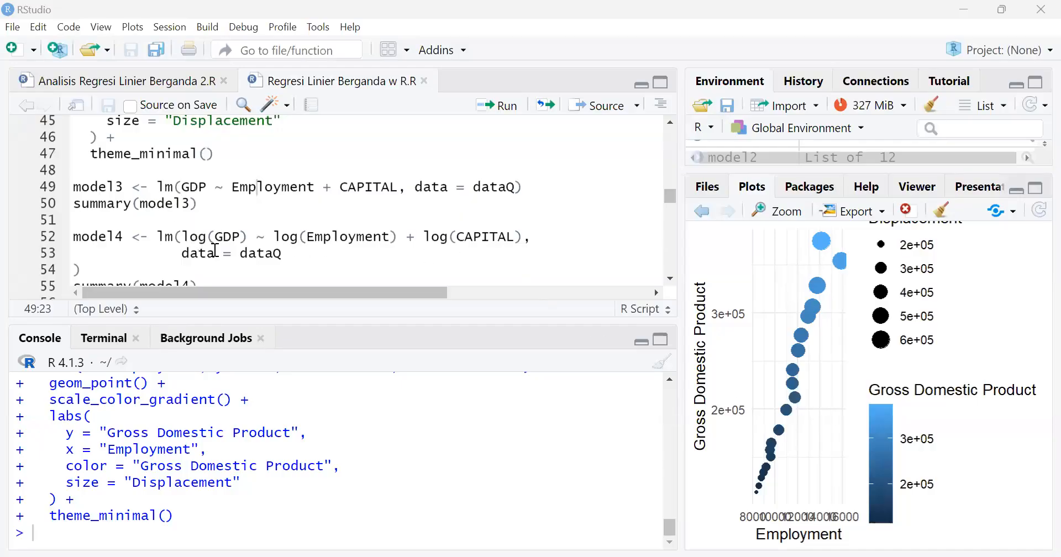
scroll(215, 250, down, 1)
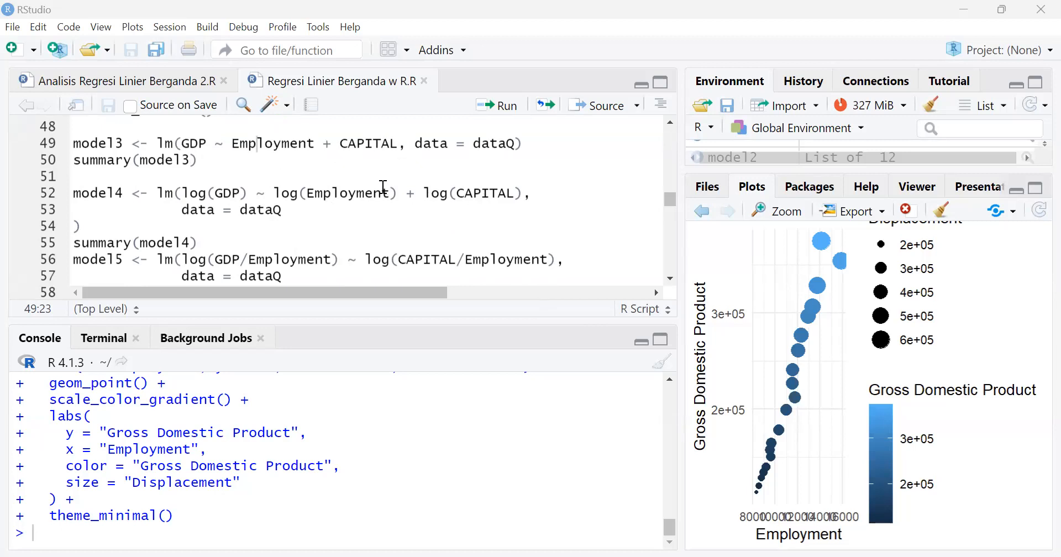
scroll(384, 187, down, 1)
scroll(385, 187, up, 2)
scroll(385, 187, down, 1)
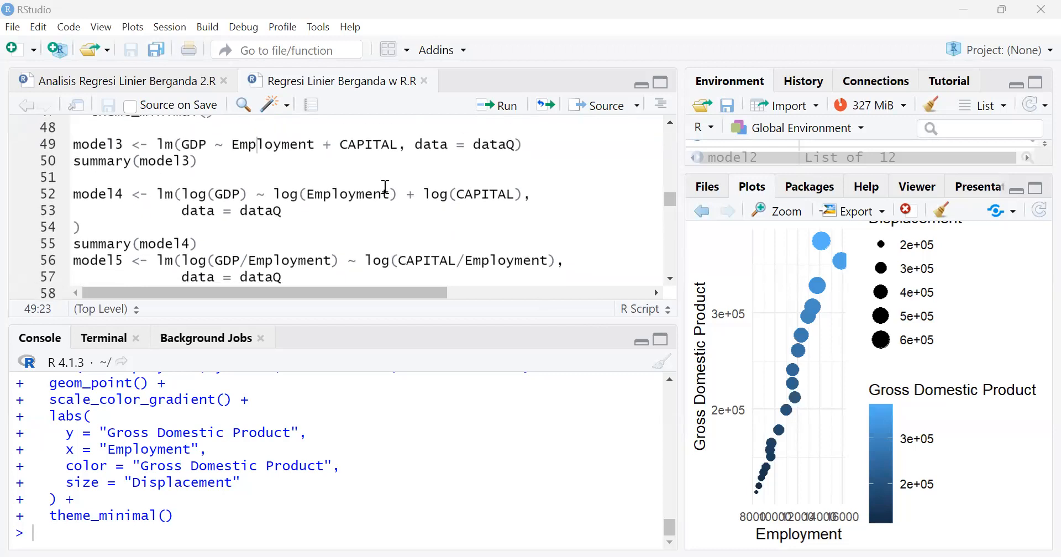
scroll(386, 187, up, 2)
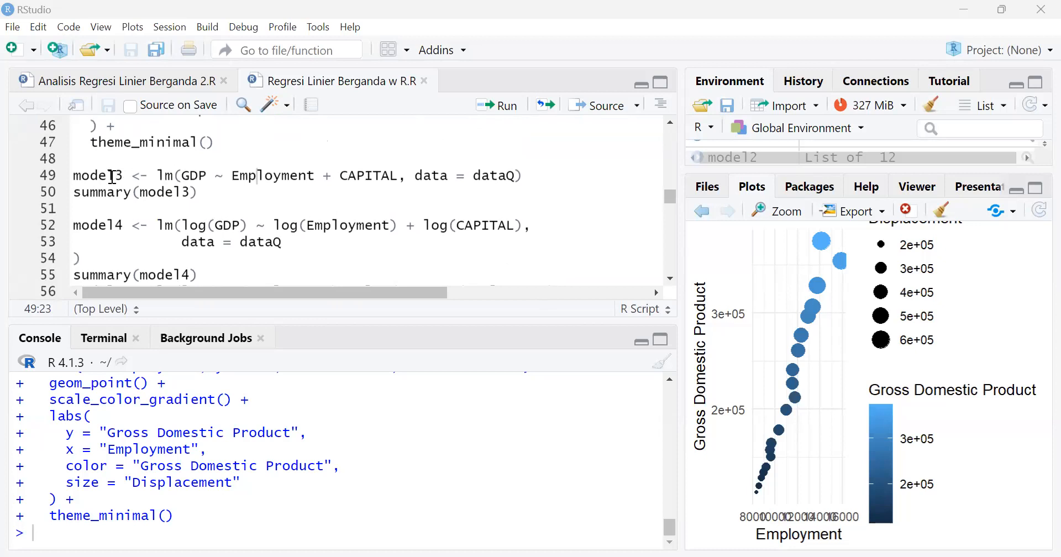
click(72, 179)
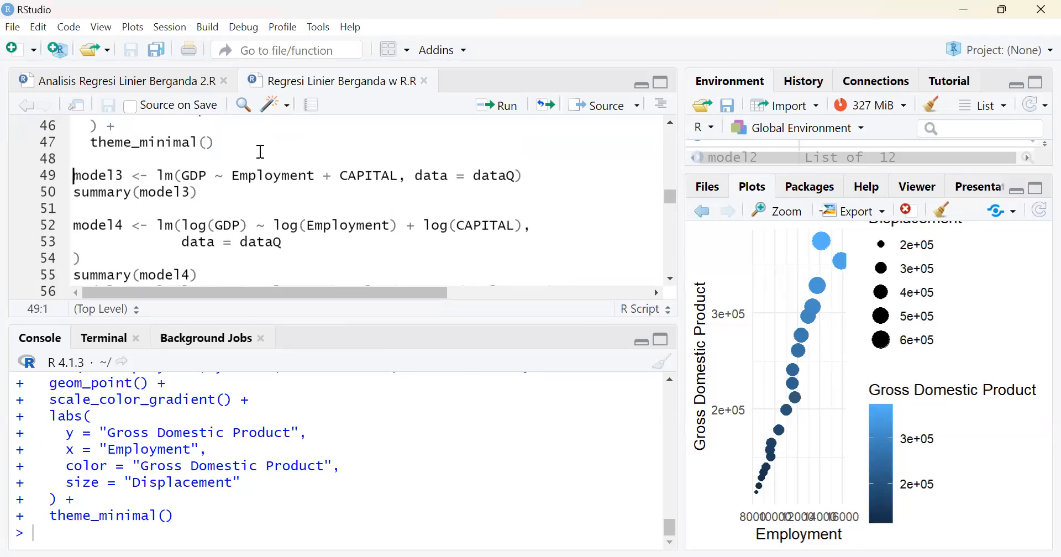
click(509, 106)
click(505, 105)
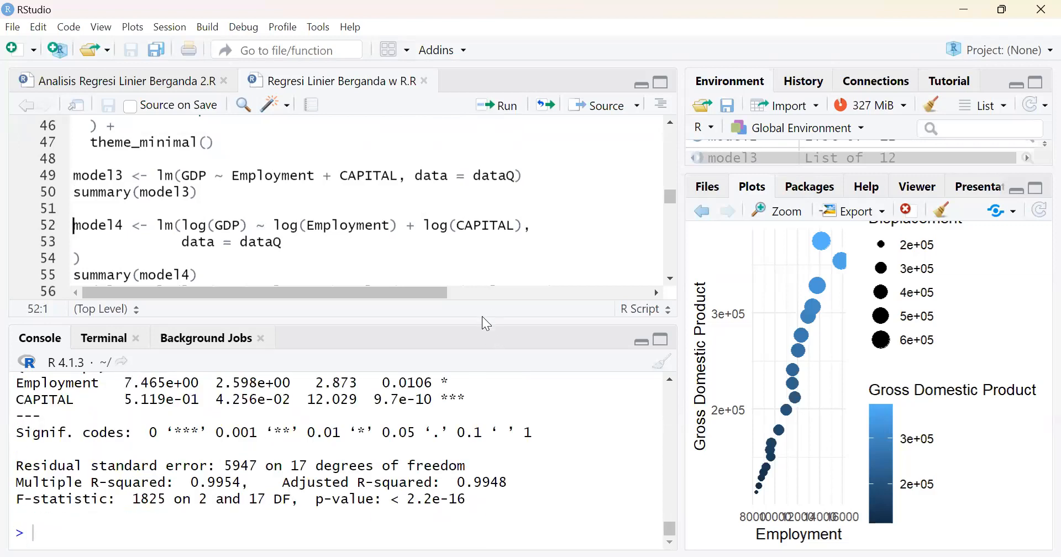
drag(483, 321, 484, 125)
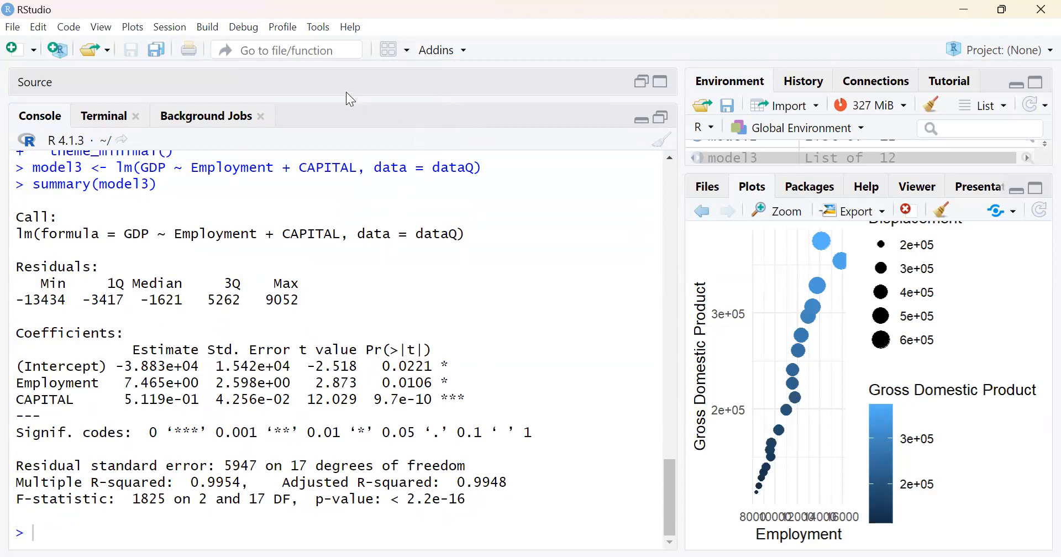
Restore the script editor, fit model4 as a regression of log(GDP) on log(Employment) and log(CAPITAL), and show its summary
click(572, 86)
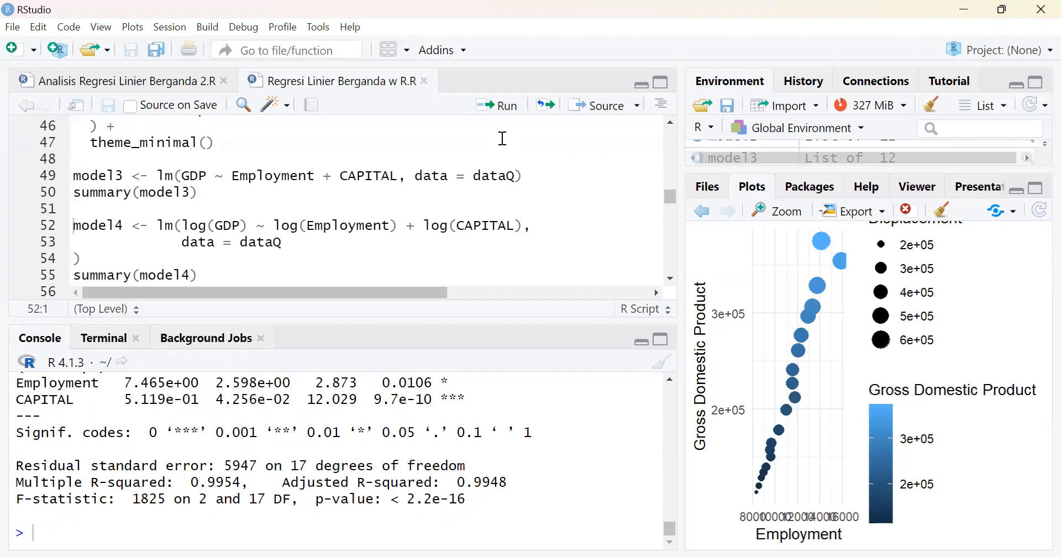
click(504, 110)
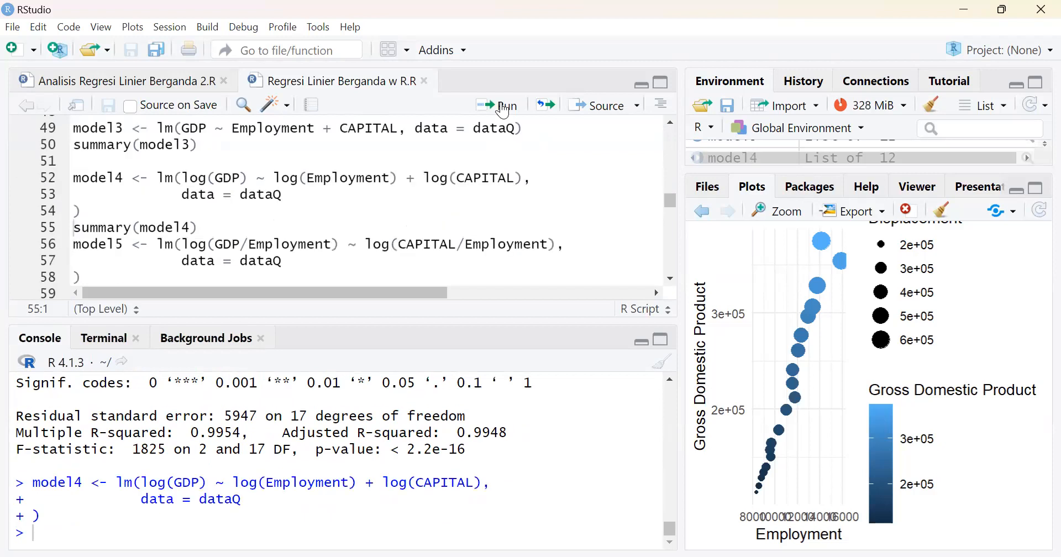
click(504, 109)
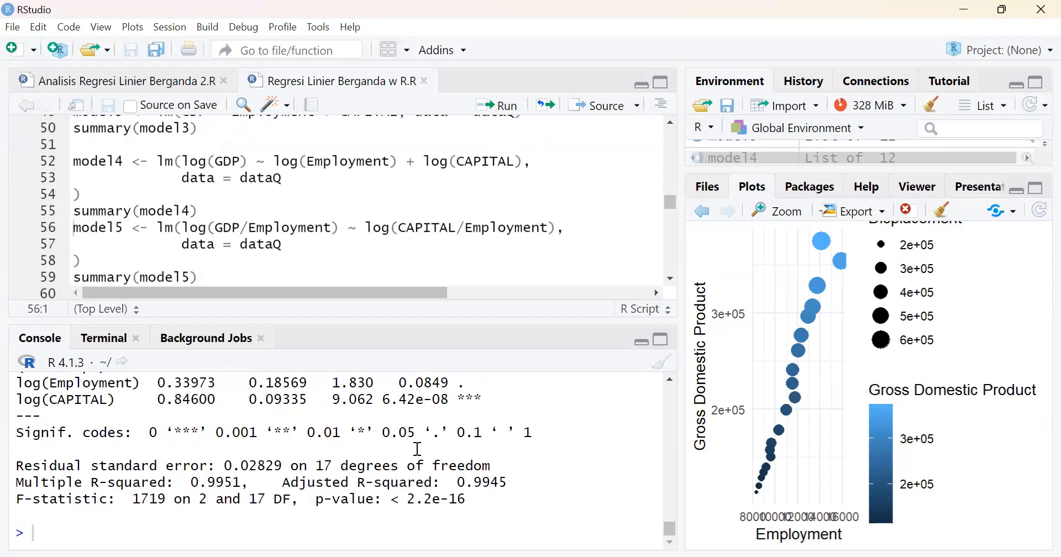
scroll(505, 414, up, 3)
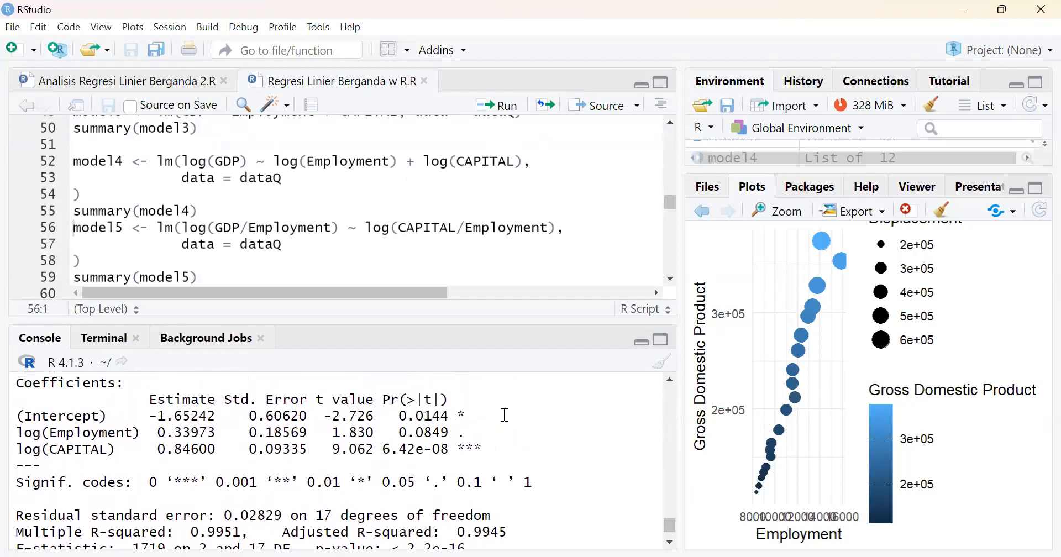
scroll(504, 414, down, 1)
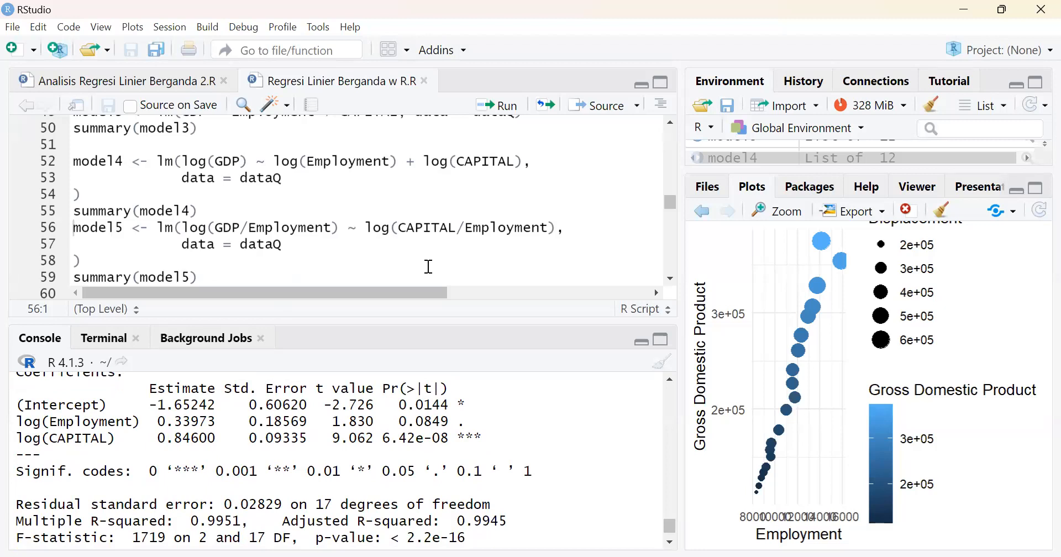
scroll(429, 267, down, 1)
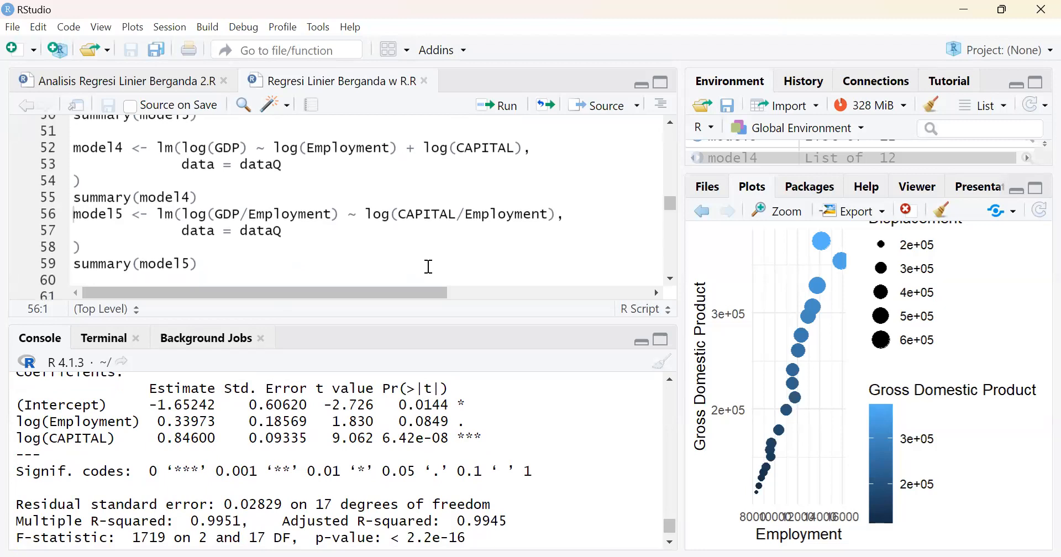
scroll(429, 266, up, 1)
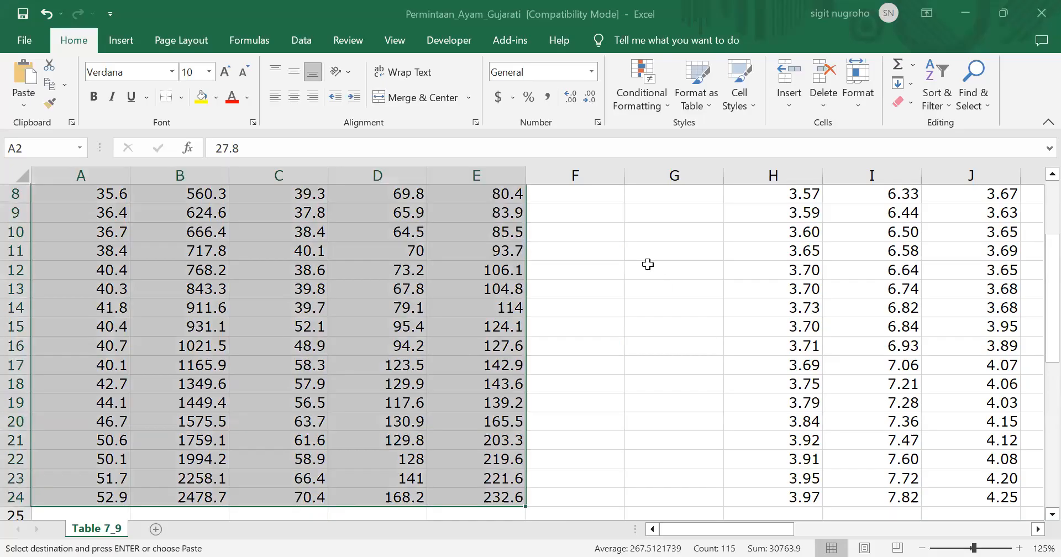
In the Permintaan_Ayam_Gujarati workbook in Excel, examine the headings of the original and ln-transformed variables in the first row
click(575, 209)
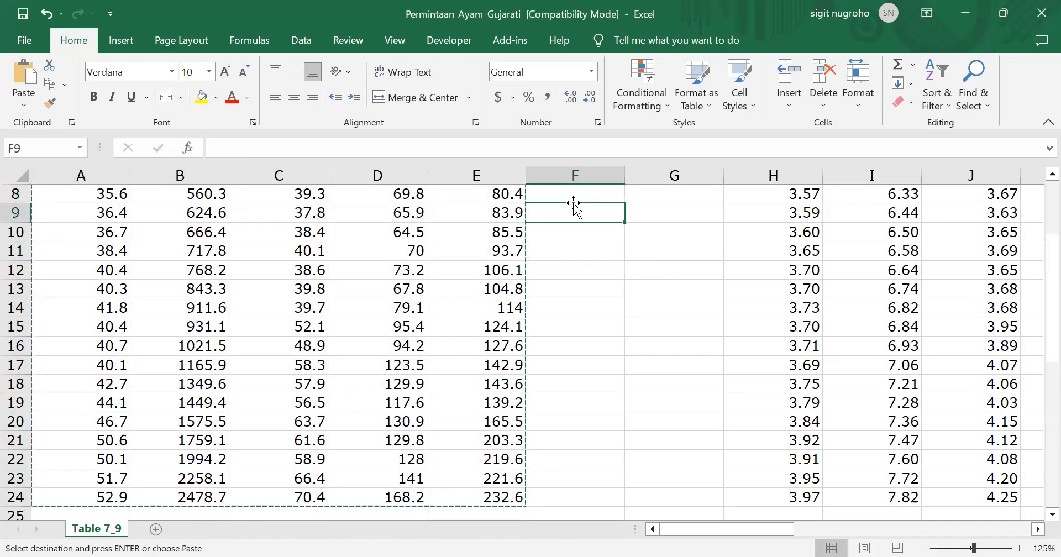
key(ctrl+Up)
key(Right)
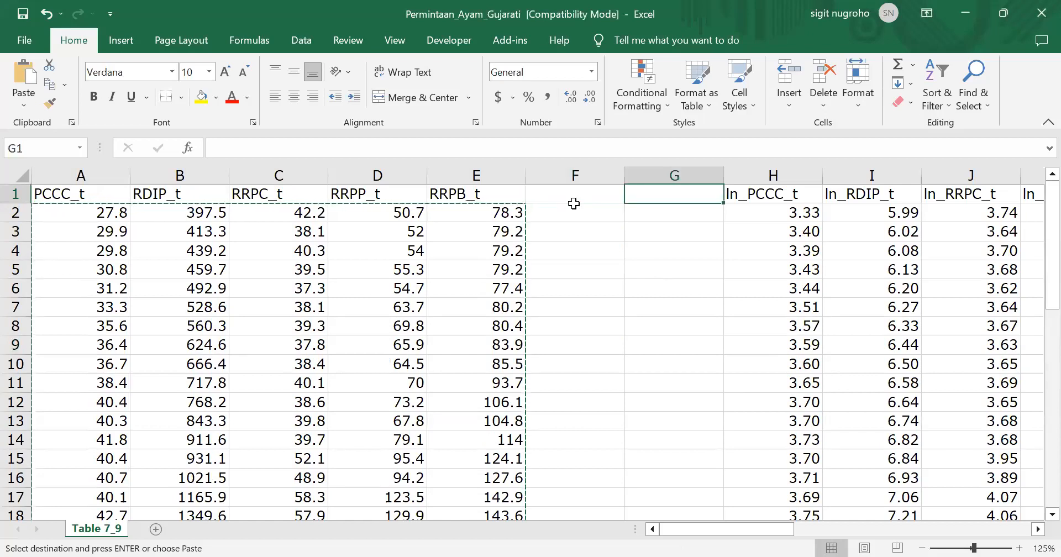
key(Left)
key(Left)
key(Left)
key(Left)
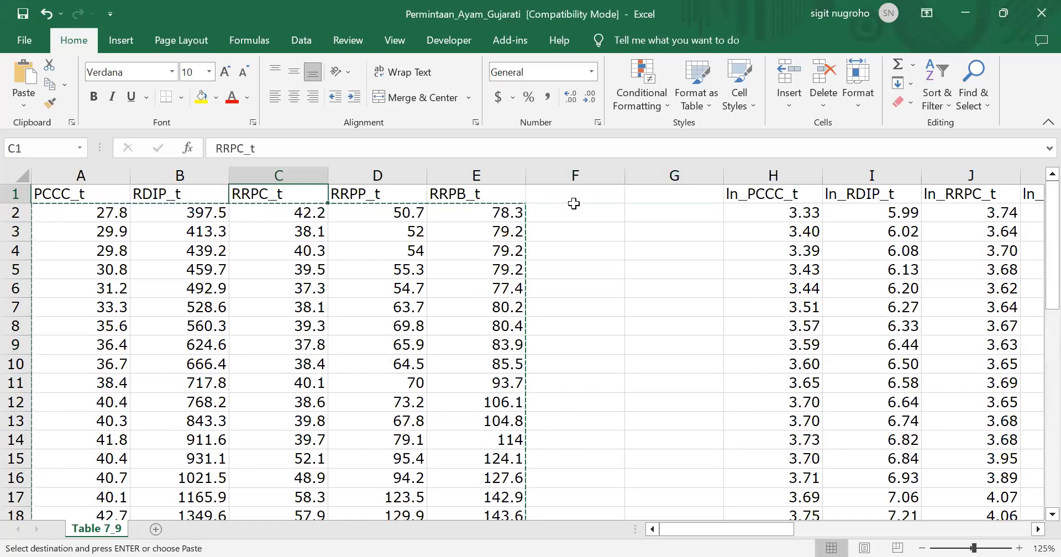
key(Down)
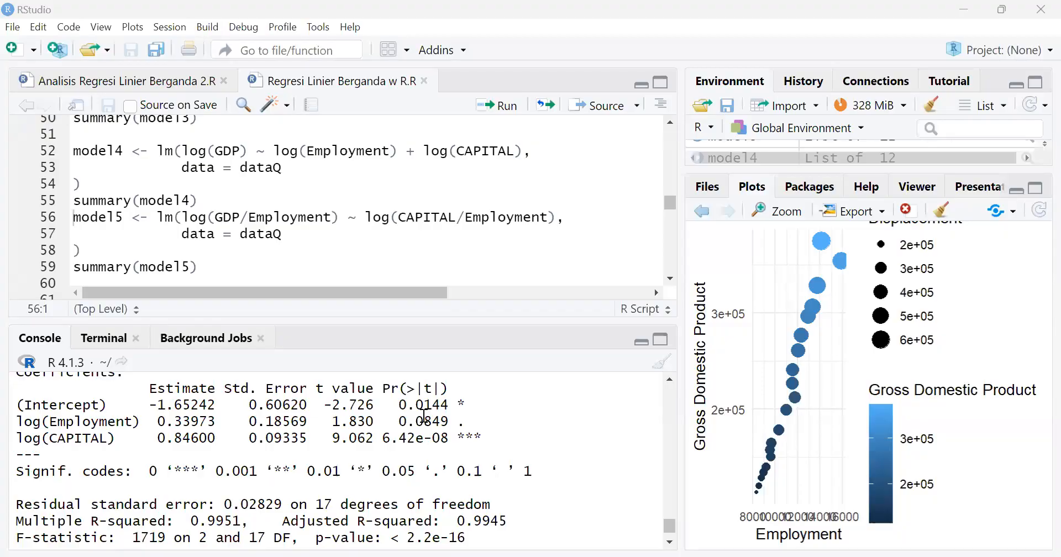
Back in RStudio, fit model5 as a regression of log(GDP/Employment) on log(CAPITAL/Employment) and show its summary with the coefficients
scroll(402, 174, down, 3)
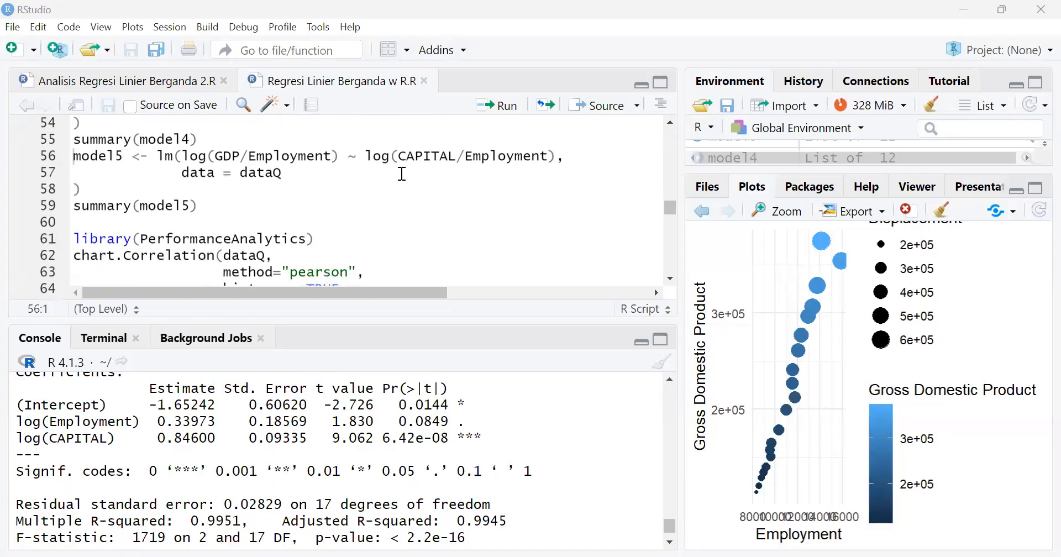
scroll(402, 175, down, 2)
scroll(403, 174, up, 1)
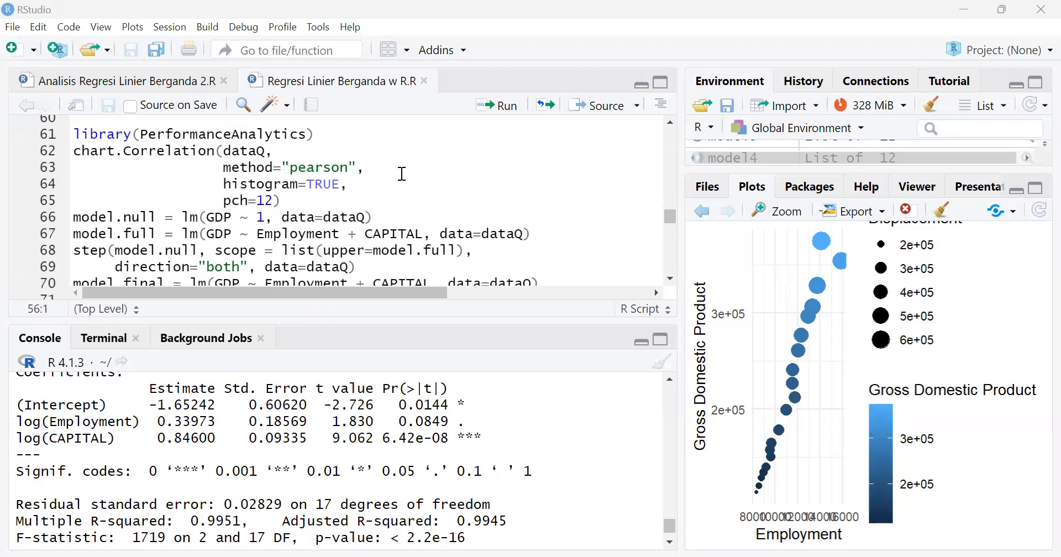
scroll(403, 174, up, 3)
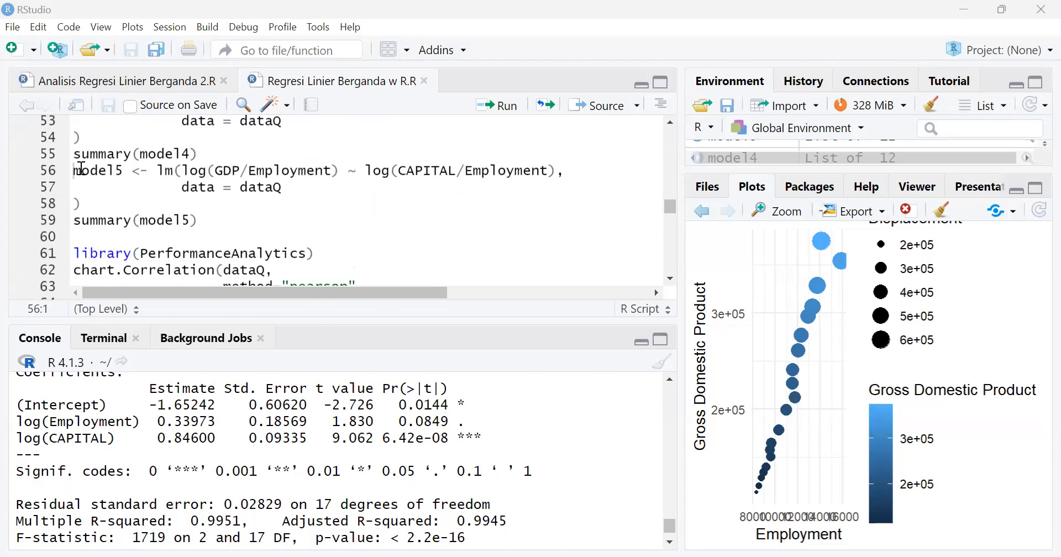
click(510, 109)
click(507, 111)
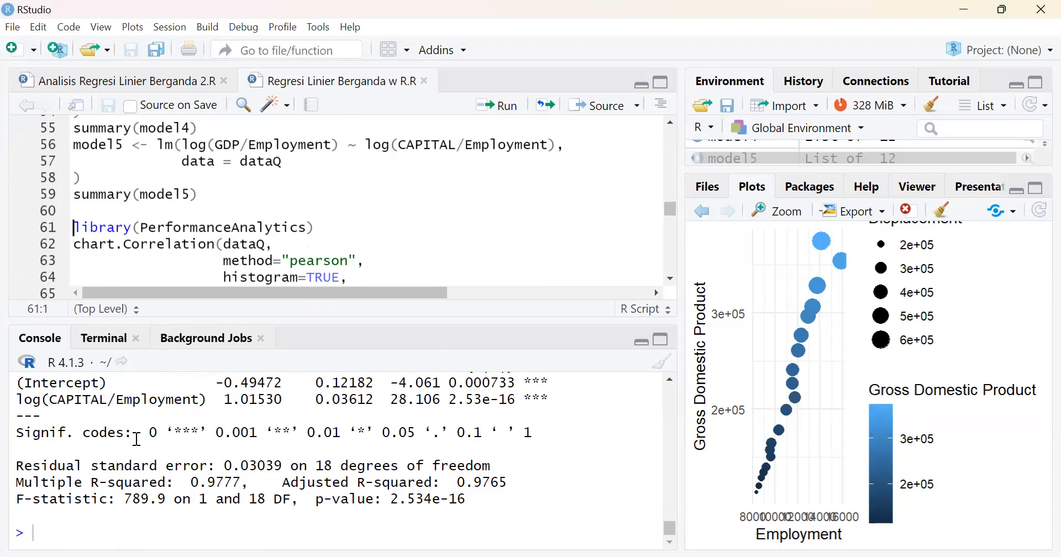
scroll(138, 439, up, 2)
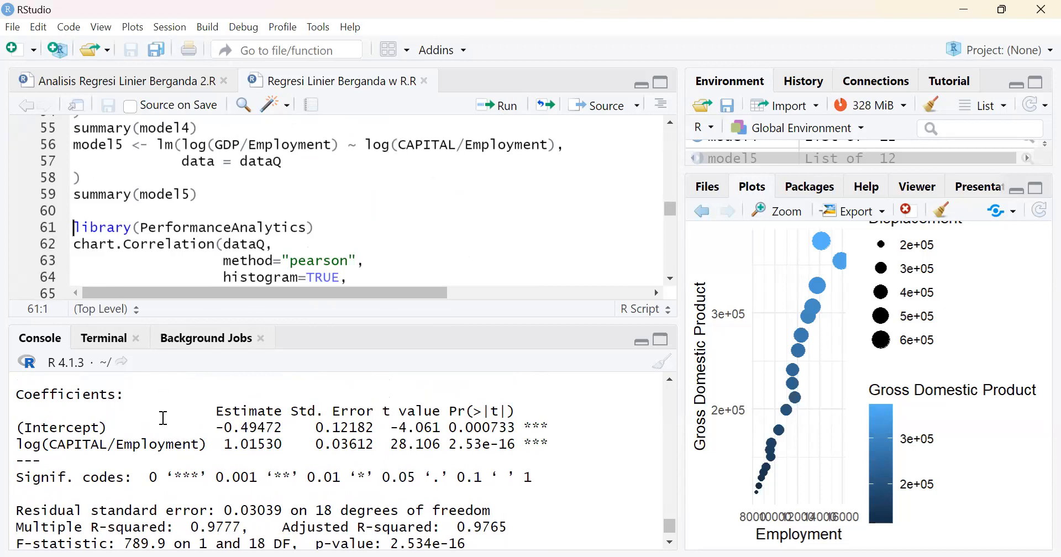
scroll(164, 419, up, 1)
scroll(164, 418, down, 2)
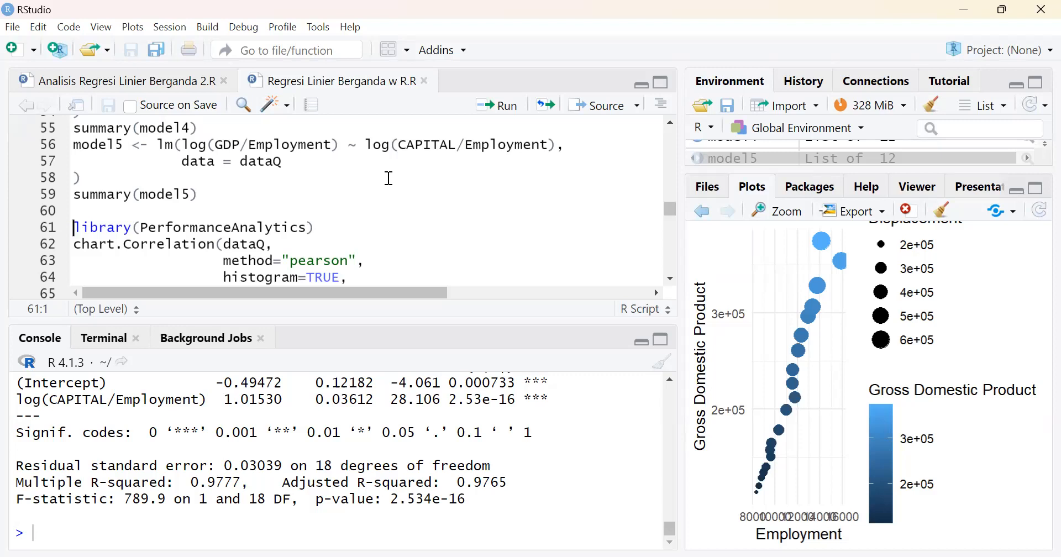
Compare the formulas of model3, model4 and model5 in the script
mouse_move(182, 146)
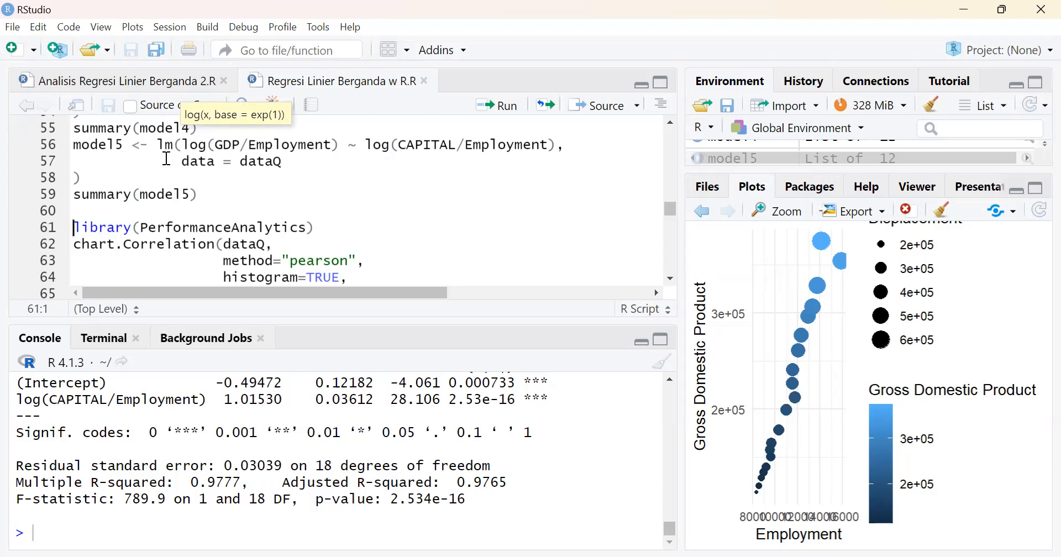
scroll(168, 157, up, 2)
scroll(170, 165, up, 2)
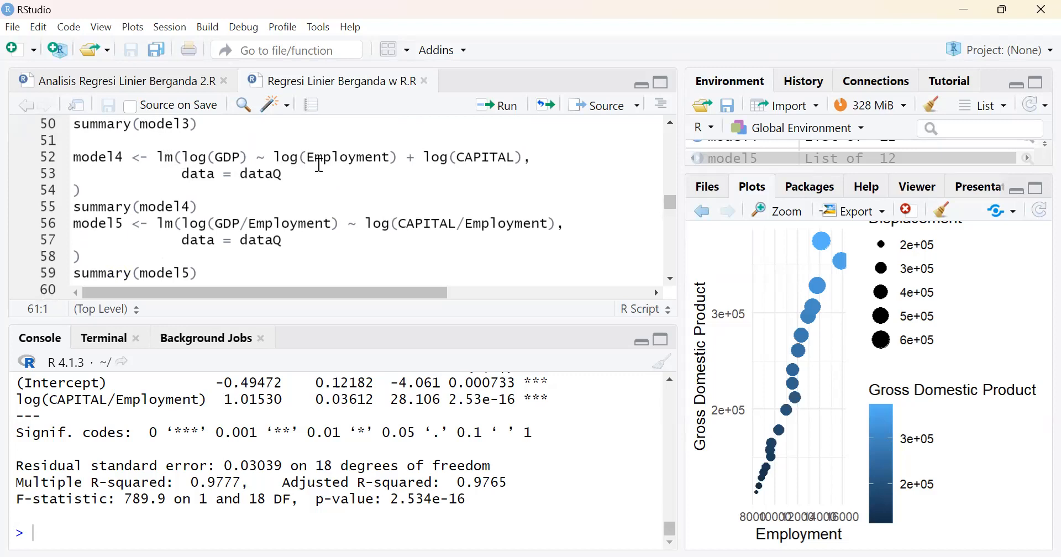
scroll(412, 170, up, 1)
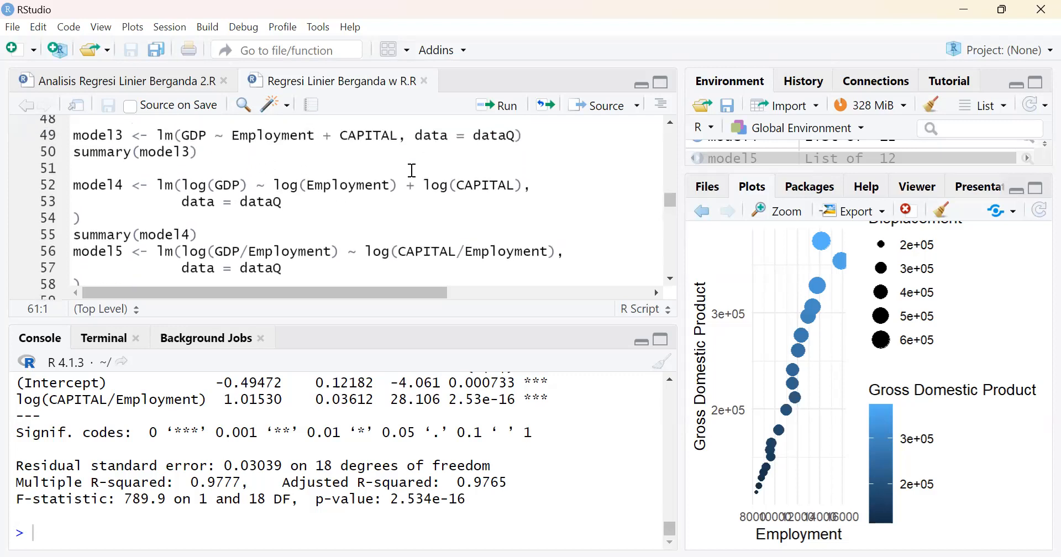